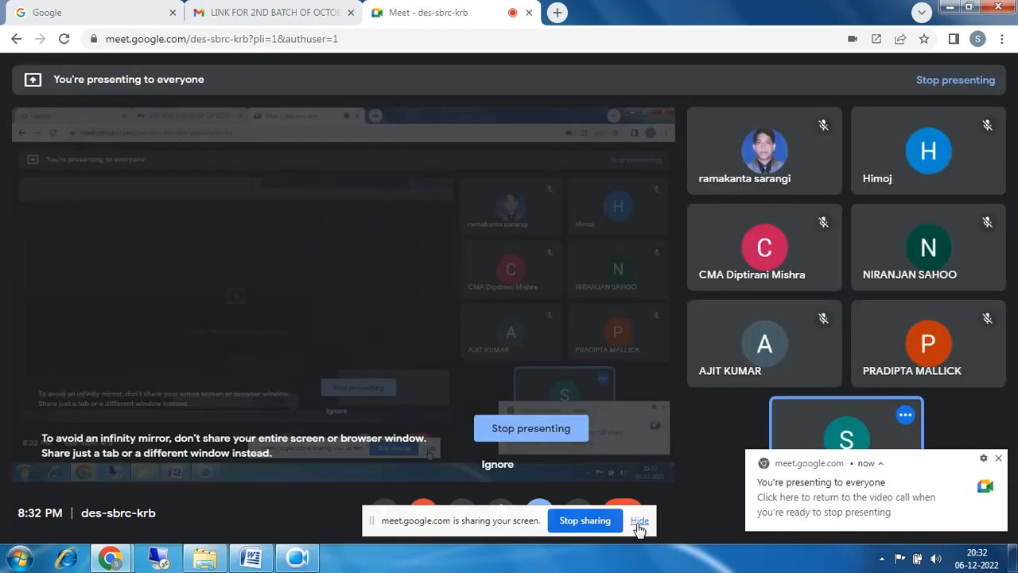
Hide the Meet screen-sharing bar and minimize the Chrome Meet window to reveal the desktop.
click(639, 524)
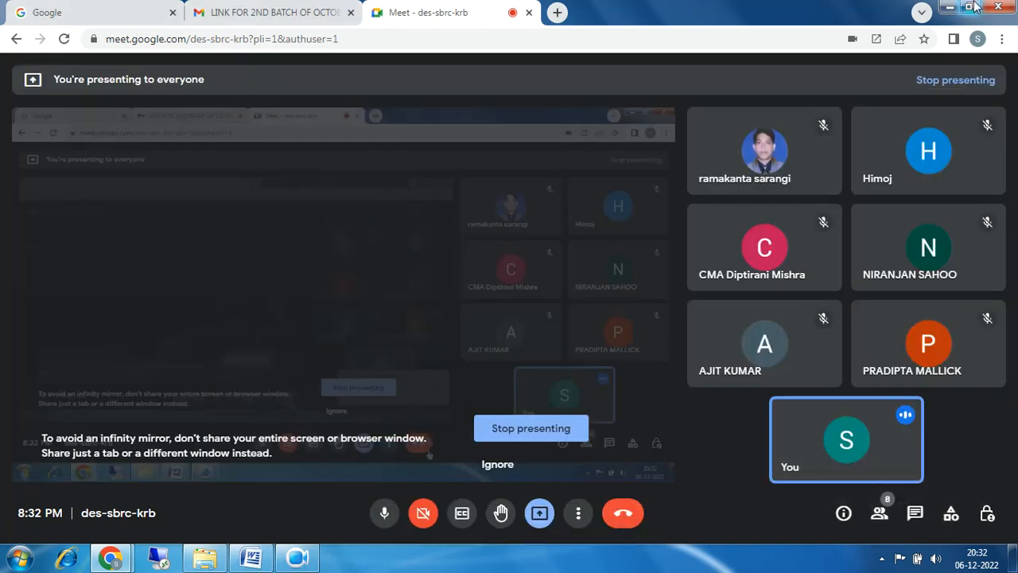
click(946, 7)
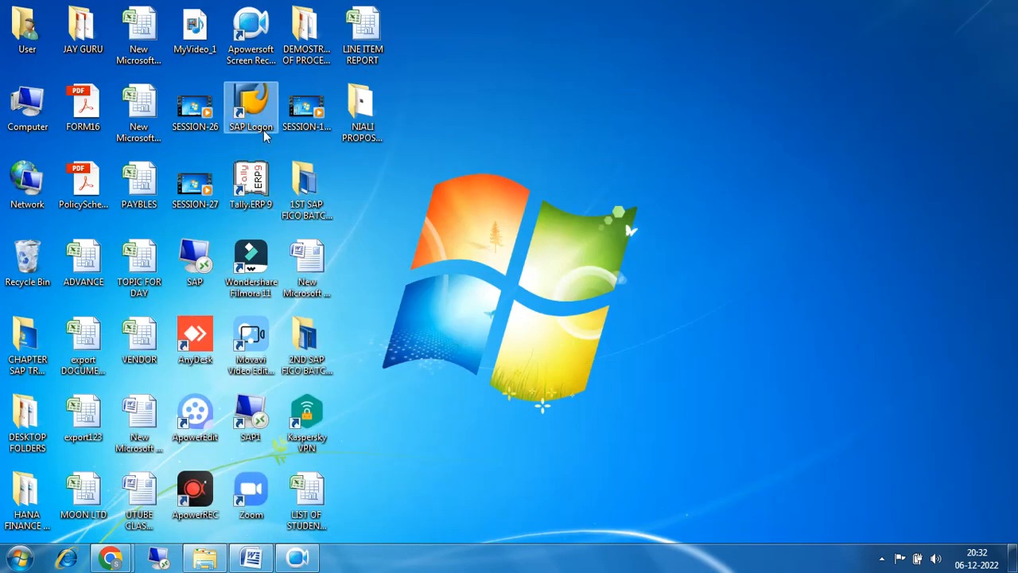
Launch SAP Logon 740, maximize it, and open the ECC FUNCTIONAL connection.
double_click(251, 111)
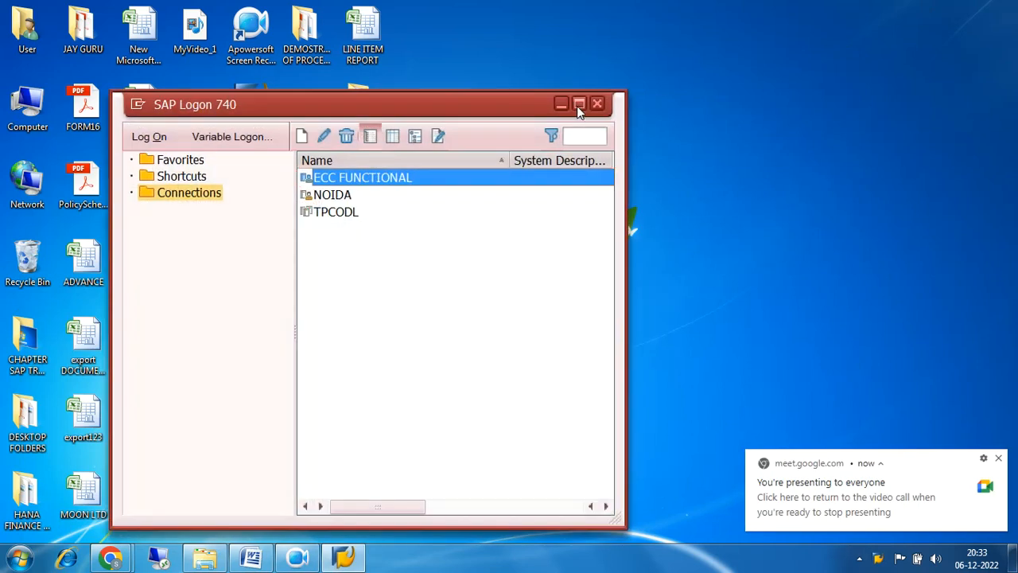
click(581, 104)
double_click(403, 83)
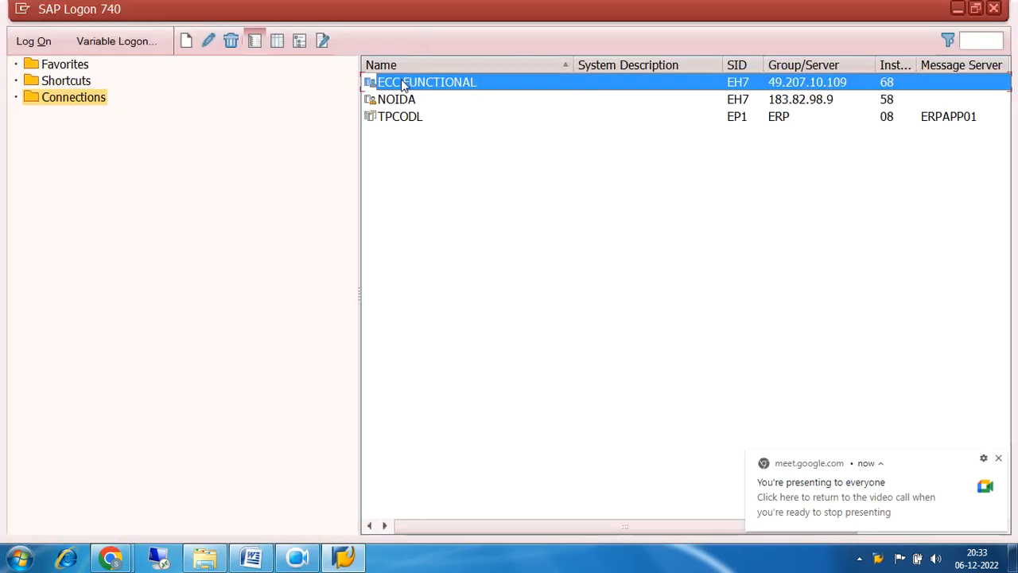
click(1001, 461)
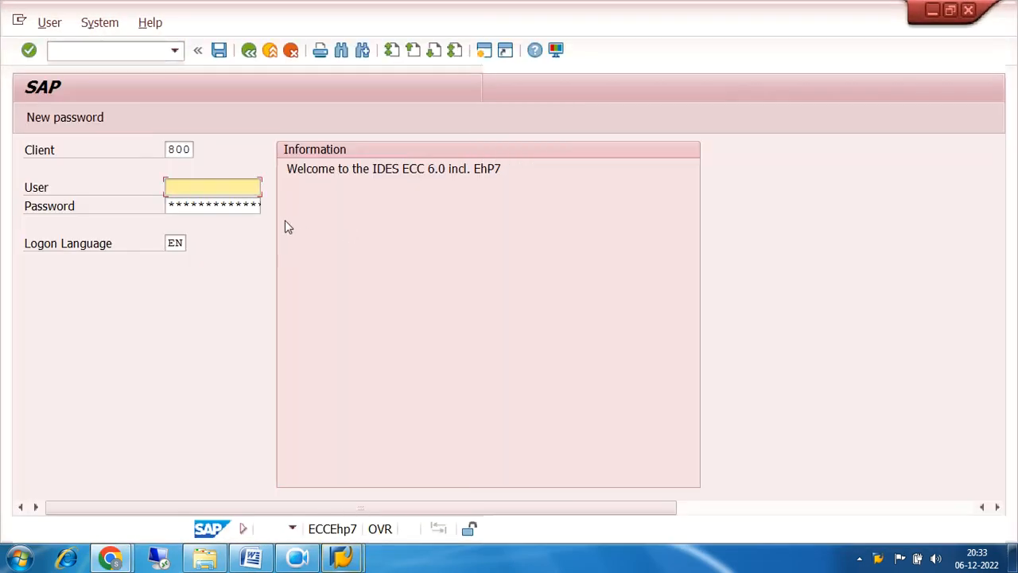
Log on to client 800 using the saved user name from history and its password.
click(231, 186)
click(230, 186)
click(215, 202)
click(216, 200)
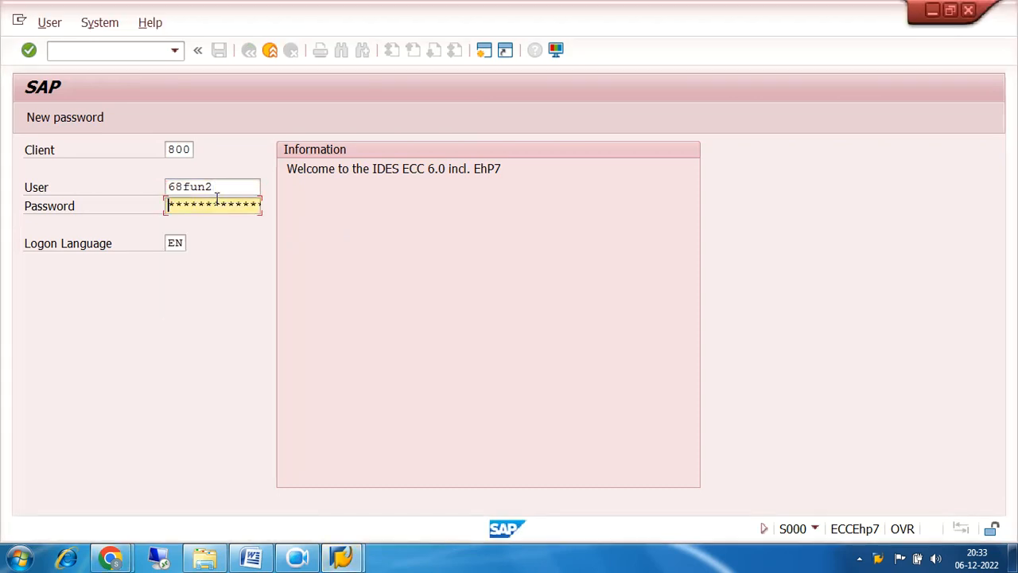
text(**********)
key(Return)
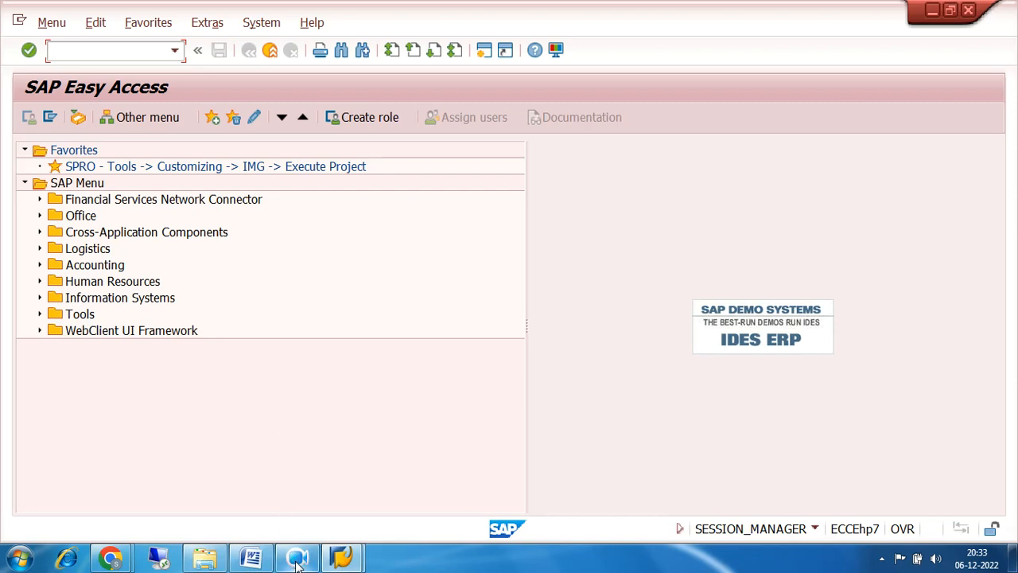
mouse_move(298, 563)
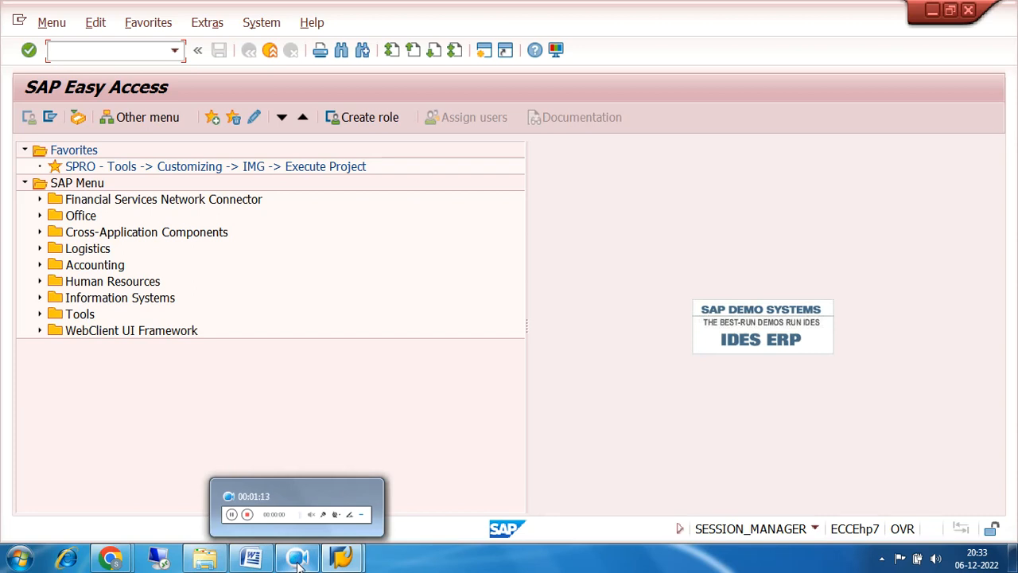
click(298, 563)
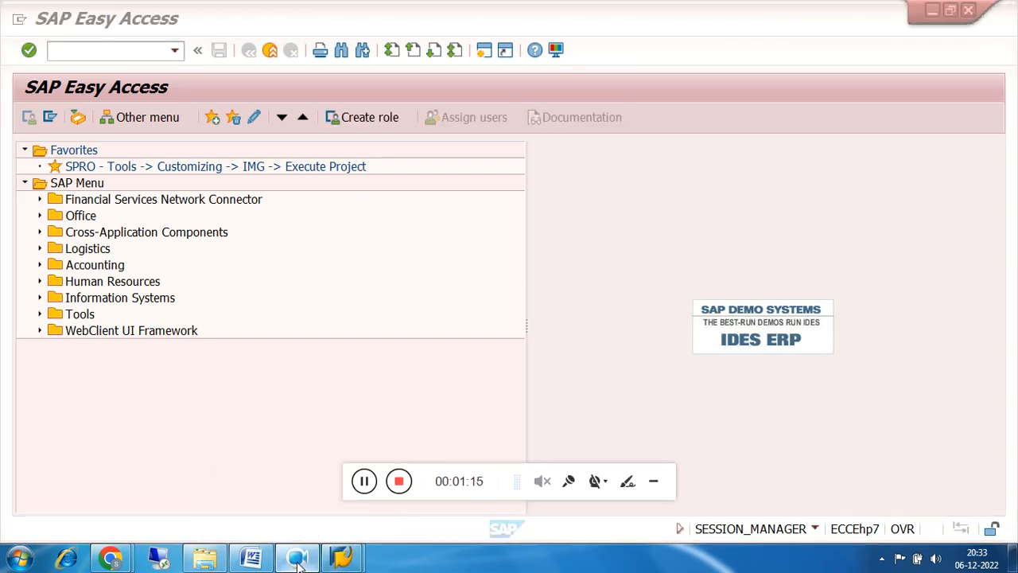
click(657, 485)
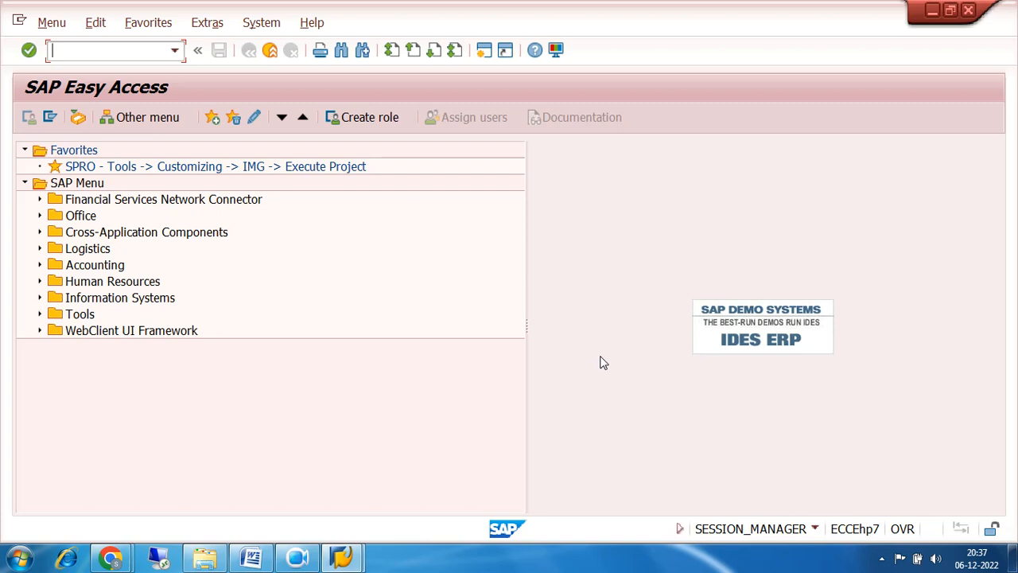
Decline the broken-connection error and reopen the ECC FUNCTIONAL connection from SAP Logon.
double_click(183, 168)
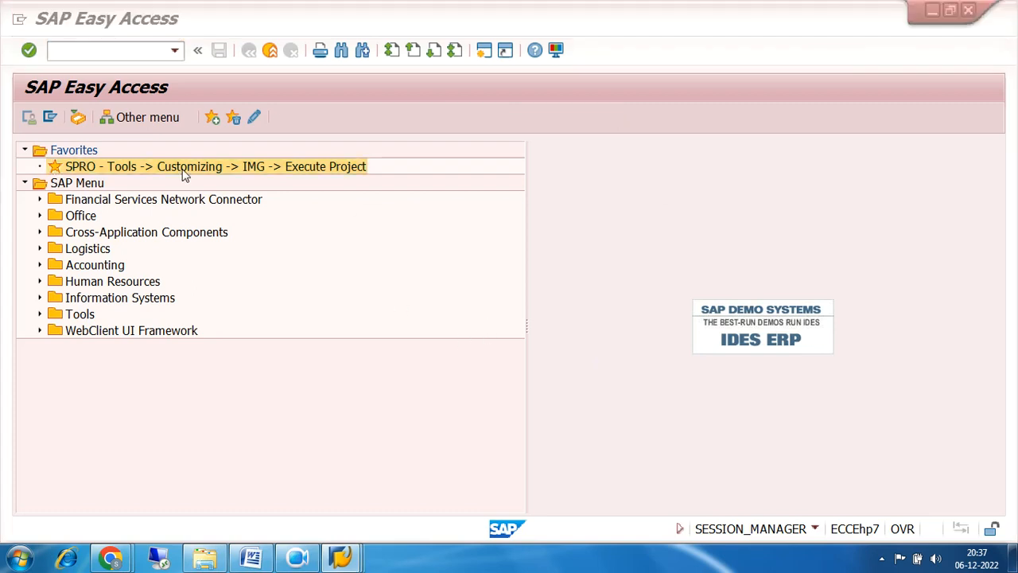
click(641, 360)
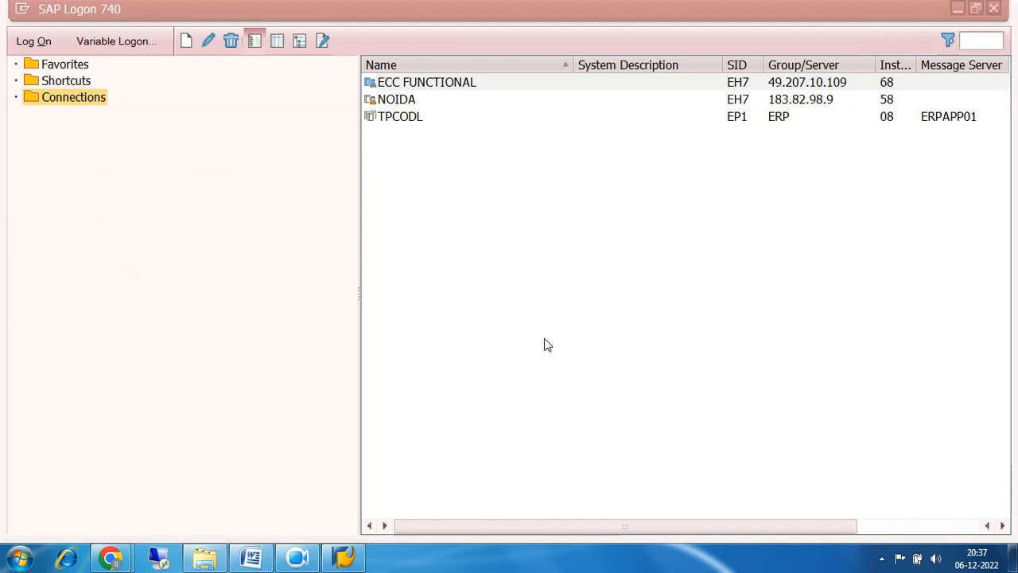
double_click(404, 84)
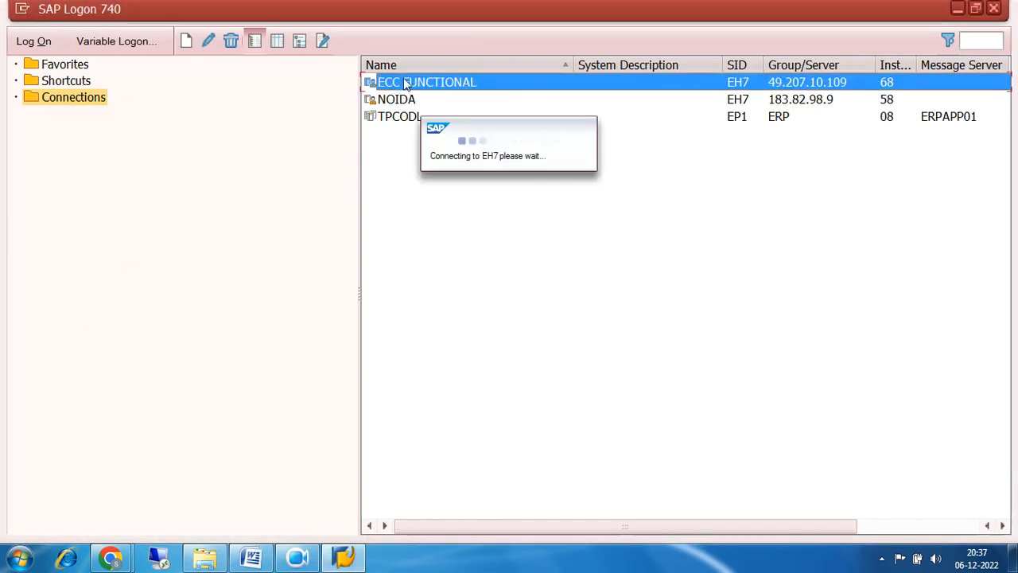
click(976, 8)
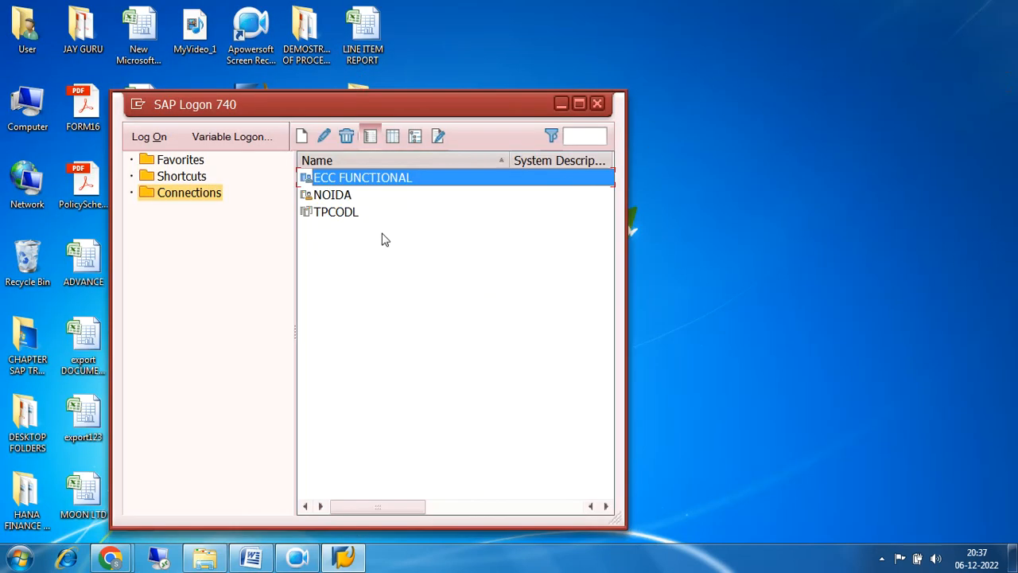
double_click(340, 179)
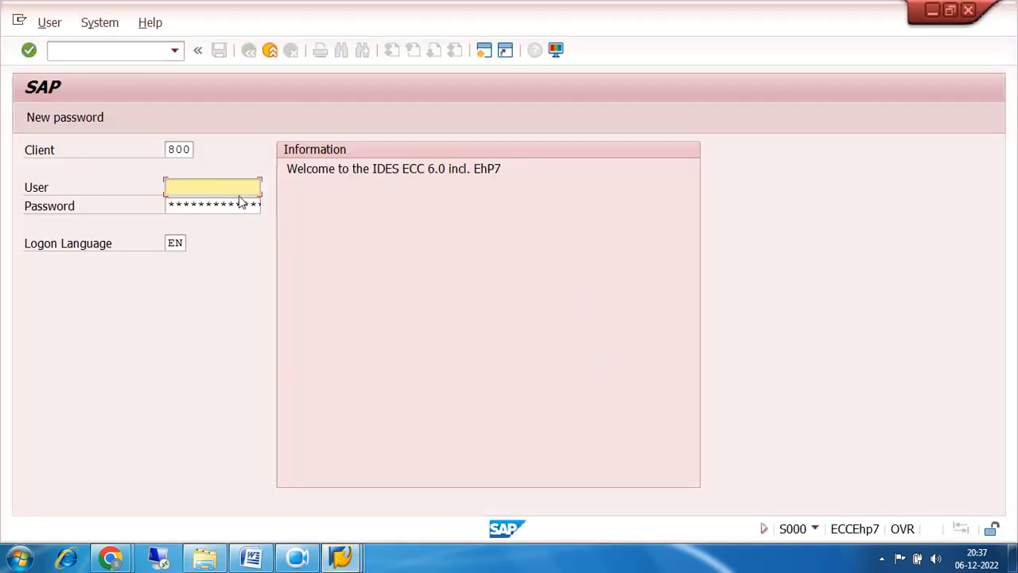
Log on with the saved user name, retyping the password after the first failed attempt.
click(214, 187)
click(191, 203)
key(Tab)
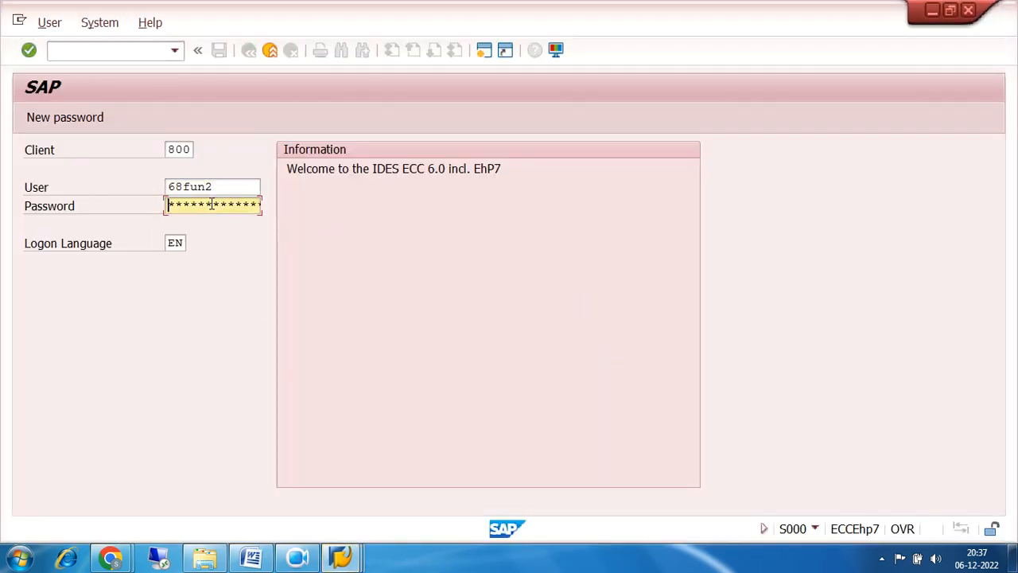
text(**********)
key(Return)
key(Tab)
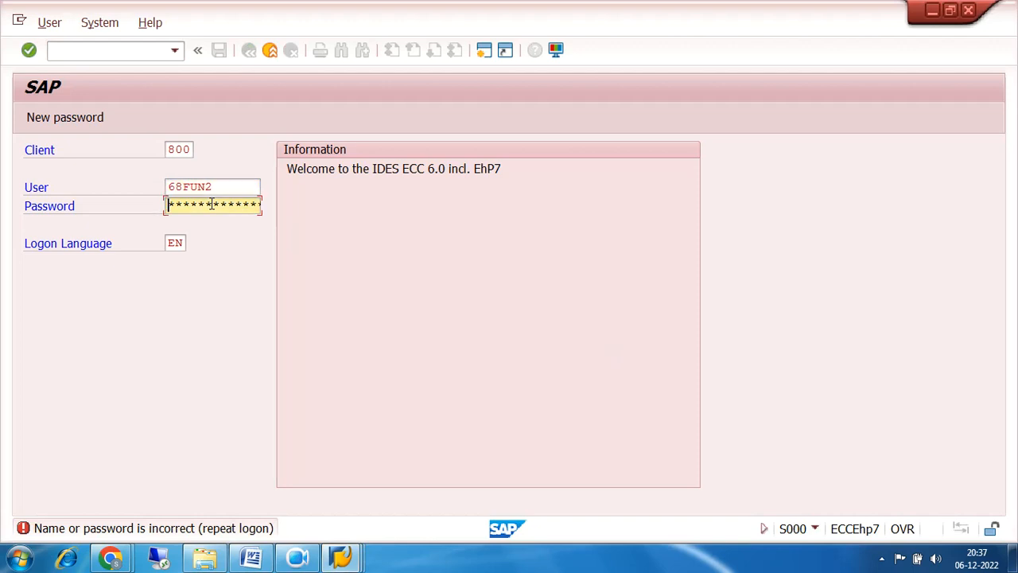
text(***********)
key(Return)
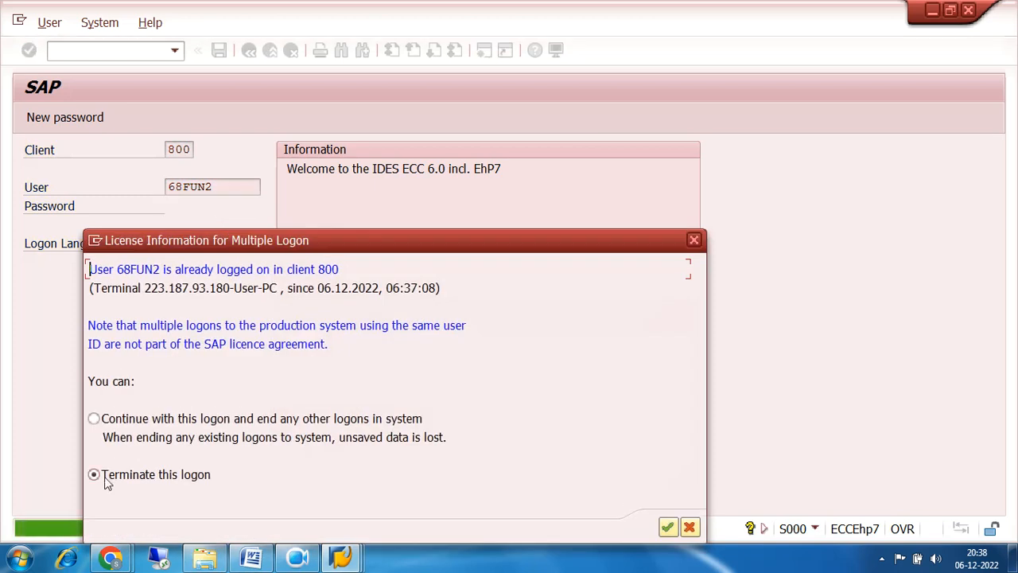
Continue with this logon, ending other sessions, and dismiss the failed-logon attempts notice.
click(95, 419)
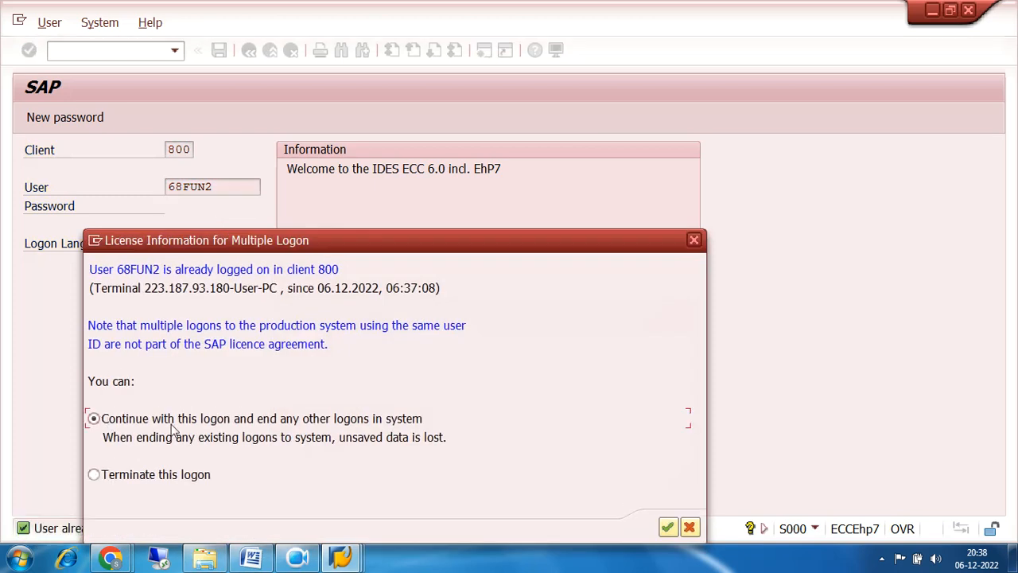
click(668, 529)
click(511, 511)
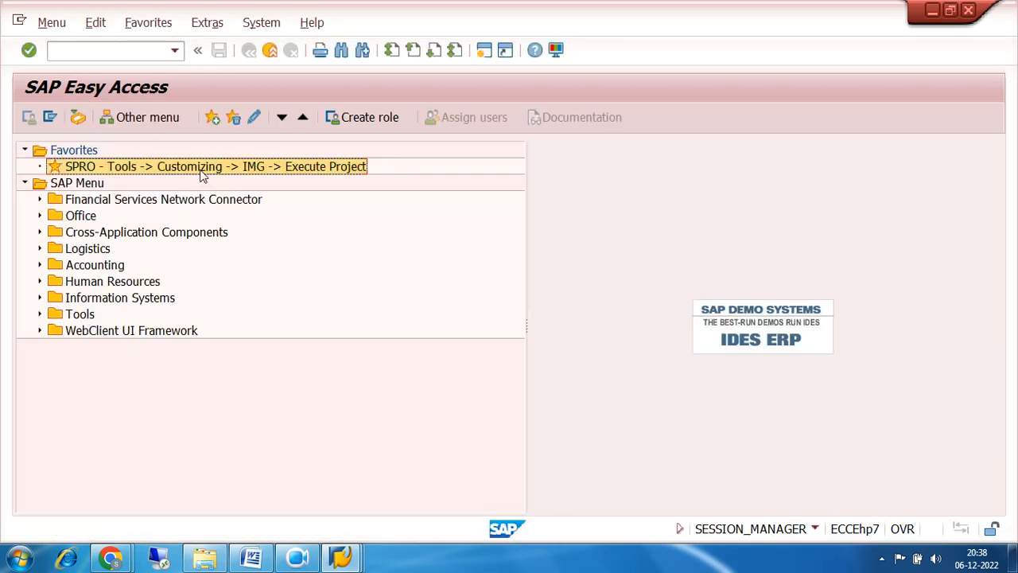
Open the SAP Reference IMG and expand Financial Accounting (New) > Accounts Receivable and Accounts Payable.
double_click(201, 168)
click(108, 117)
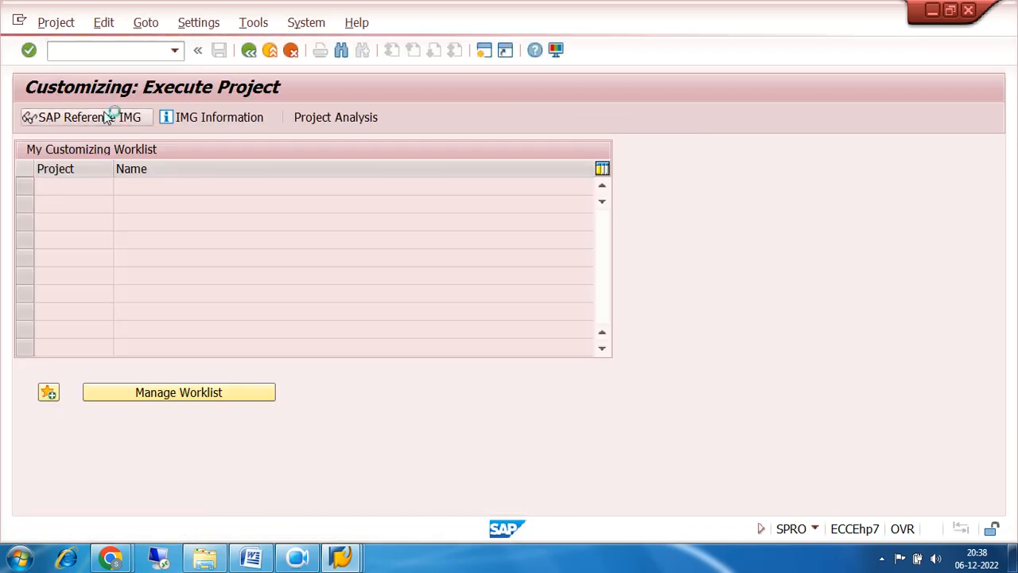
scroll(453, 307, down, 3)
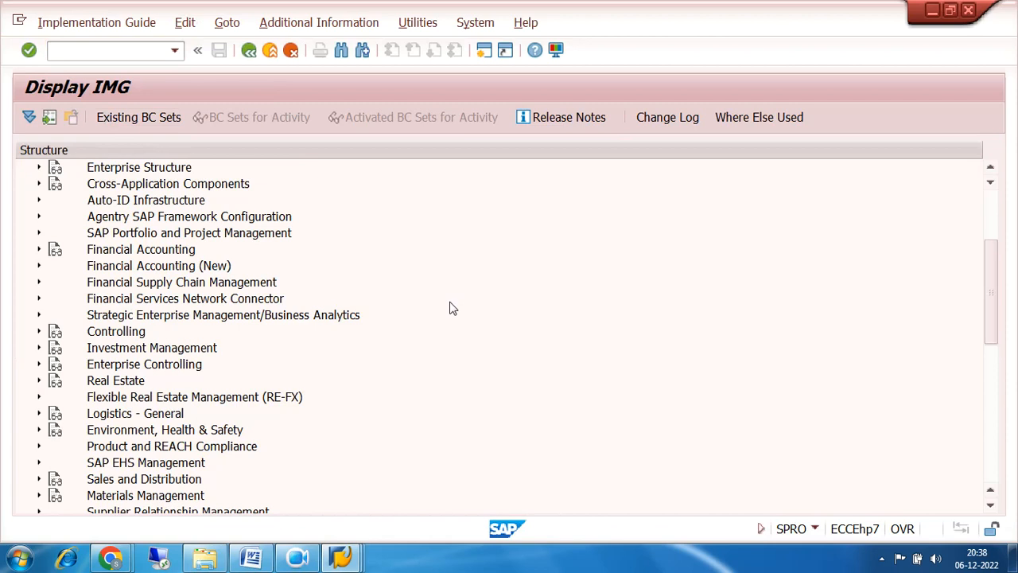
click(38, 267)
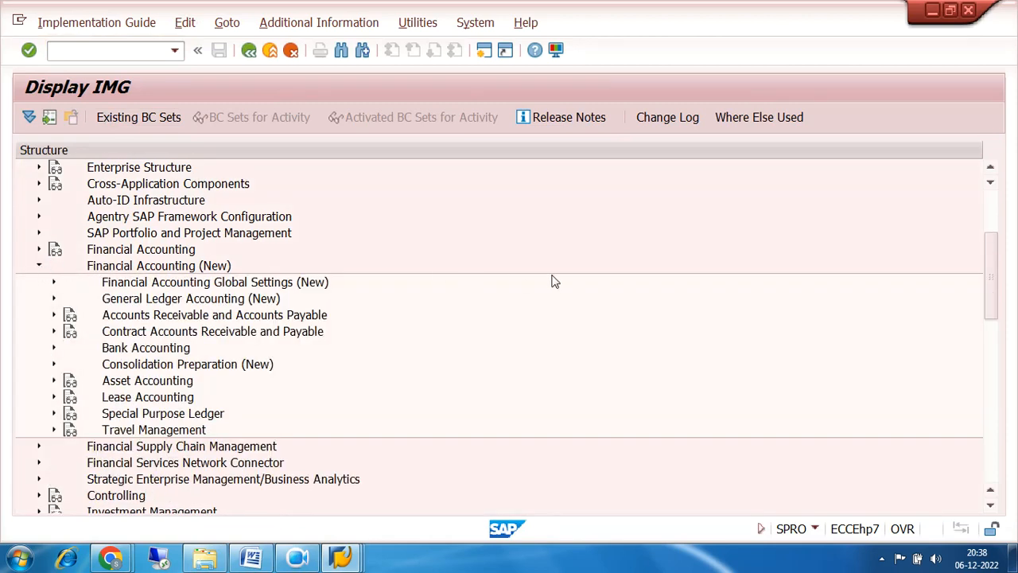
click(54, 318)
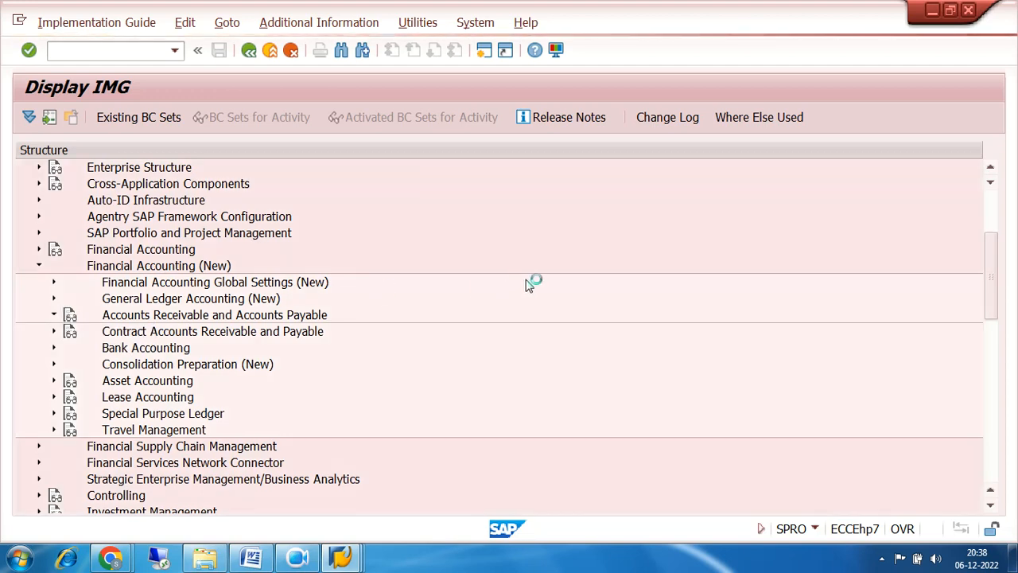
Expand Vendor Accounts > Master Data > Preparations and run Define Account Groups with Screen Layout (Vendors).
scroll(528, 284, down, 3)
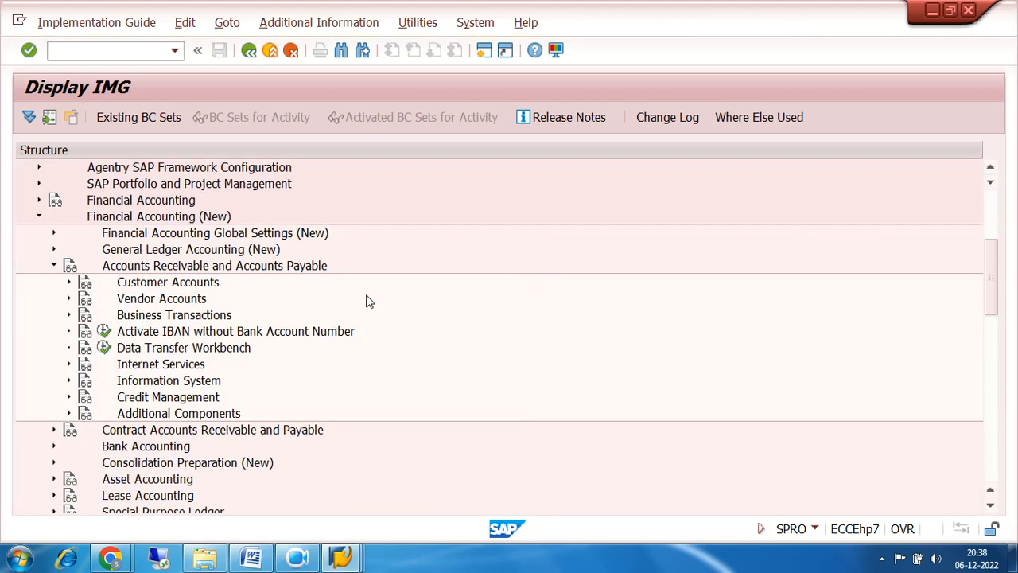
click(69, 298)
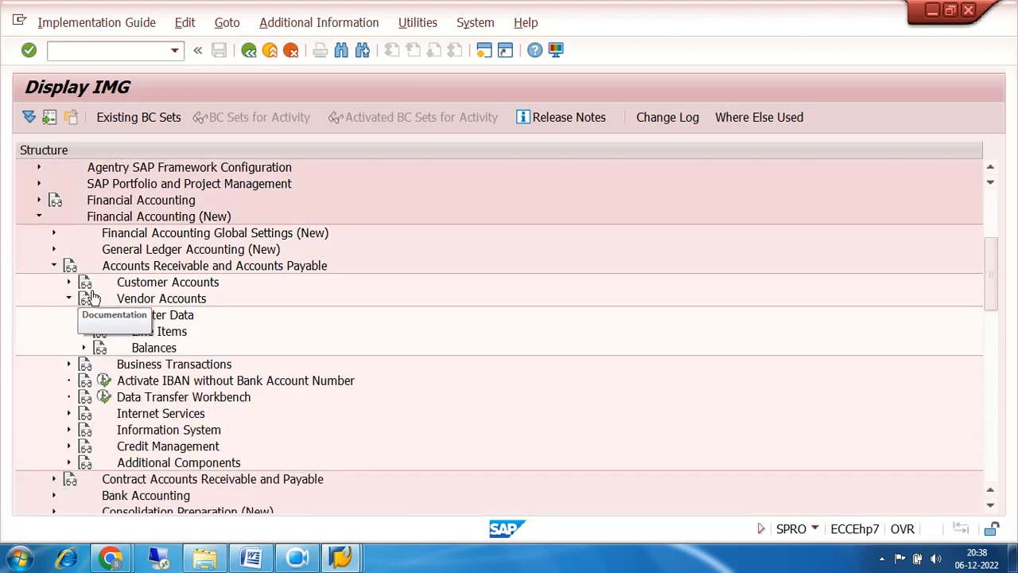
scroll(586, 262, down, 3)
click(85, 201)
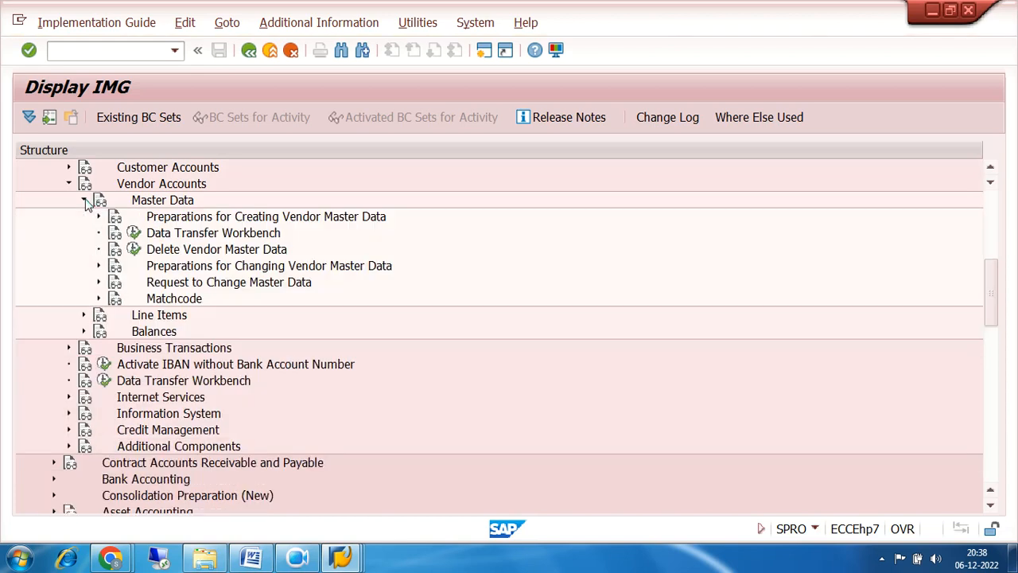
click(99, 217)
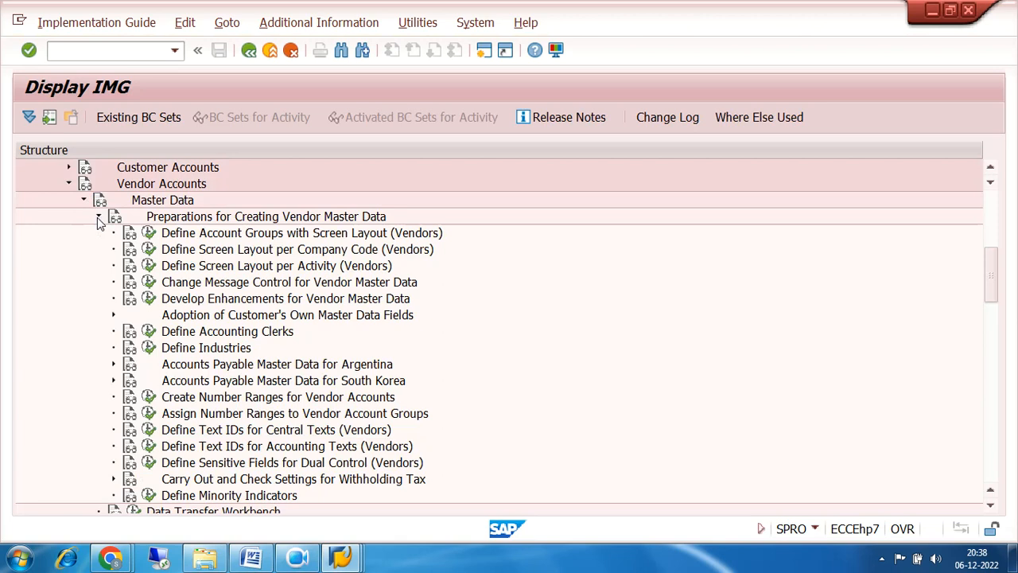
click(189, 237)
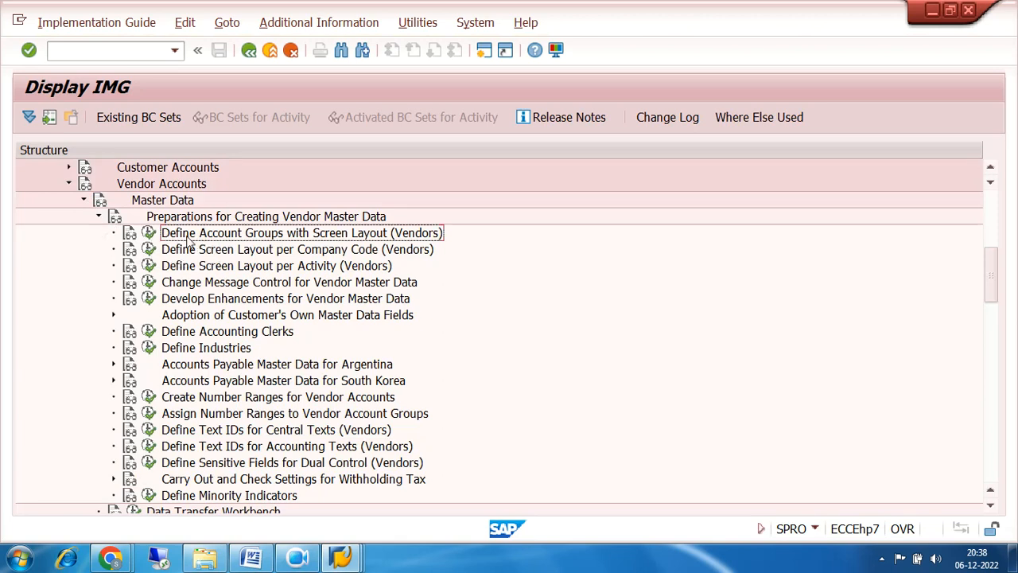
click(148, 233)
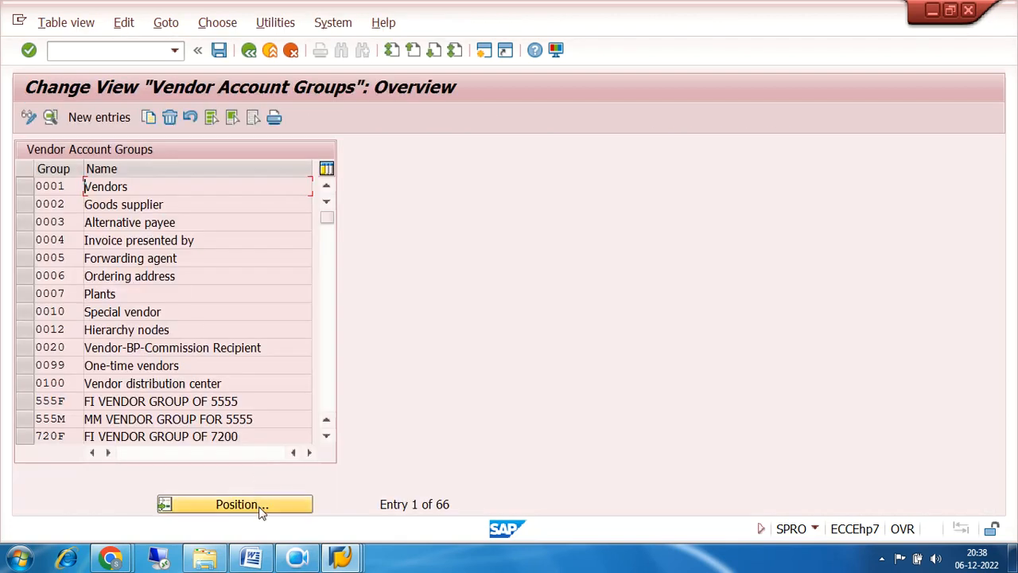
Locate account groups 720F and 720M in the list and open the 720F details.
click(326, 436)
click(326, 436)
click(327, 436)
click(326, 436)
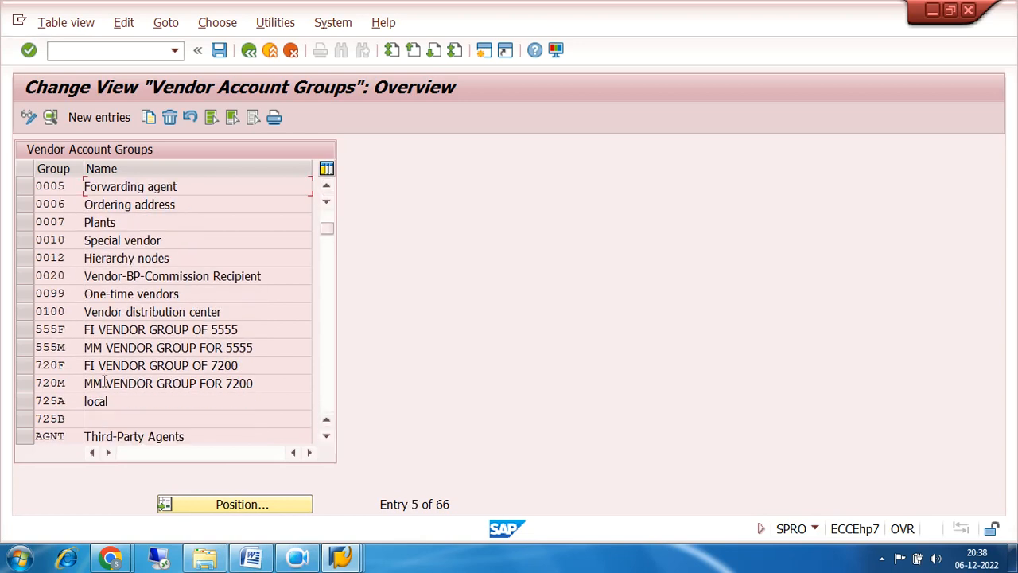
click(69, 362)
click(70, 383)
double_click(70, 371)
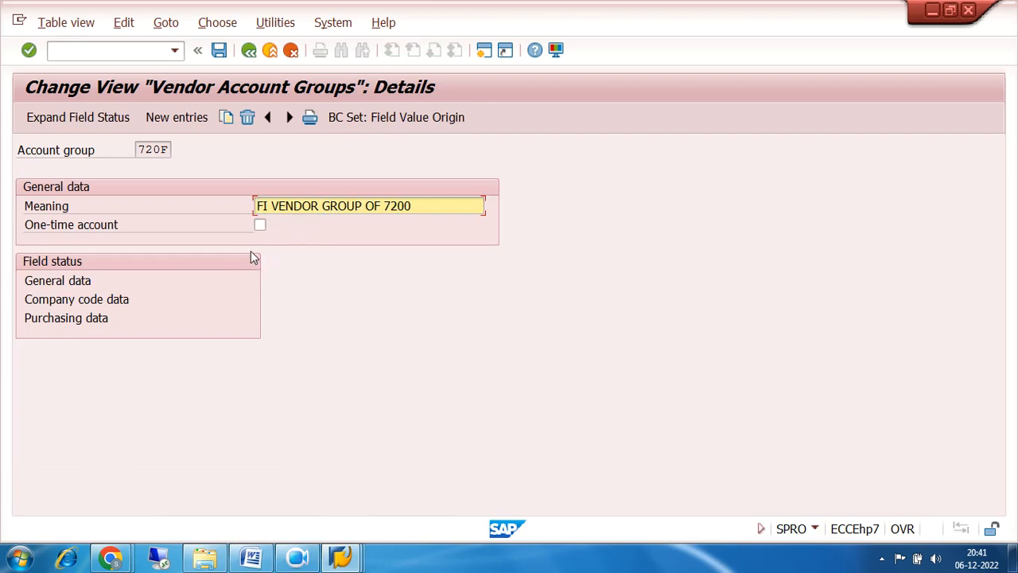
click(54, 284)
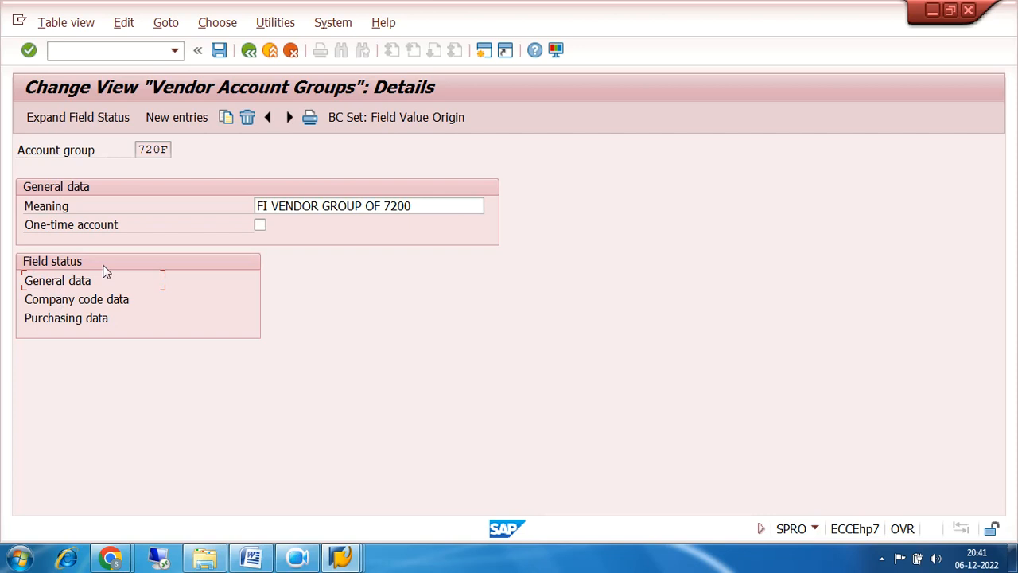
click(68, 299)
drag(136, 150, 176, 149)
click(61, 284)
click(70, 319)
click(62, 282)
click(70, 301)
click(70, 319)
click(69, 282)
click(76, 303)
click(80, 324)
double_click(70, 283)
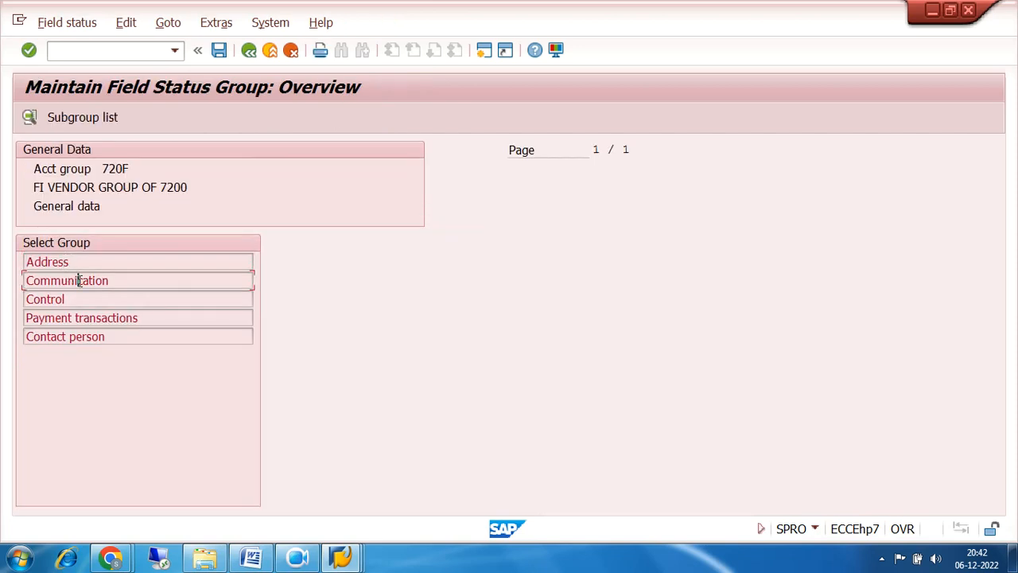
click(75, 281)
click(77, 300)
click(82, 317)
click(91, 334)
double_click(67, 265)
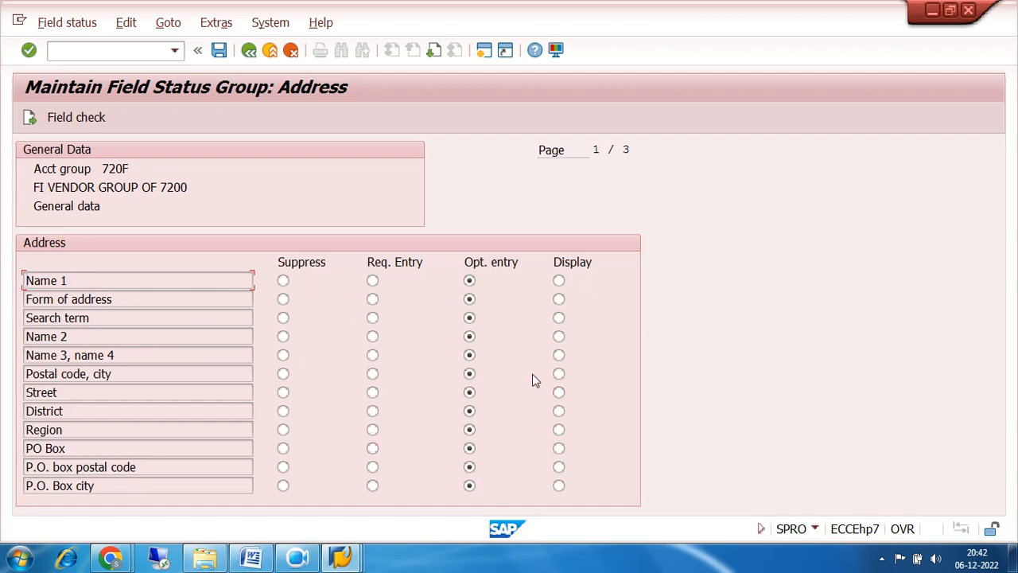
click(248, 50)
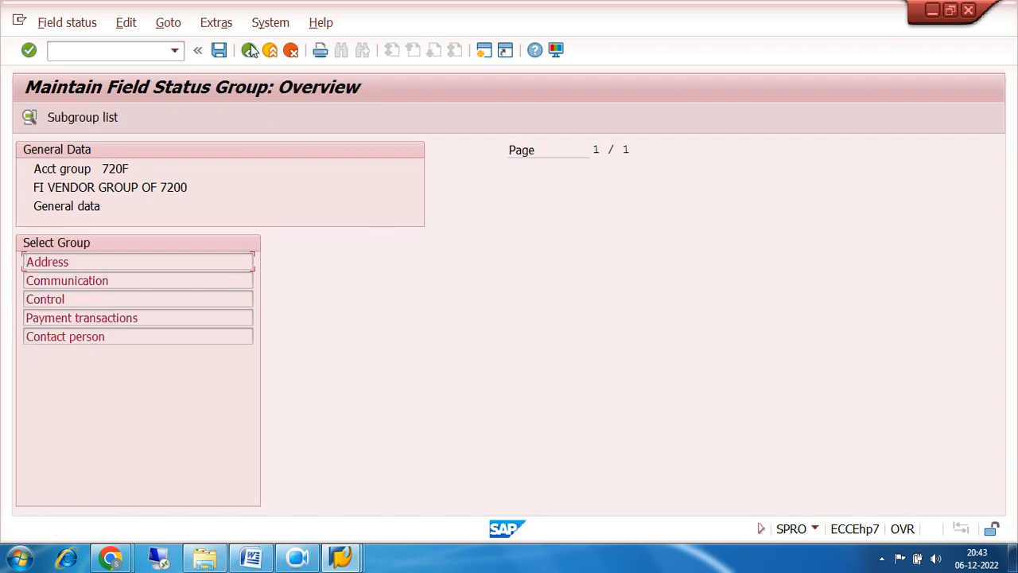
double_click(95, 280)
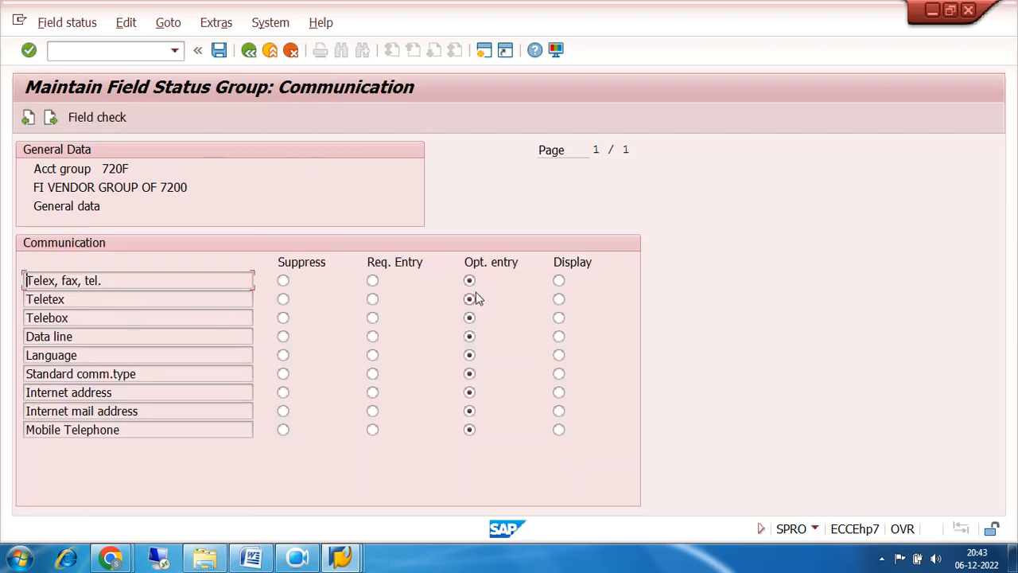
click(249, 50)
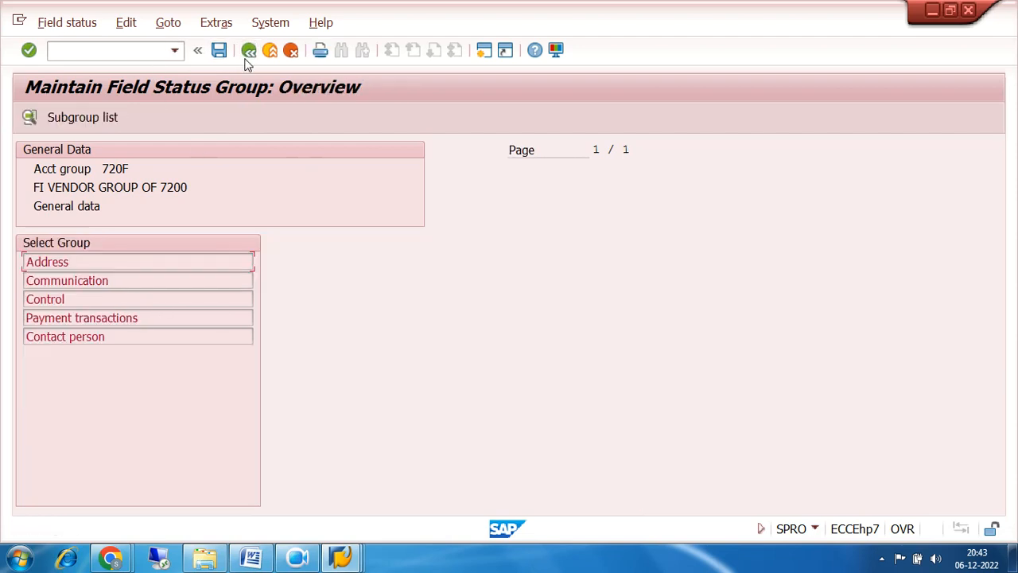
double_click(70, 299)
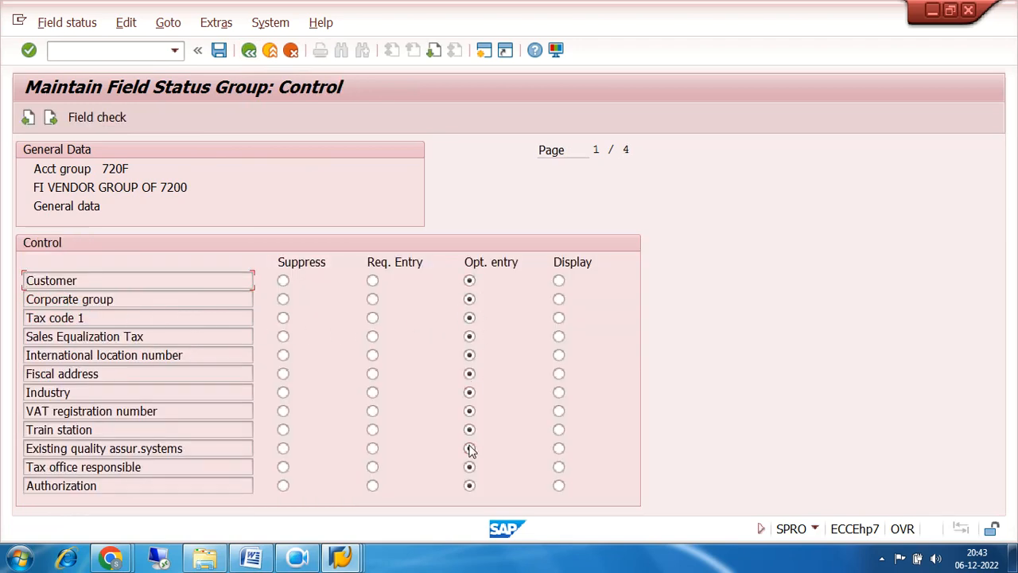
click(249, 52)
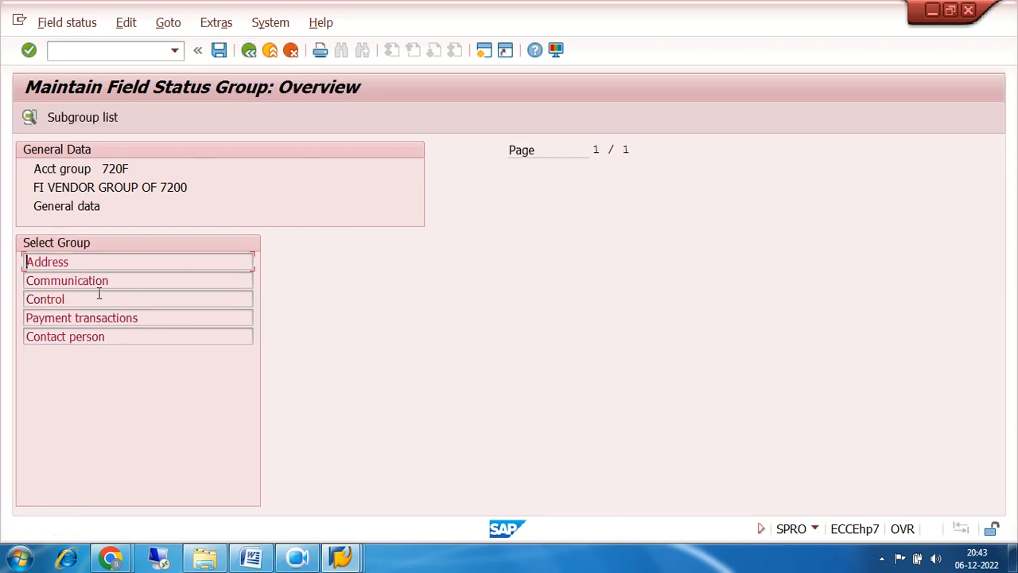
double_click(86, 318)
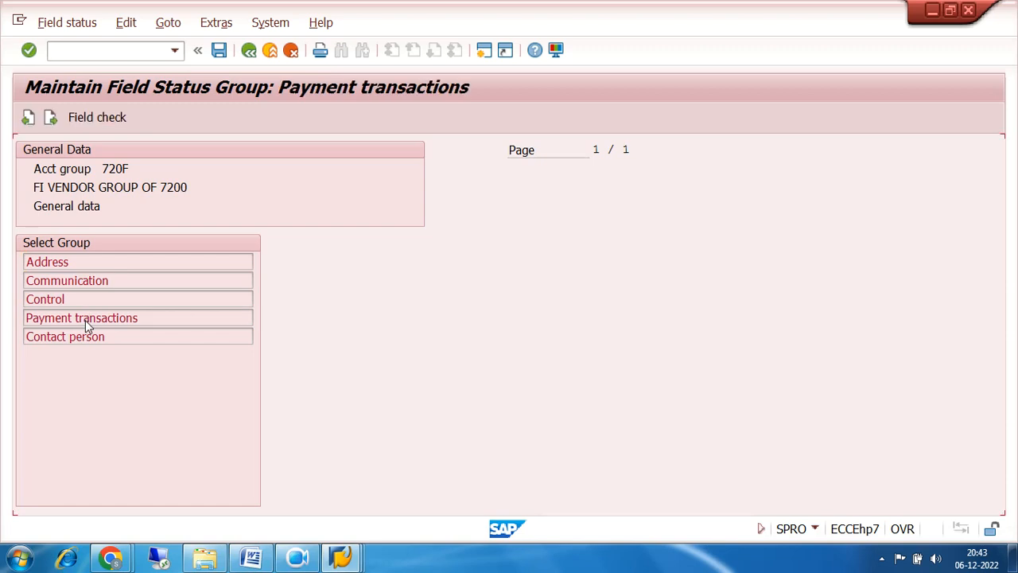
click(249, 51)
click(249, 51)
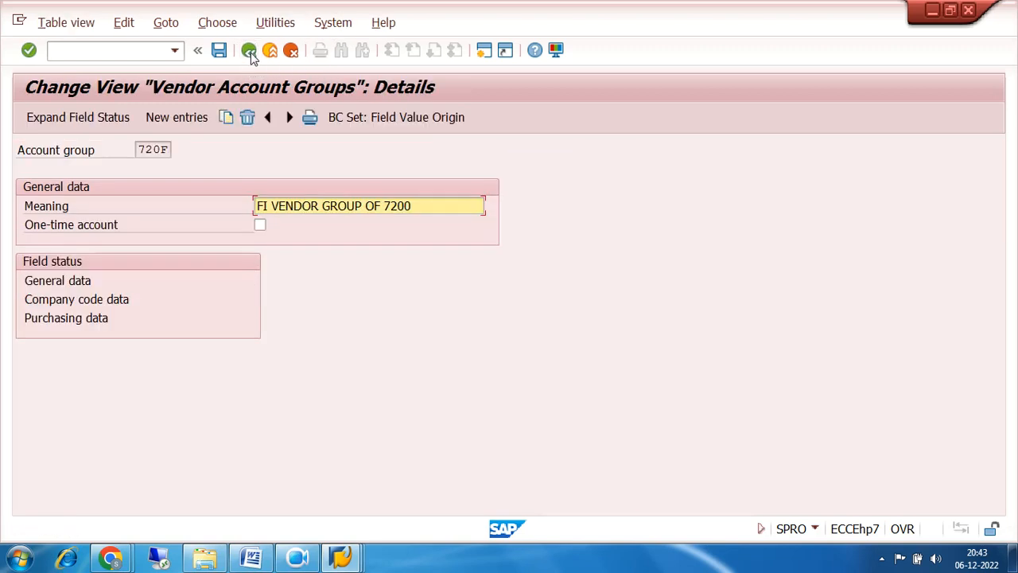
Open Company code data, then its Account management field status group for 720F.
double_click(73, 301)
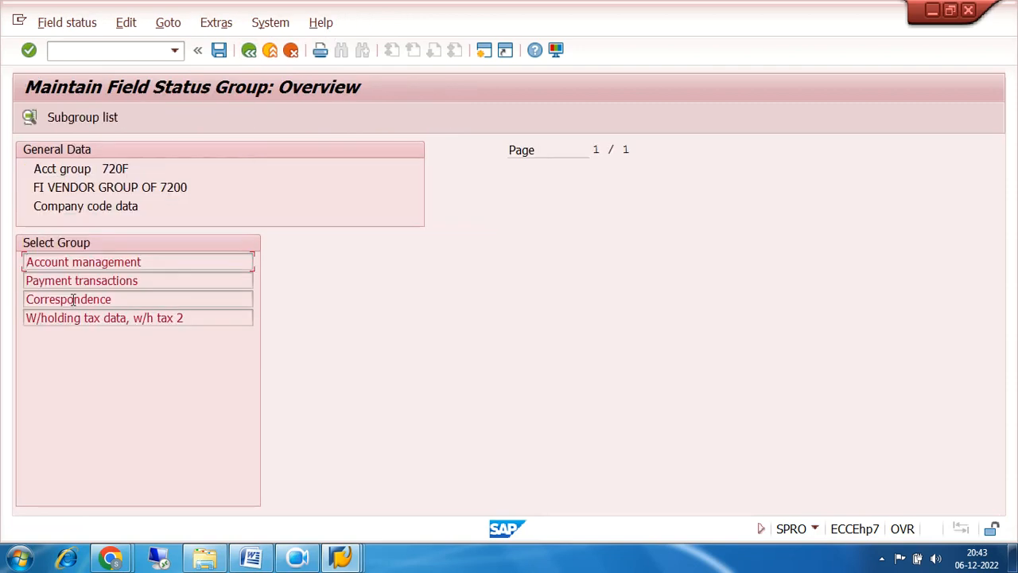
double_click(96, 264)
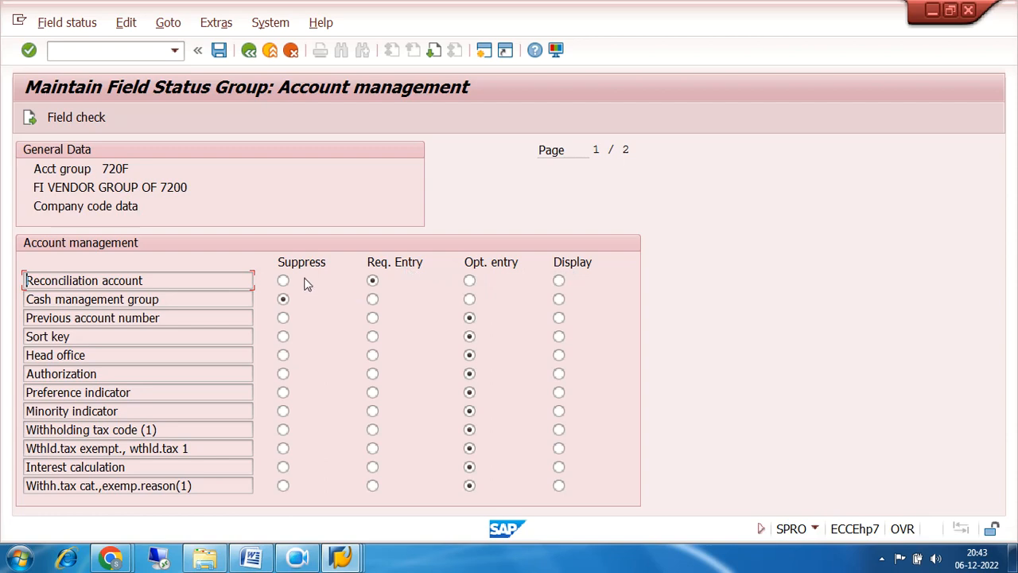
Review Reconciliation account as a required entry for 720F, then go back twice to the group details.
click(936, 561)
click(835, 428)
drag(148, 280, 3, 302)
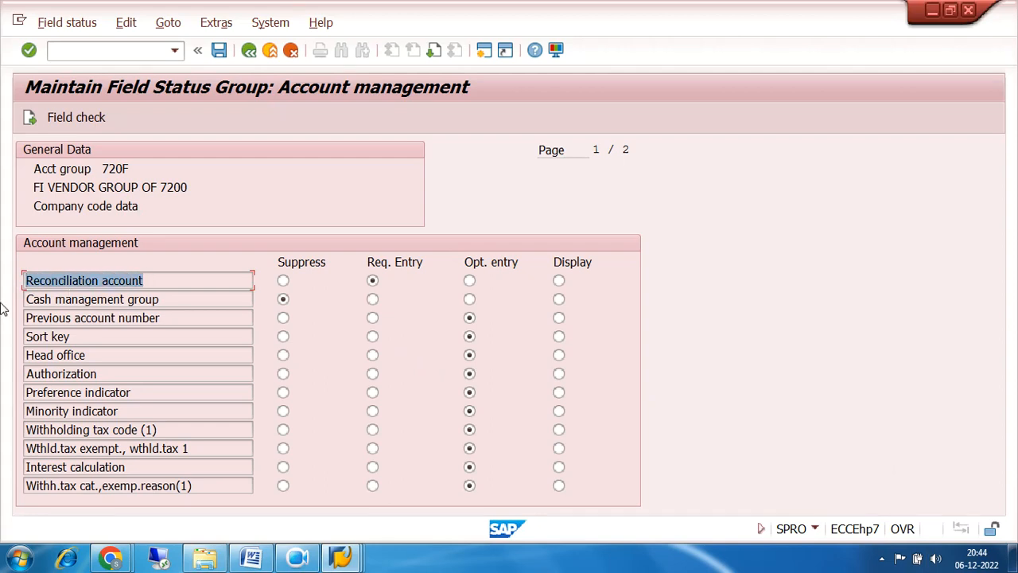
drag(161, 282, 24, 299)
drag(134, 170, 96, 177)
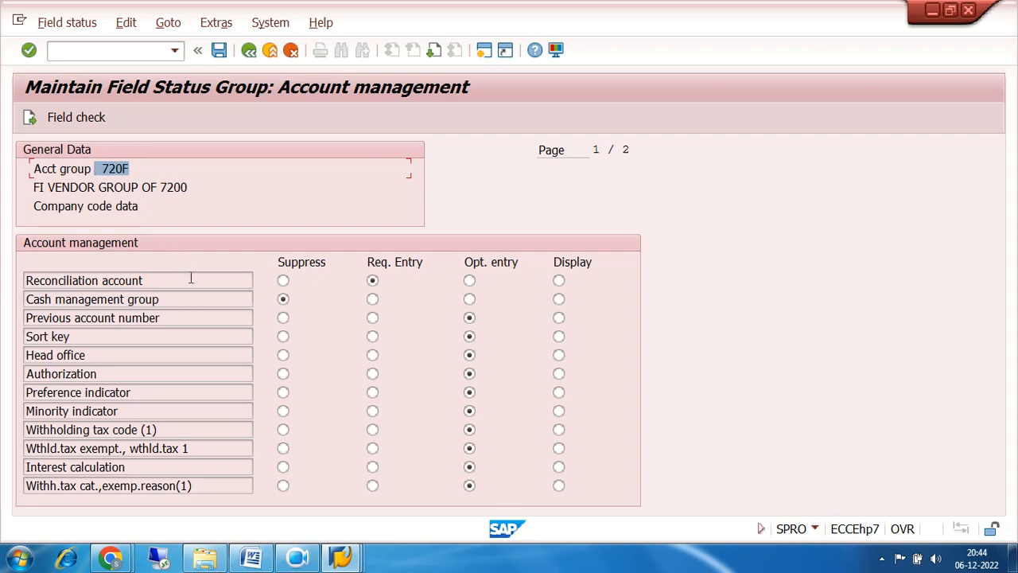
drag(191, 279, 24, 282)
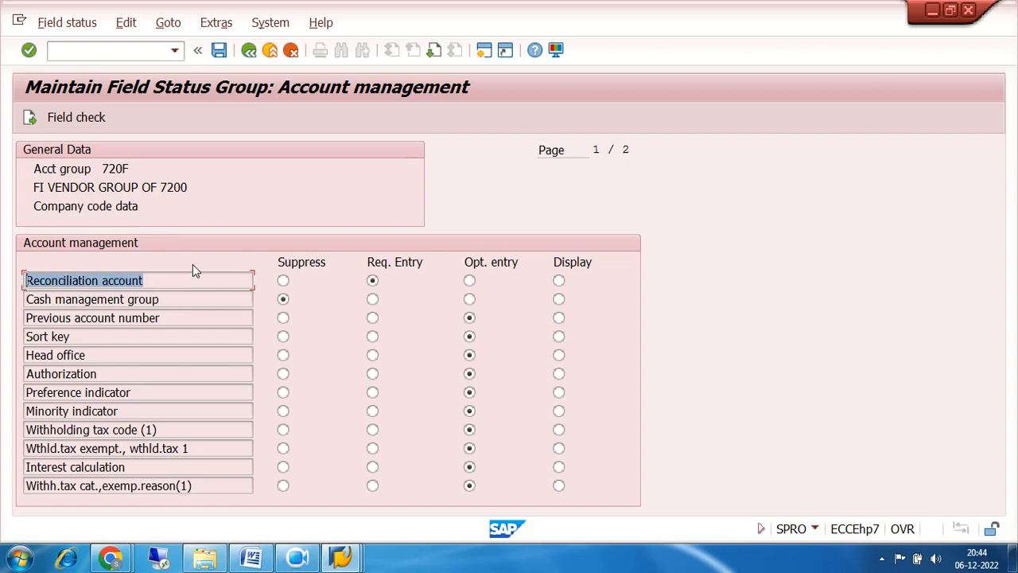
drag(169, 275, 16, 289)
drag(199, 284, 27, 301)
drag(129, 169, 101, 172)
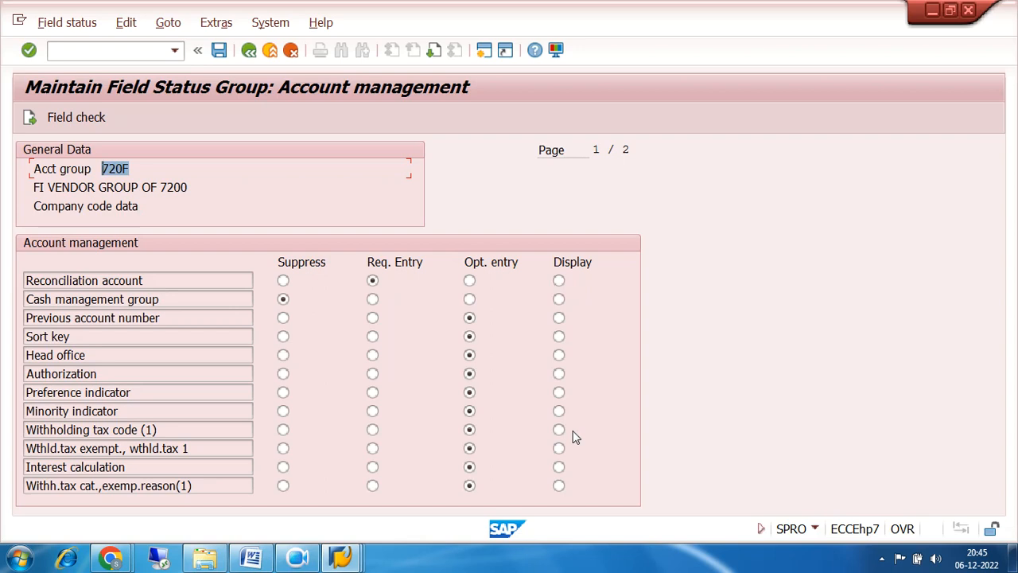
click(249, 51)
click(249, 51)
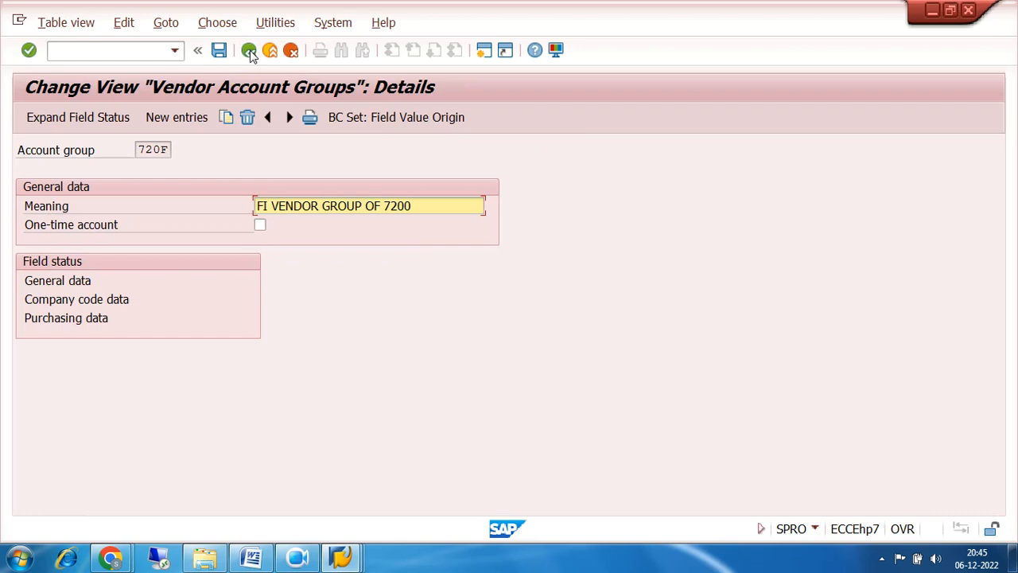
Open group 720M's company code data Account management field statuses.
click(249, 50)
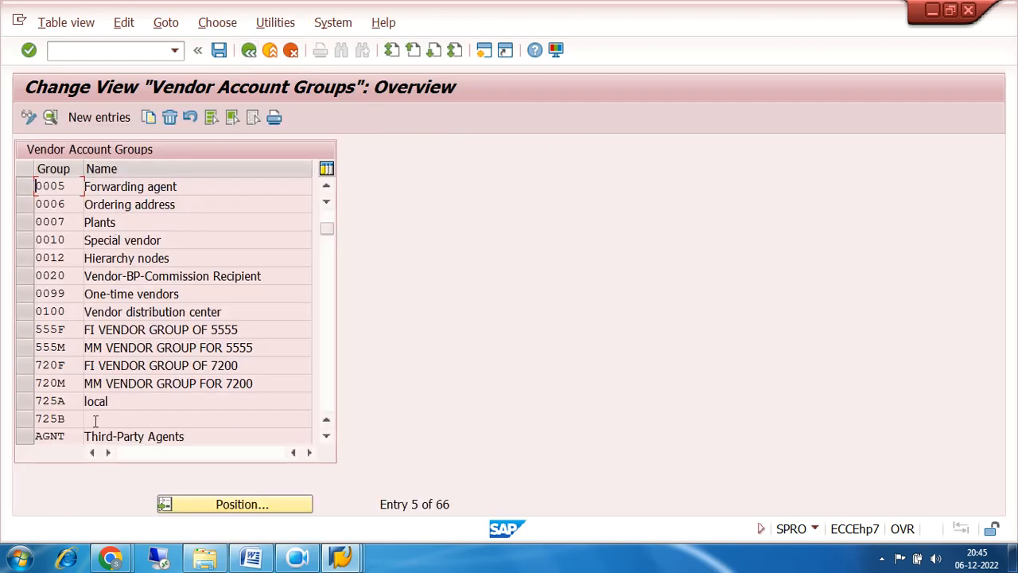
double_click(57, 382)
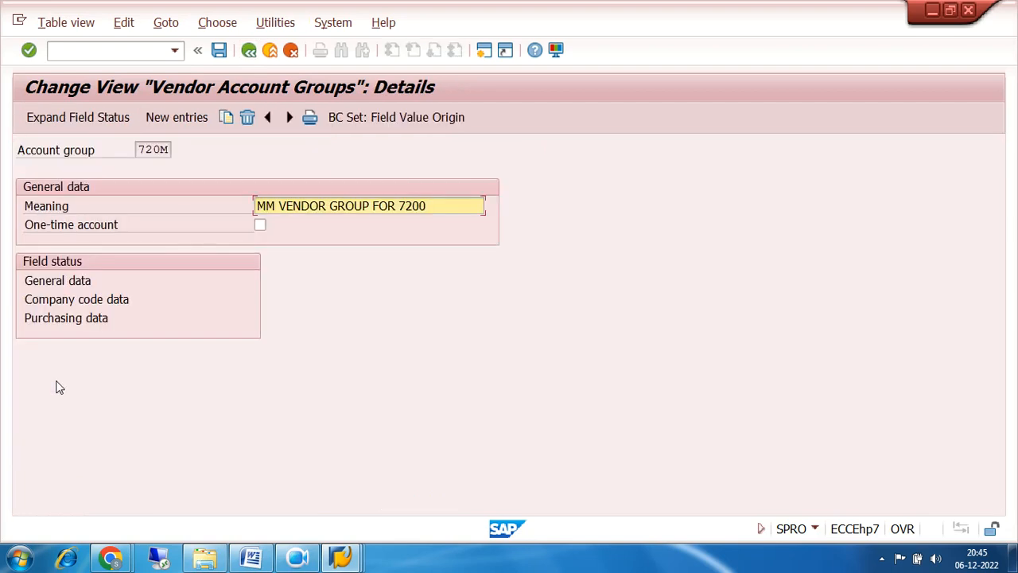
double_click(82, 301)
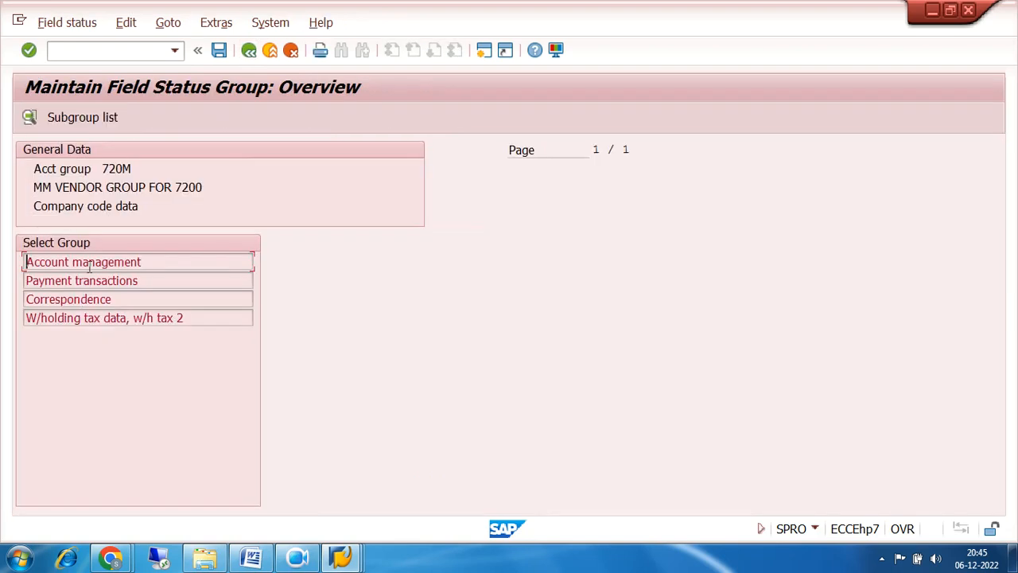
double_click(92, 266)
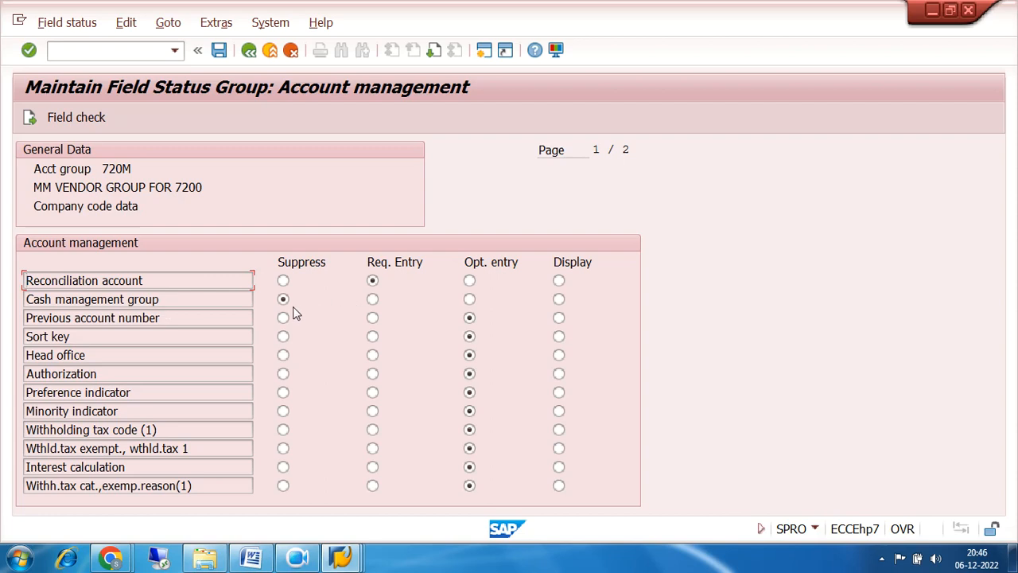
Go back four screens to the Display IMG tree.
click(249, 51)
click(249, 51)
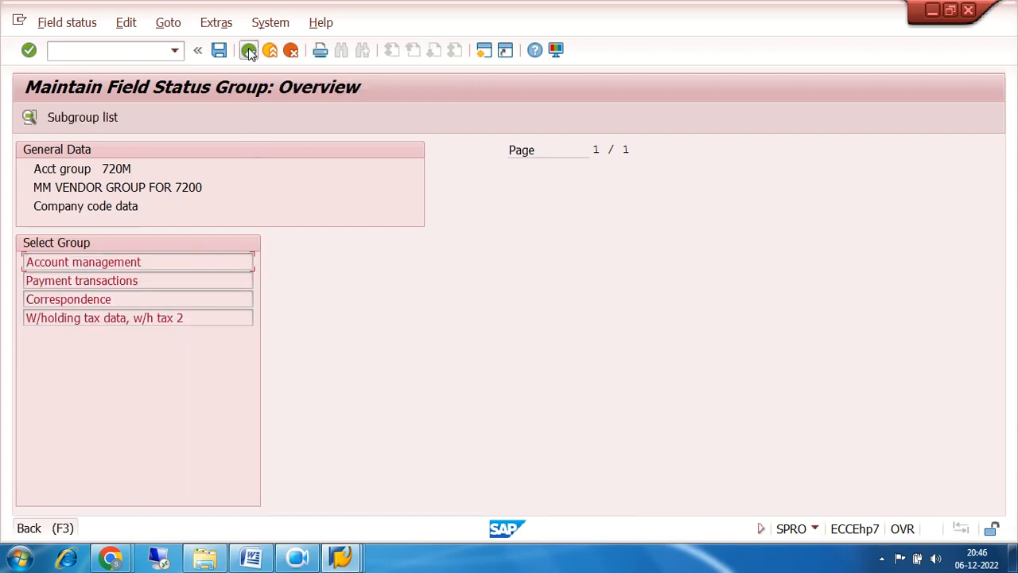
click(248, 51)
click(249, 51)
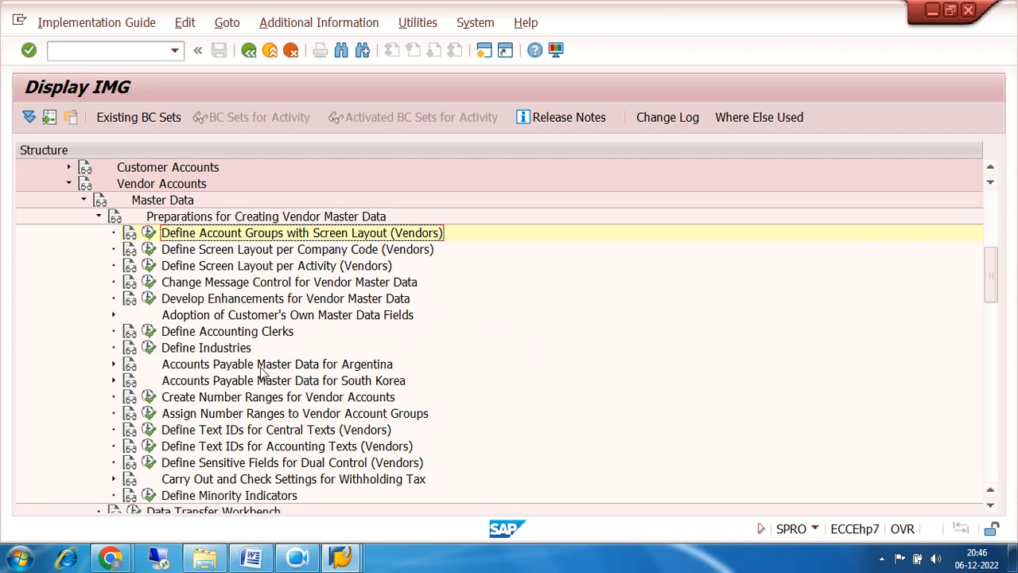
Execute Create Number Ranges for Vendor Accounts and display its intervals, such as 01 and XX.
click(235, 401)
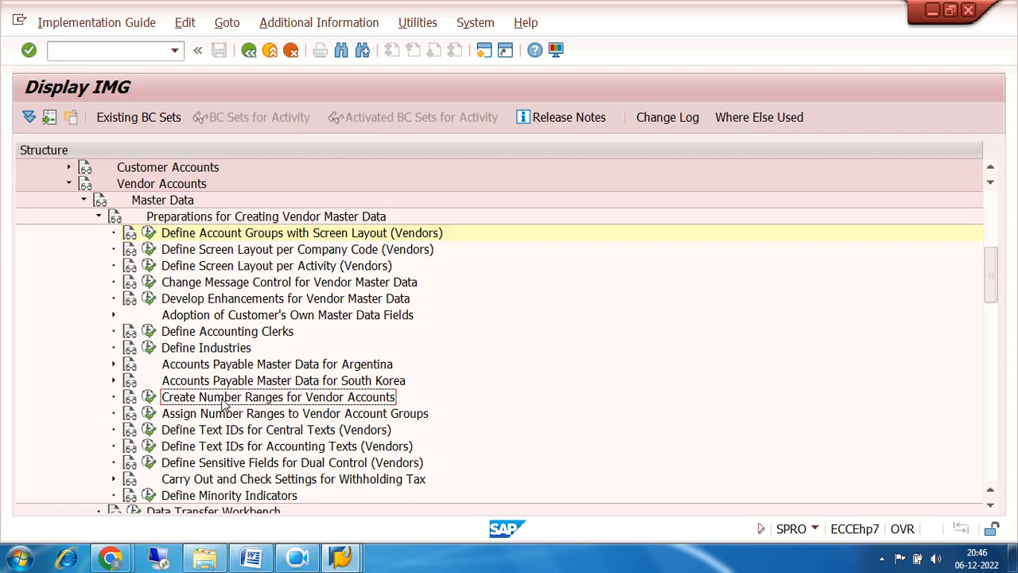
click(149, 400)
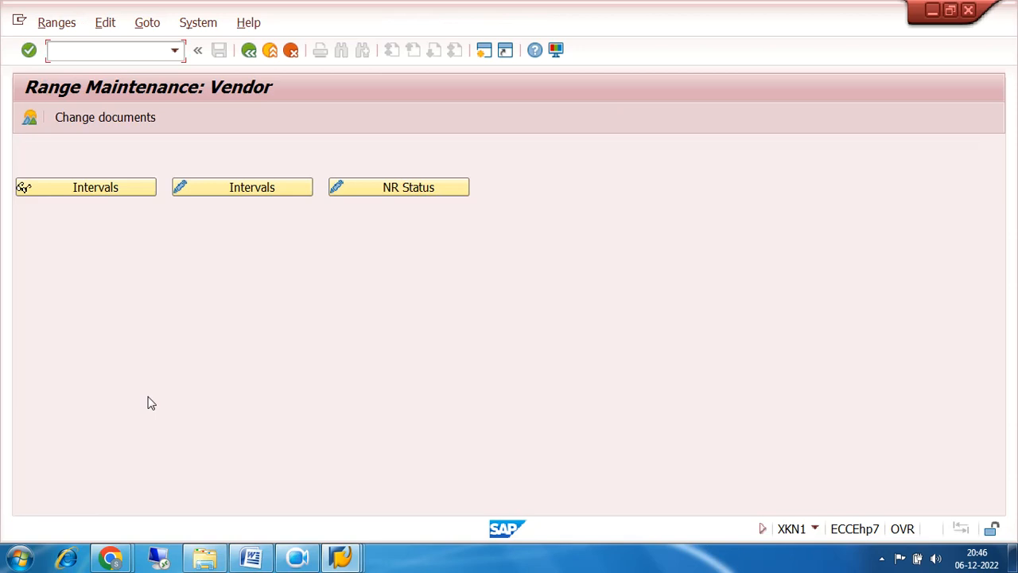
click(130, 188)
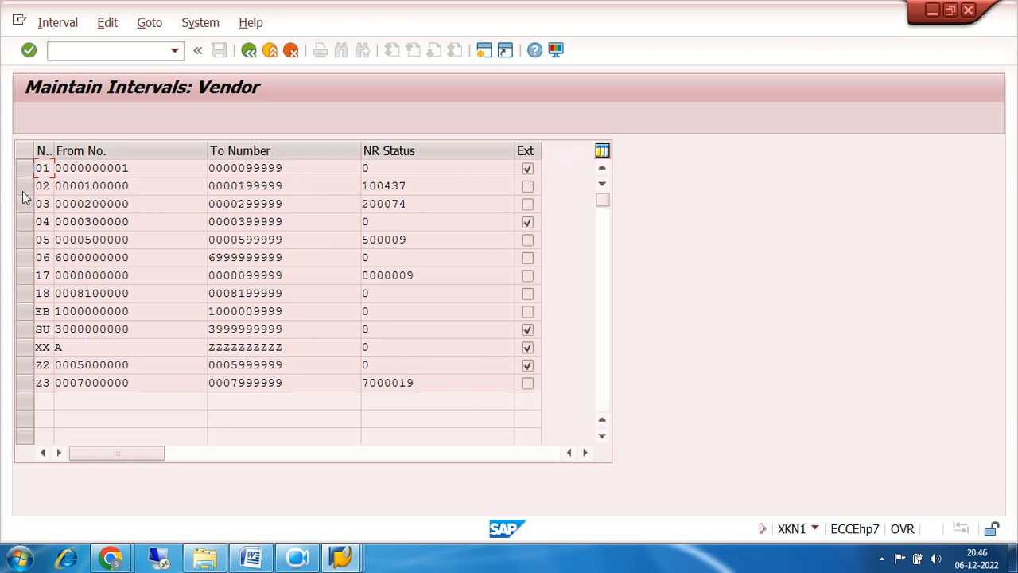
Reopen the vendor number range intervals and inspect the limits of intervals 01 and Z3.
click(248, 50)
click(245, 191)
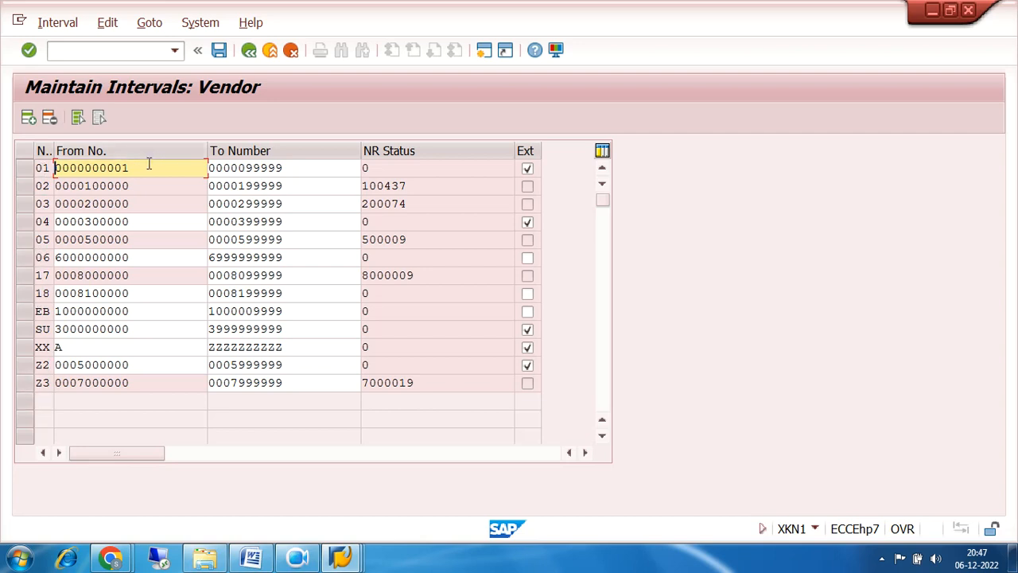
drag(148, 165, 77, 175)
drag(284, 170, 222, 170)
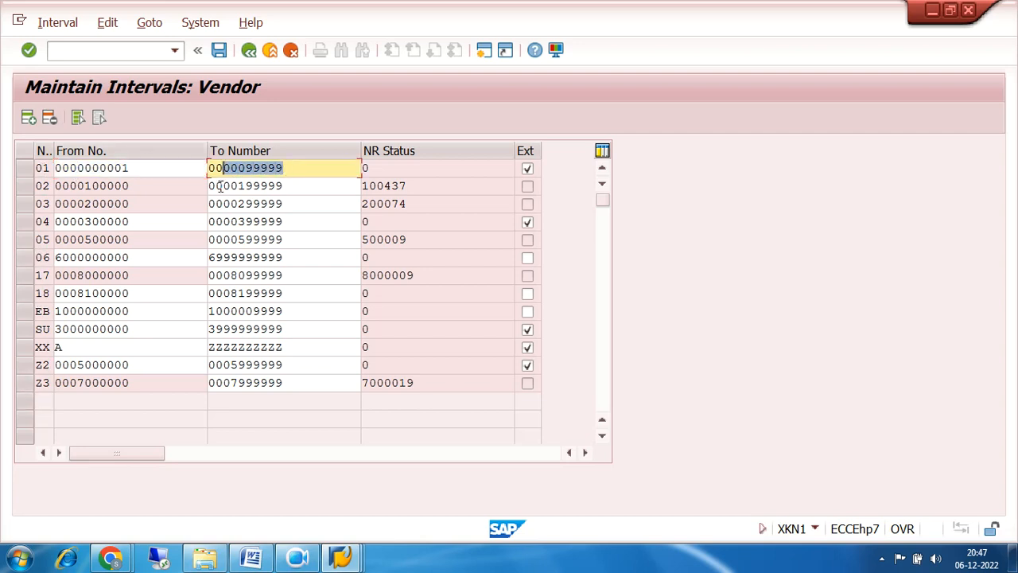
click(168, 171)
drag(298, 381, 252, 382)
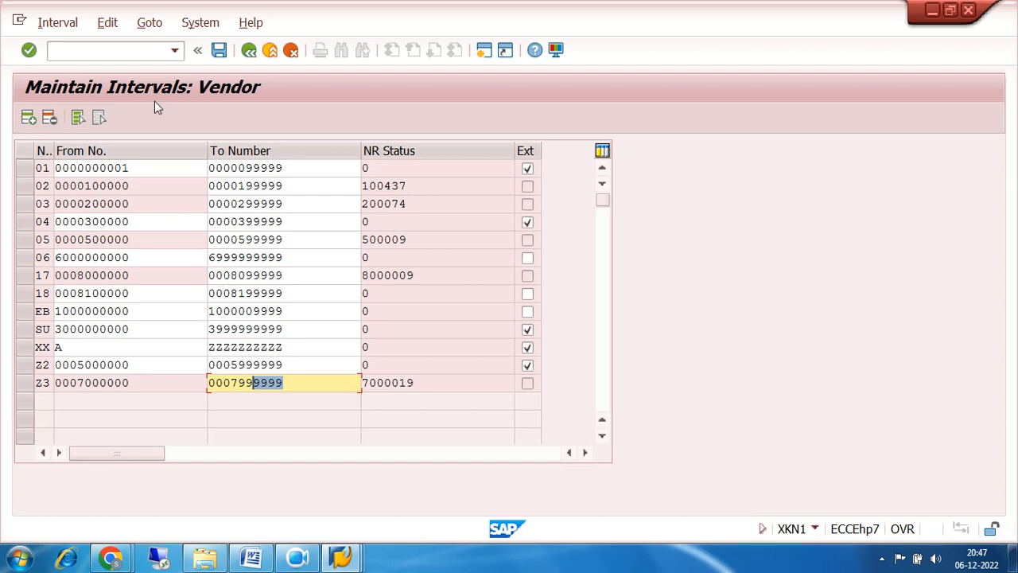
Dismiss the Interval menu and go back to Range Maintenance: Vendor.
click(58, 23)
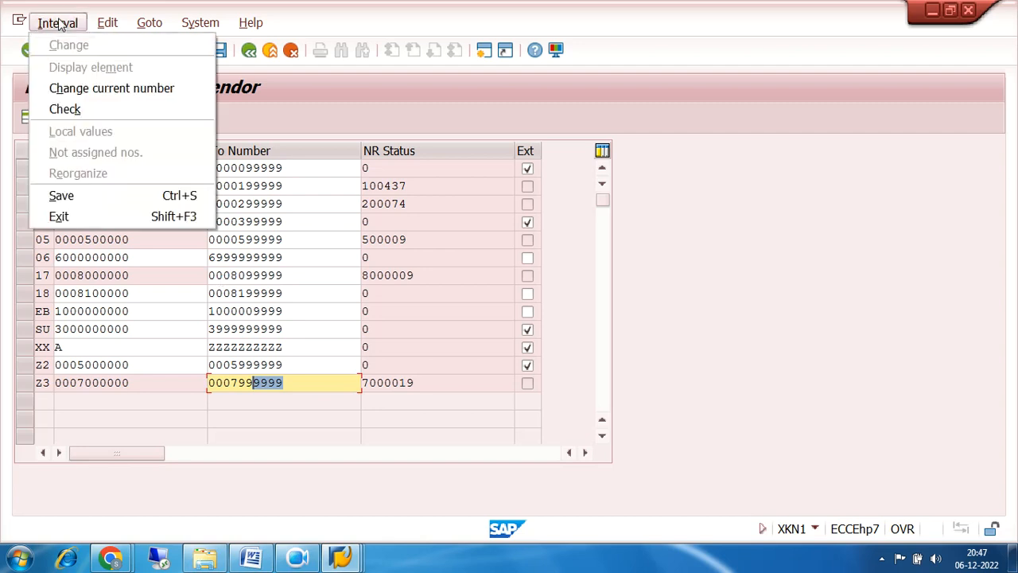
click(375, 131)
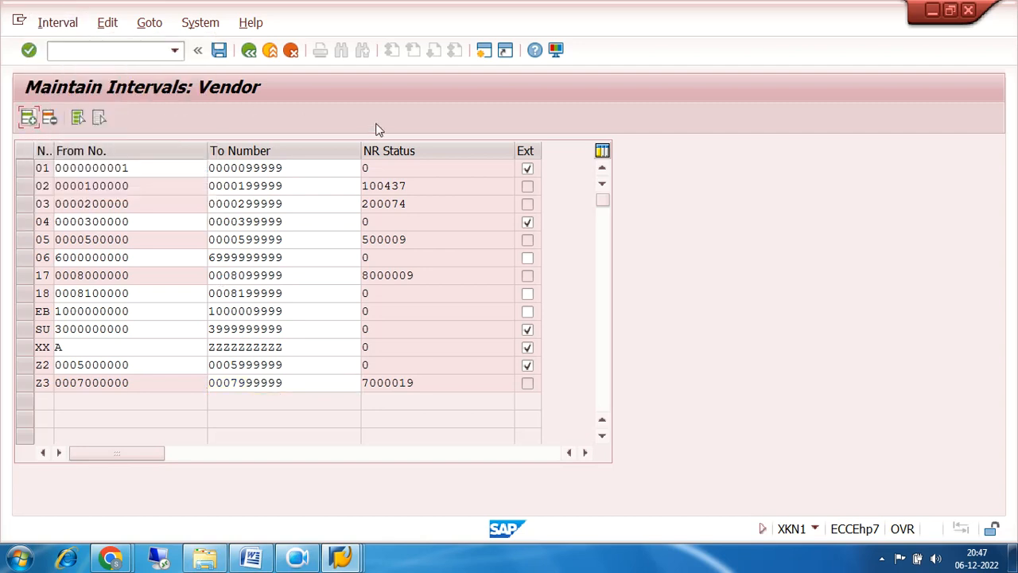
click(249, 54)
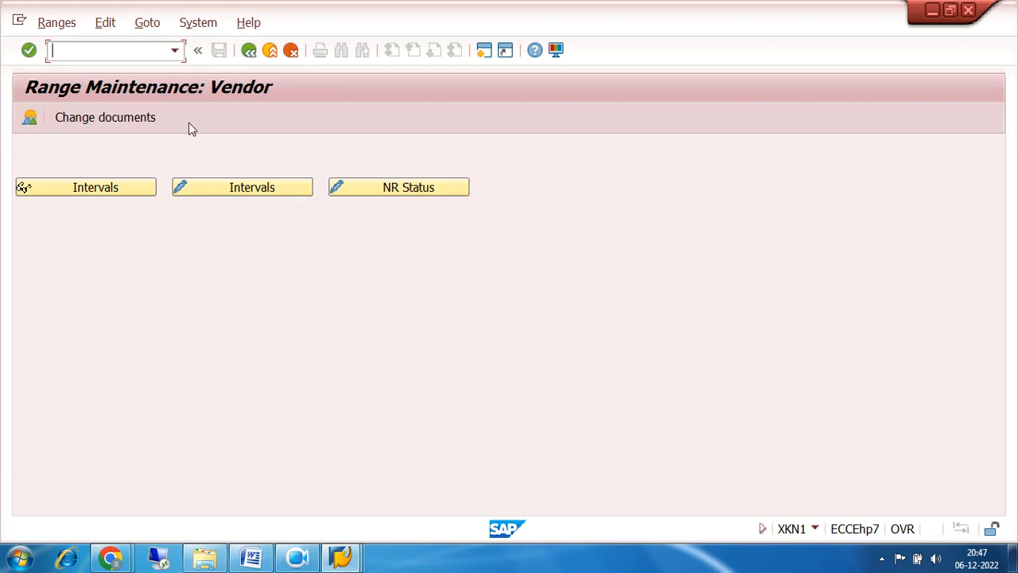
click(130, 187)
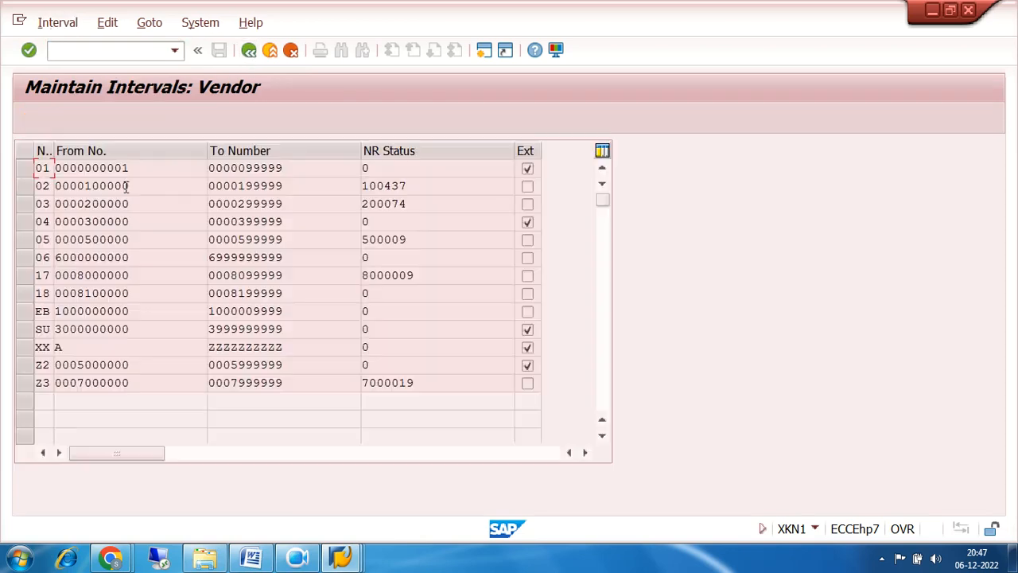
click(60, 24)
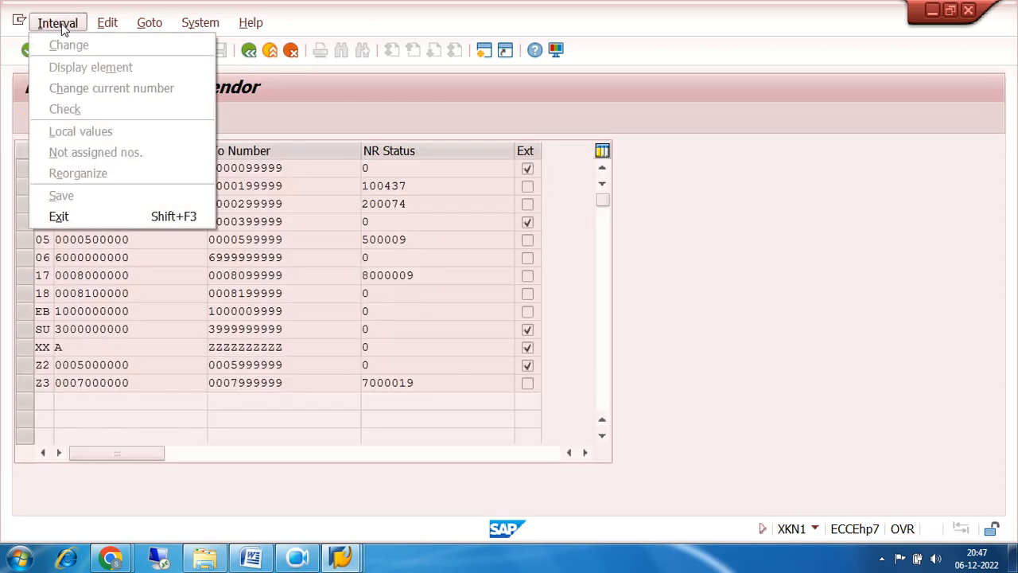
click(692, 191)
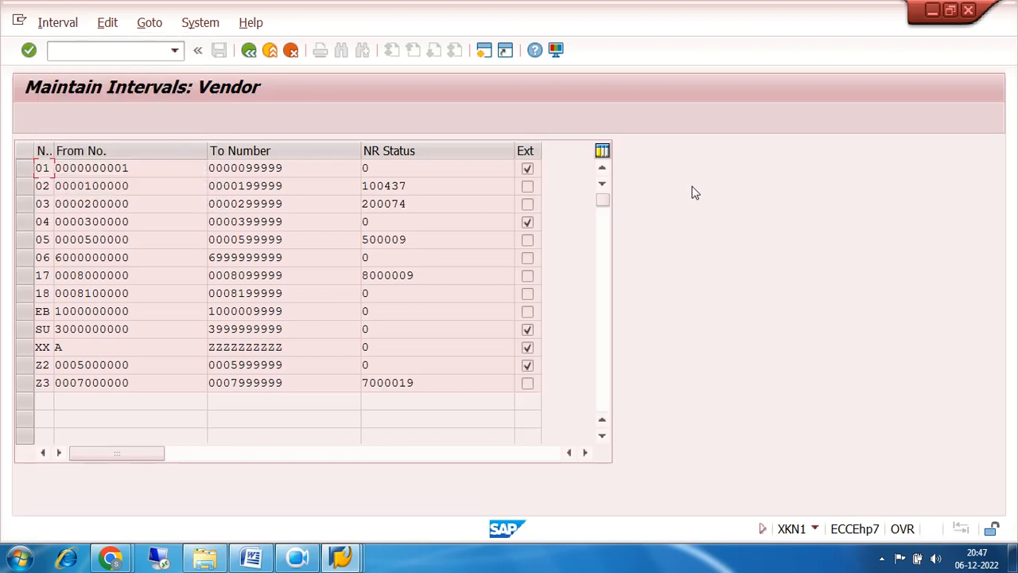
click(248, 50)
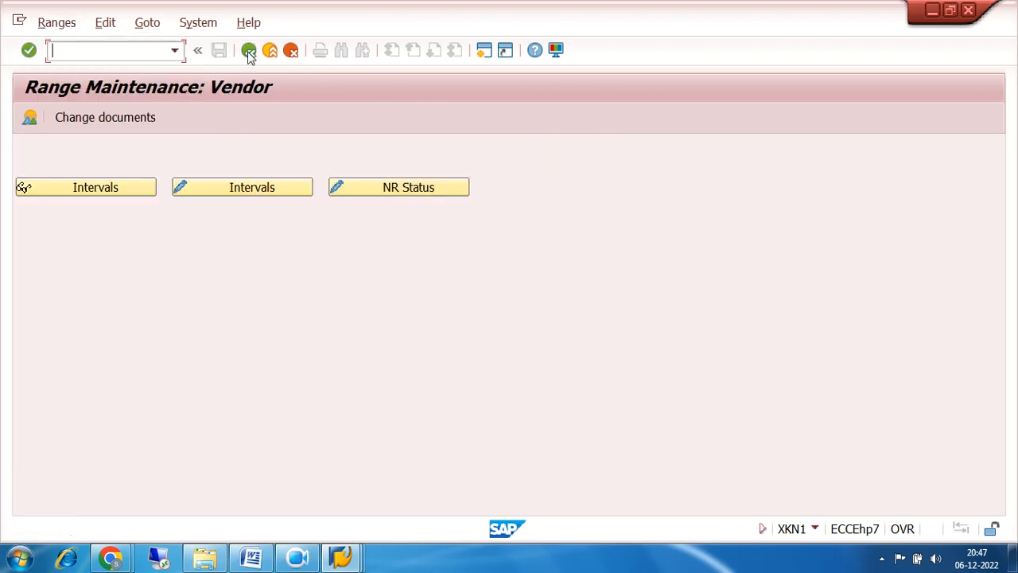
click(252, 190)
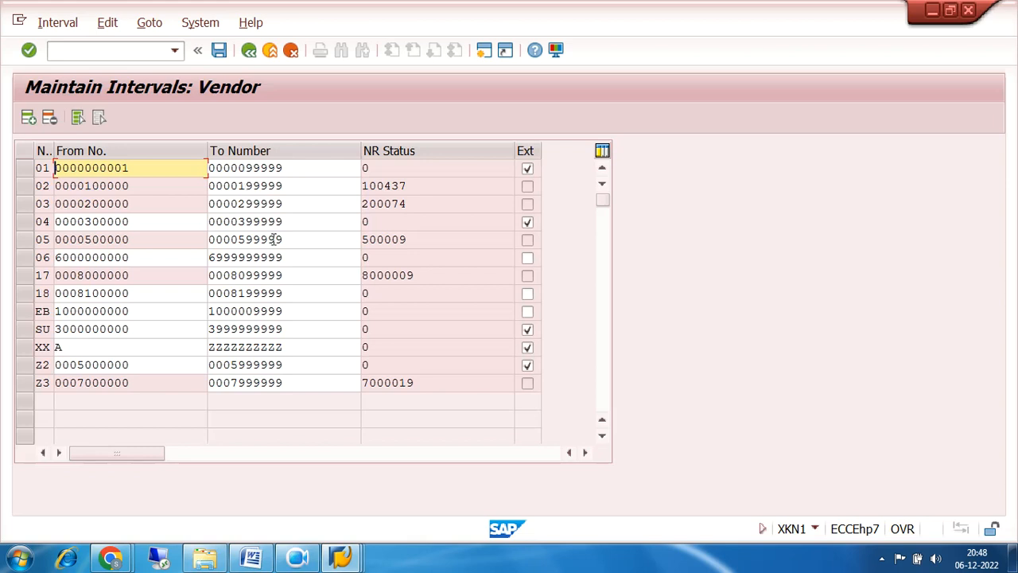
click(57, 23)
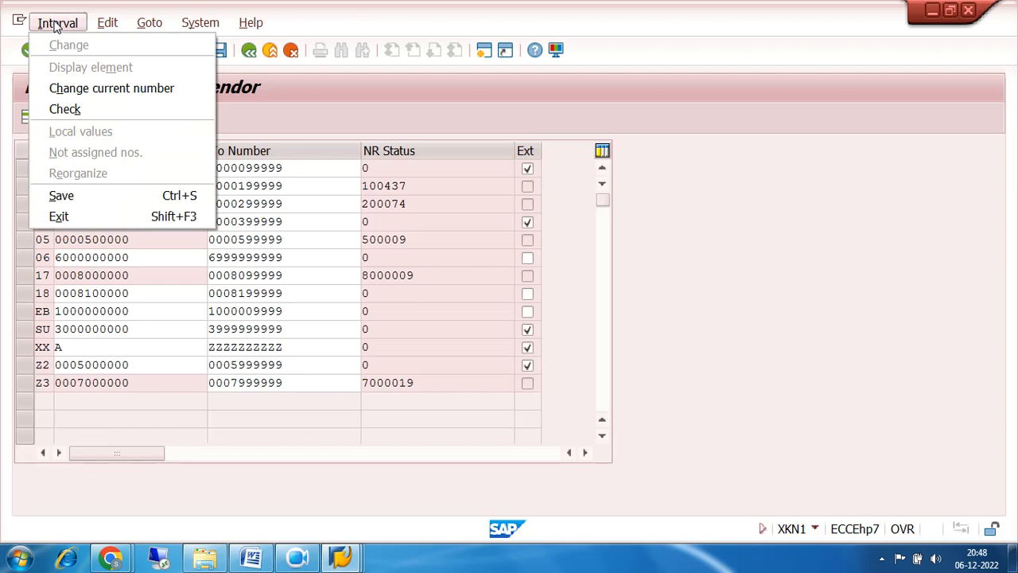
mouse_move(147, 25)
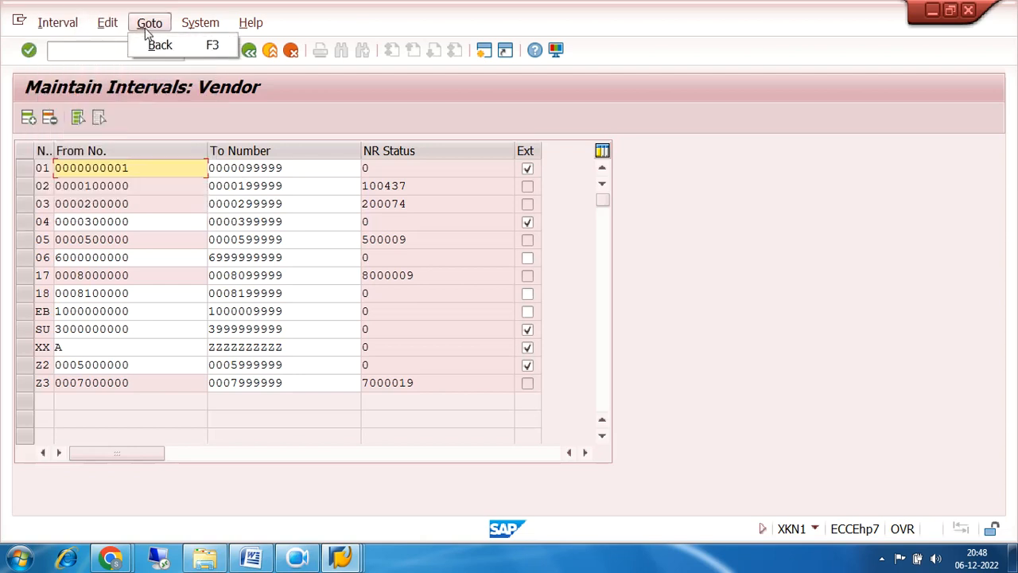
click(379, 91)
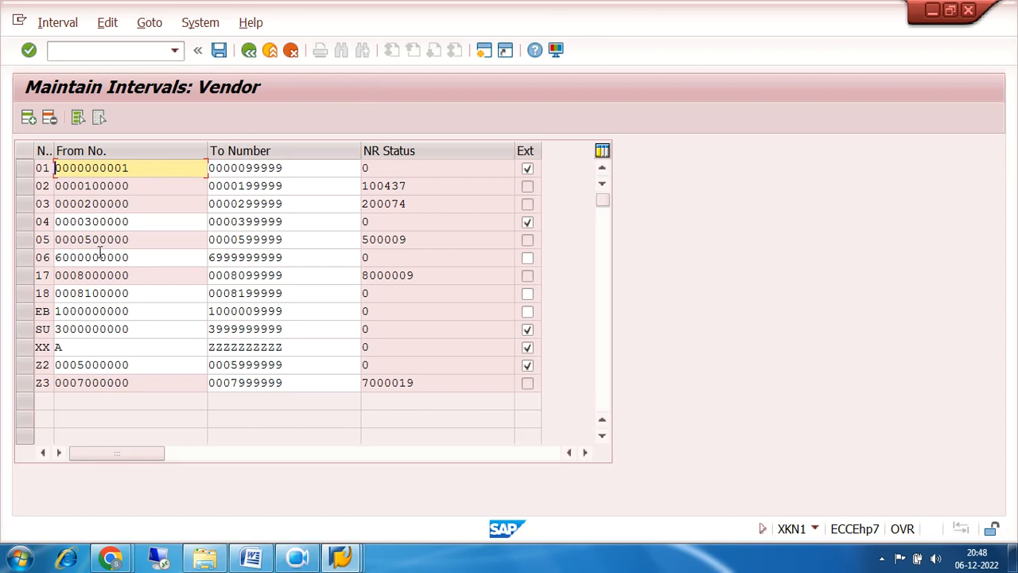
click(26, 168)
click(30, 185)
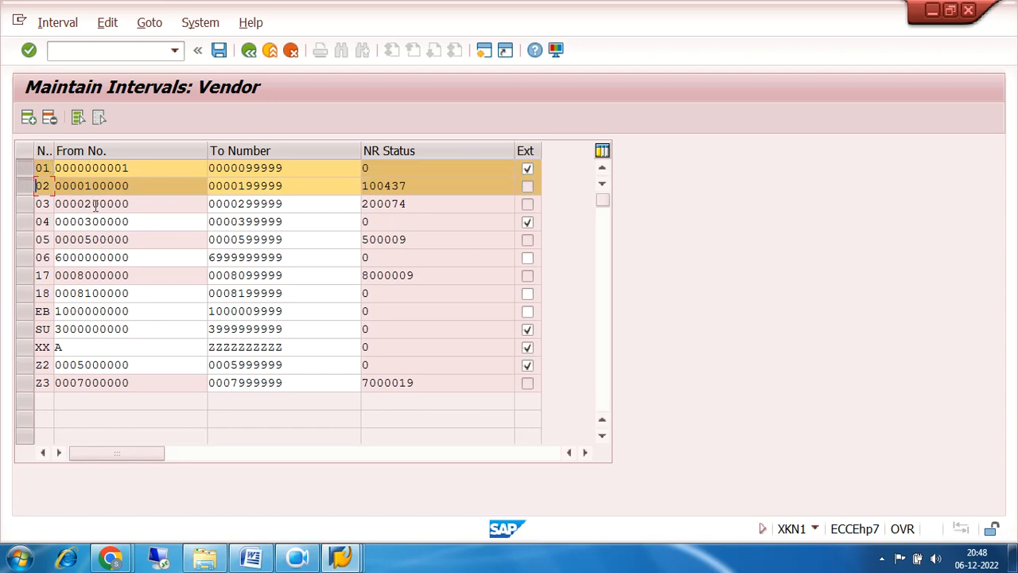
click(29, 168)
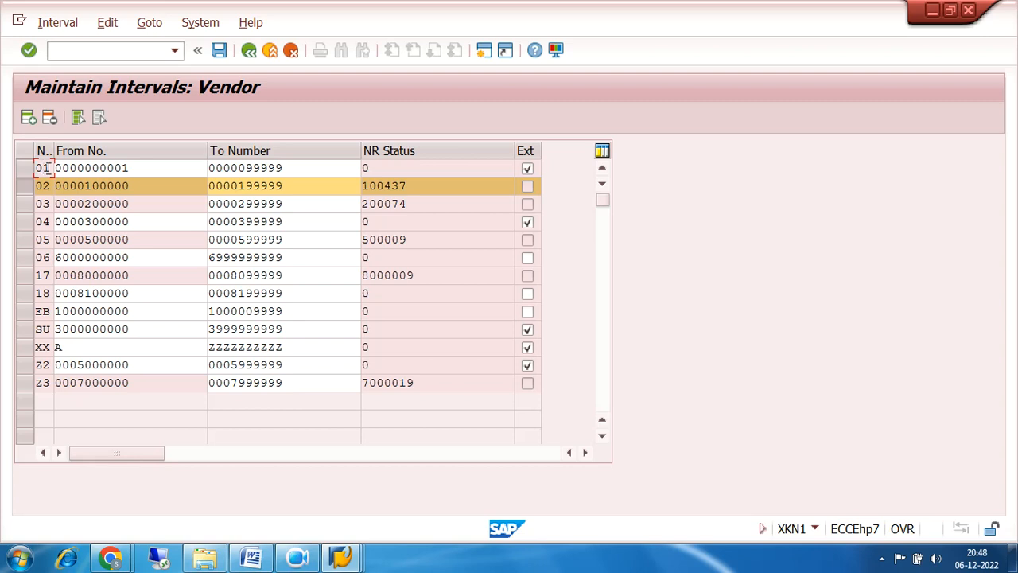
drag(287, 168, 224, 170)
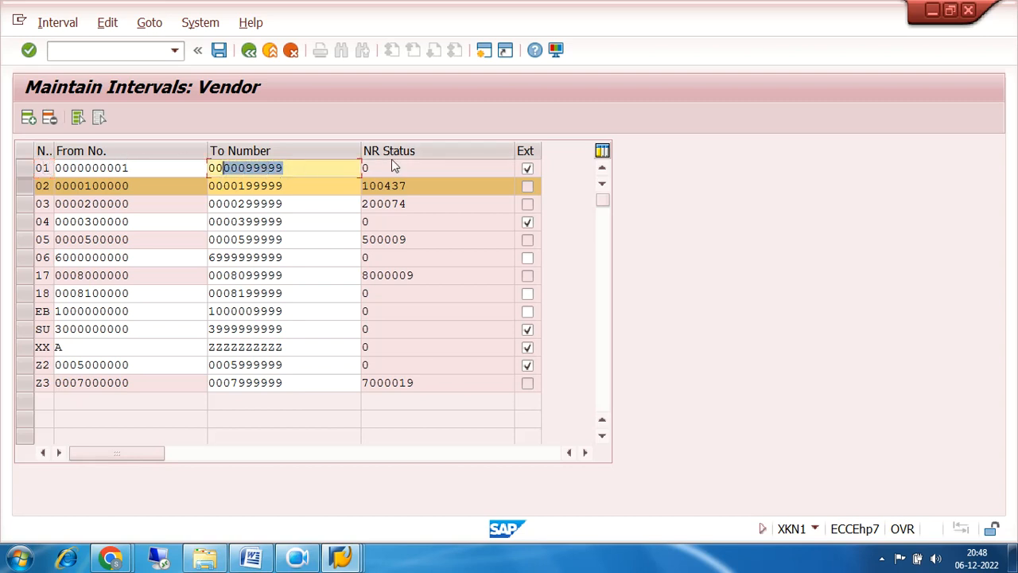
drag(392, 162, 362, 167)
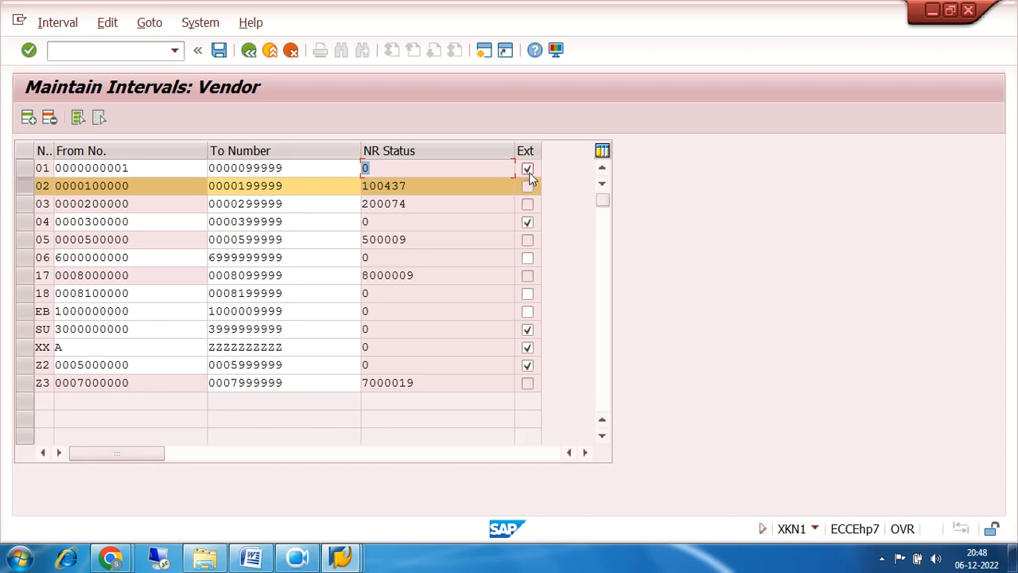
click(386, 164)
click(300, 184)
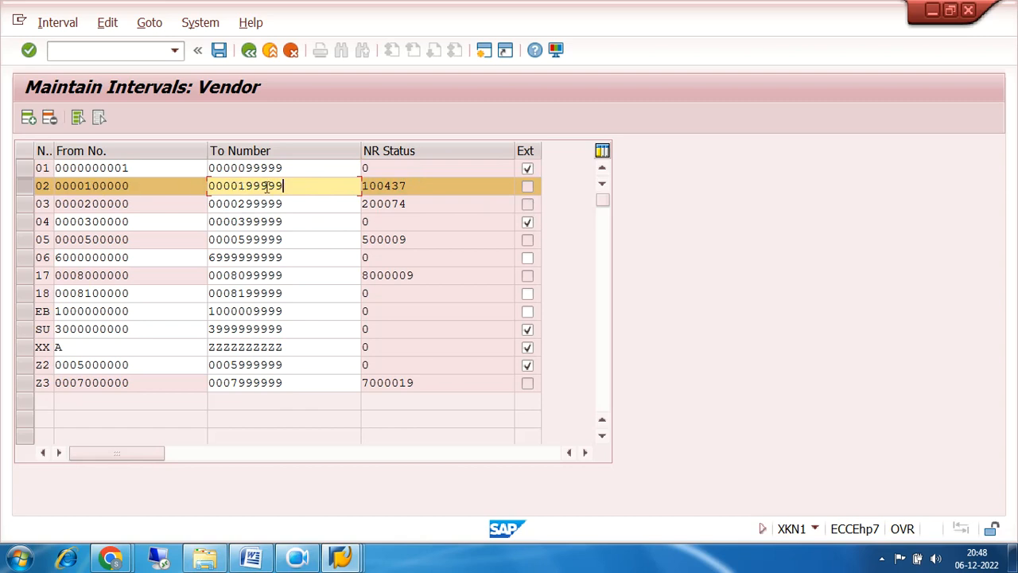
click(400, 186)
drag(400, 185, 386, 185)
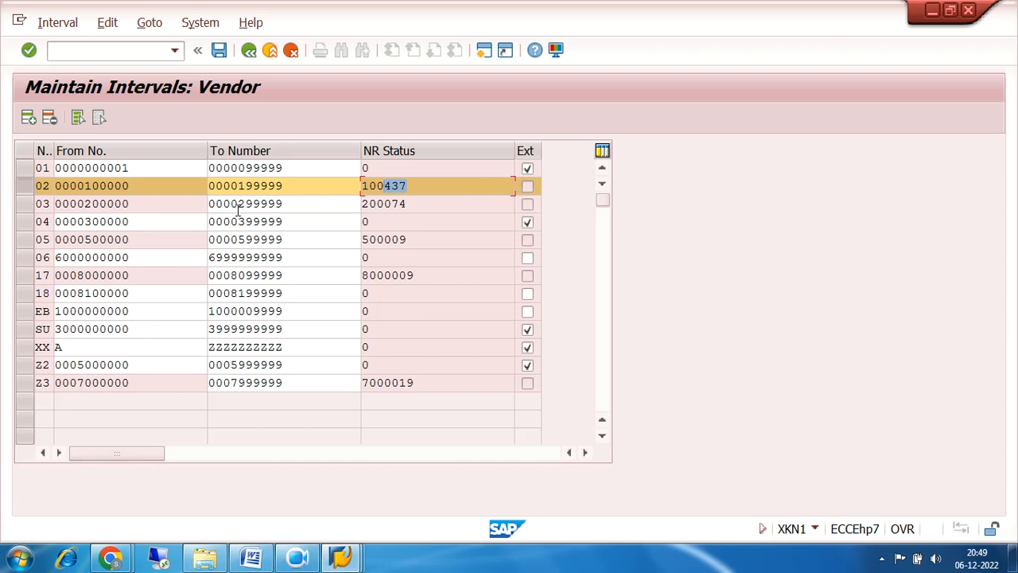
click(24, 208)
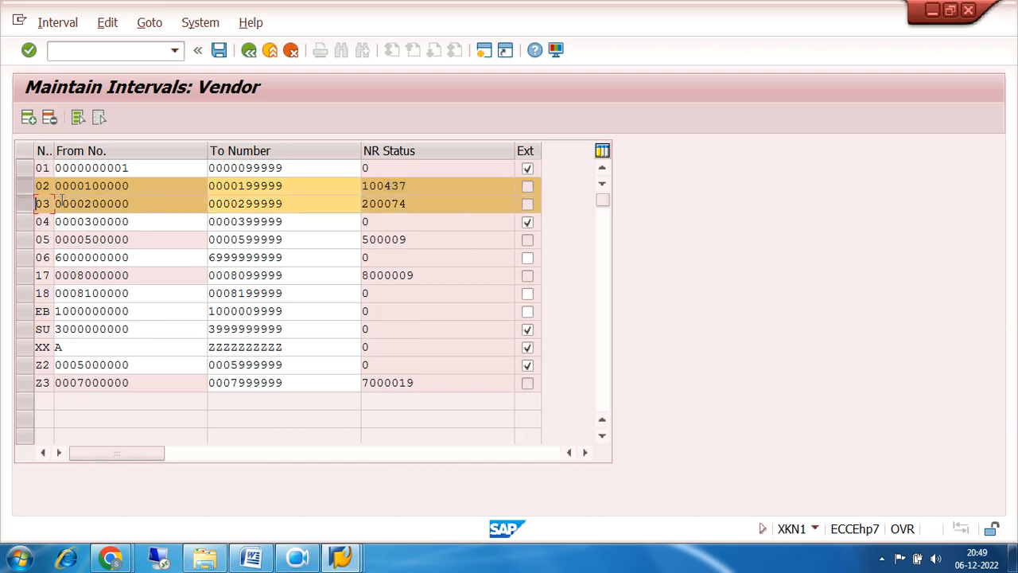
click(24, 187)
click(24, 208)
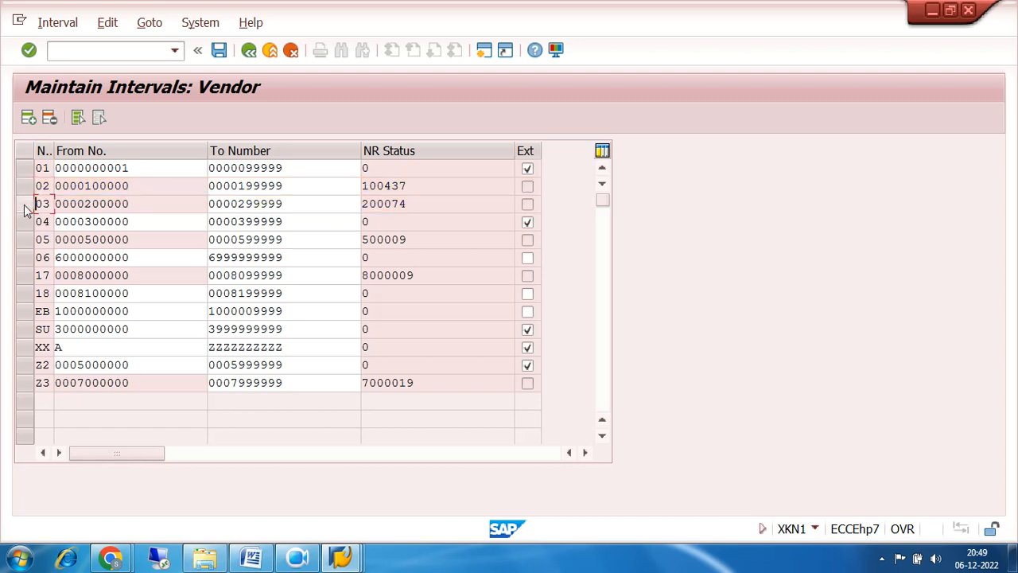
click(24, 187)
click(23, 206)
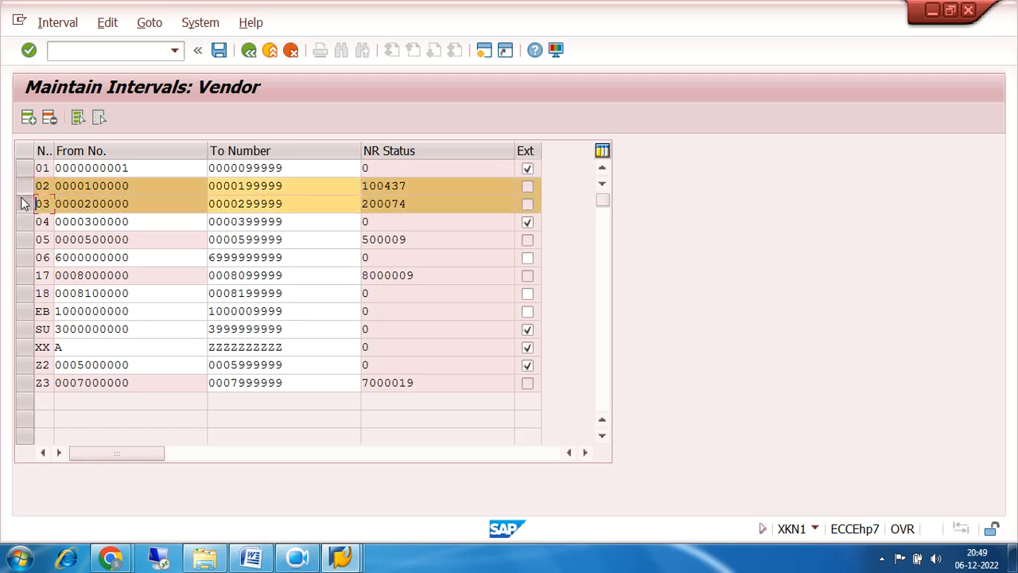
click(23, 186)
click(23, 208)
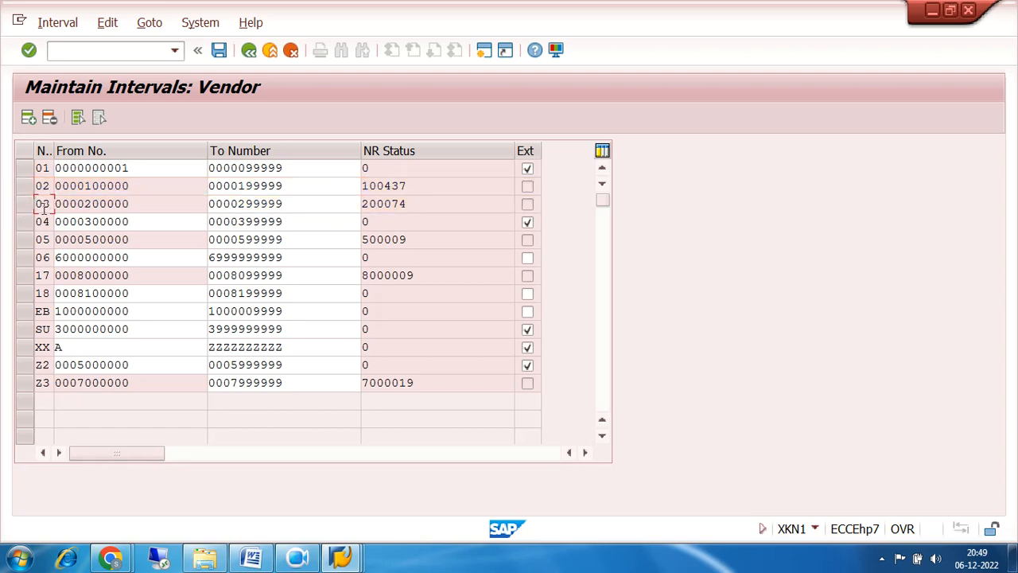
click(248, 50)
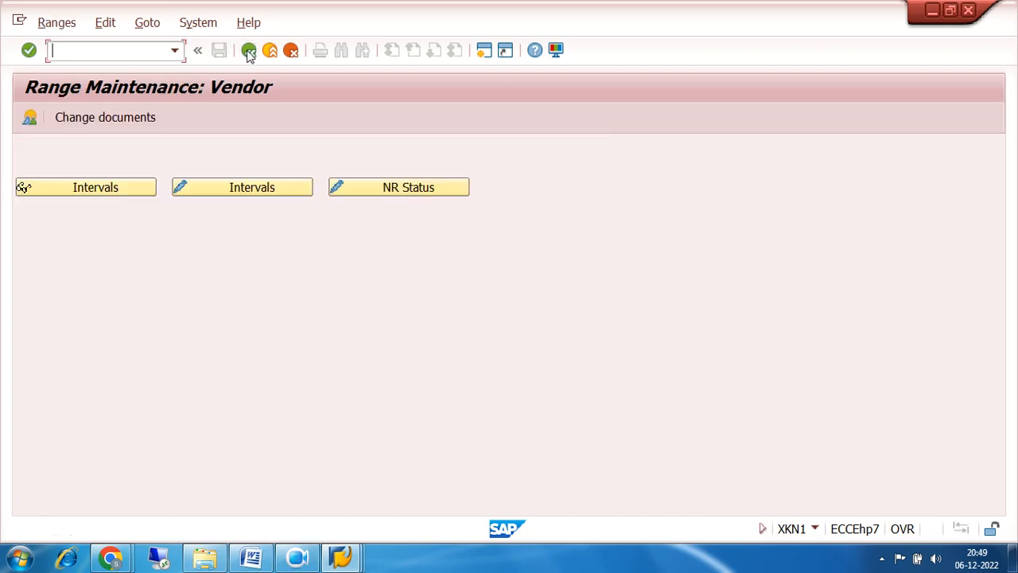
Back out to the IMG tree and run Assign Number Ranges to Vendor Account Groups.
click(248, 50)
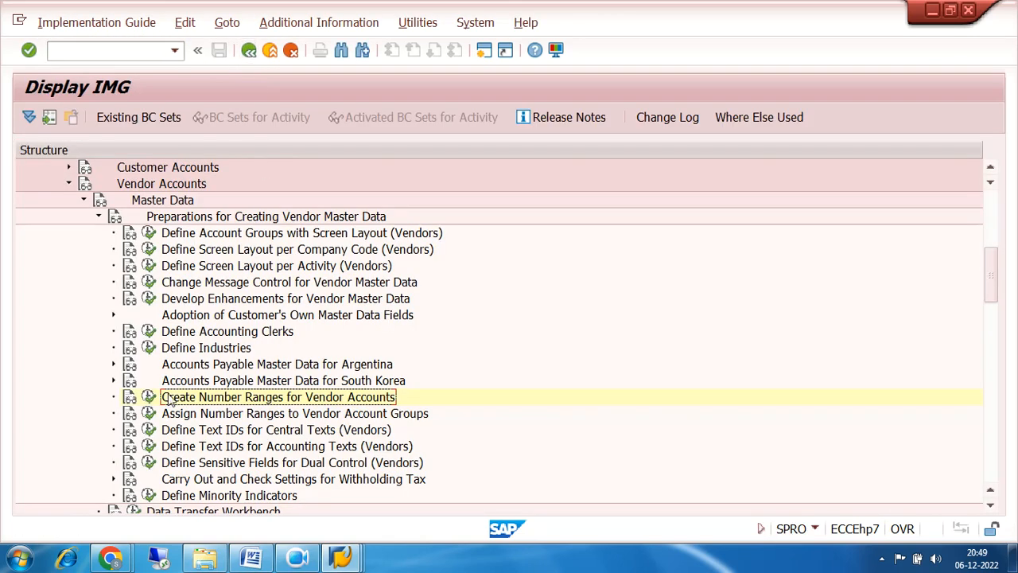
click(186, 412)
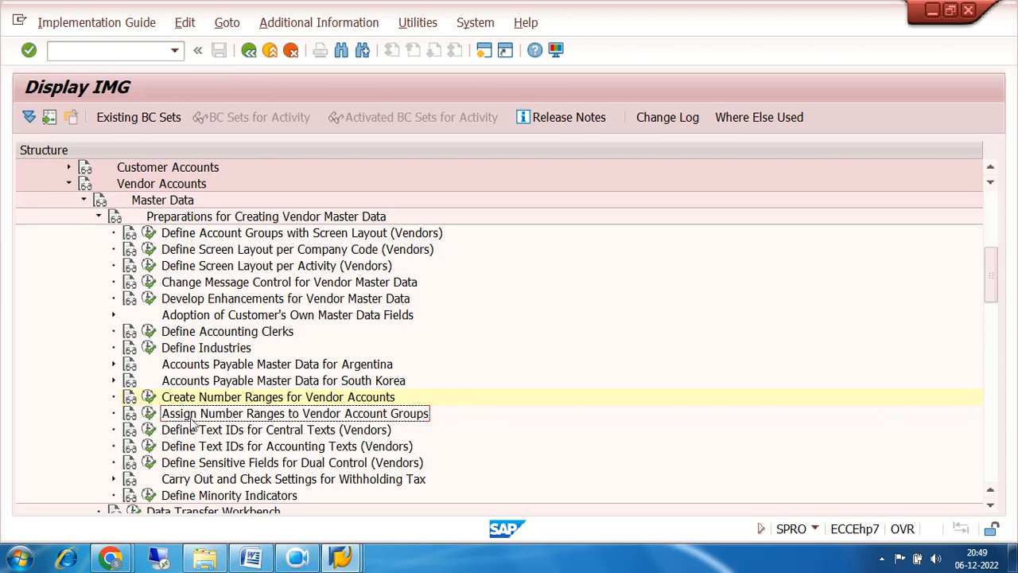
click(149, 413)
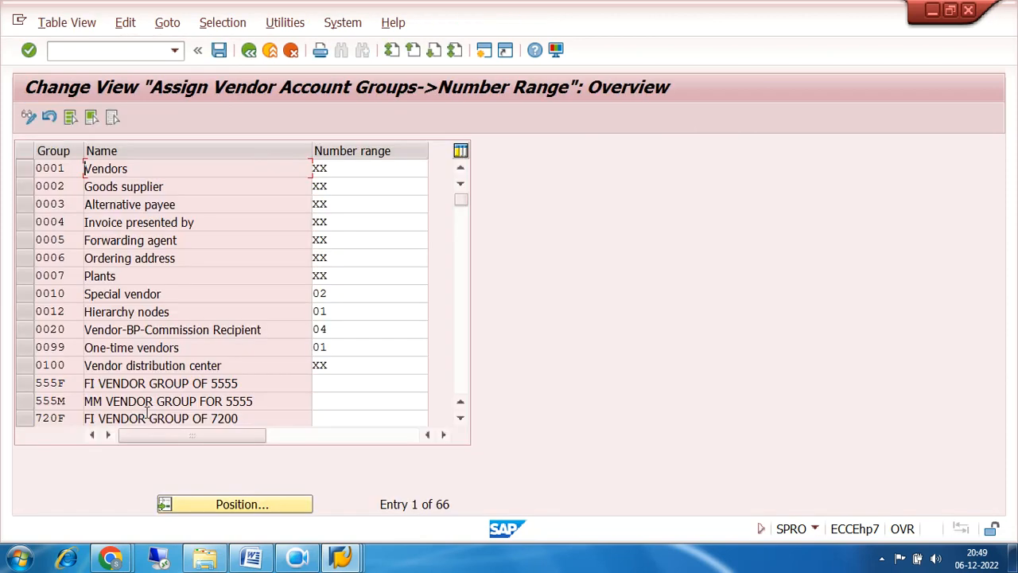
Position the table on account group 720F and call up value help for its Number range field.
click(227, 503)
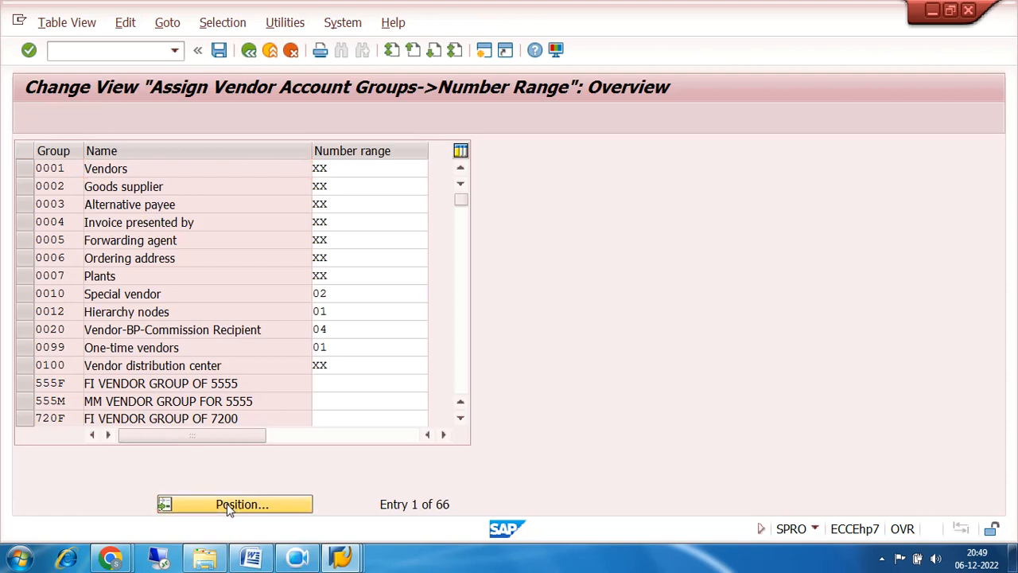
text(720f)
key(Return)
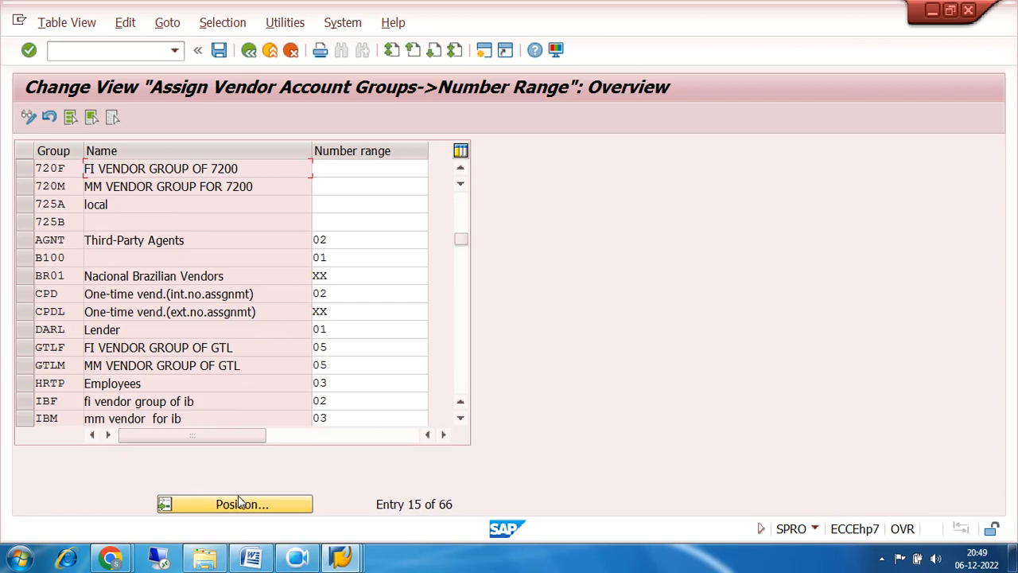
click(351, 168)
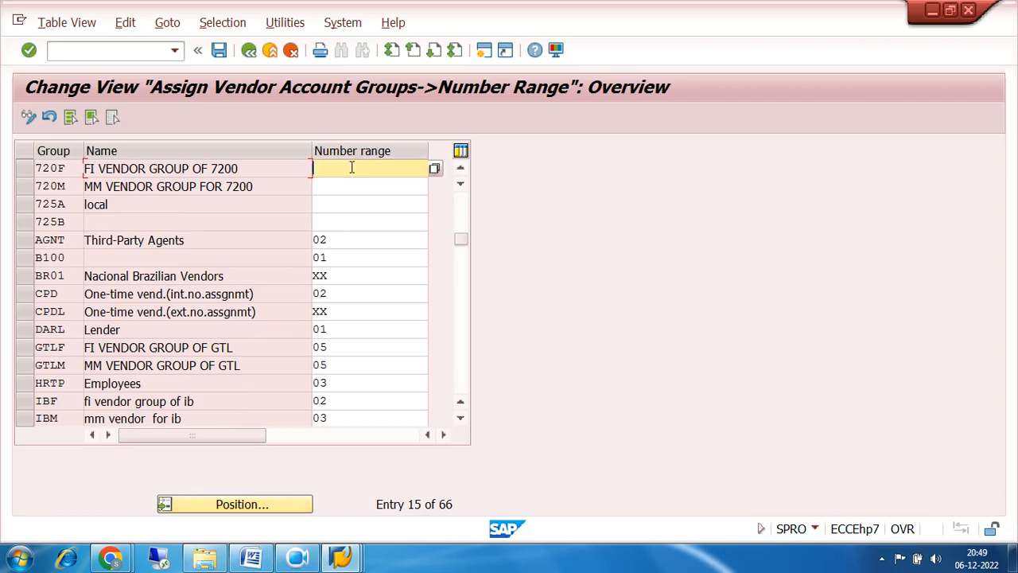
click(435, 167)
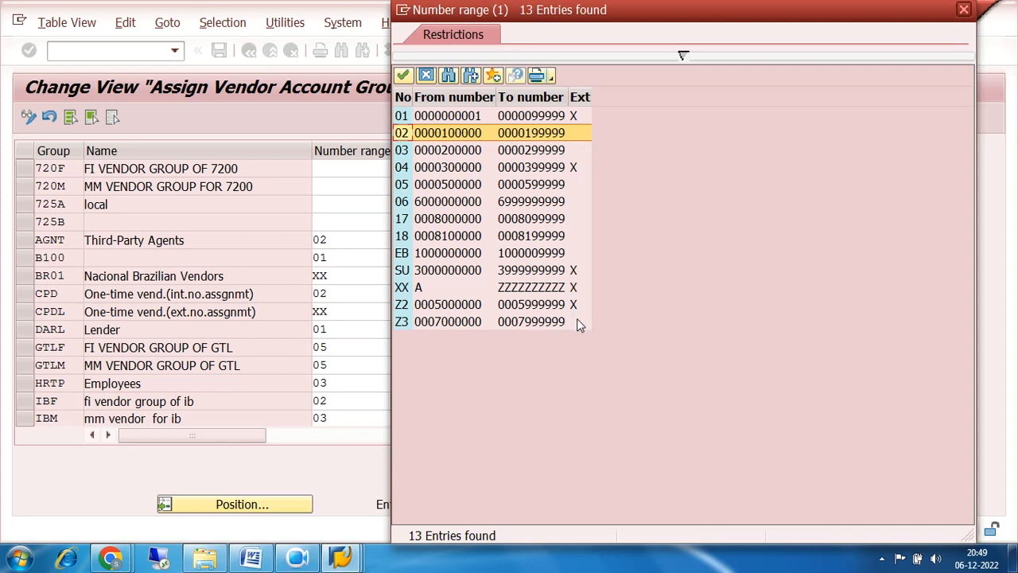
Assign number range 02 to group 720F and 03 to group 720M.
double_click(404, 133)
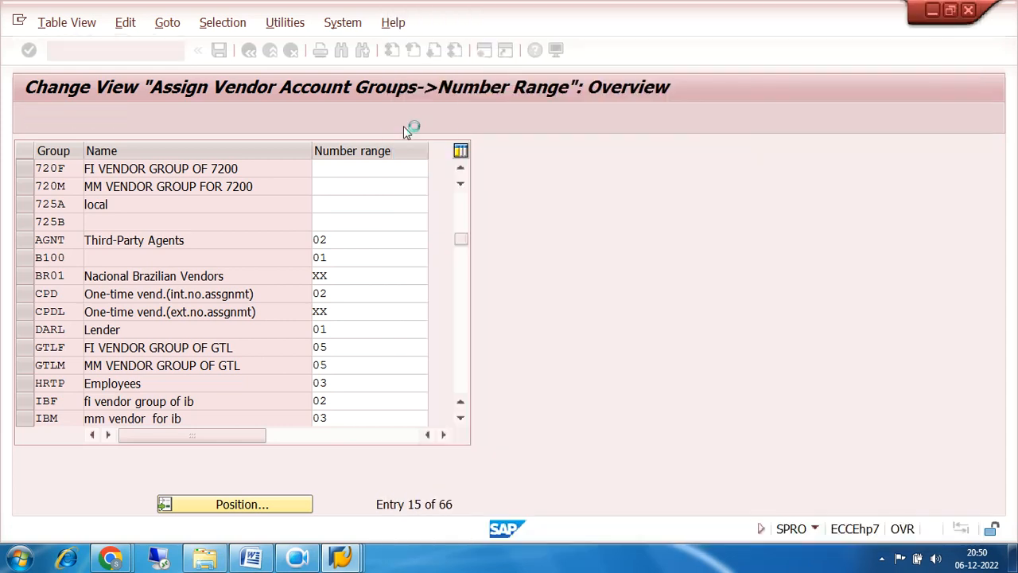
click(349, 185)
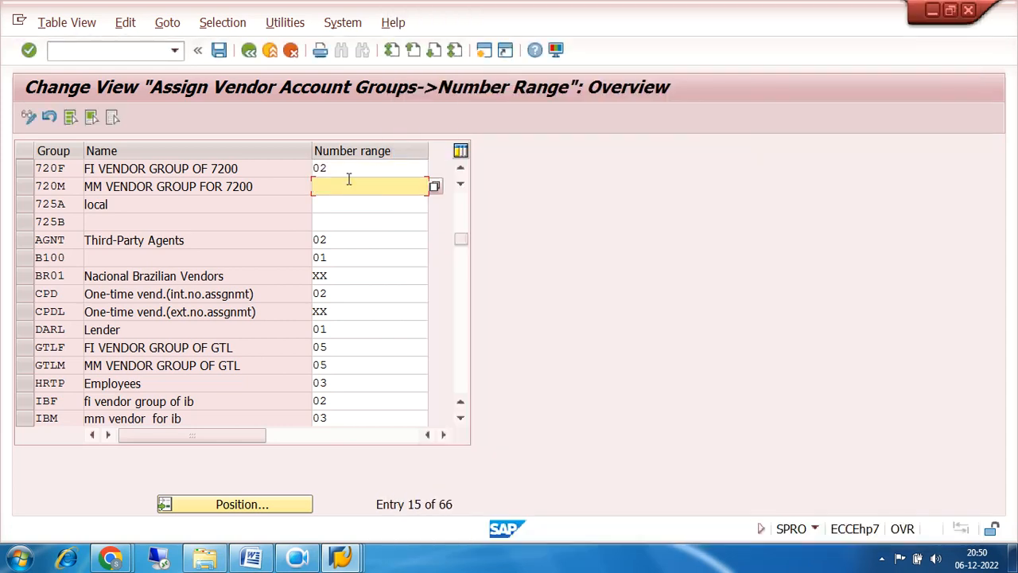
text(03)
Save the assignments under the customizing request and return to the IMG.
click(219, 50)
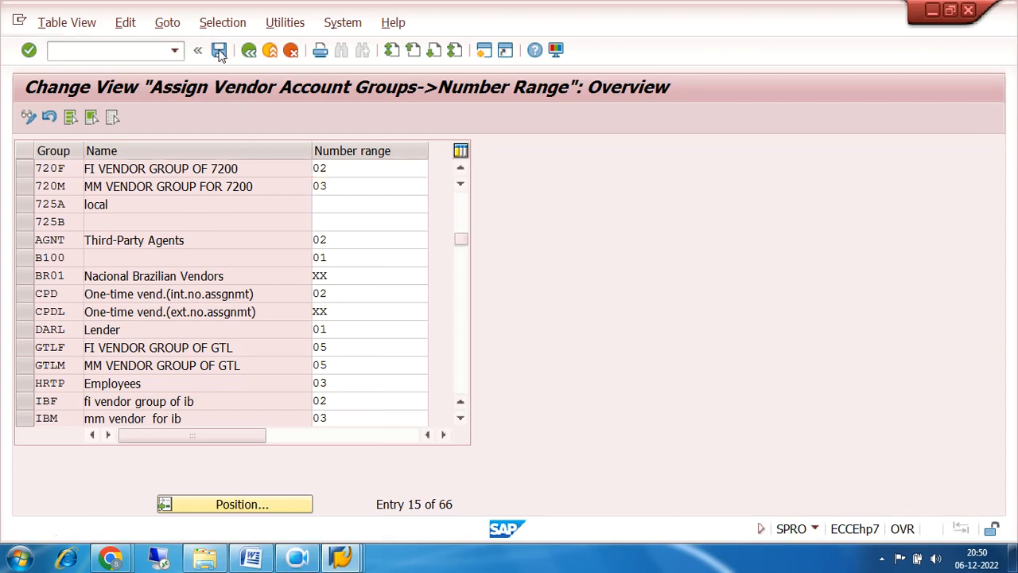
click(335, 305)
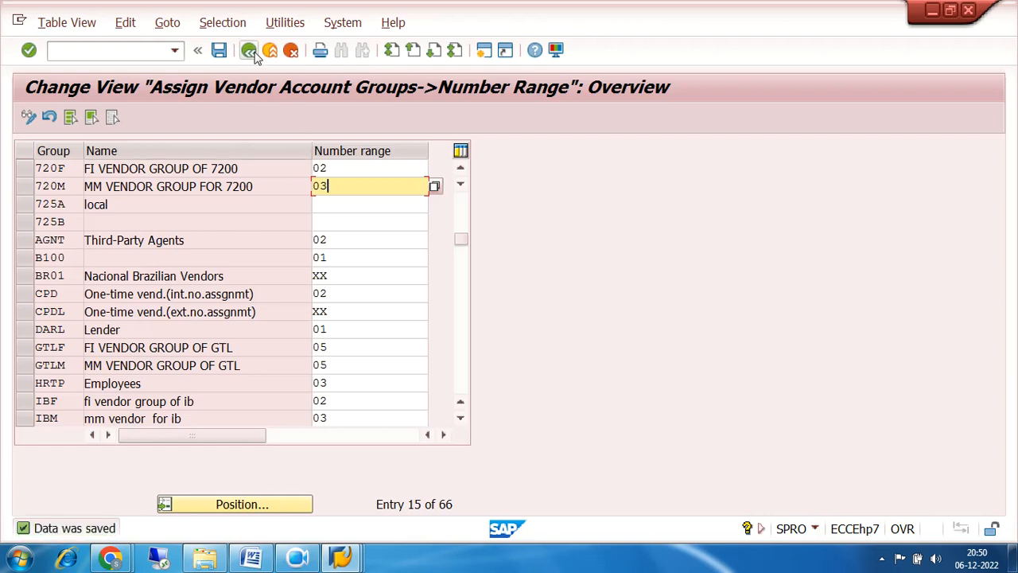
click(253, 53)
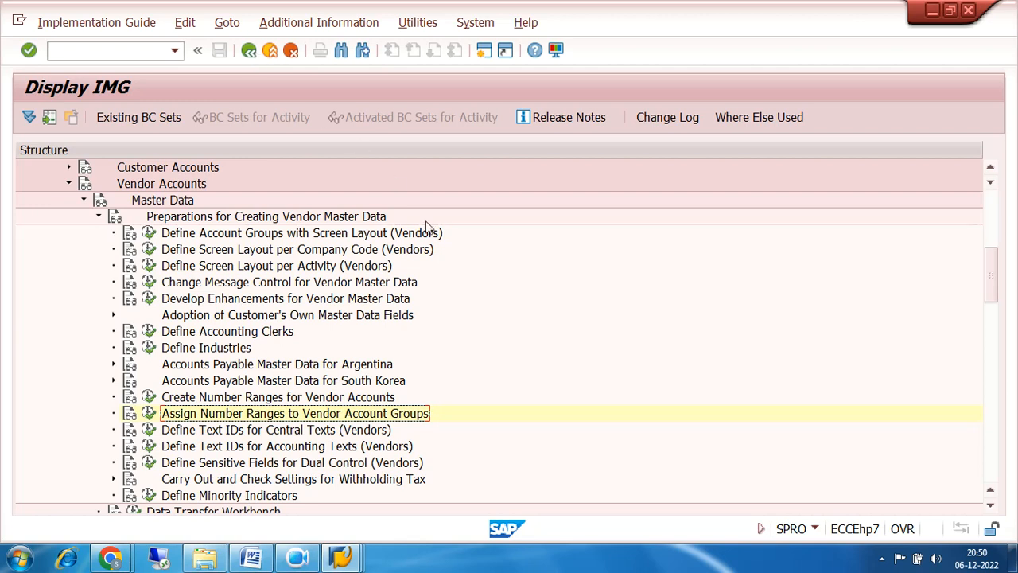
Collapse Preparations for Creating Vendor Master Data and Master Data, then expand Business Transactions.
scroll(487, 297, down, 1)
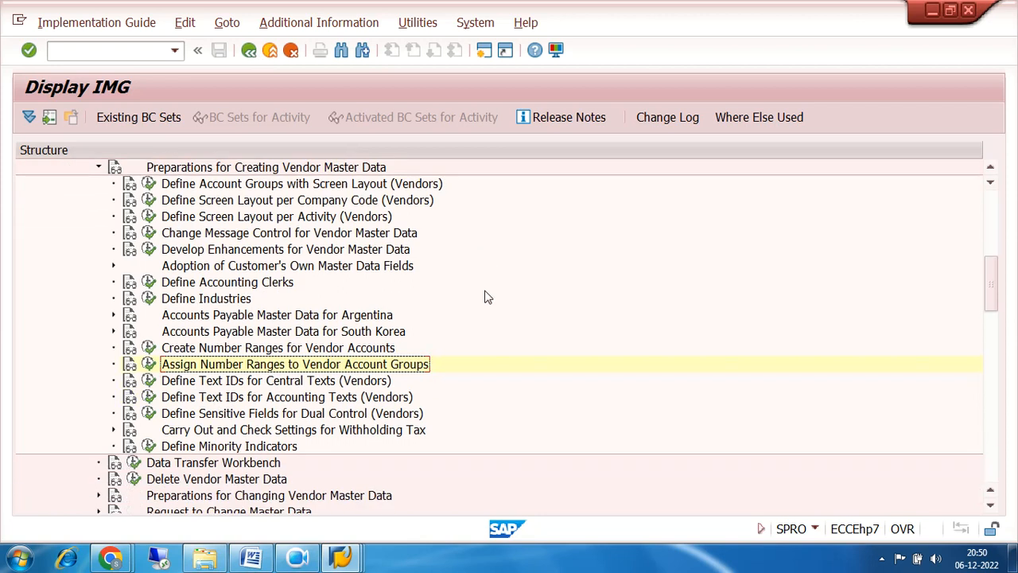
scroll(488, 298, down, 1)
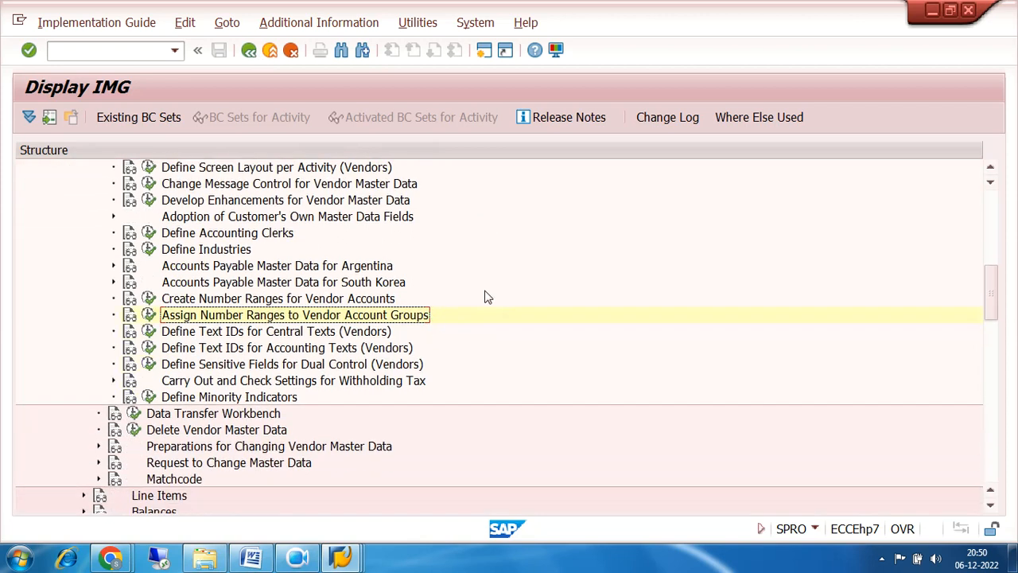
scroll(487, 297, up, 2)
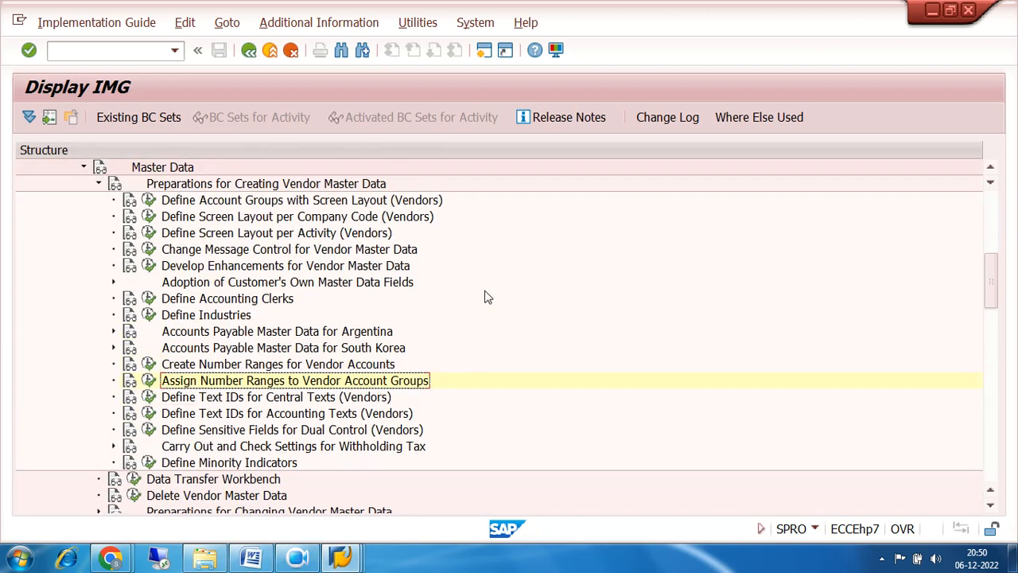
click(98, 184)
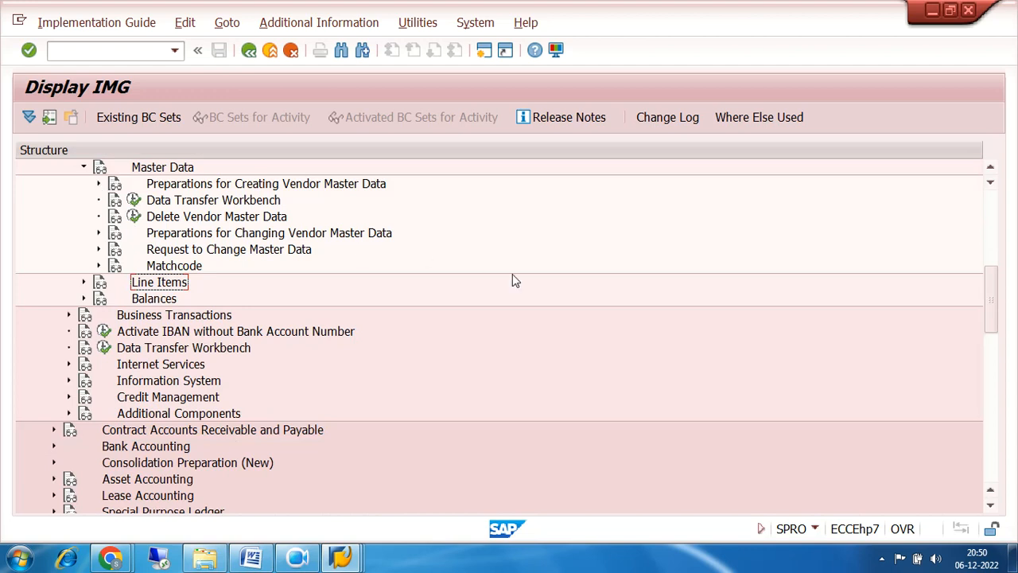
scroll(512, 274, up, 1)
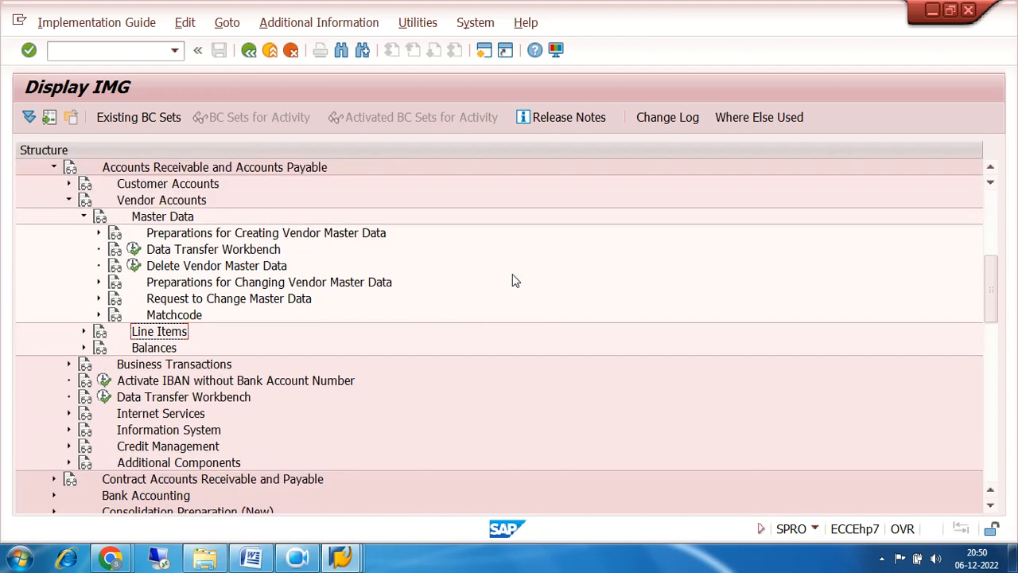
click(84, 217)
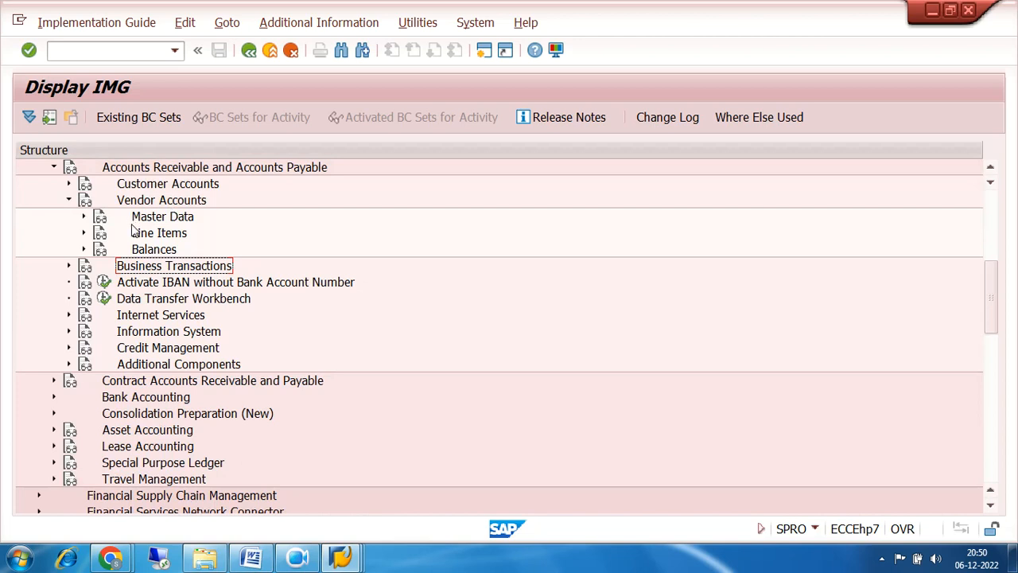
click(69, 266)
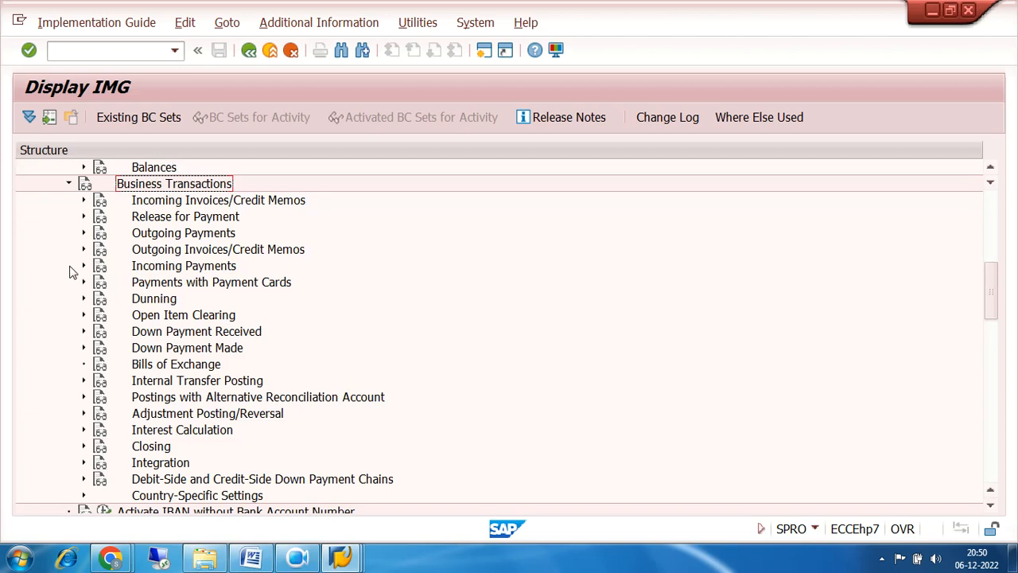
Expand Incoming Payments Global Settings and Overpayment/Underpayment, then collapse them again.
click(153, 270)
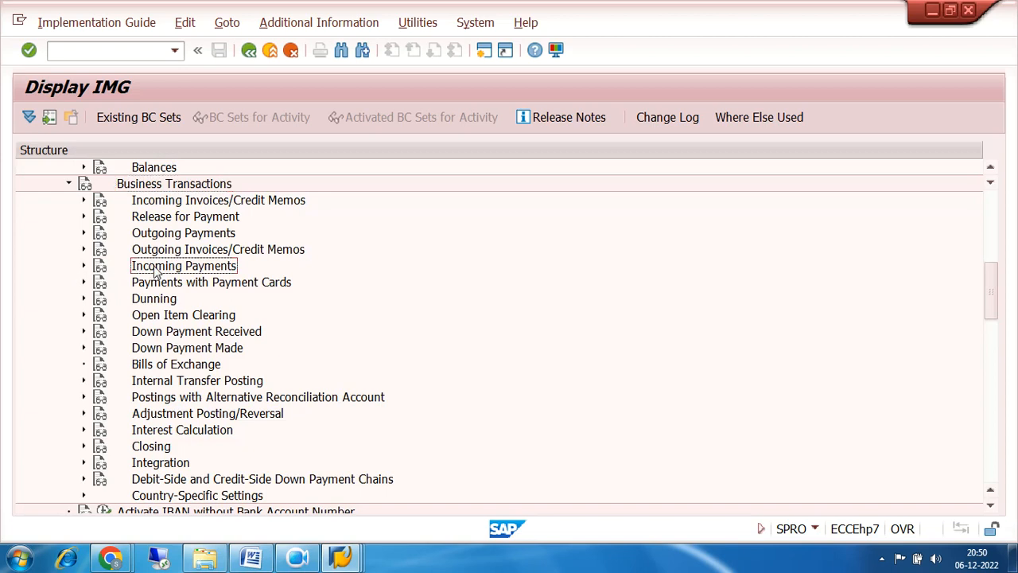
click(83, 267)
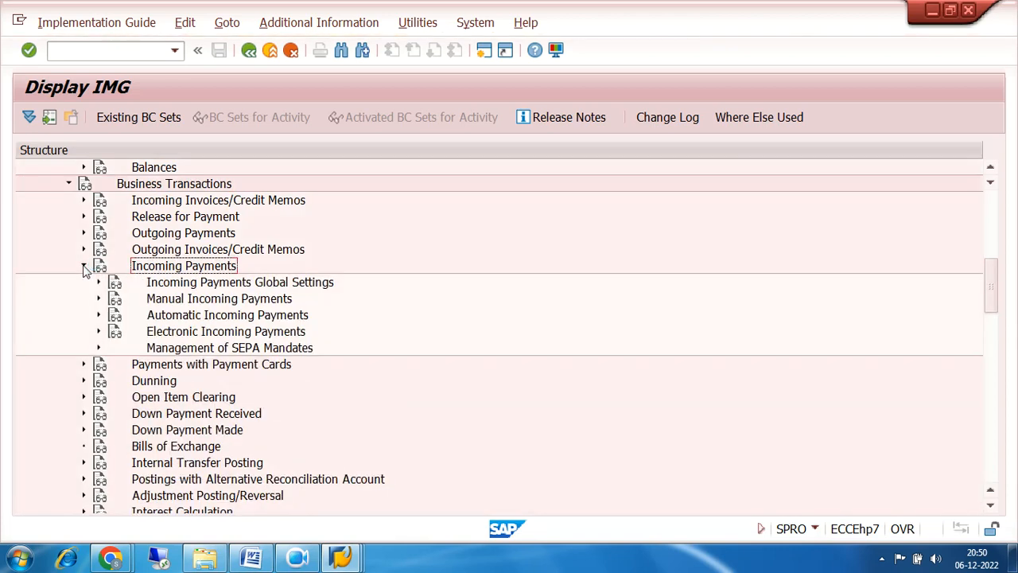
click(99, 282)
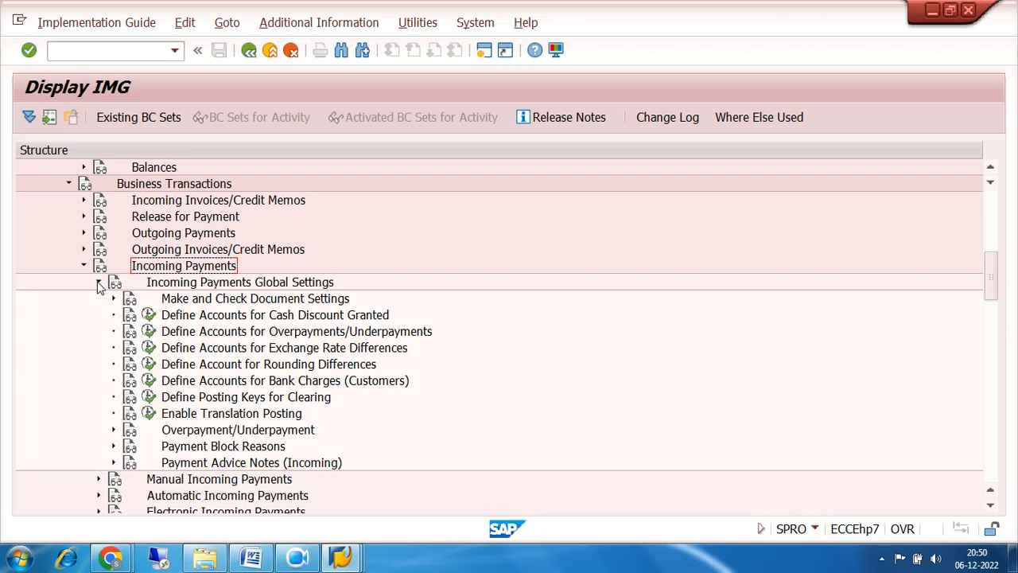
click(114, 430)
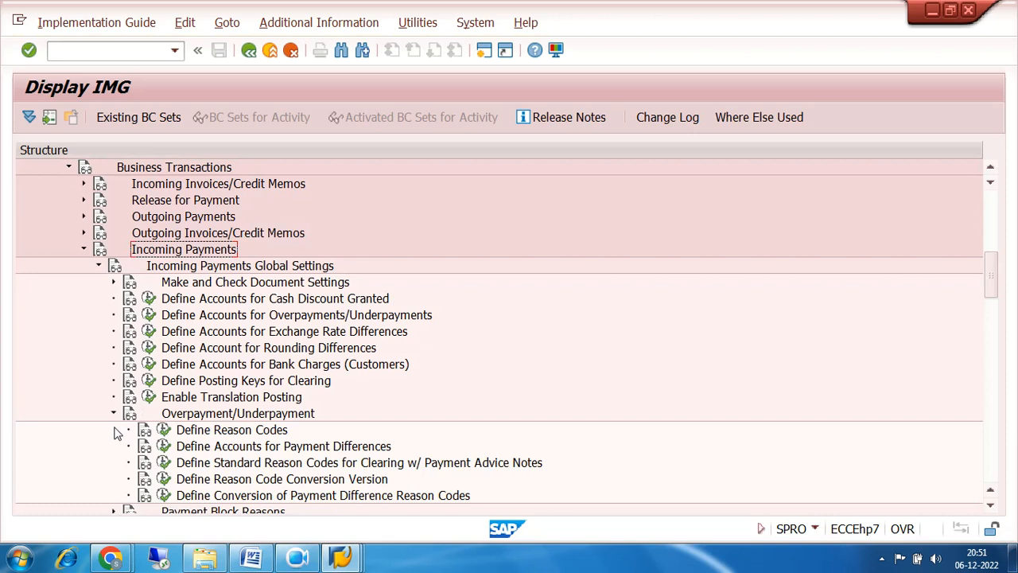
click(114, 414)
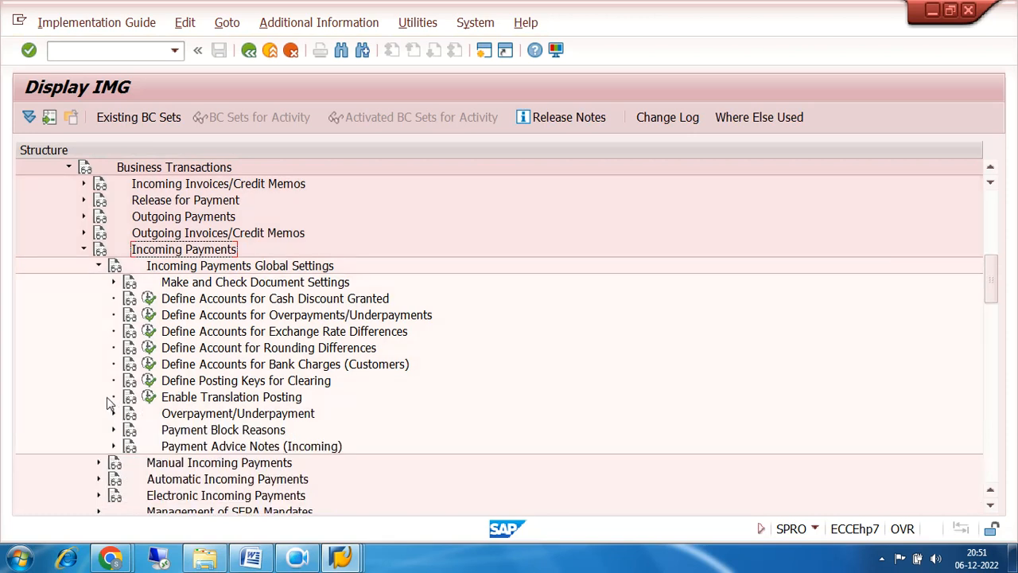
click(99, 265)
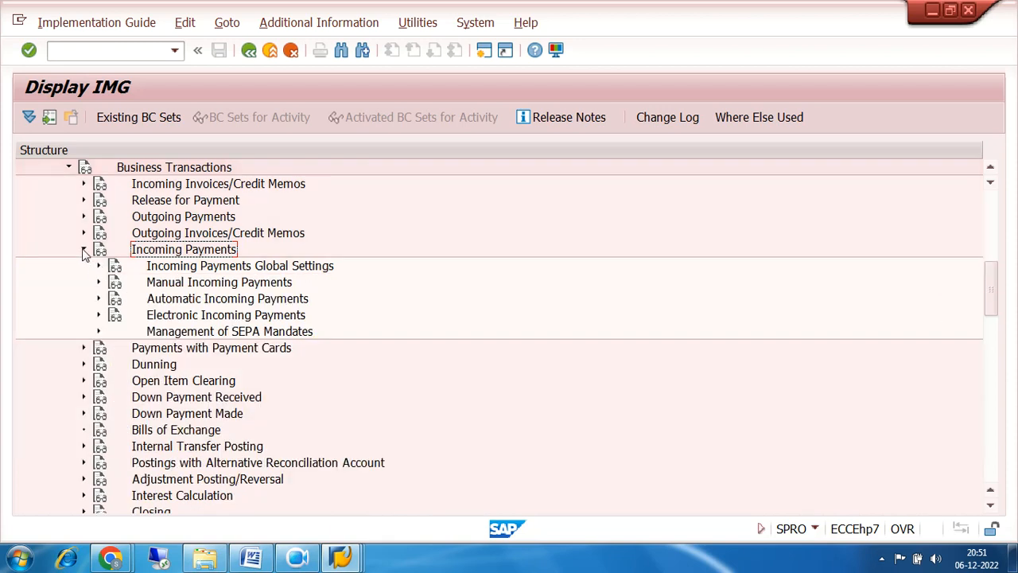
click(83, 250)
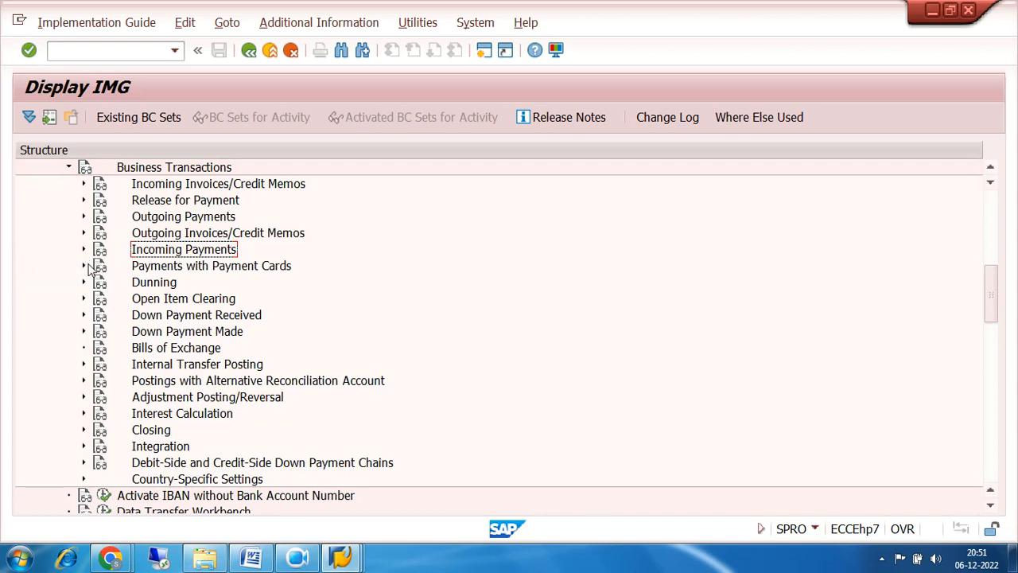
Reopen Incoming Payments and expand Manual Incoming Payments > Clearing Differences.
click(83, 250)
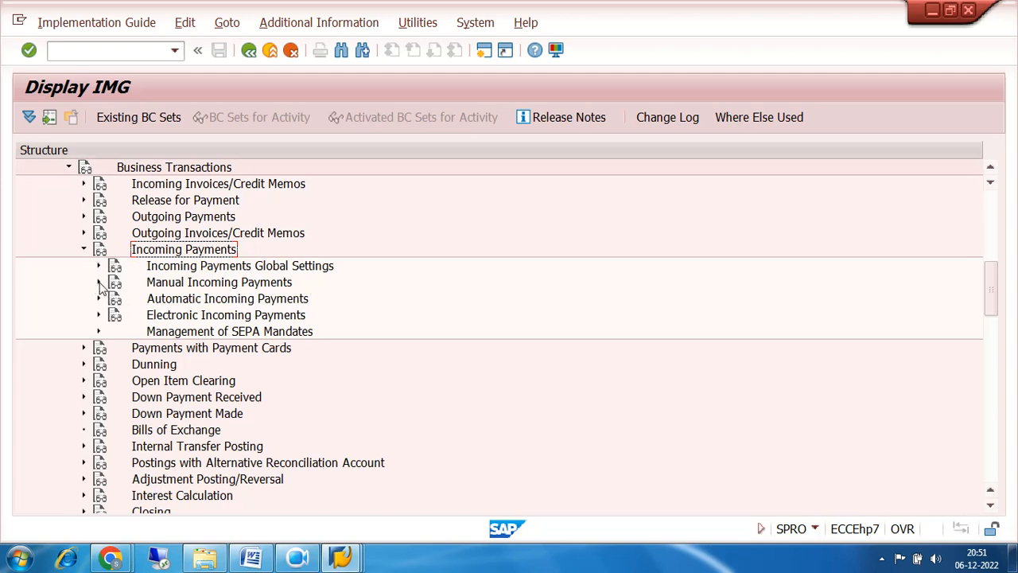
click(99, 282)
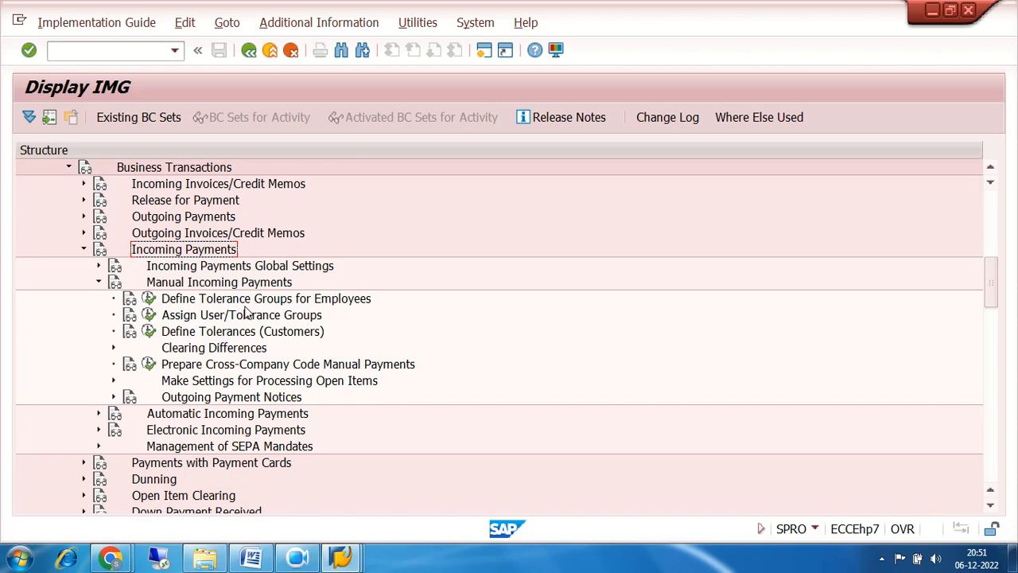
click(113, 347)
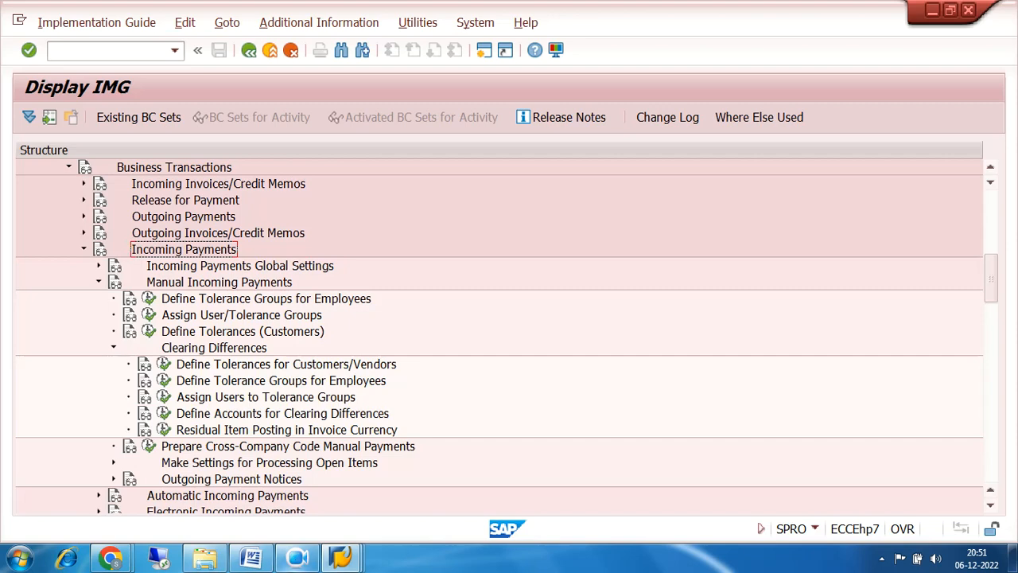
Bring up the ACCOUNTS PAYBLE notes in Word at 'Define tolerance group of vendors'.
click(252, 560)
scroll(634, 327, up, 10)
scroll(634, 329, up, 15)
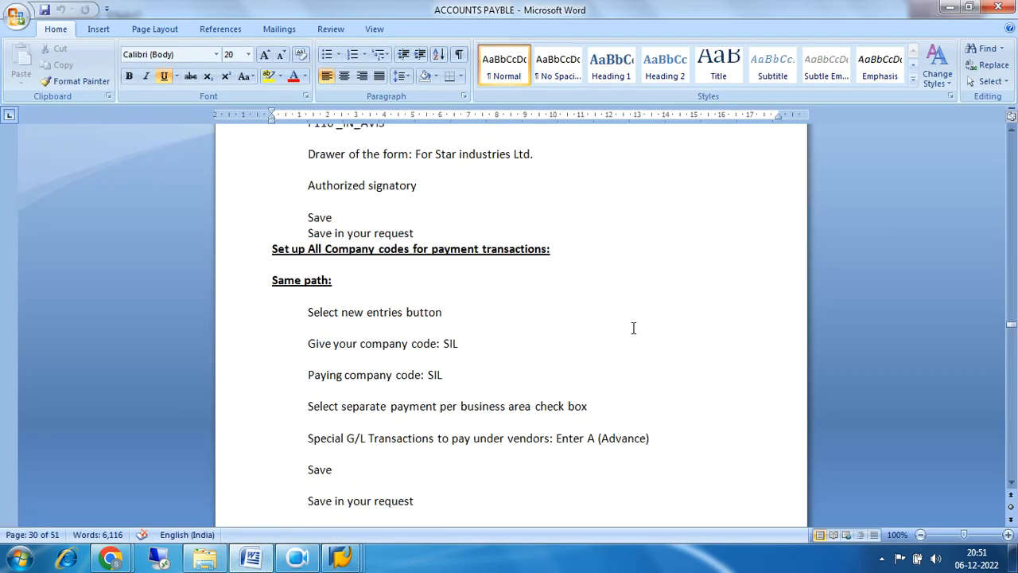
scroll(633, 328, up, 15)
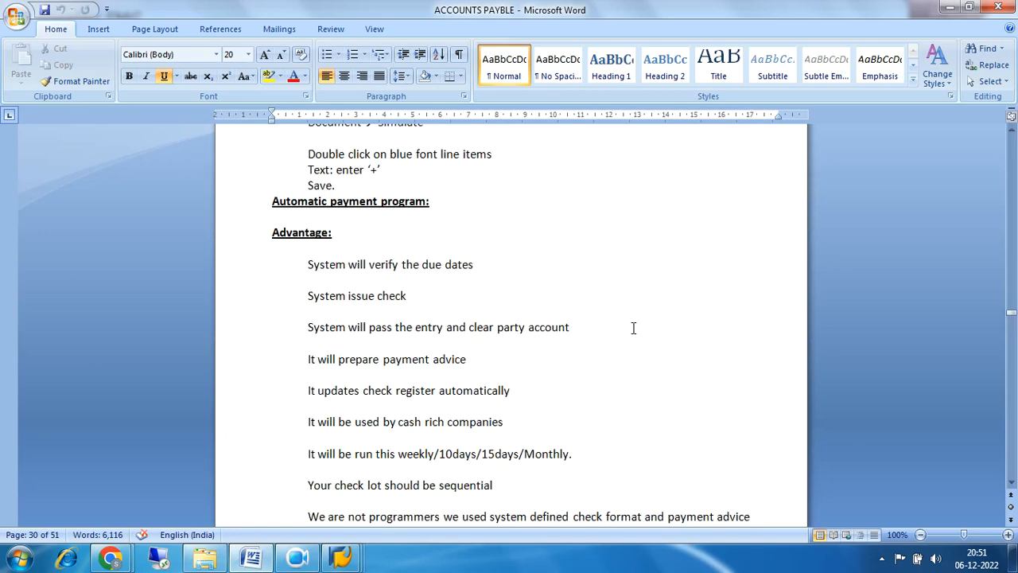
scroll(634, 328, up, 6)
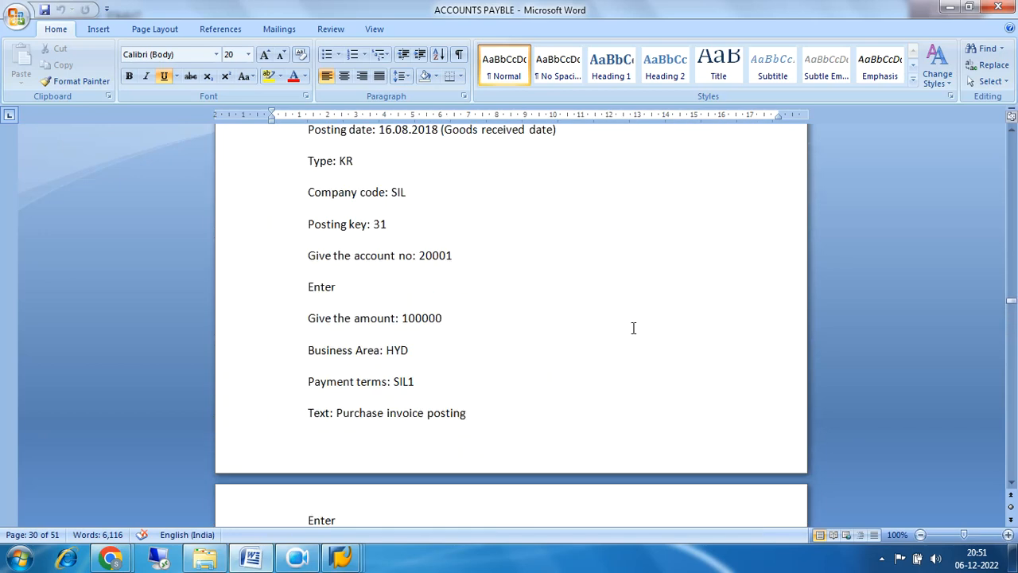
click(1013, 165)
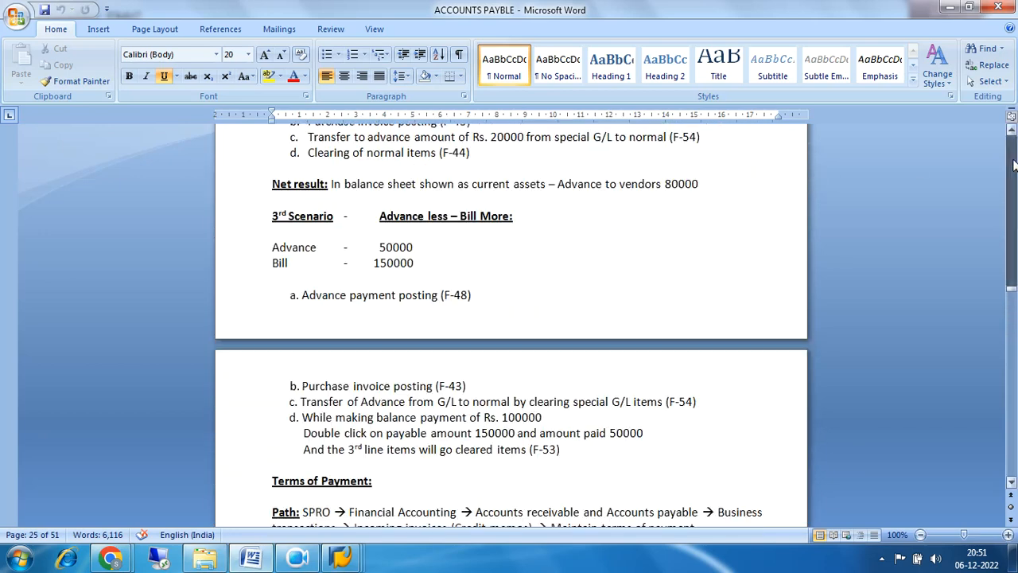
drag(1013, 165, 1013, 165)
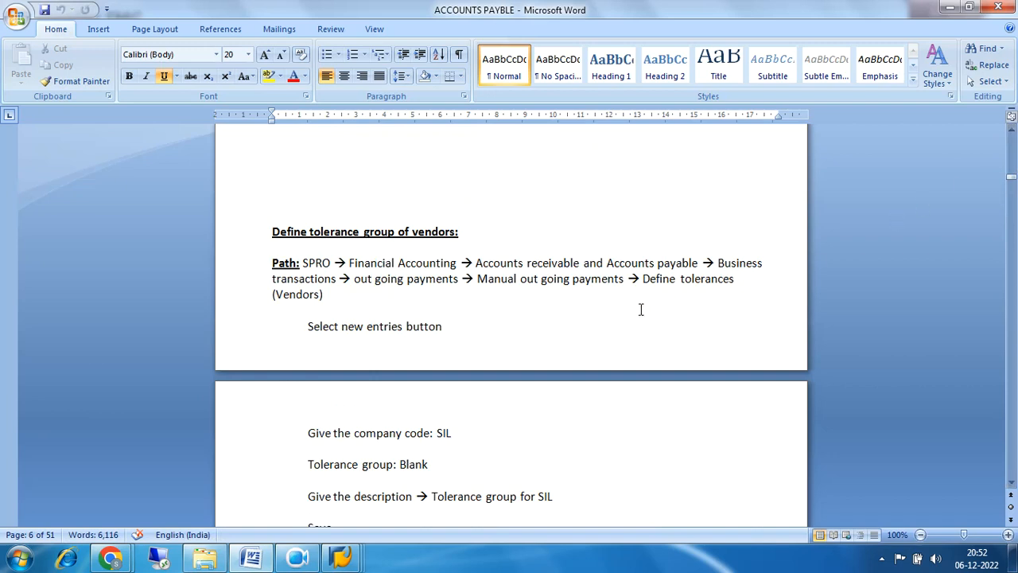
scroll(641, 310, down, 3)
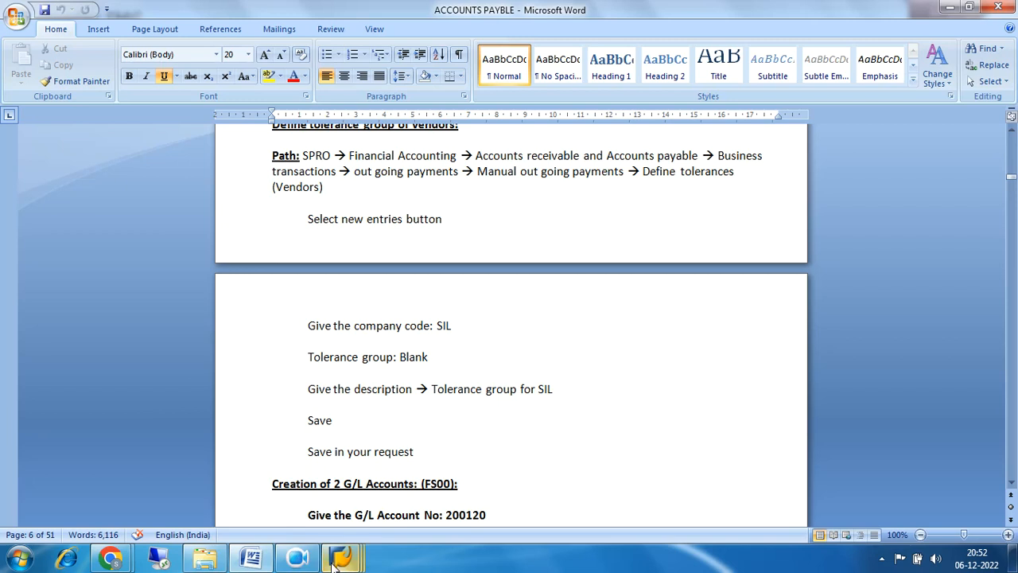
Back in Display IMG, collapse Incoming Payments and expand Outgoing Payments > Manual Outgoing Payments.
mouse_move(342, 561)
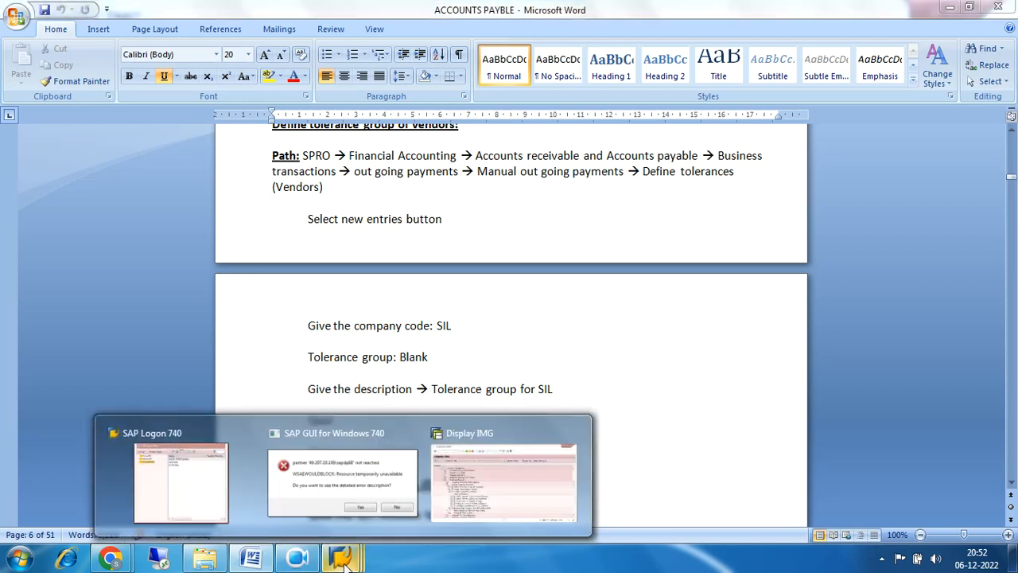
click(471, 489)
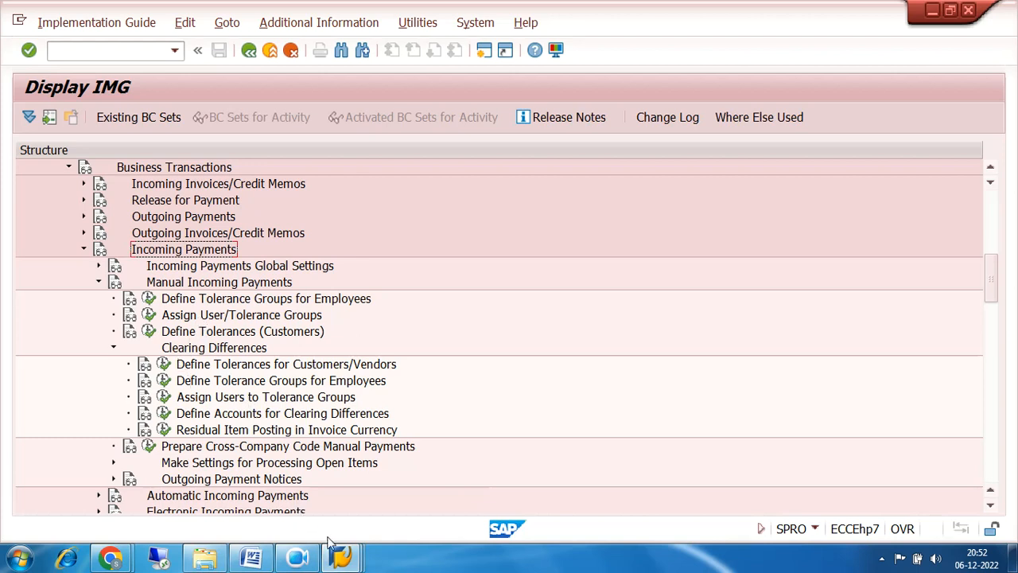
click(253, 559)
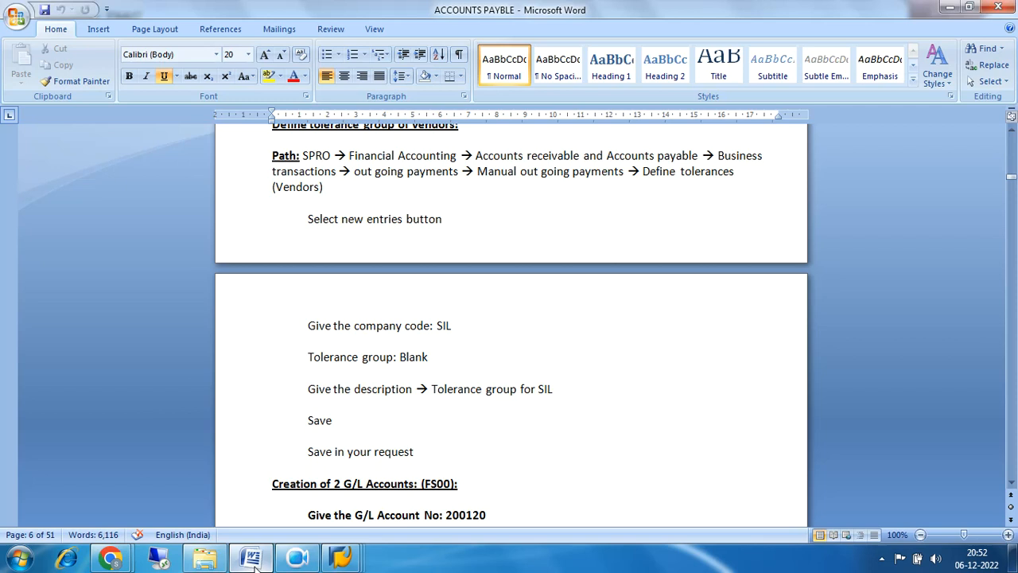
click(253, 560)
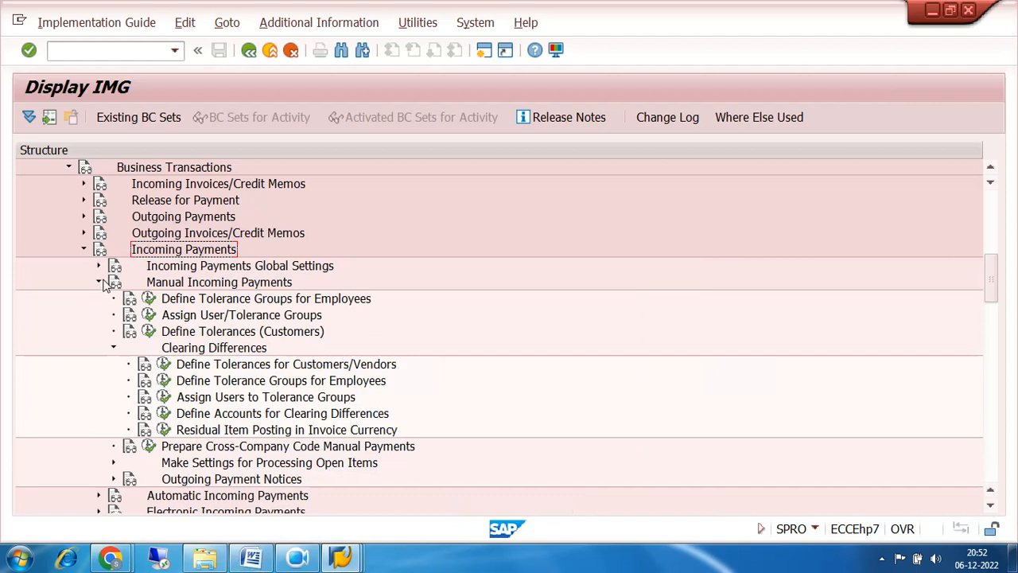
click(83, 249)
scroll(402, 296, up, 2)
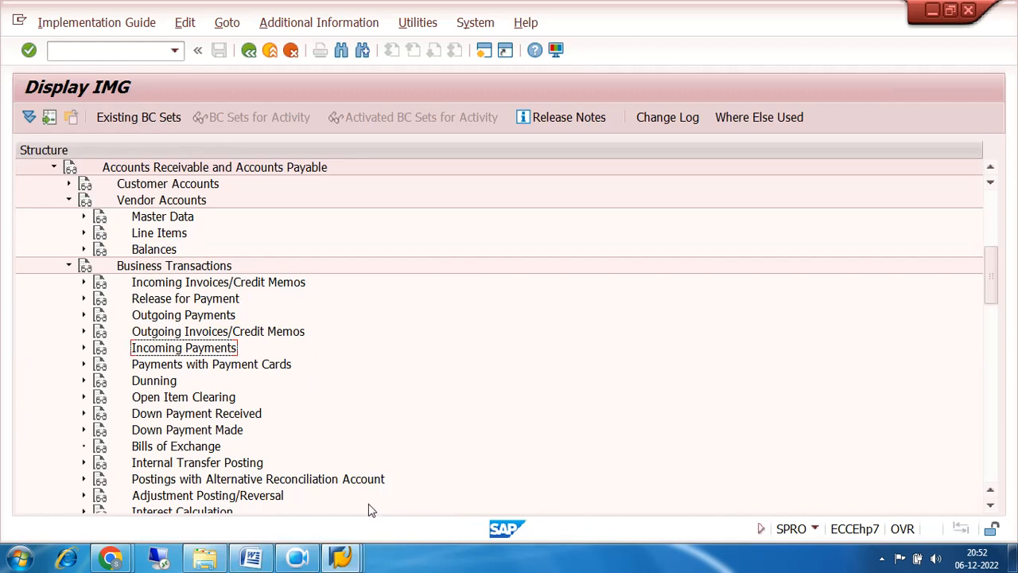
click(251, 559)
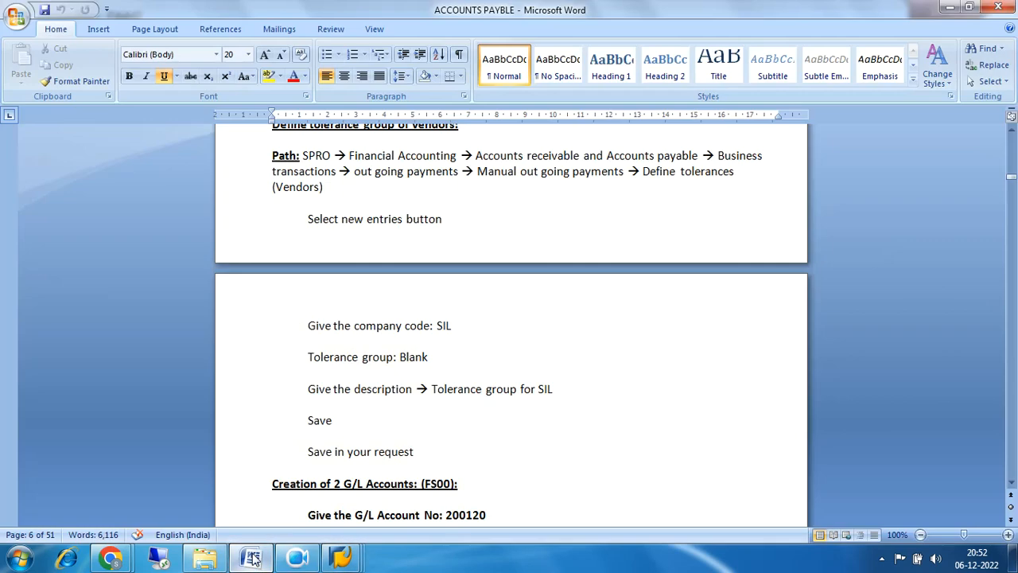
click(251, 559)
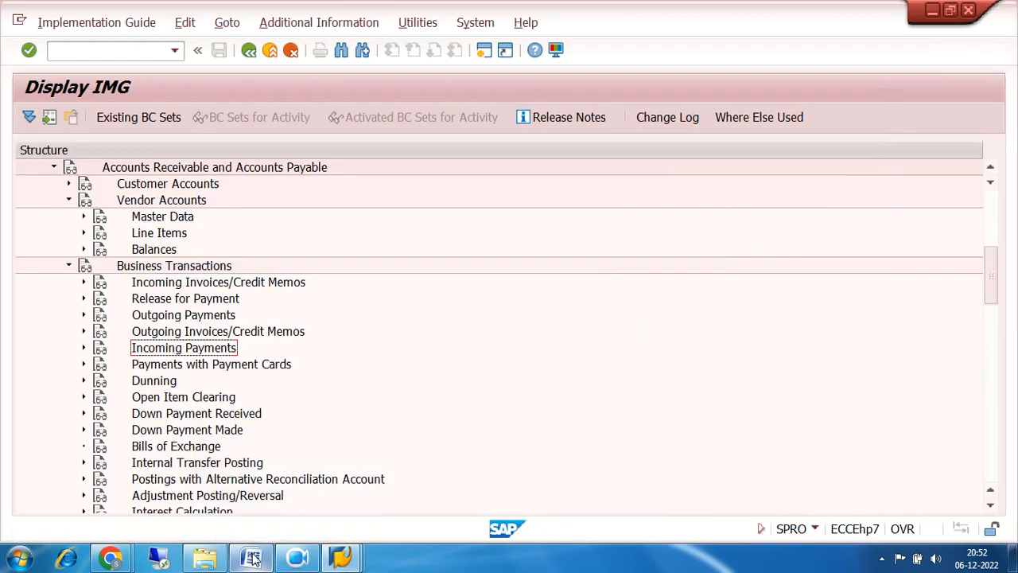
click(84, 316)
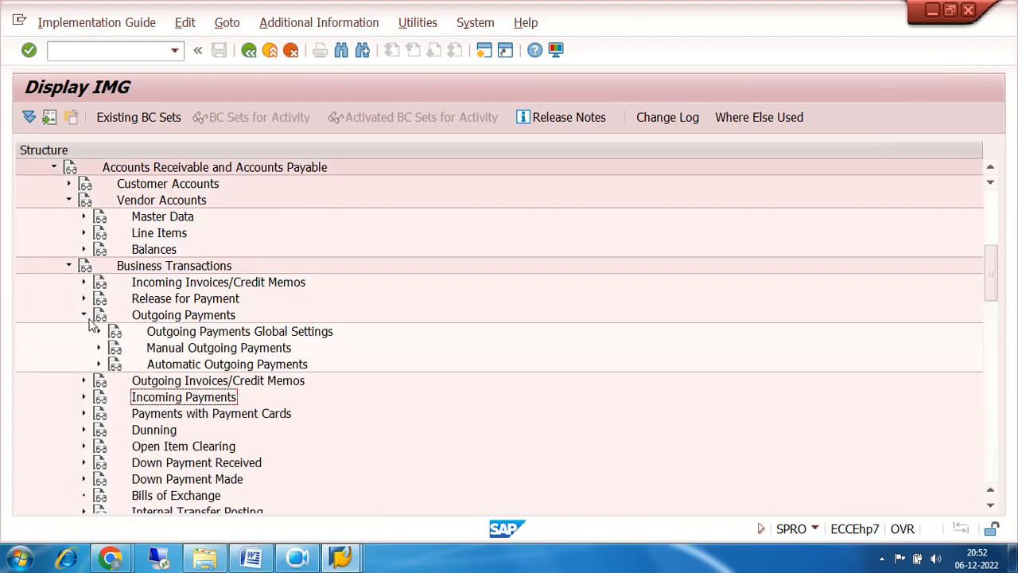
click(98, 350)
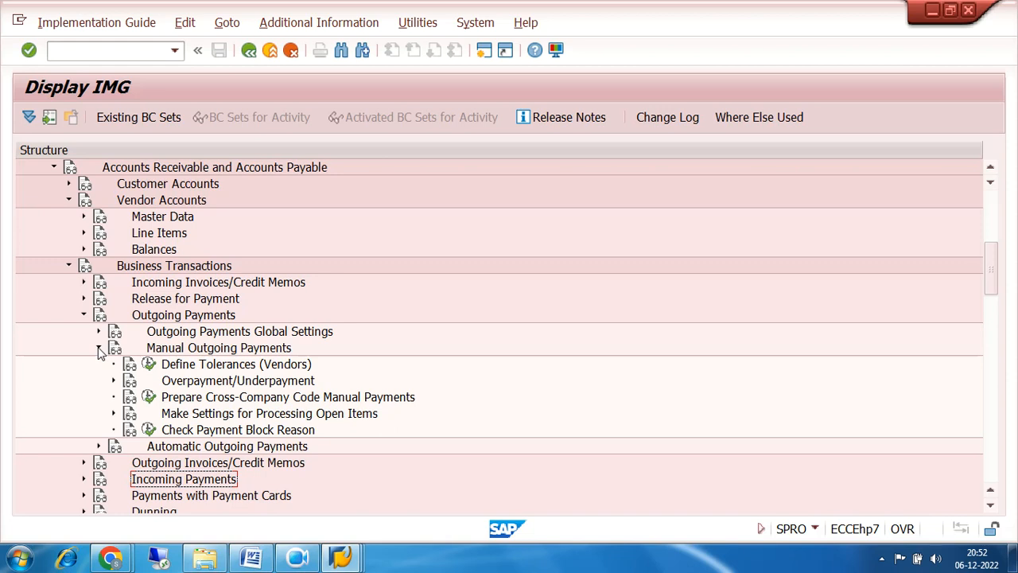
Create a new vendor tolerance entry for company code 7200 described 'TOLERANCE FOR 7200'.
click(149, 365)
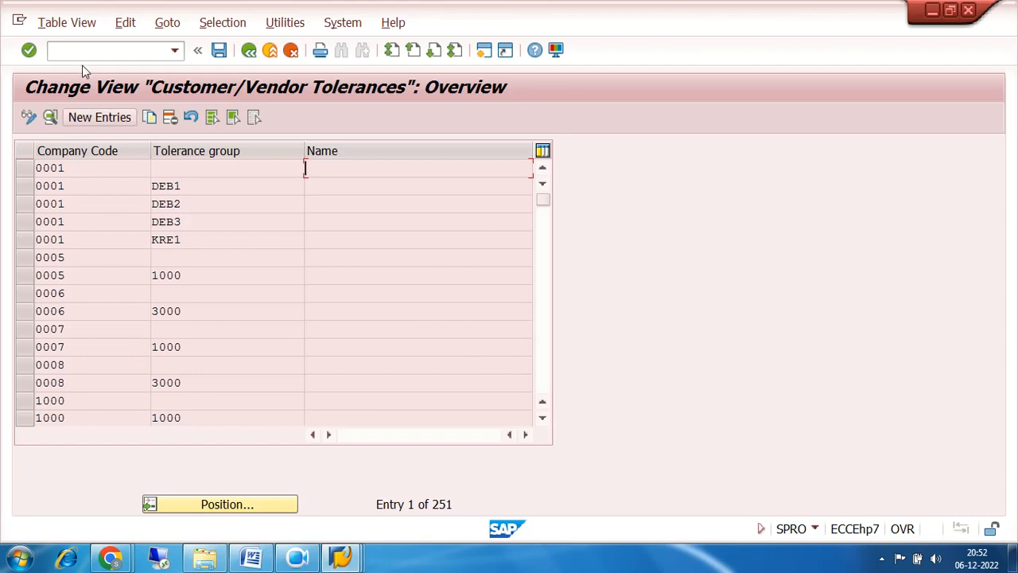
click(96, 118)
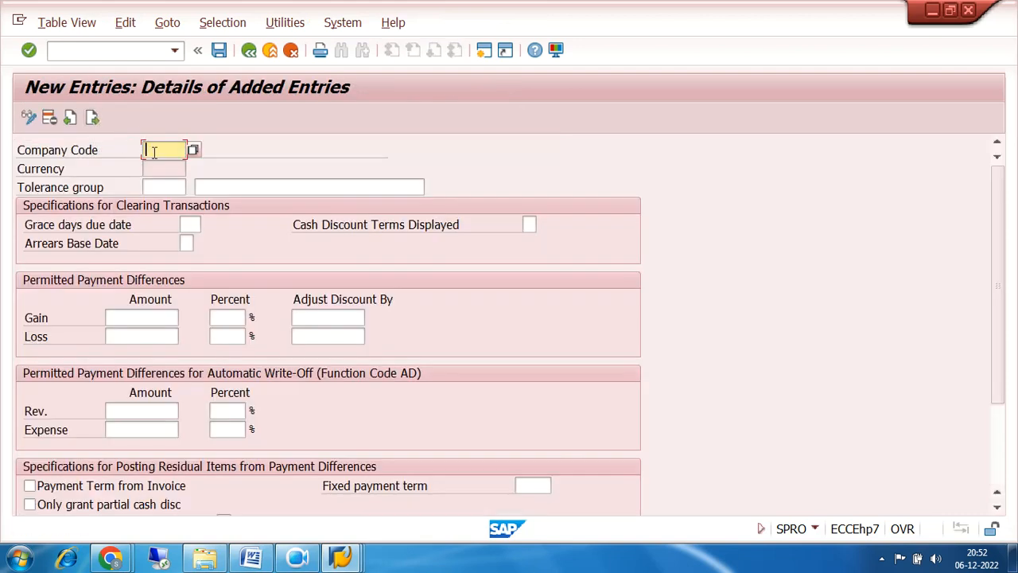
text(7200)
click(282, 186)
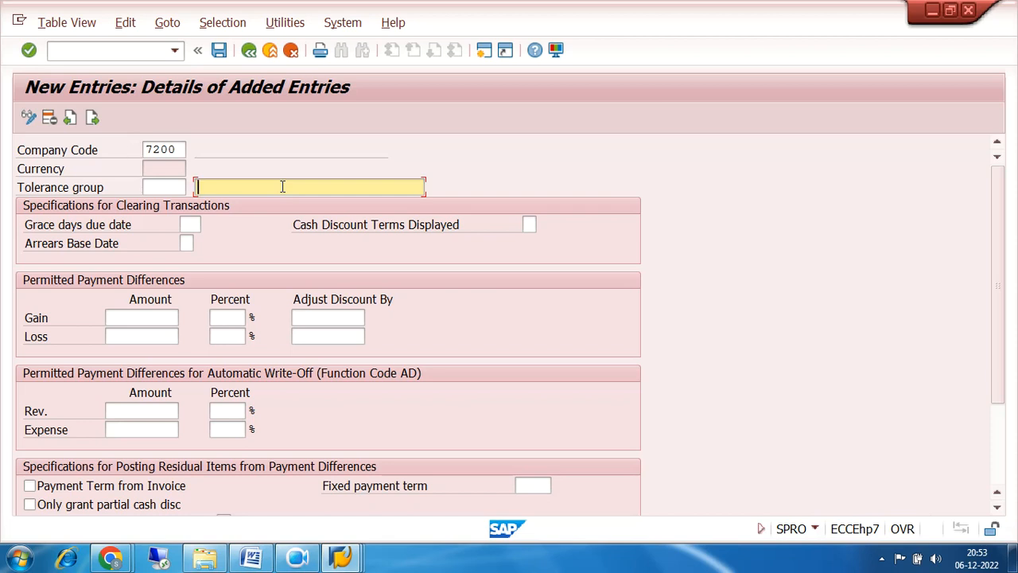
text(T)
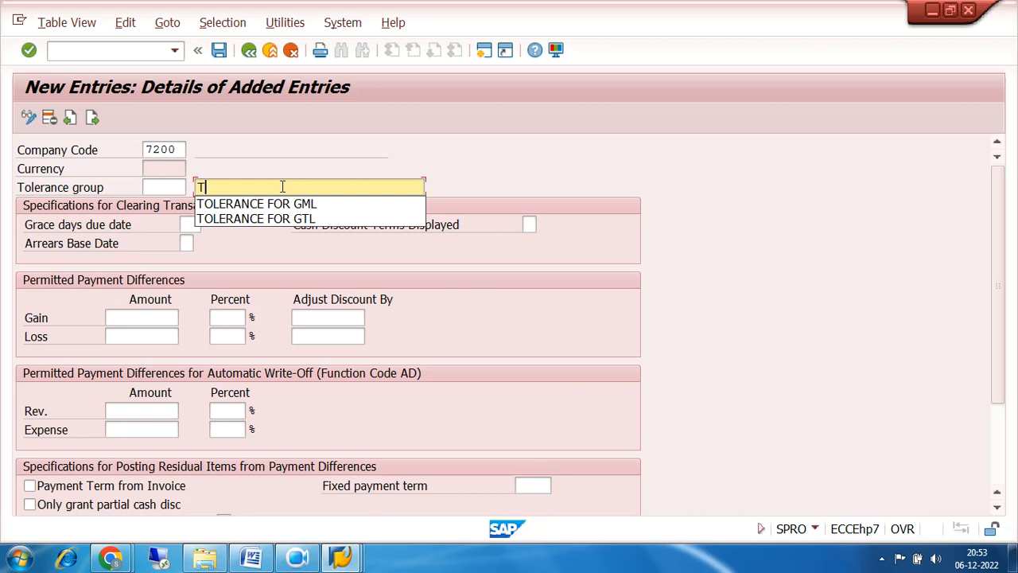
click(292, 204)
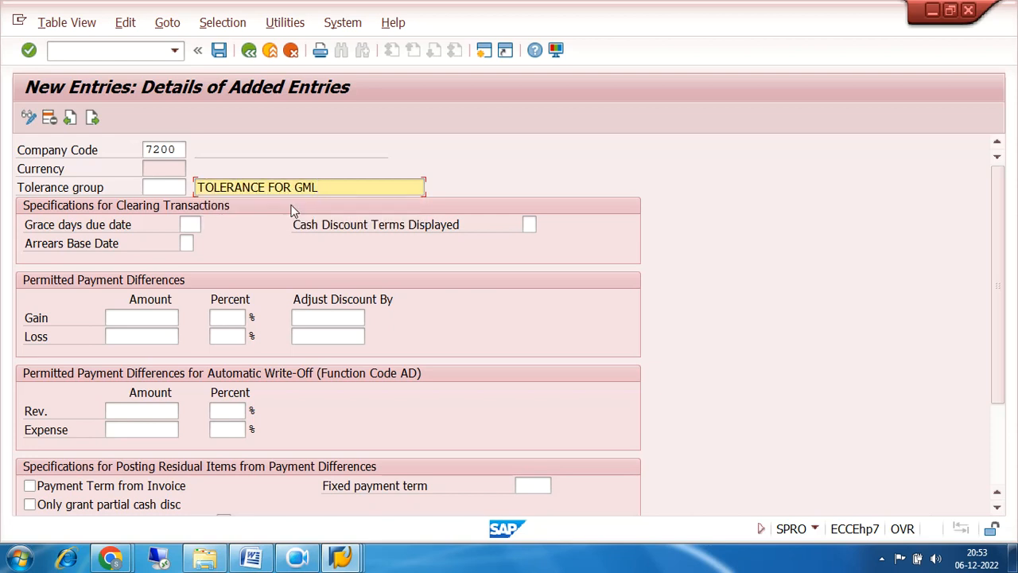
key(BackSpace)
key(BackSpace)
key(BackSpace)
text(7200)
Save the tolerance entry under the customizing request and go back to the IMG tree.
click(220, 51)
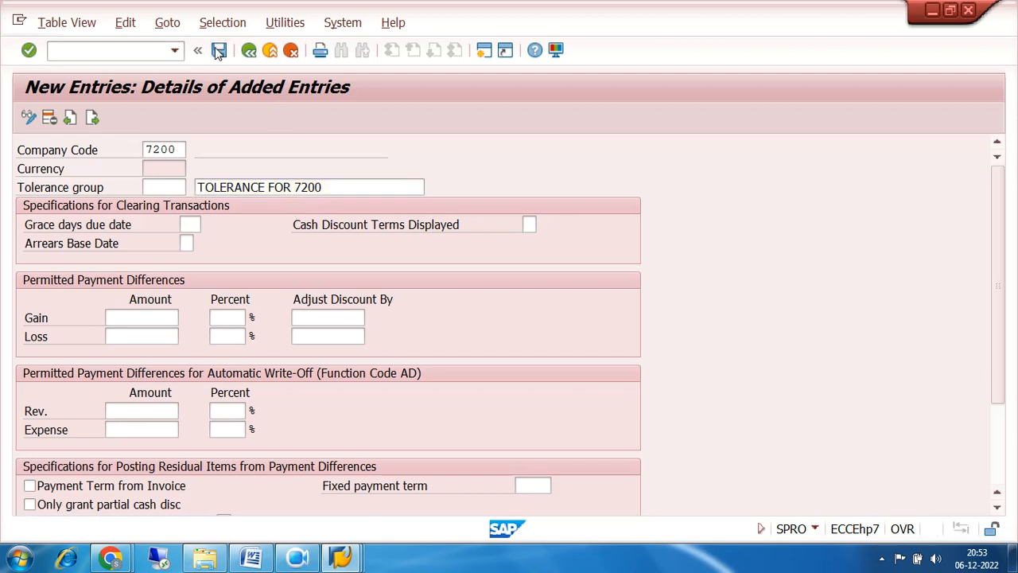
click(336, 307)
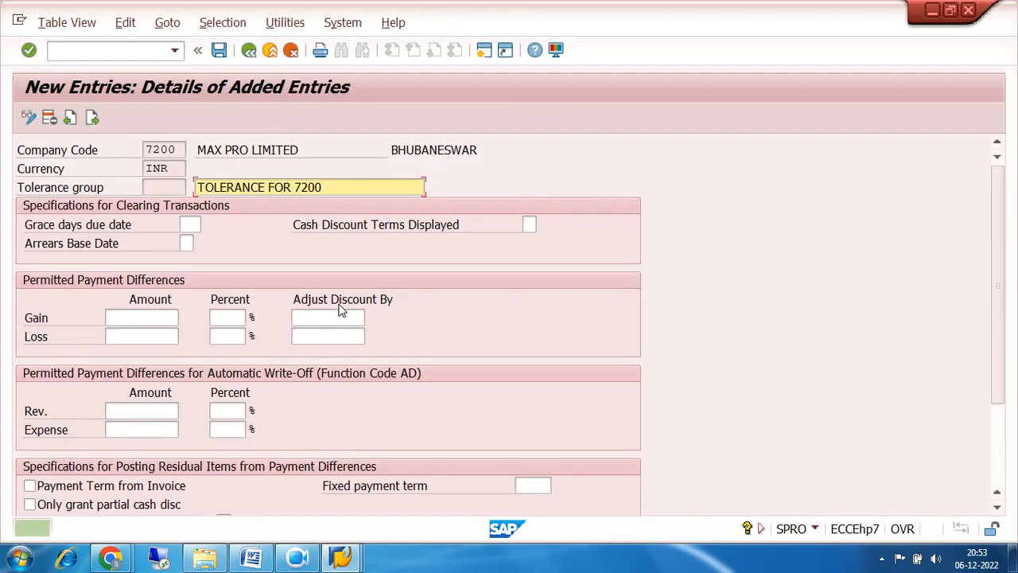
click(251, 559)
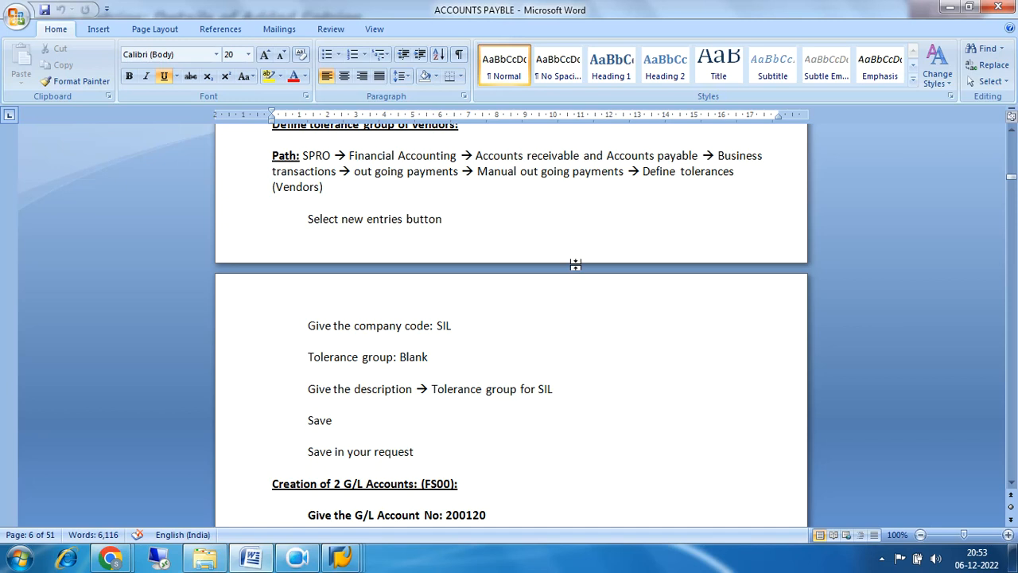
scroll(575, 264, down, 2)
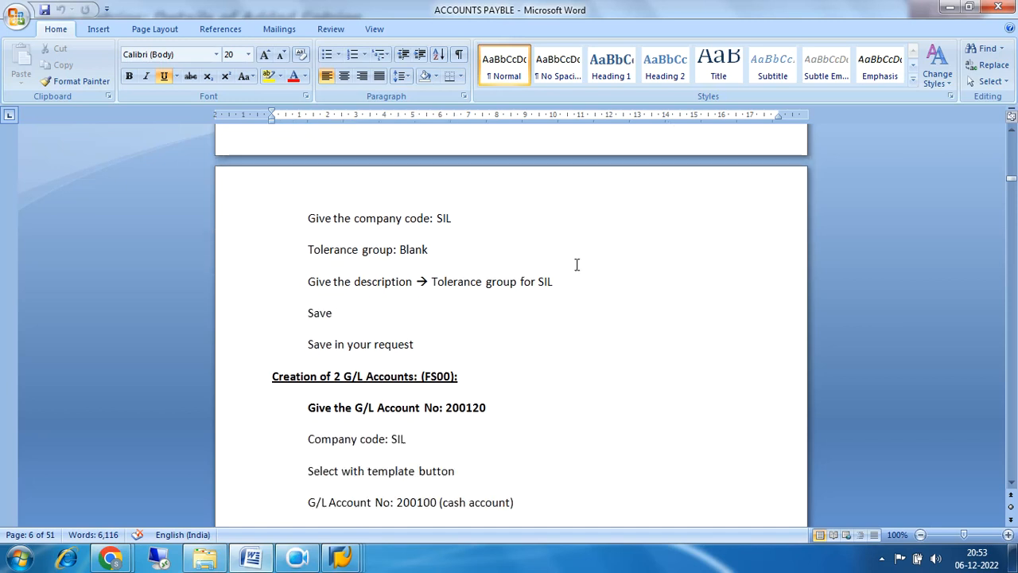
click(252, 560)
click(248, 50)
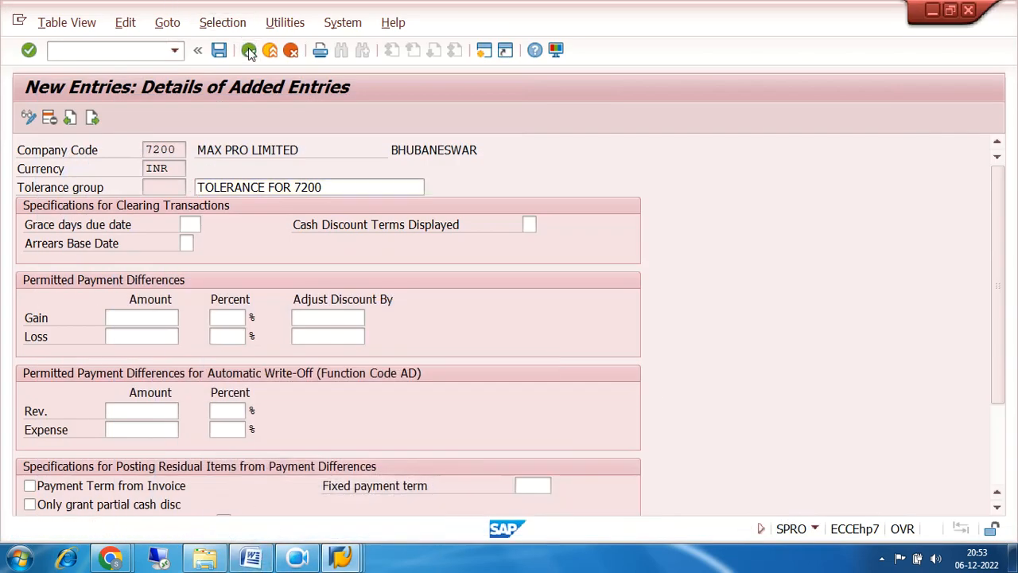
click(249, 50)
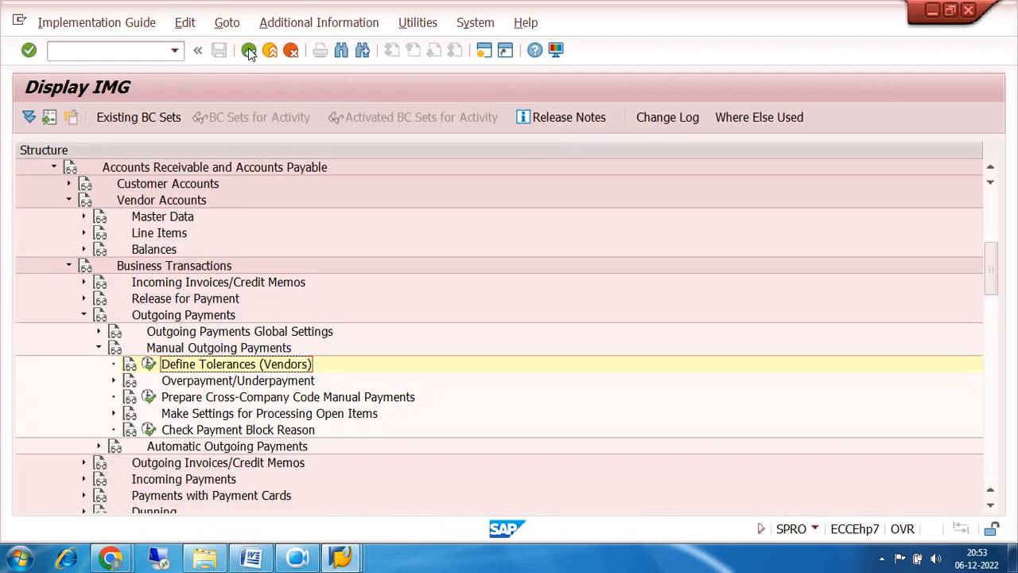
Return to SAP Easy Access and start transaction FS00 for G/L accounts.
click(248, 50)
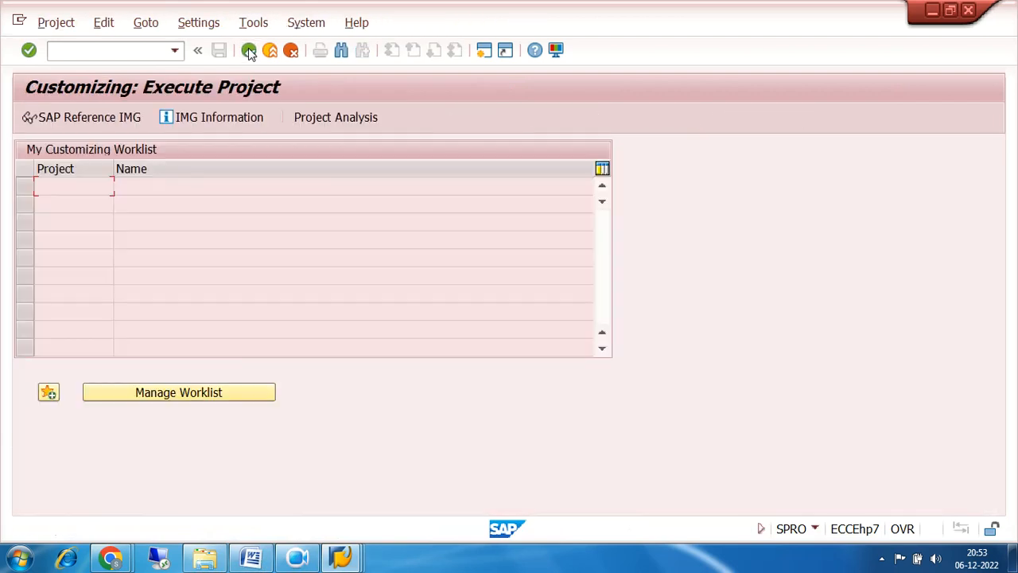
click(249, 50)
click(120, 49)
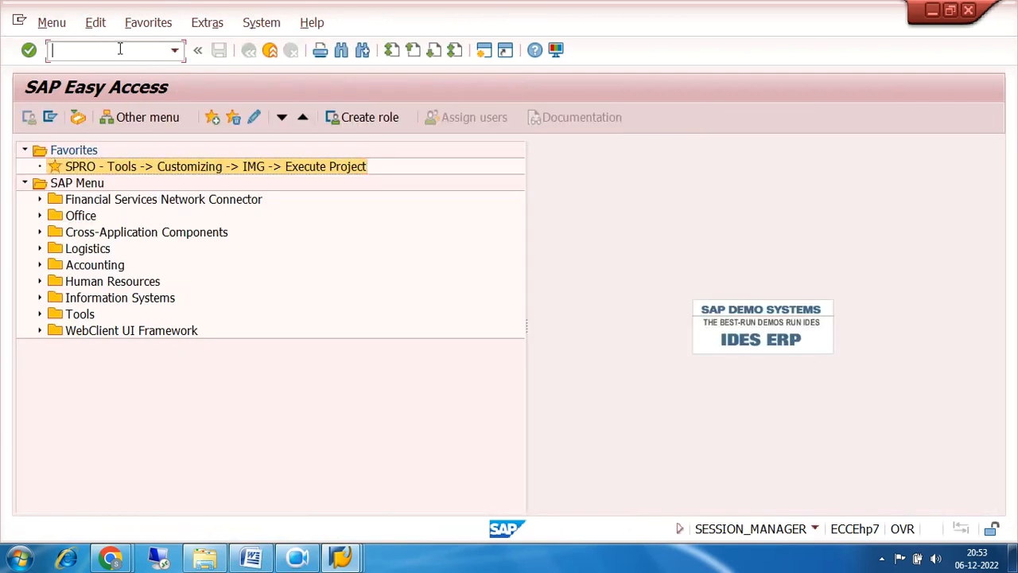
text(FS00)
key(Return)
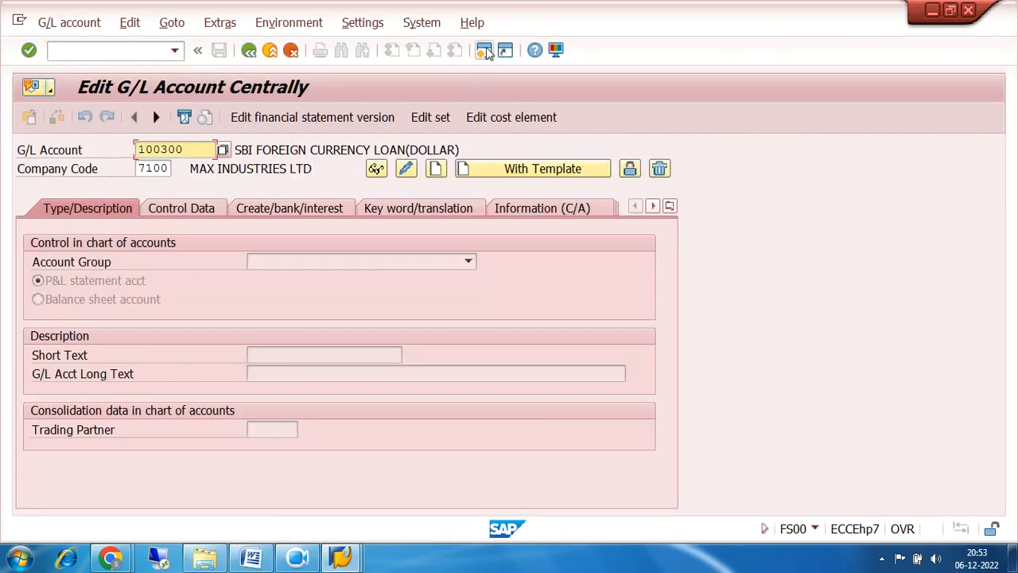
Dismiss the connection error, start a second session and run OBD4 for G/L account groups.
click(483, 50)
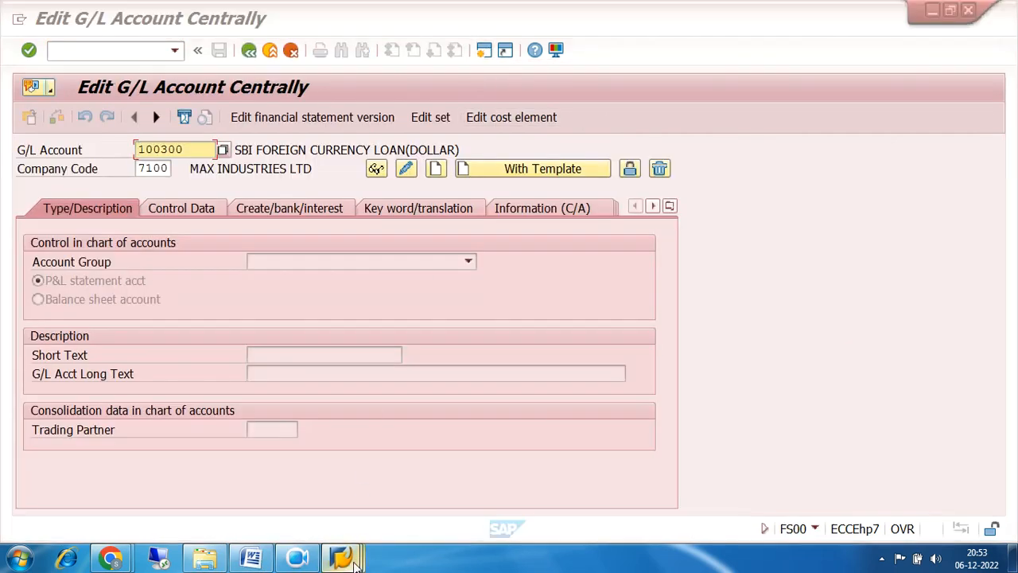
mouse_move(340, 557)
click(355, 501)
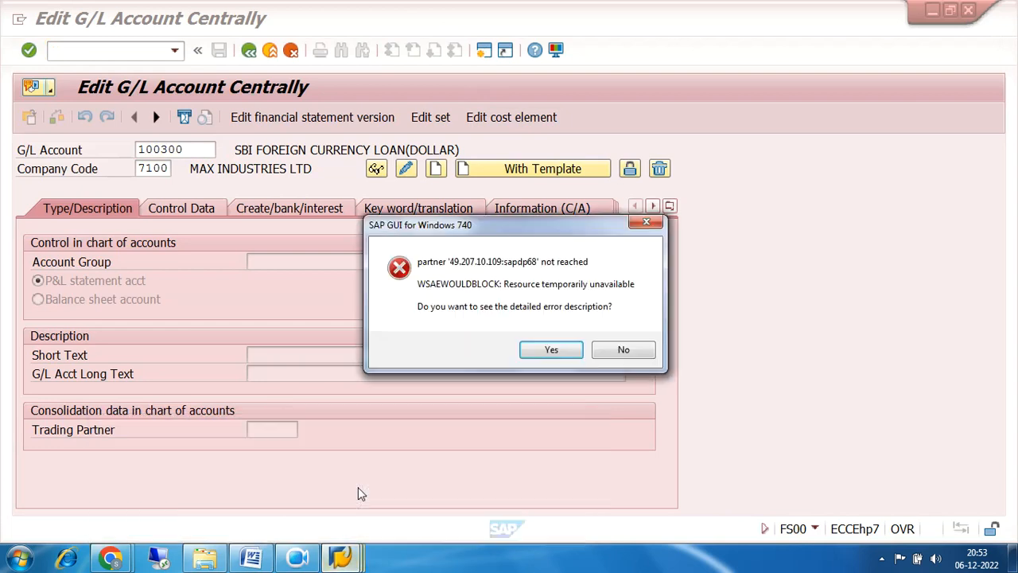
click(628, 350)
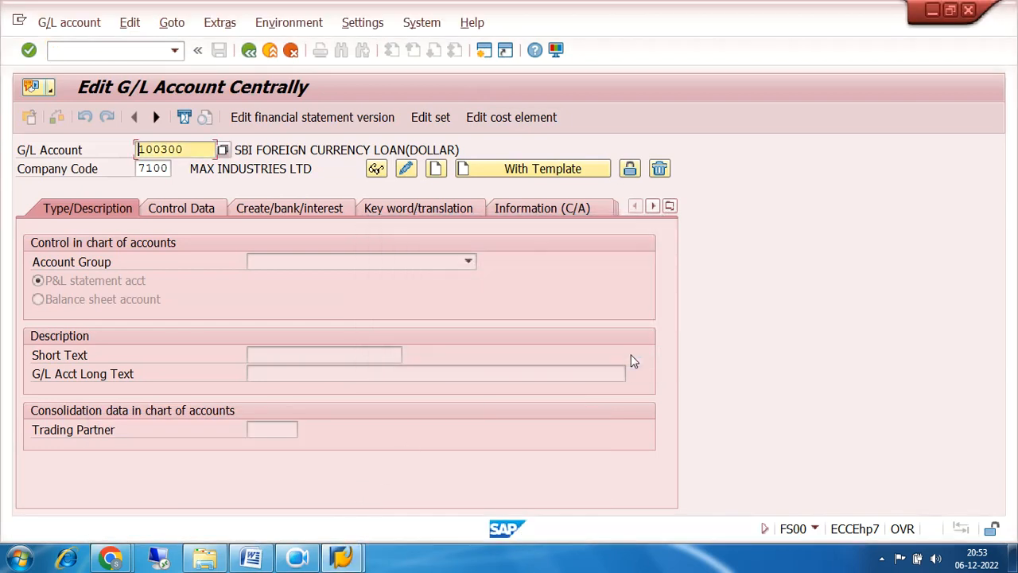
click(485, 51)
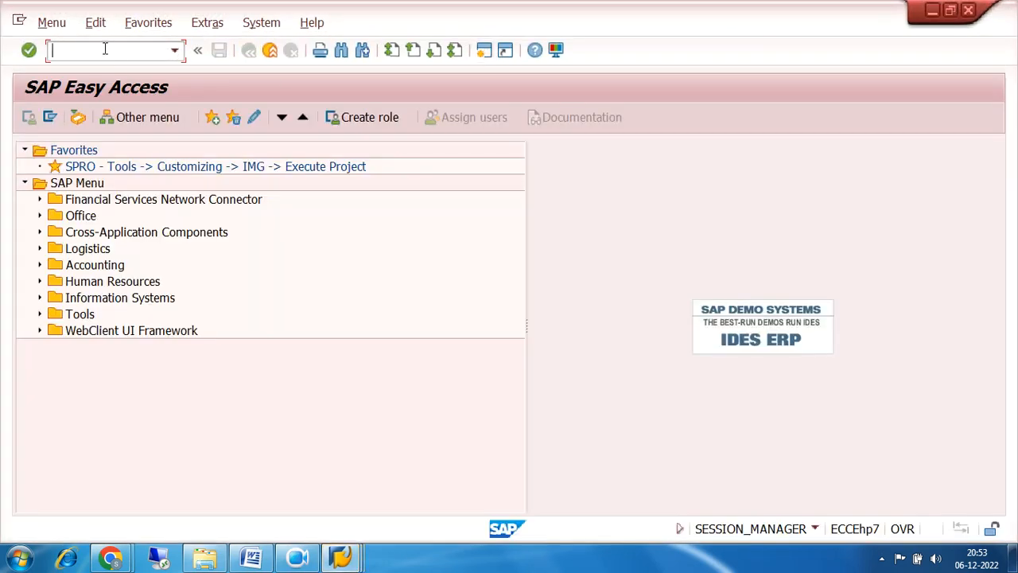
text(OBD4)
key(Return)
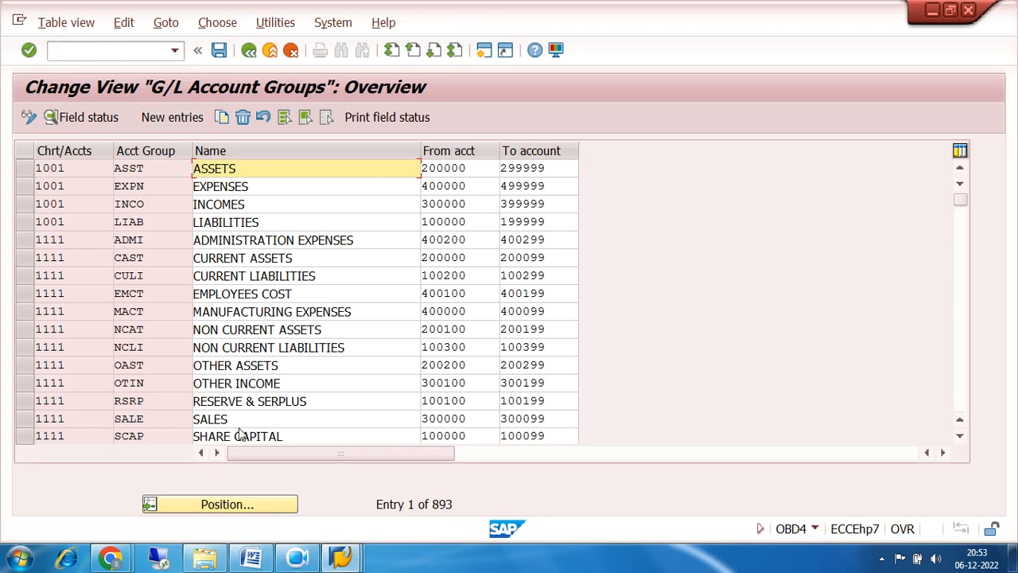
Position the G/L account group list on chart of accounts 7200.
click(245, 508)
text(7)
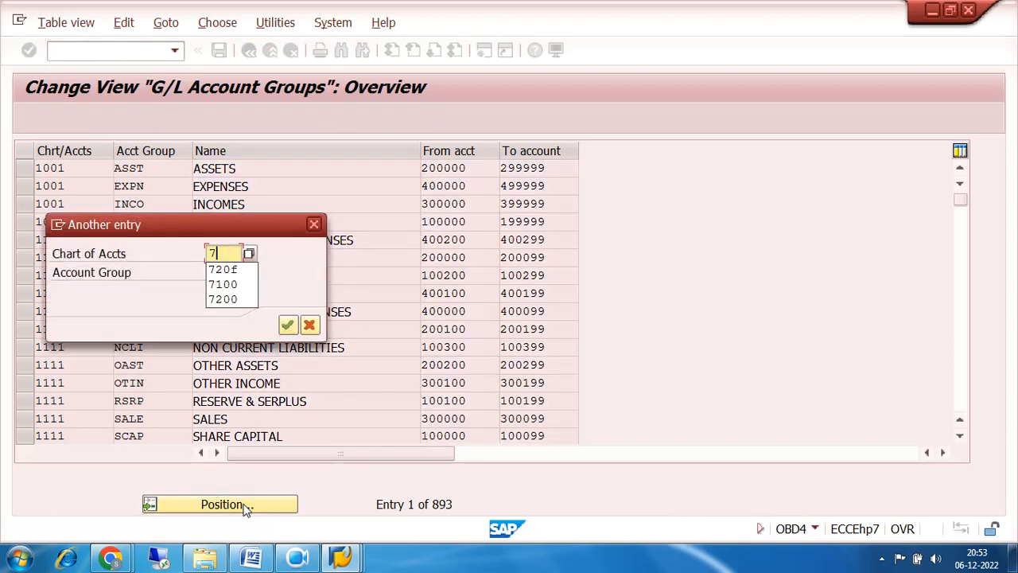
text(200)
key(Return)
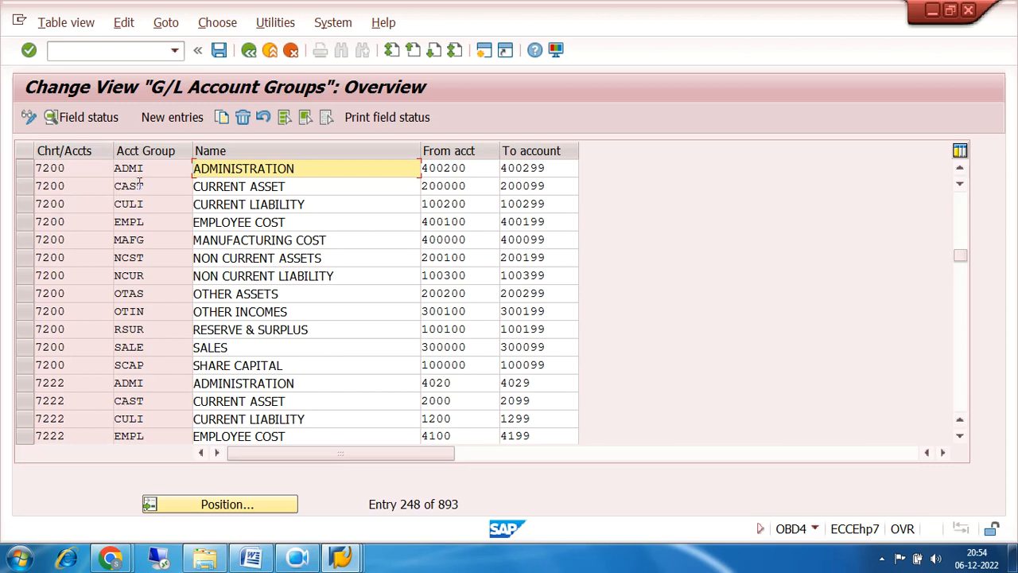
Check that the CULI CURRENT LIABILITY group spans 100200 to 100299, then return to the G/L account editor.
click(26, 205)
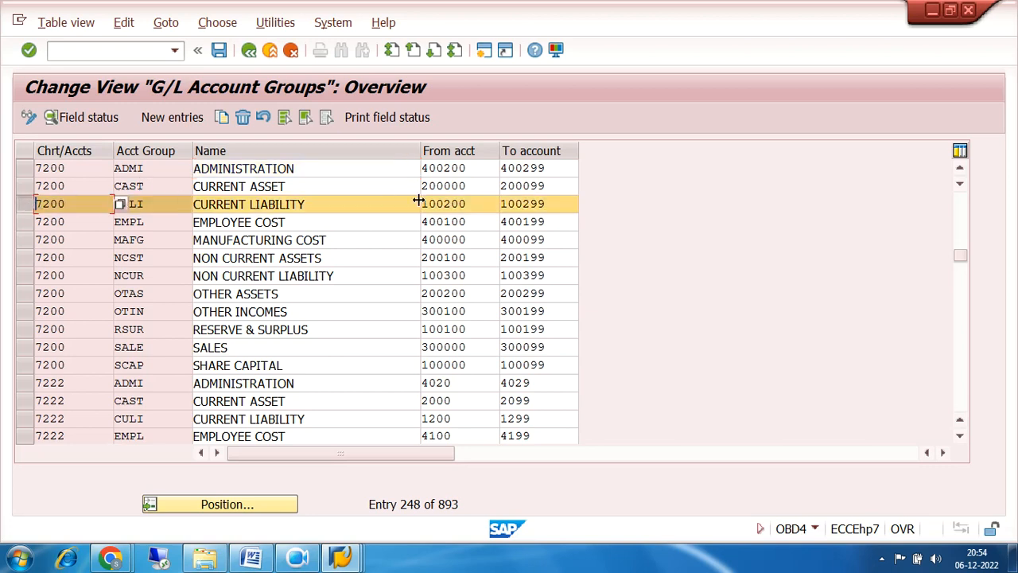
double_click(474, 205)
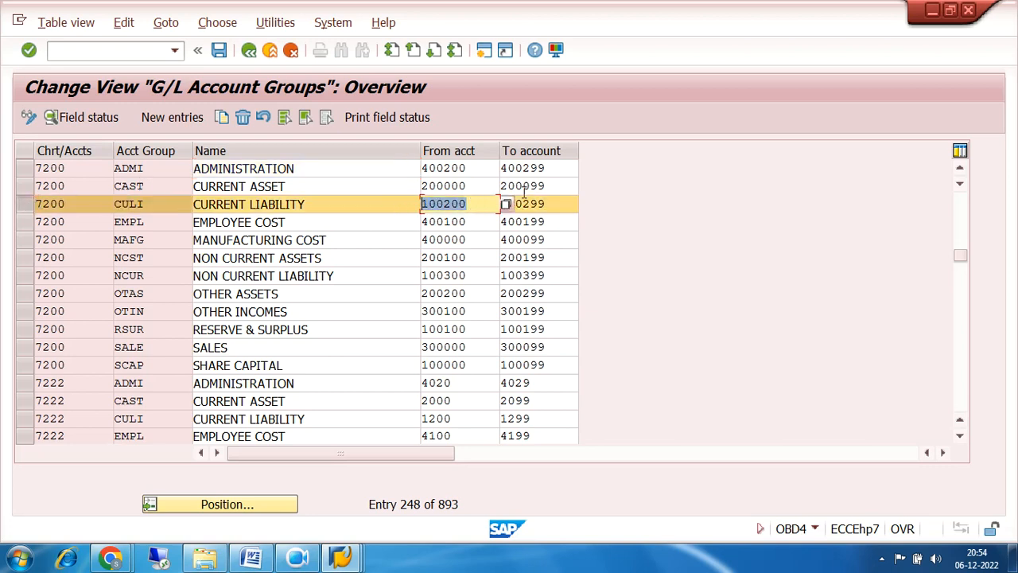
double_click(559, 201)
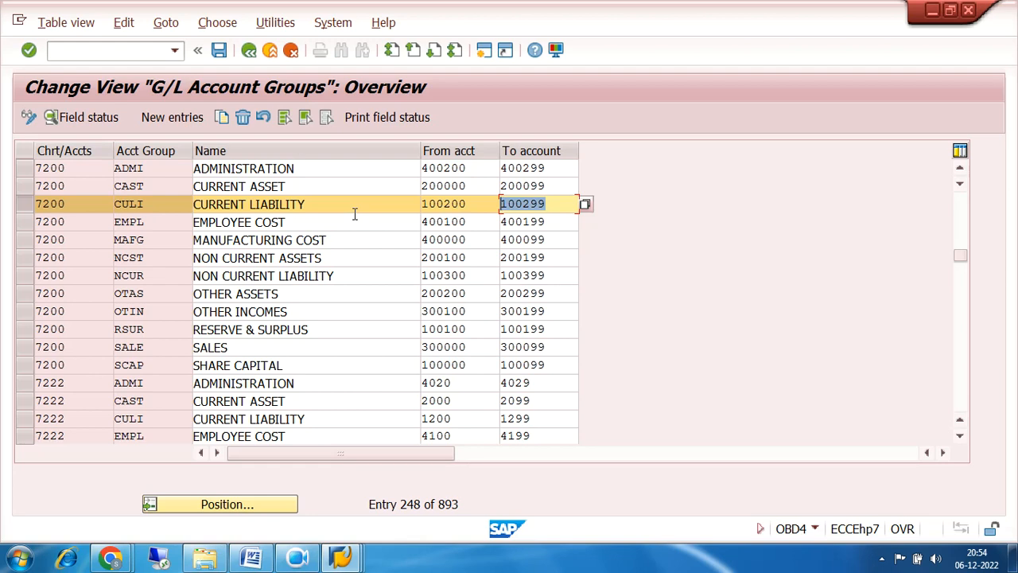
mouse_move(342, 557)
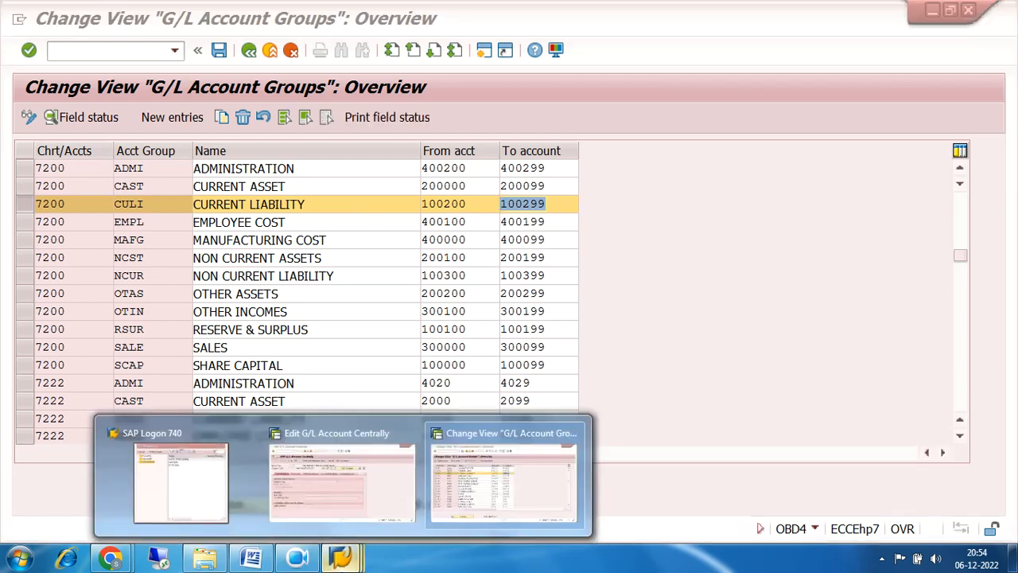
click(322, 471)
Change the company code to 7200 and list its existing G/L account numbers.
click(170, 168)
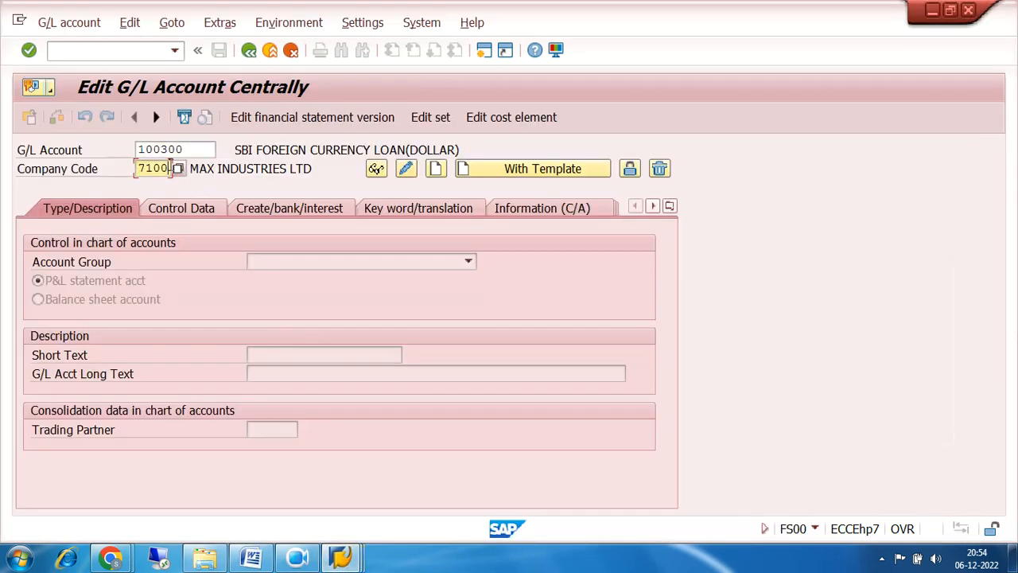
key(BackSpace)
key(BackSpace)
key(BackSpace)
text(200)
click(207, 149)
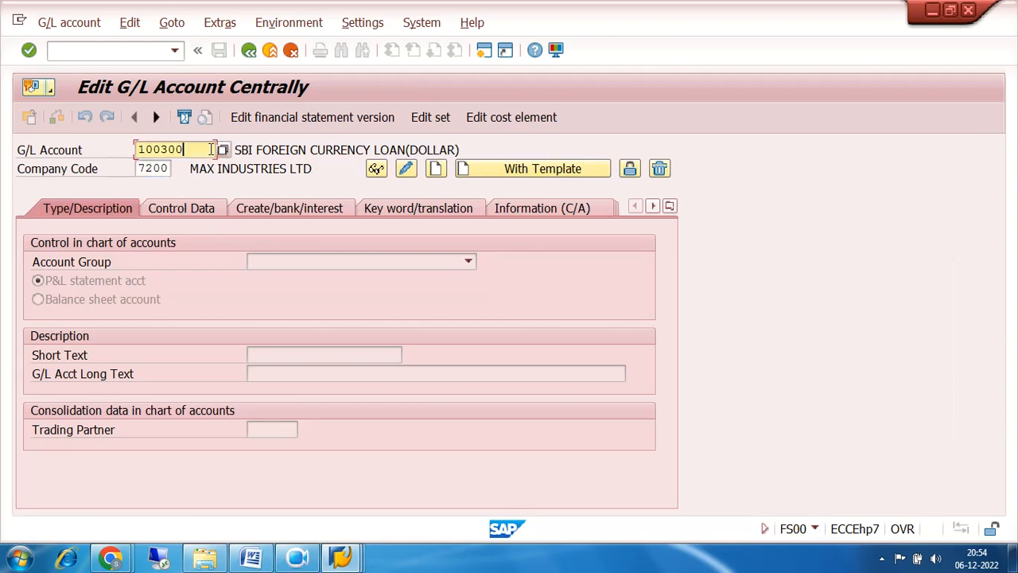
click(227, 149)
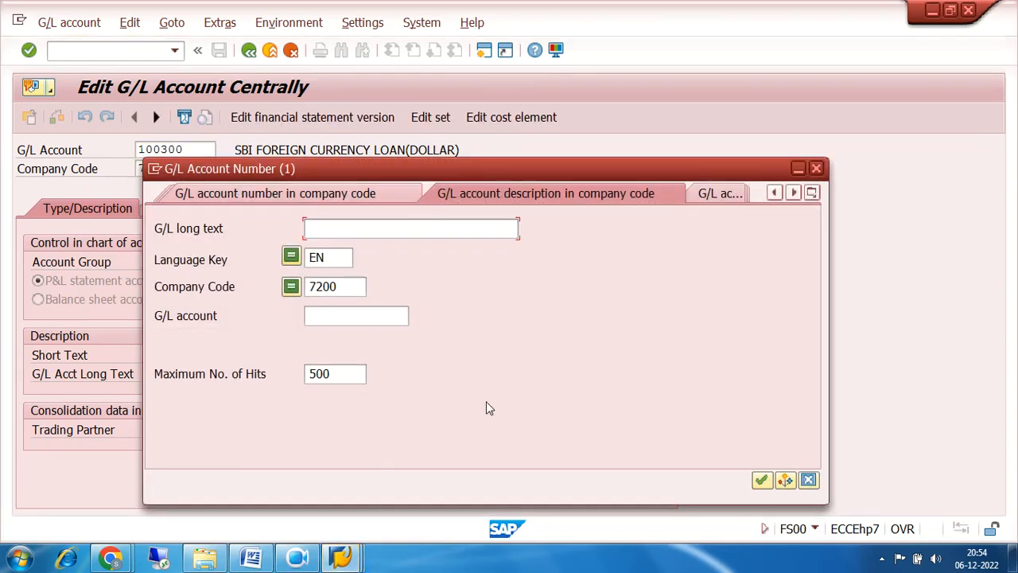
click(756, 478)
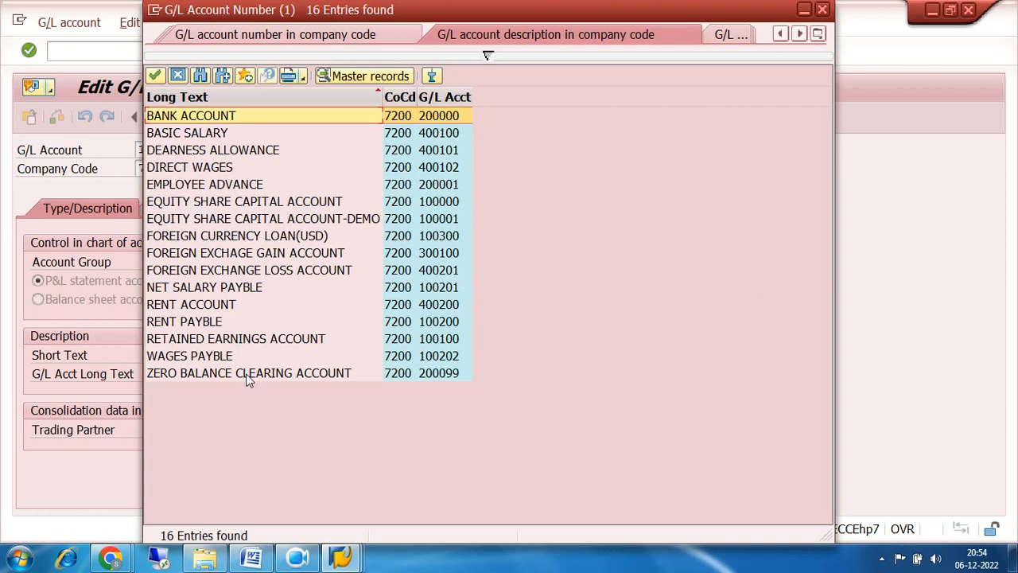
Sort the account list by G/L Acct and review accounts 100200, 100201 and 100202.
click(340, 557)
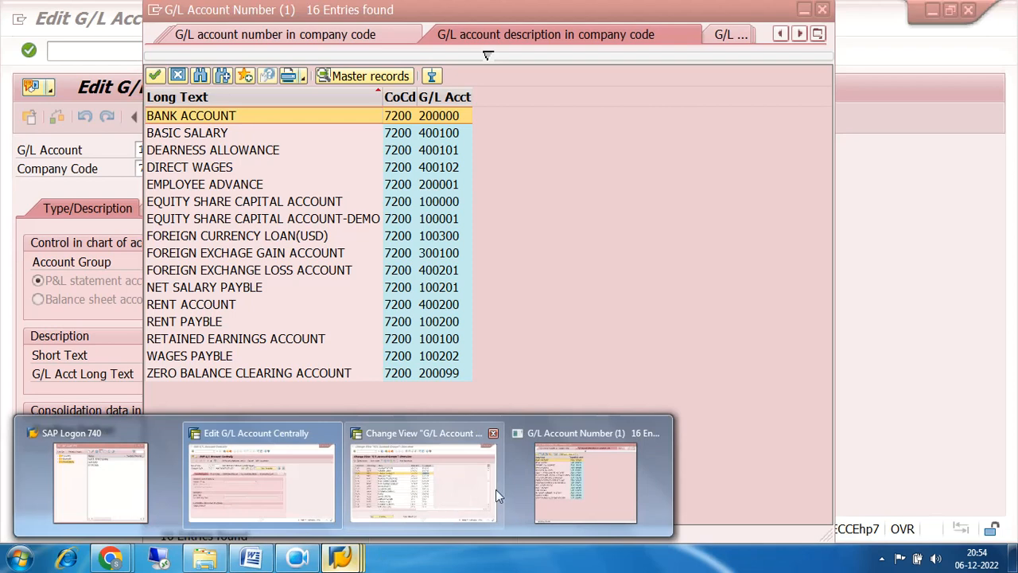
click(426, 480)
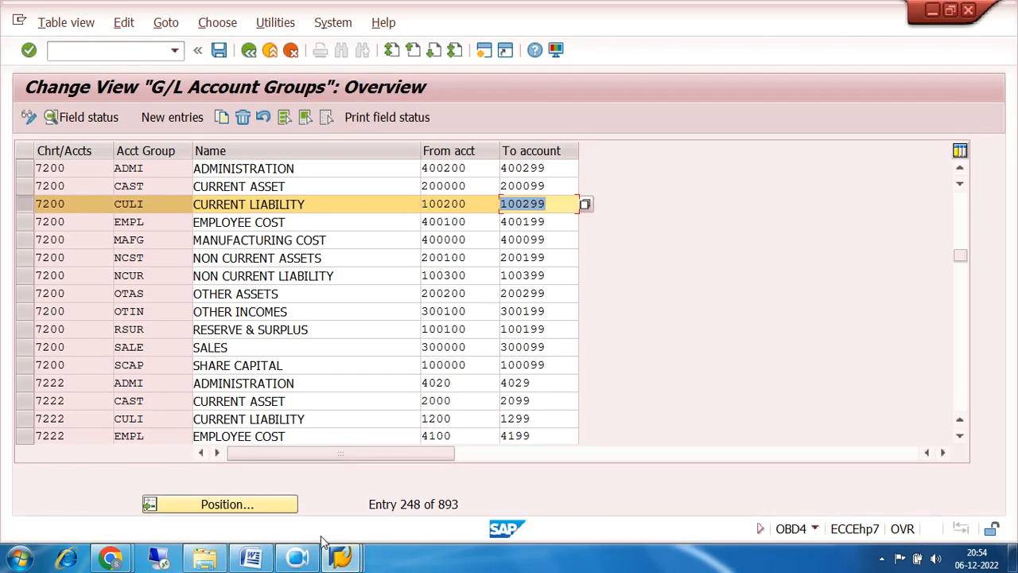
click(340, 558)
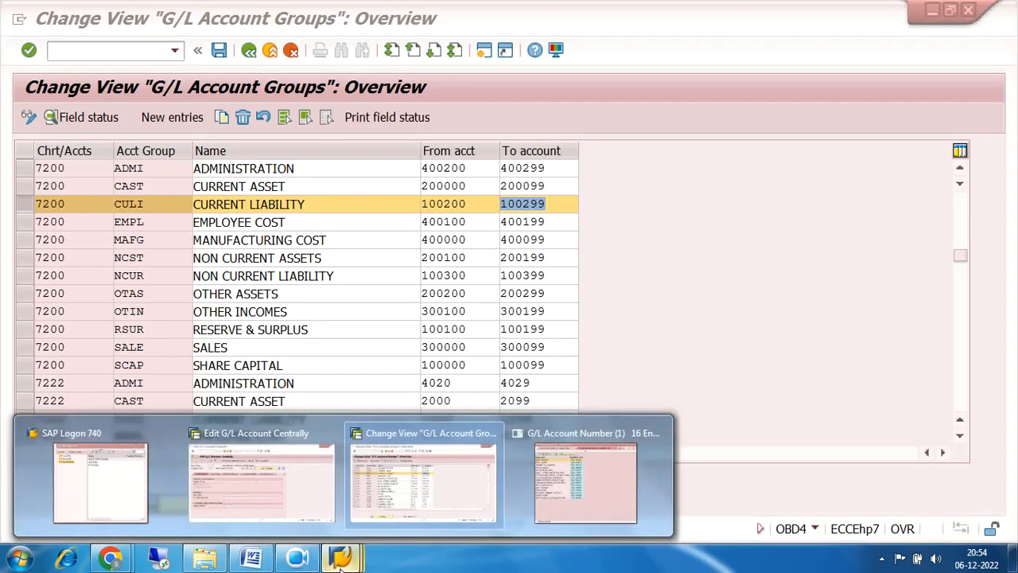
click(606, 473)
click(452, 96)
click(451, 96)
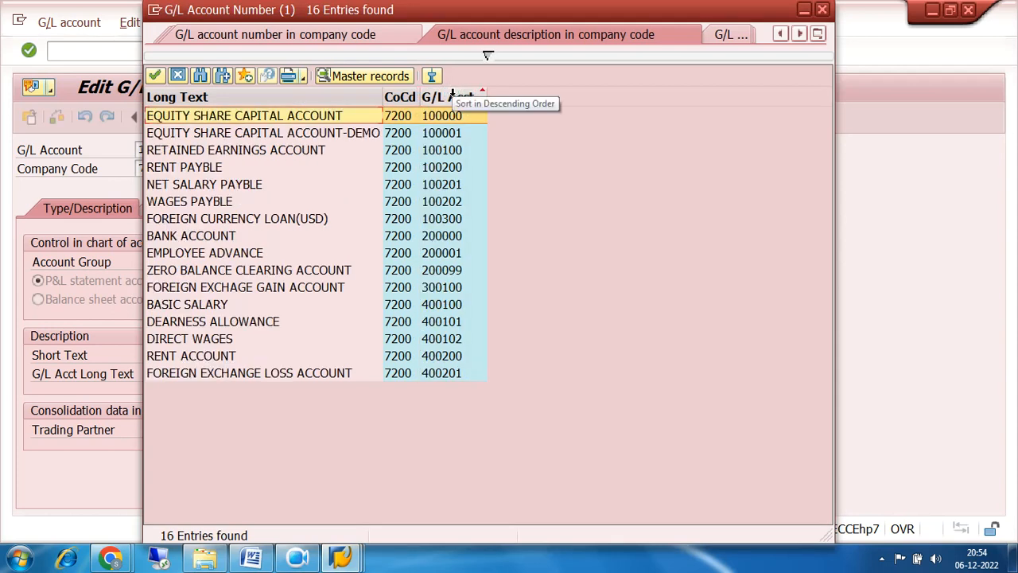
click(454, 171)
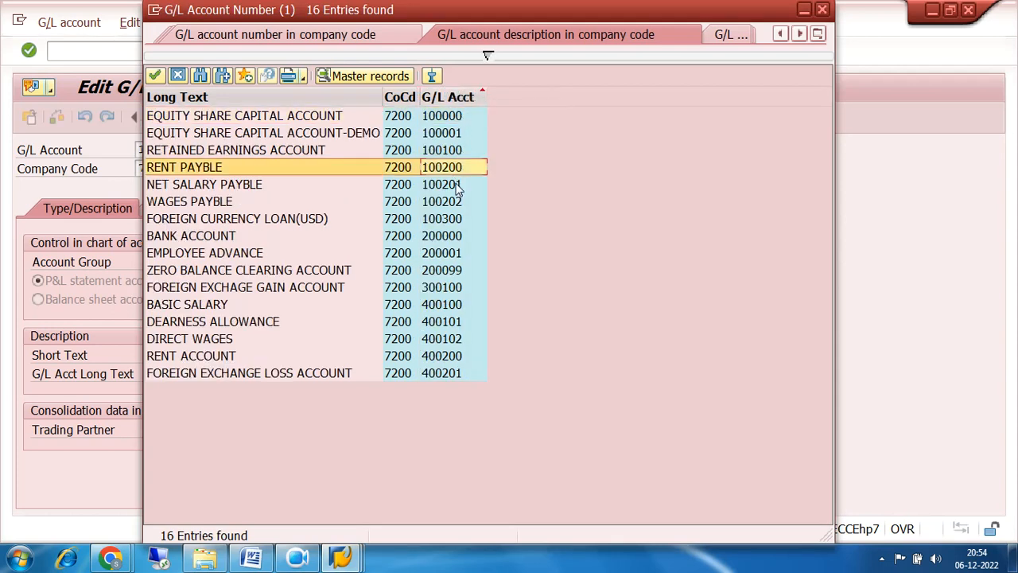
click(457, 184)
click(458, 203)
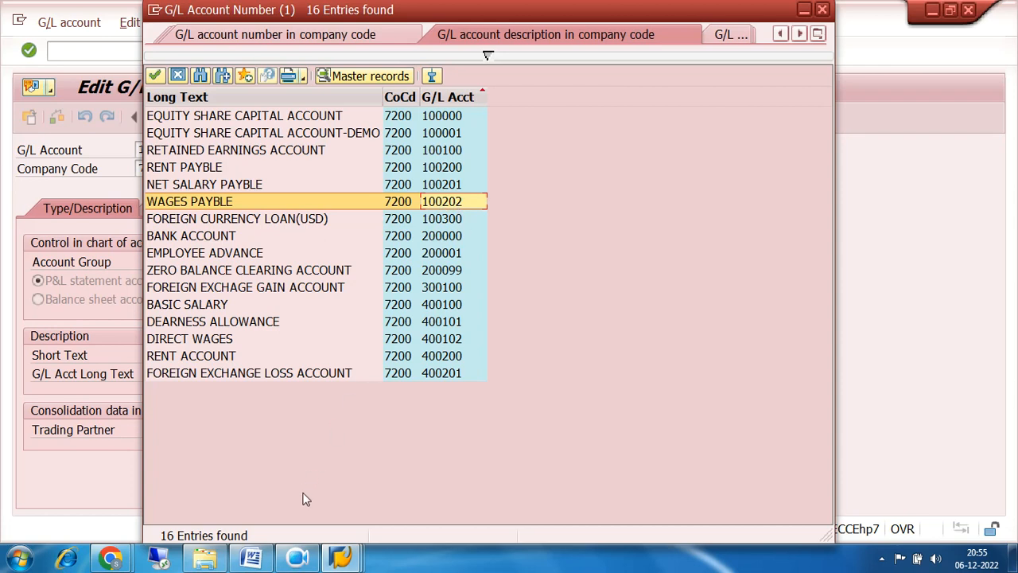
Close the G/L account number list and return to the account editor.
click(340, 565)
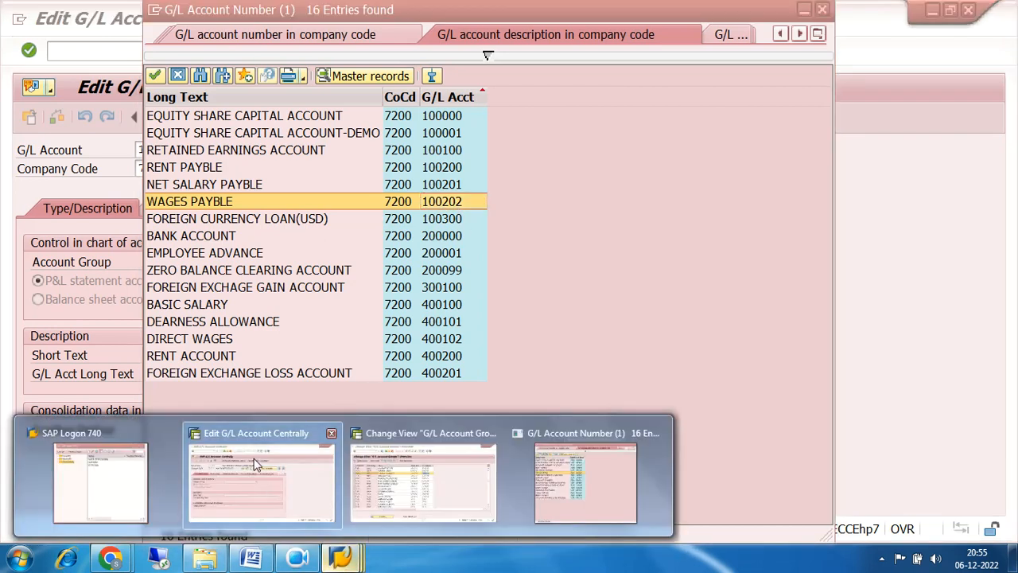
click(271, 491)
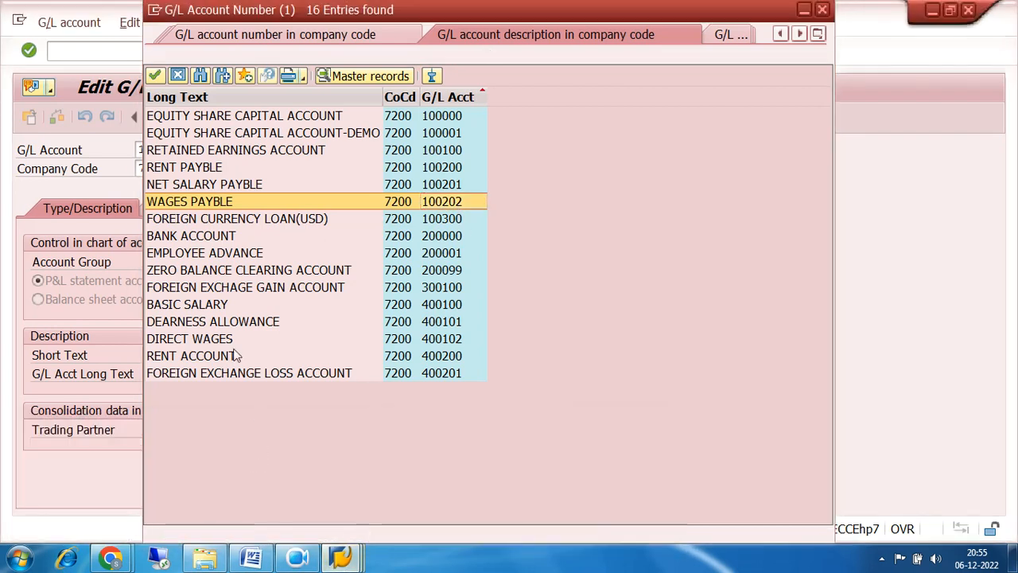
click(824, 10)
Create account 100210 from reference account 100200 in company code 7200.
key(BackSpace)
key(BackSpace)
key(BackSpace)
text(210)
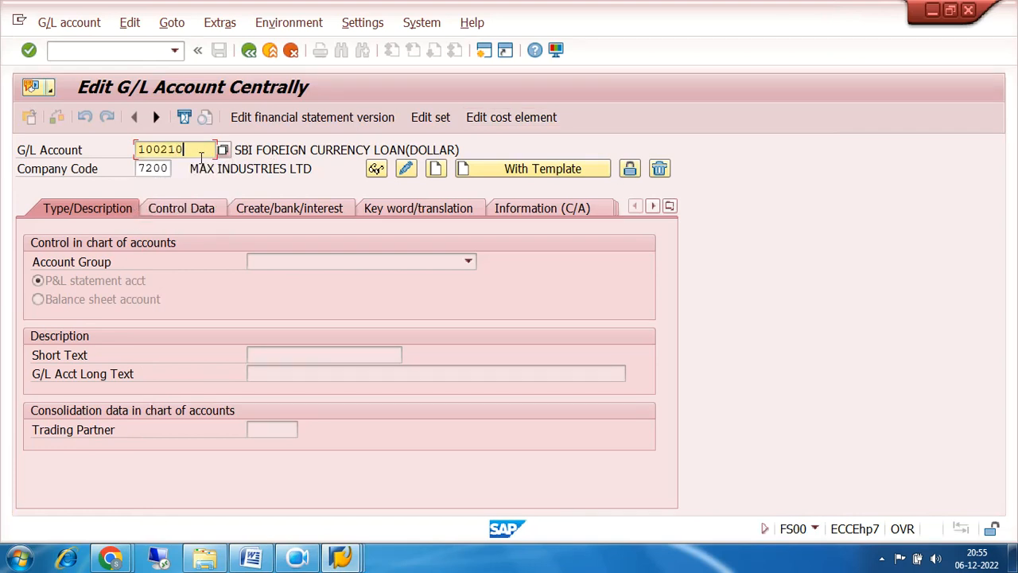
click(498, 170)
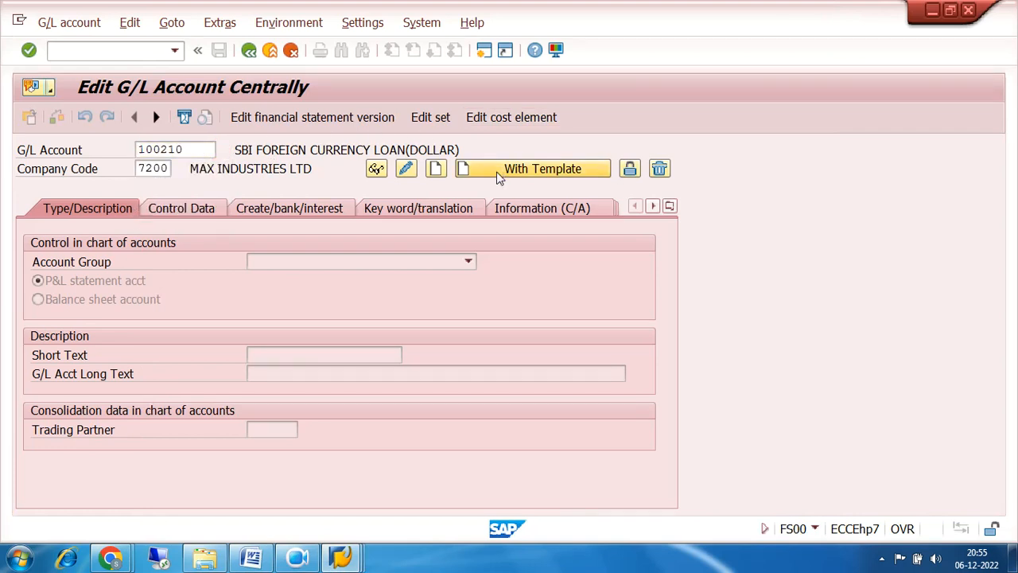
text(100200)
key(Tab)
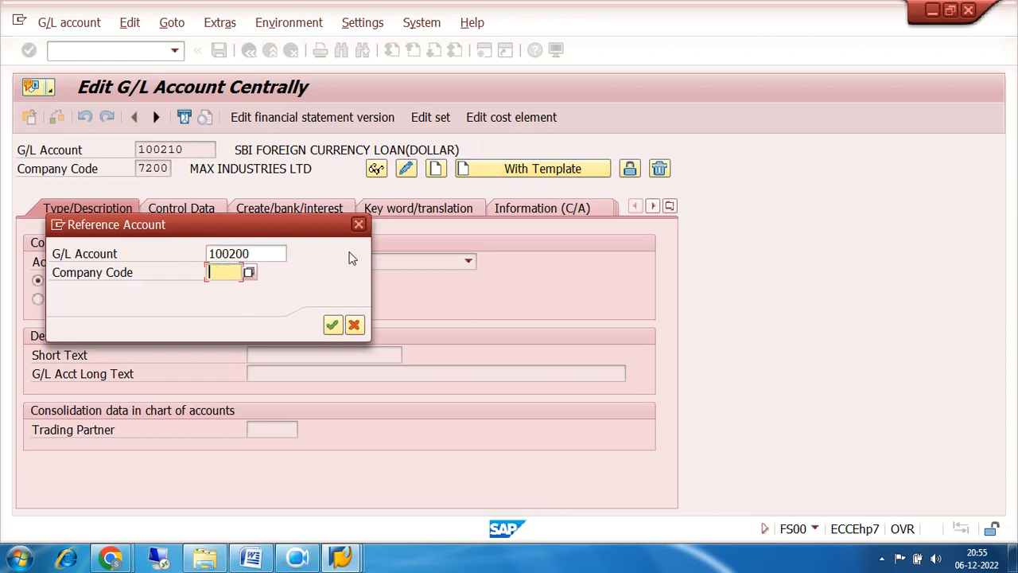
text(1002)
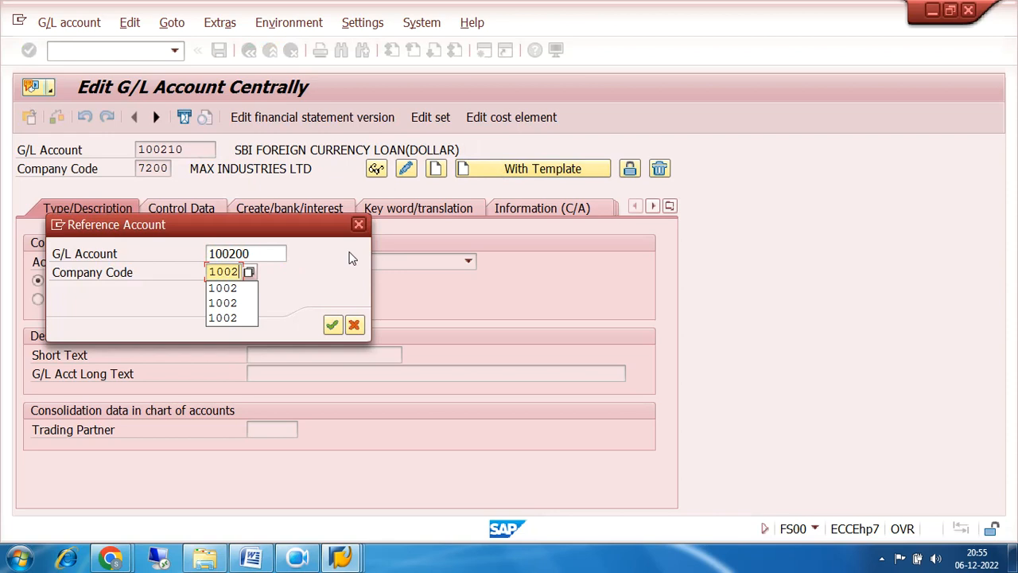
key(BackSpace)
key(BackSpace)
key(BackSpace)
key(BackSpace)
text(7)
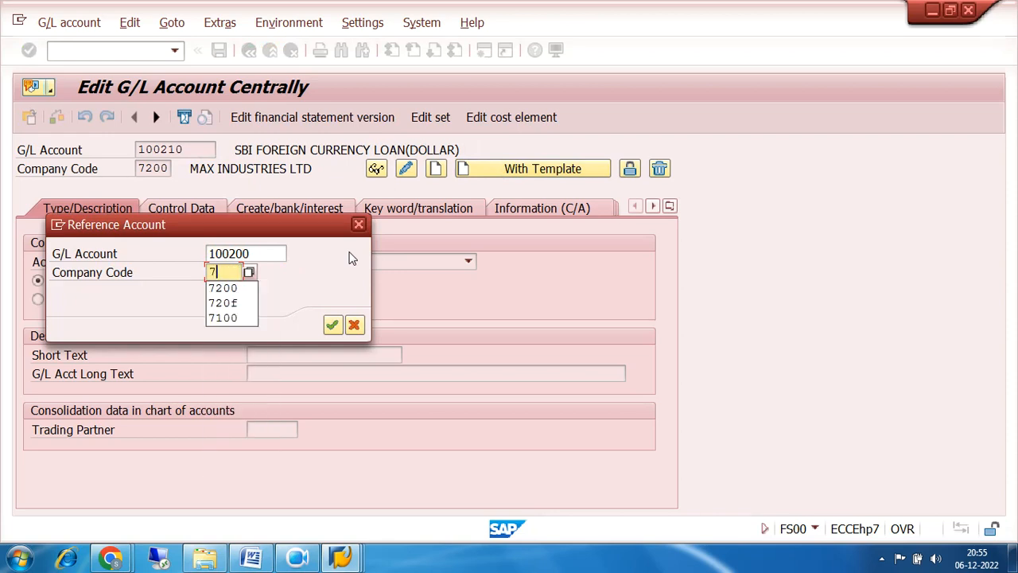
text(200)
key(Return)
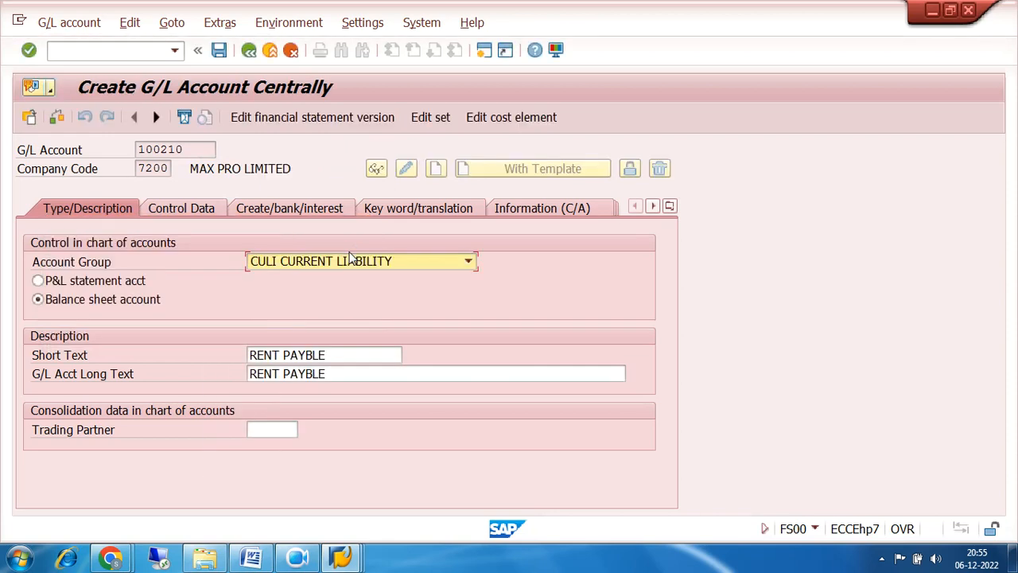
Set the short and long texts to SUNDRY CREDITORS and display the control data.
click(336, 355)
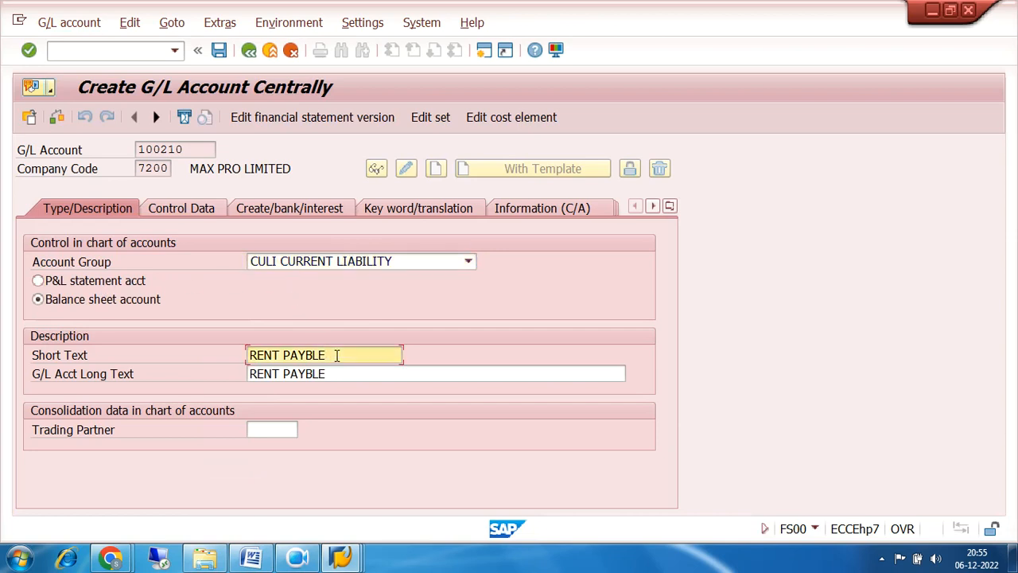
key(BackSpace)
key(BackSpace)
key(BackSpace)
key(BackSpace)
key(BackSpace)
key(BackSpace)
key(BackSpace)
key(BackSpace)
key(BackSpace)
key(BackSpace)
key(BackSpace)
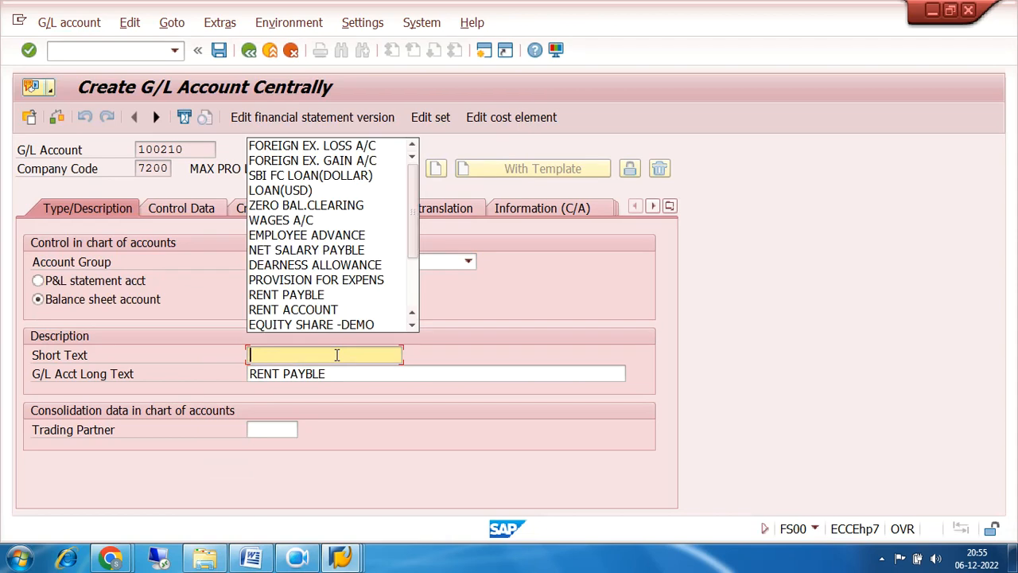
text(SUND)
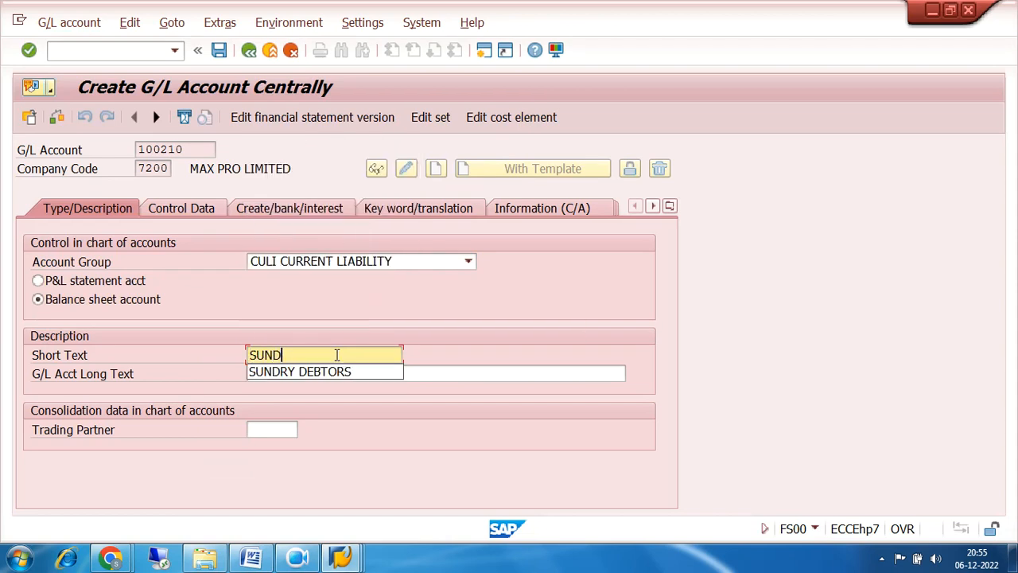
text(RY CRED)
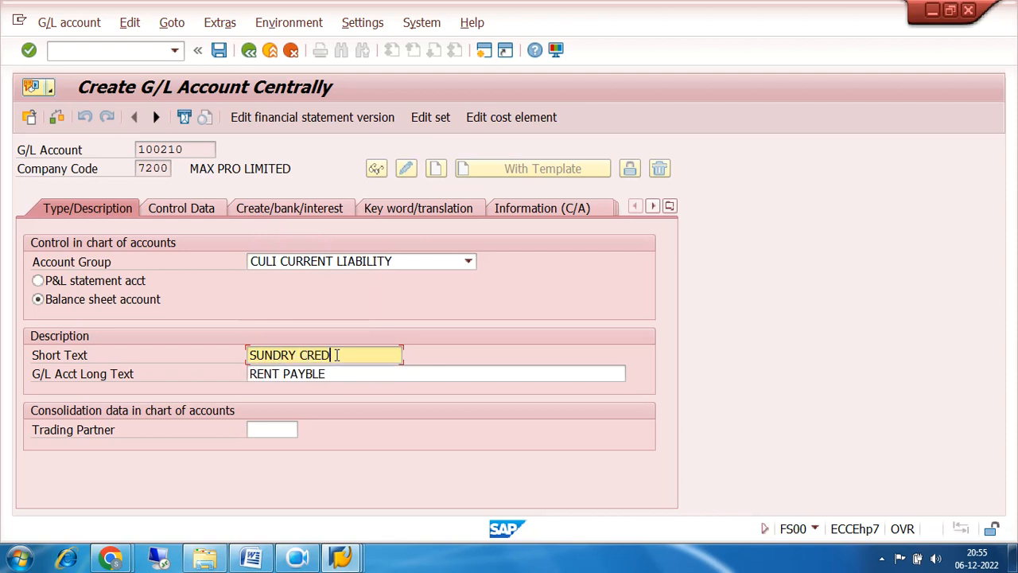
text(ITORS)
key(Tab)
text(SUNDRY CREDITORS)
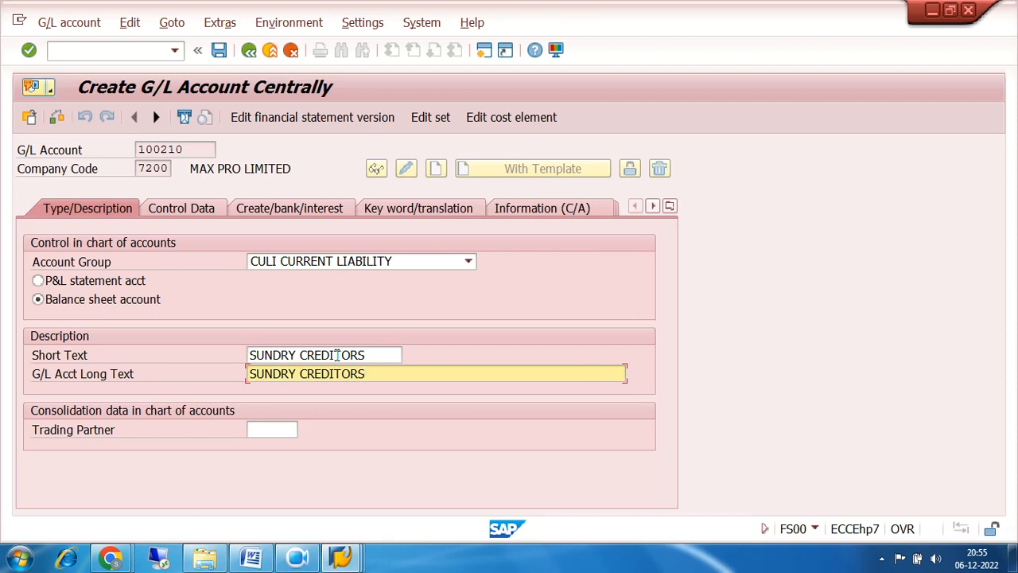
click(182, 208)
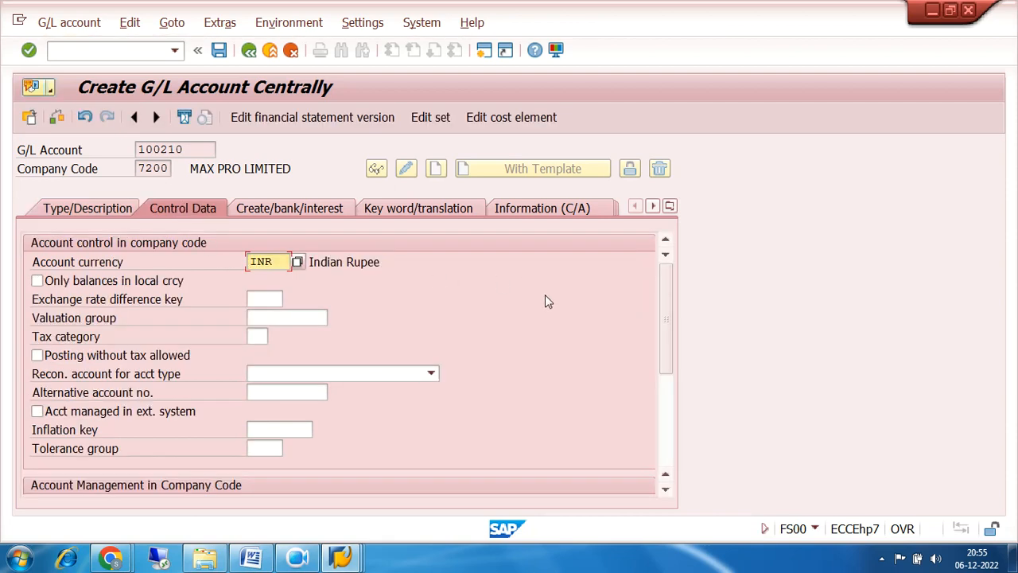
Set 'Recon. account for acct type' to K Vendors on the Control Data tab.
scroll(545, 299, down, 3)
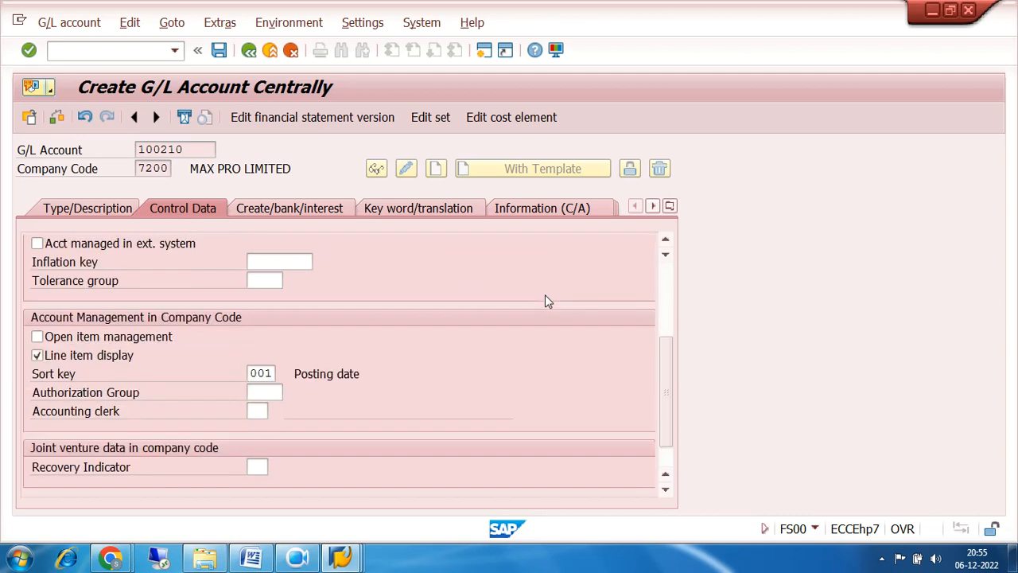
scroll(546, 299, up, 2)
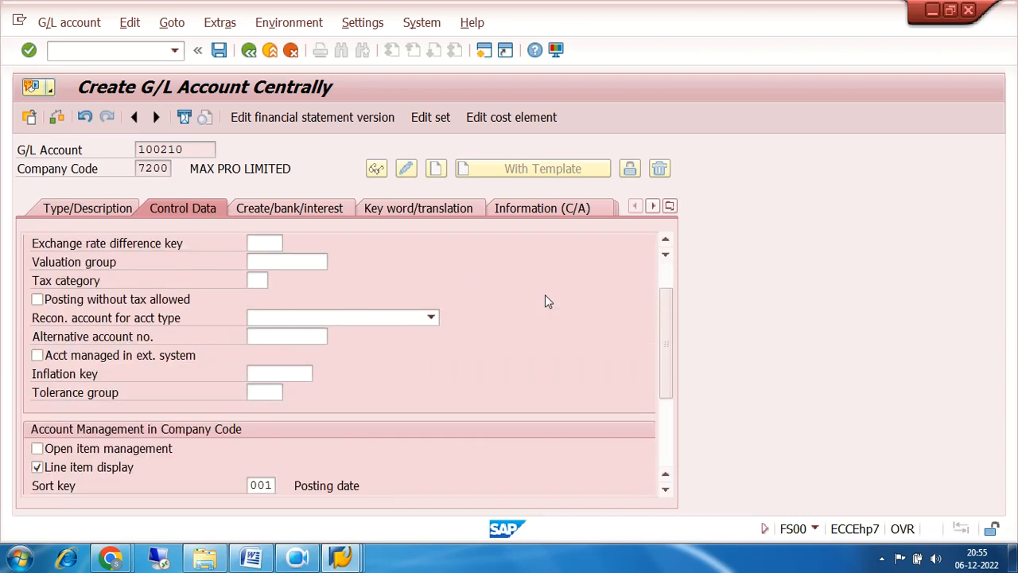
click(429, 318)
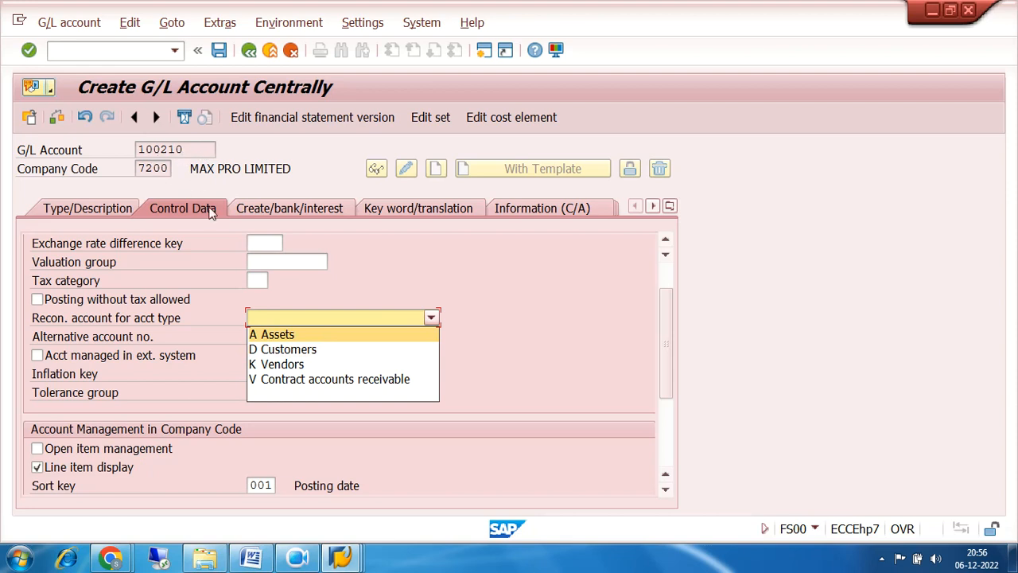
click(295, 364)
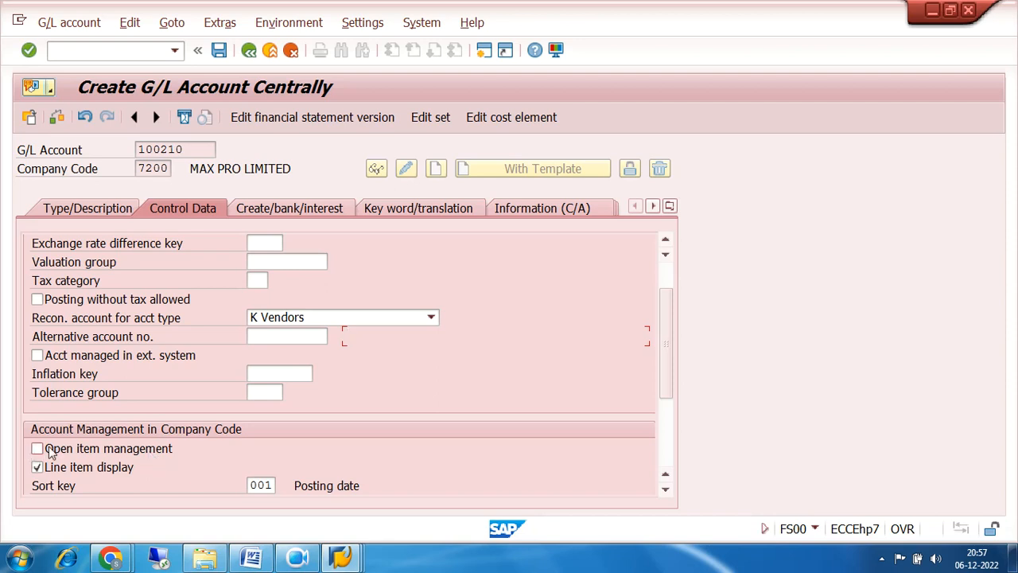
scroll(420, 387, down, 3)
scroll(420, 389, up, 5)
Save account 100210 and go back to the G/L Account Groups overview window.
click(288, 209)
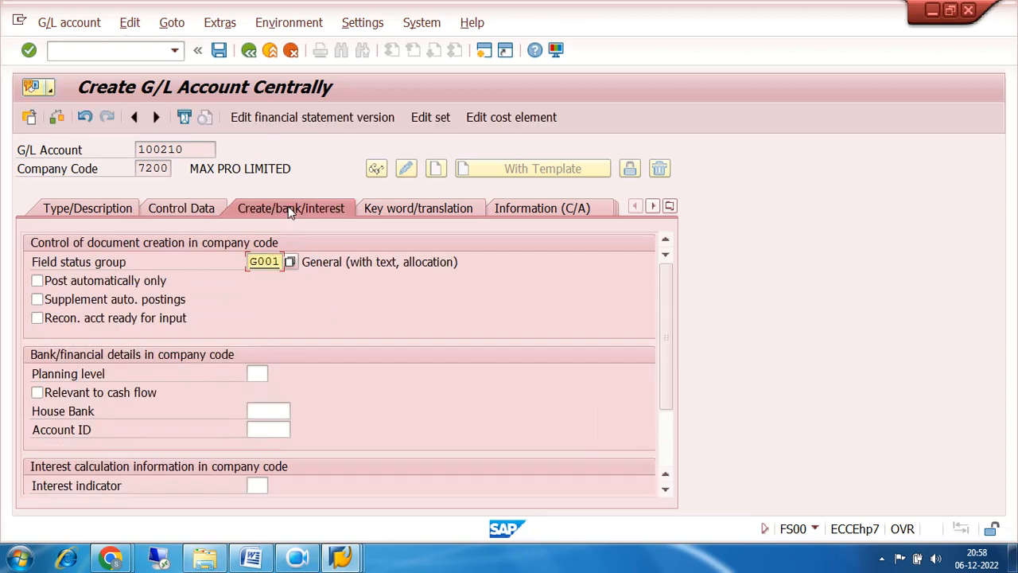
scroll(420, 326, down, 3)
scroll(419, 326, up, 3)
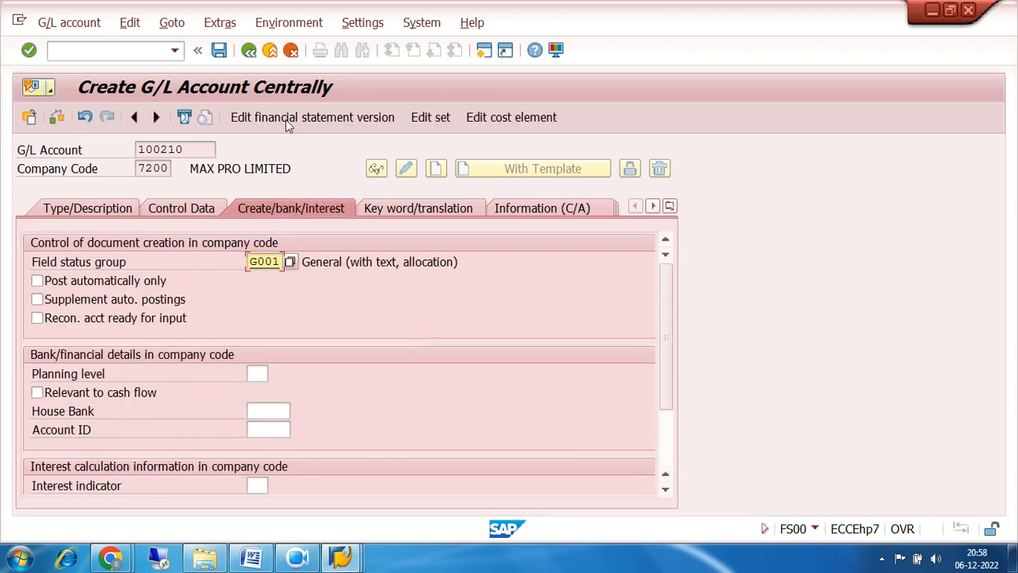
click(221, 54)
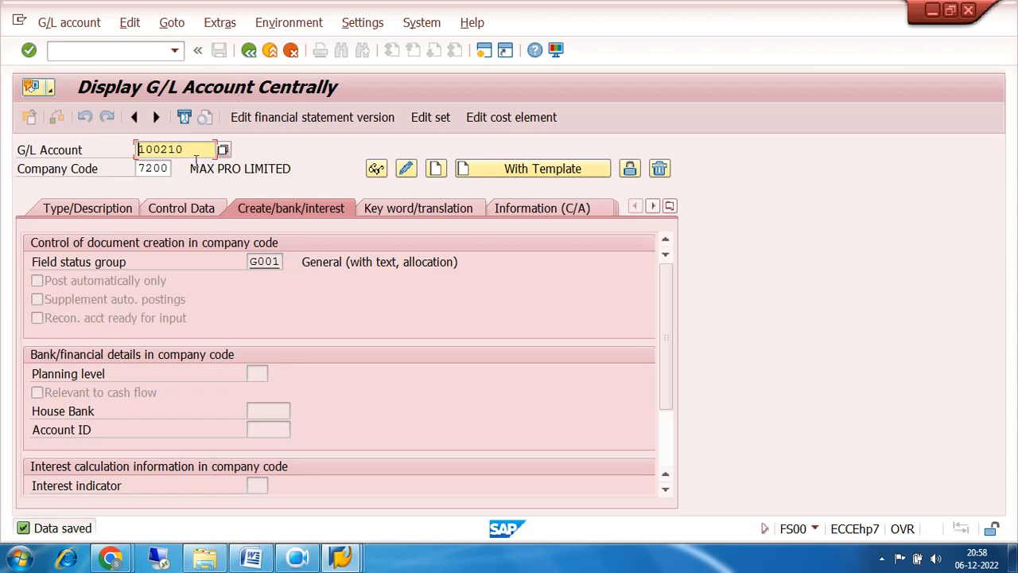
mouse_move(342, 559)
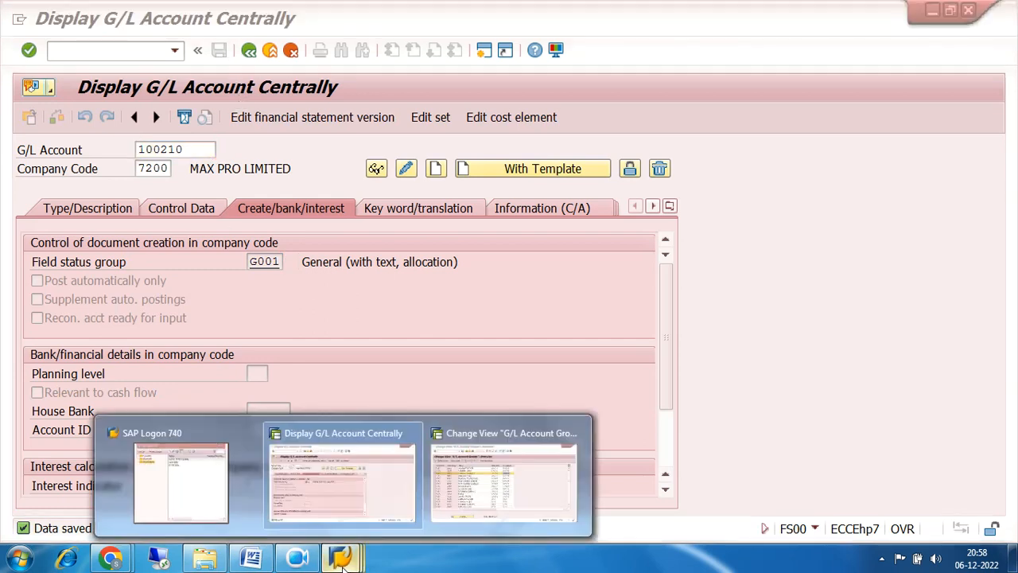
click(509, 469)
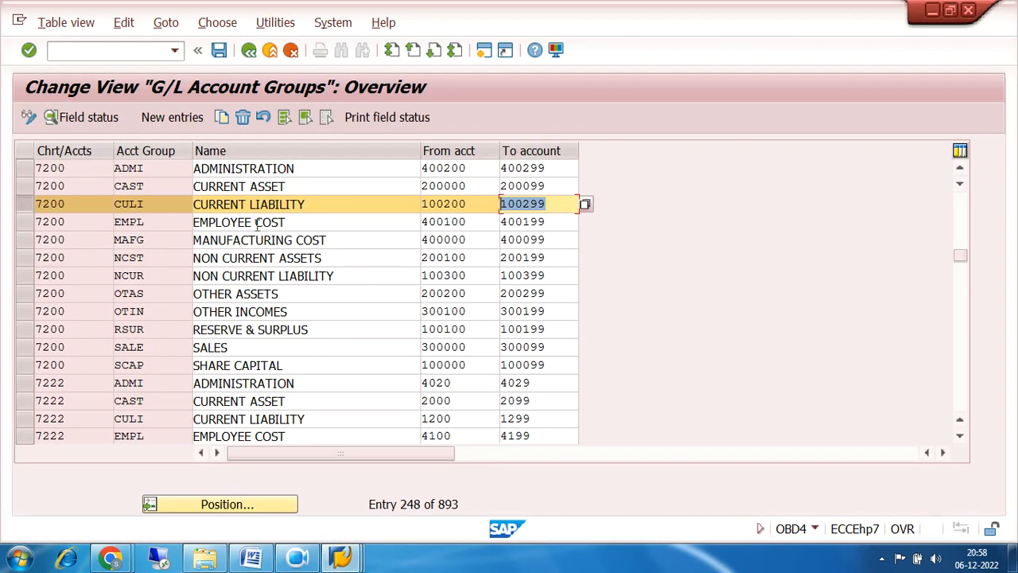
click(24, 205)
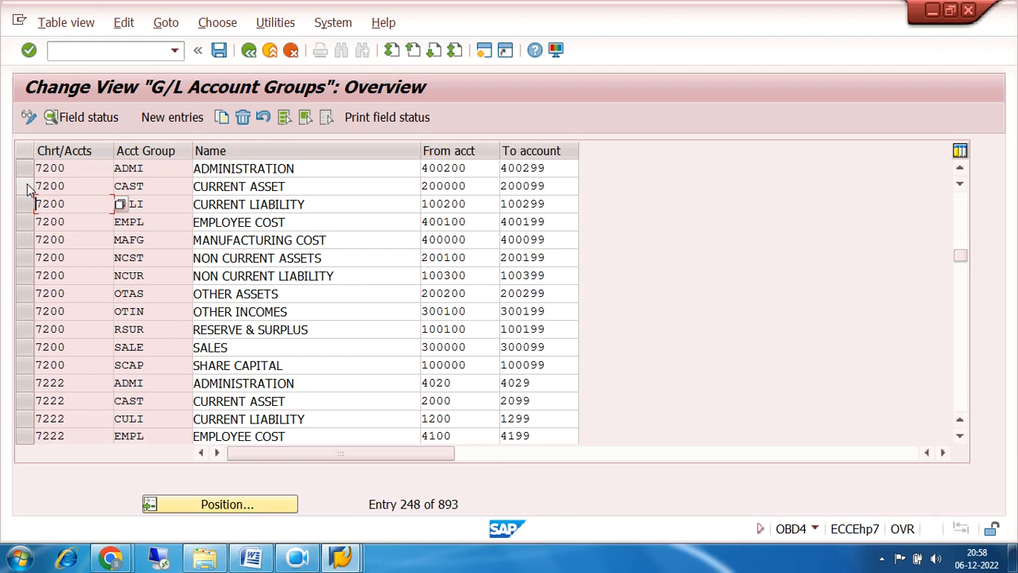
click(25, 187)
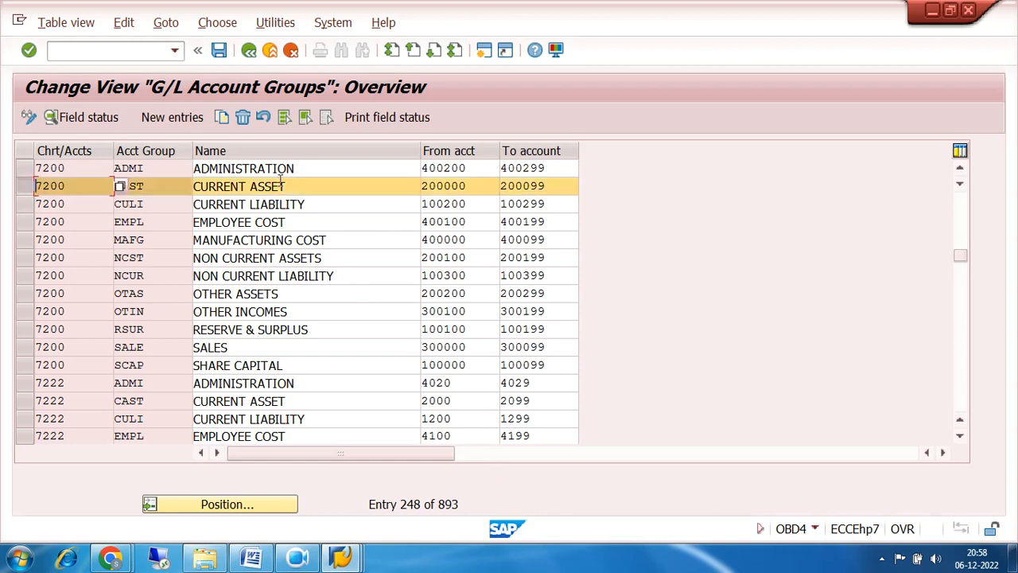
click(318, 185)
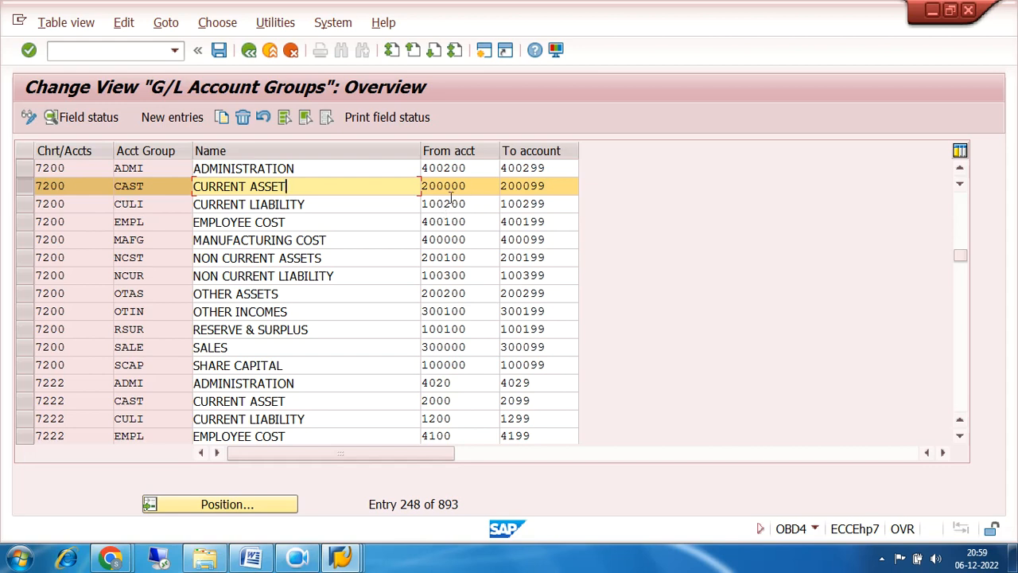
Bring the G/L account window forward and list company code 7200's G/L accounts sorted by number.
click(340, 559)
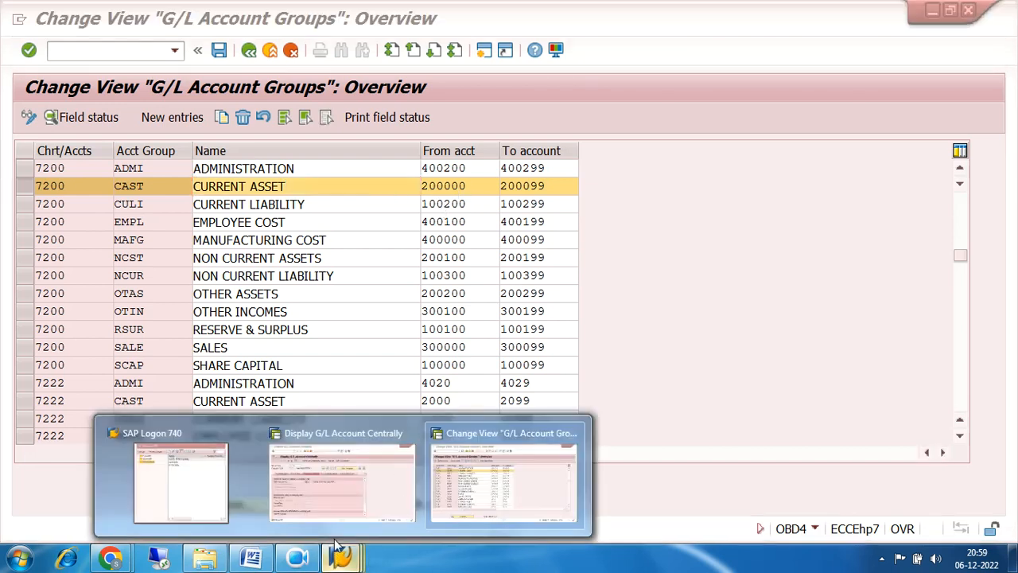
click(342, 484)
click(223, 151)
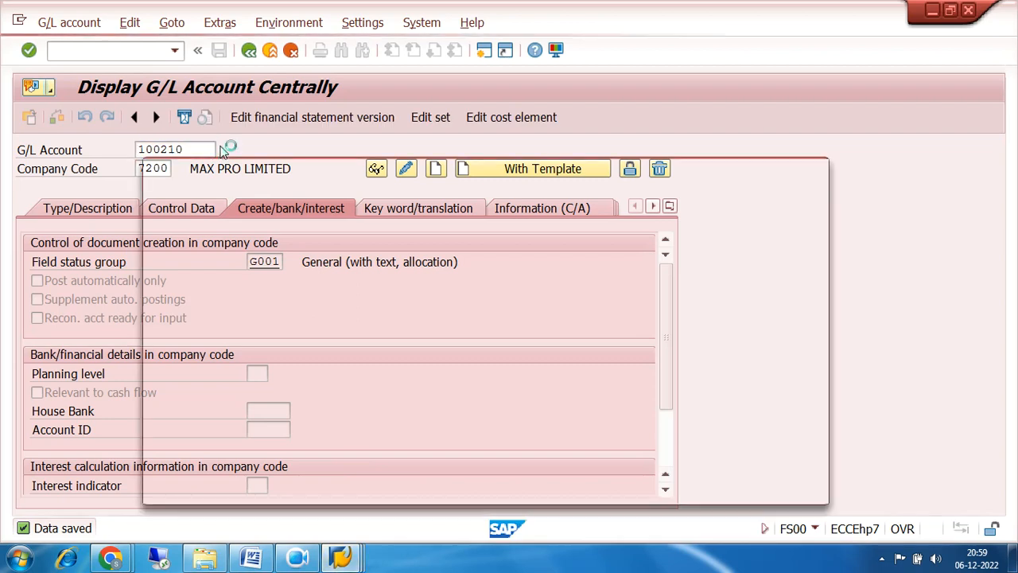
click(762, 480)
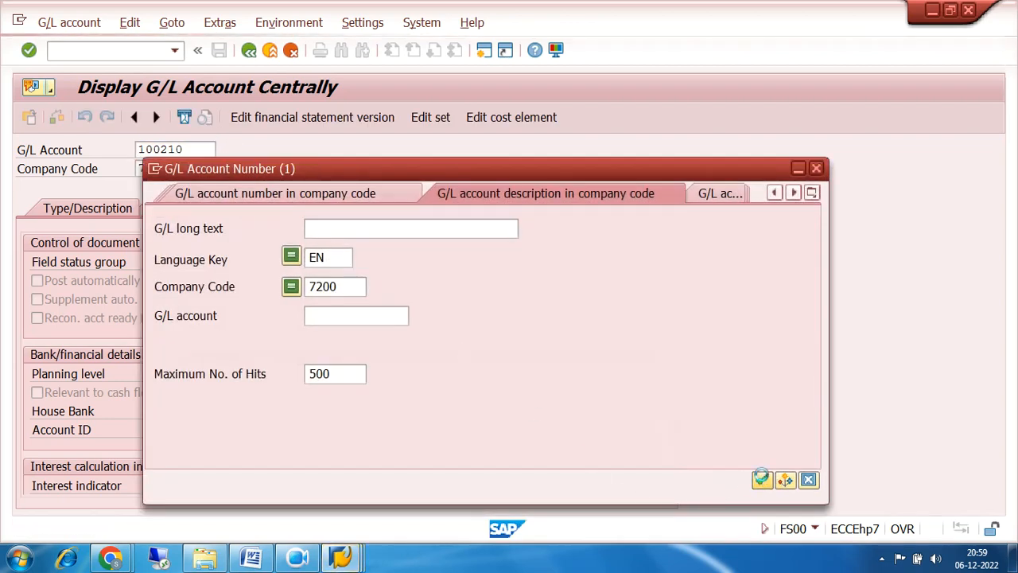
click(427, 96)
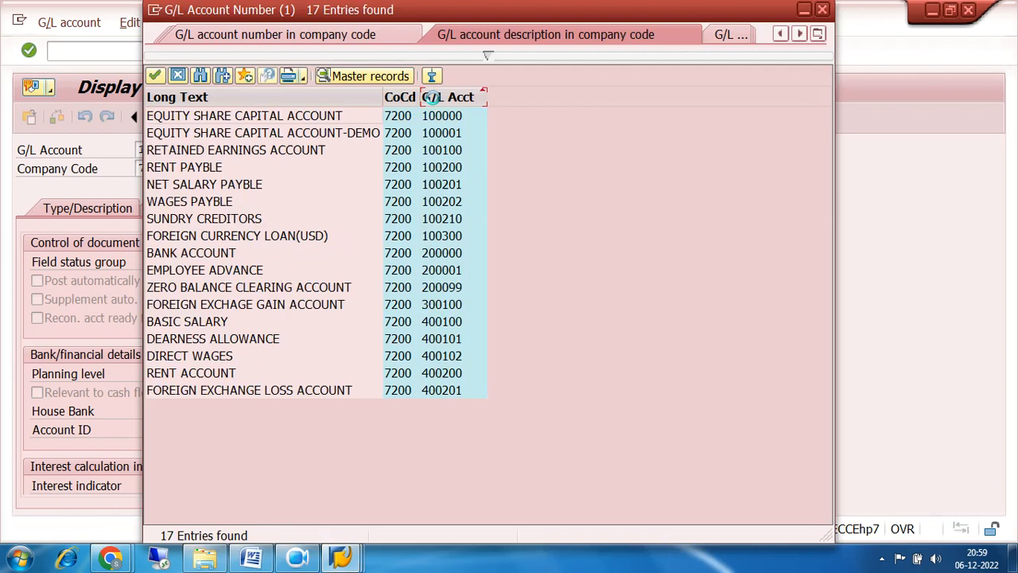
Review the 200000-range accounts, such as 200001 EMPLOYEE ADVANCE and 200099, then close the hit list.
click(448, 253)
click(451, 272)
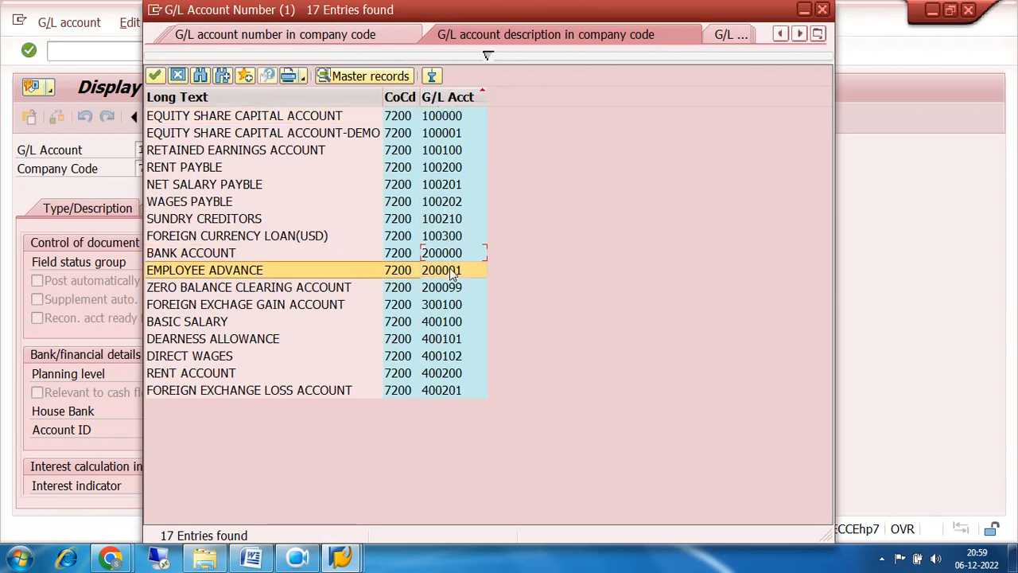
click(452, 284)
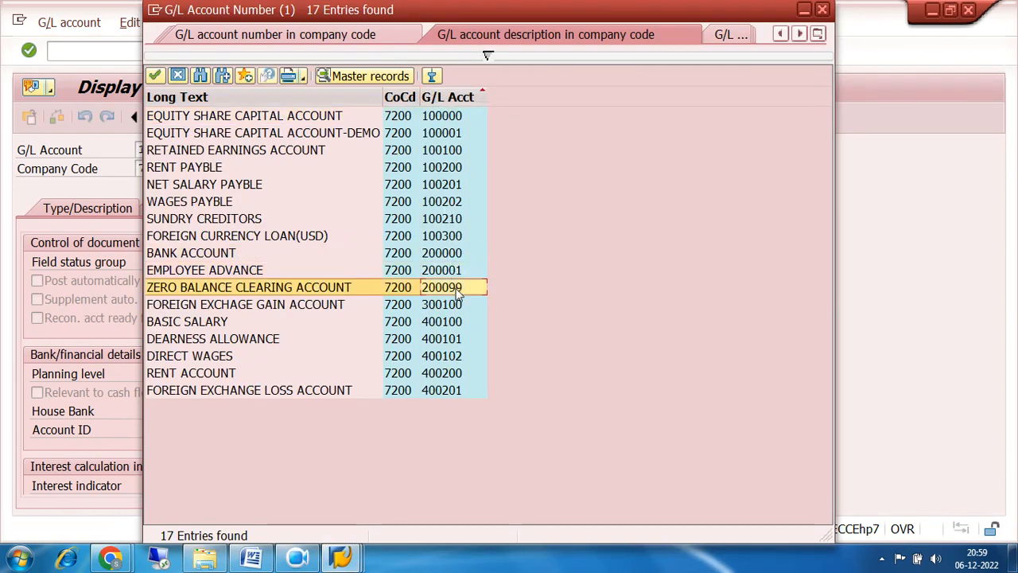
click(449, 254)
click(450, 274)
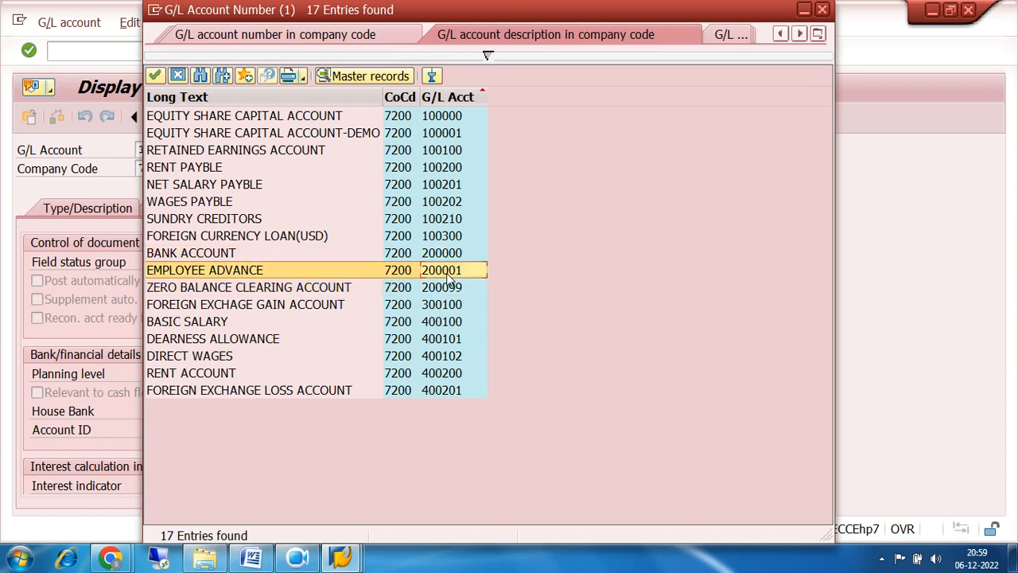
click(451, 290)
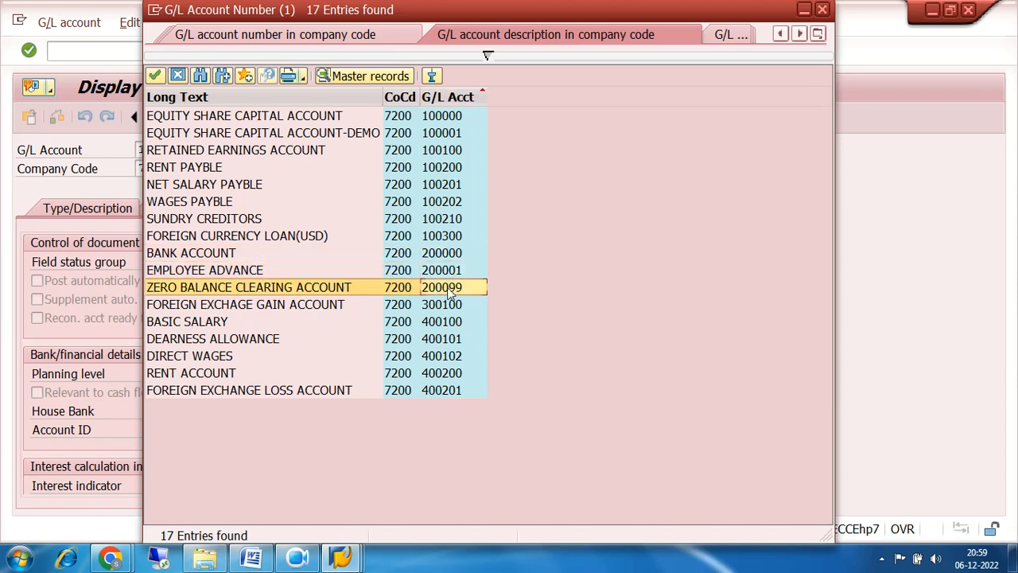
click(448, 273)
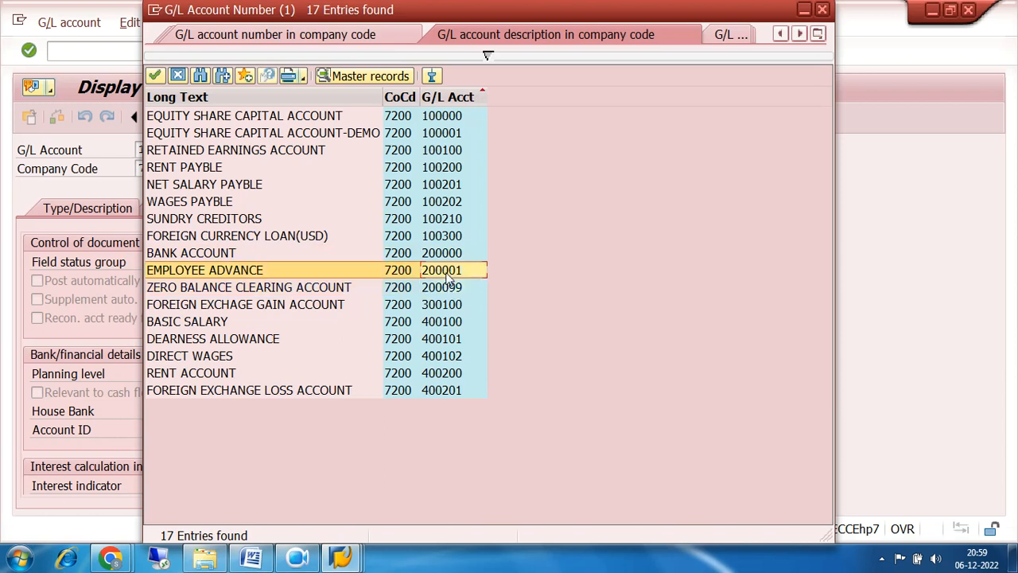
mouse_move(342, 557)
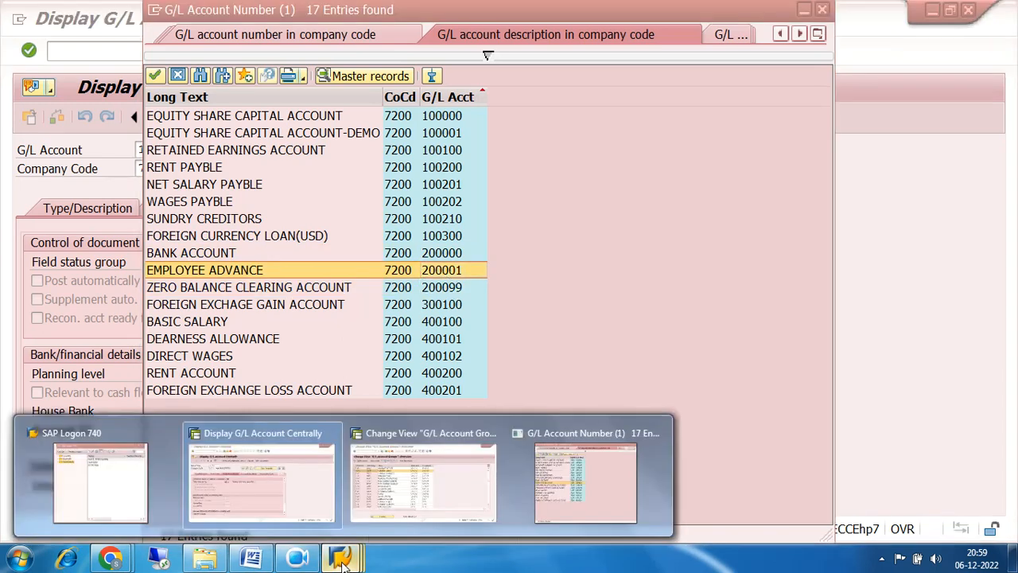
click(275, 493)
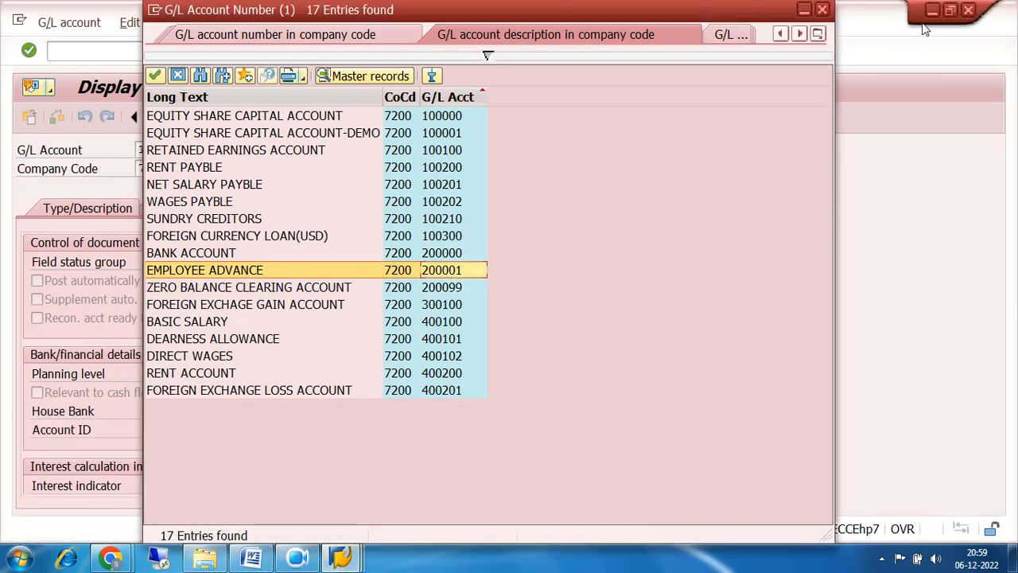
click(823, 11)
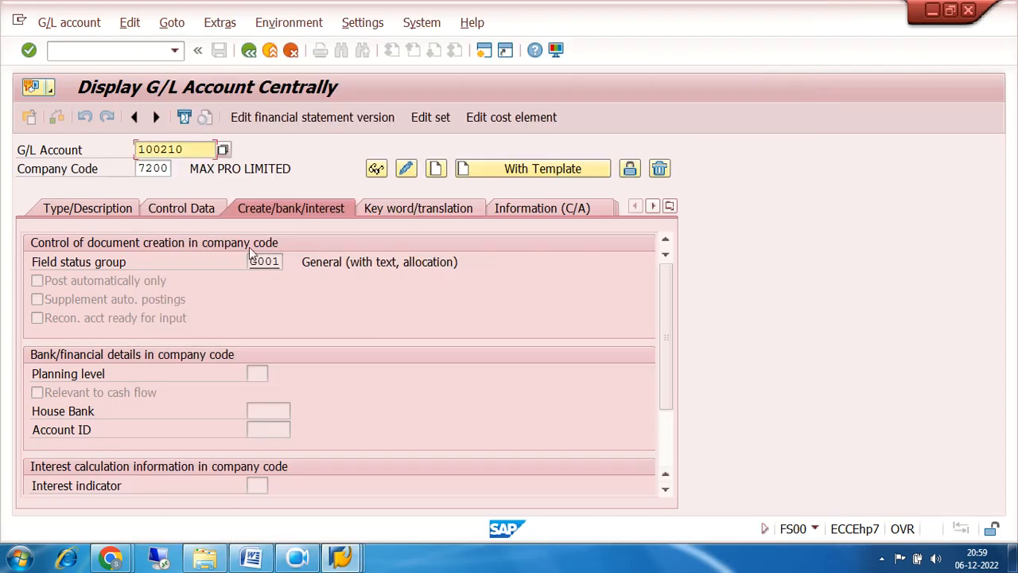
Create G/L account 200010 in company code 7200 with reference account 200000 as the template.
click(190, 148)
key(BackSpace)
key(BackSpace)
key(BackSpace)
key(BackSpace)
key(BackSpace)
key(BackSpace)
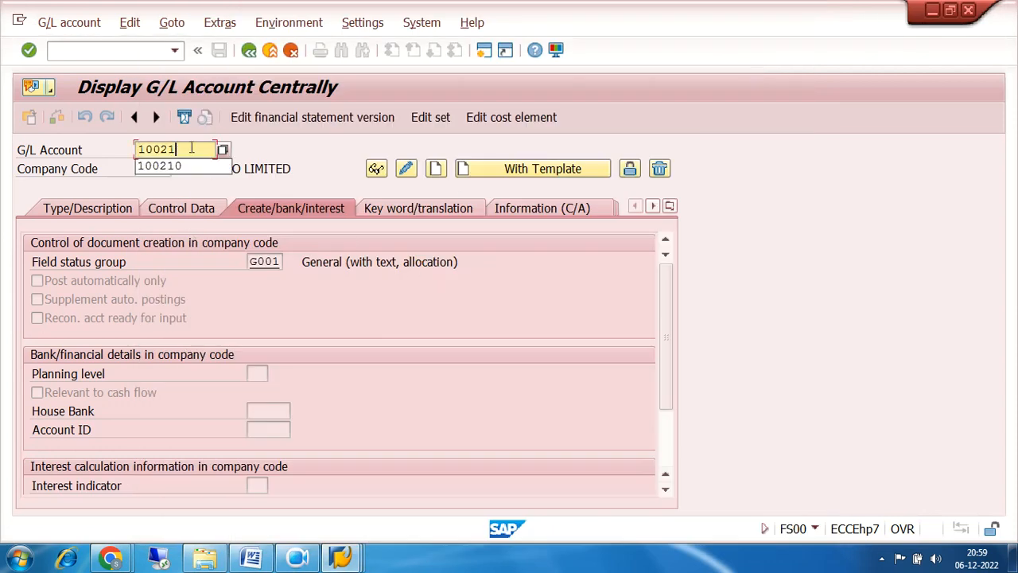
text(200010)
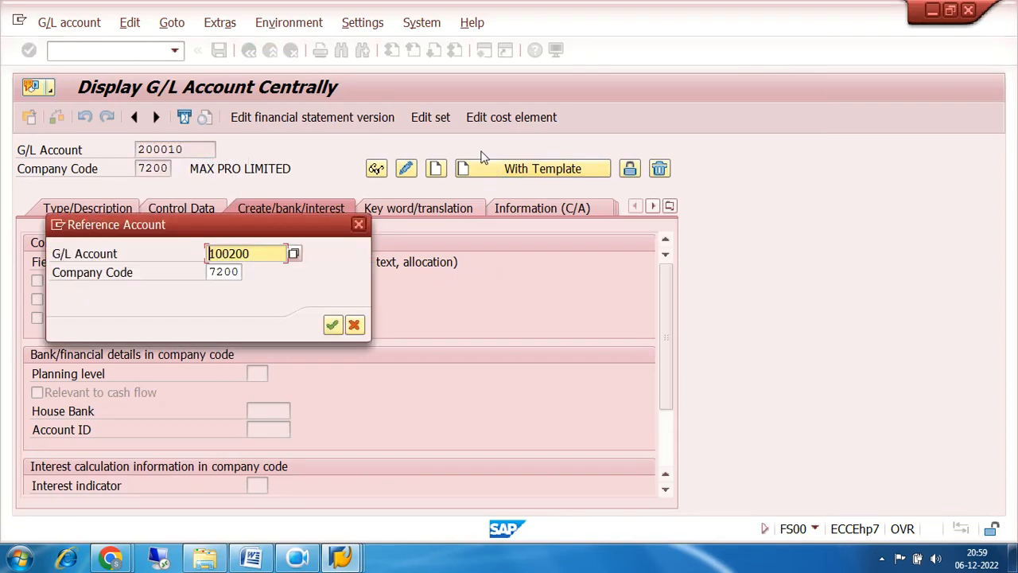
text(200000)
key(Return)
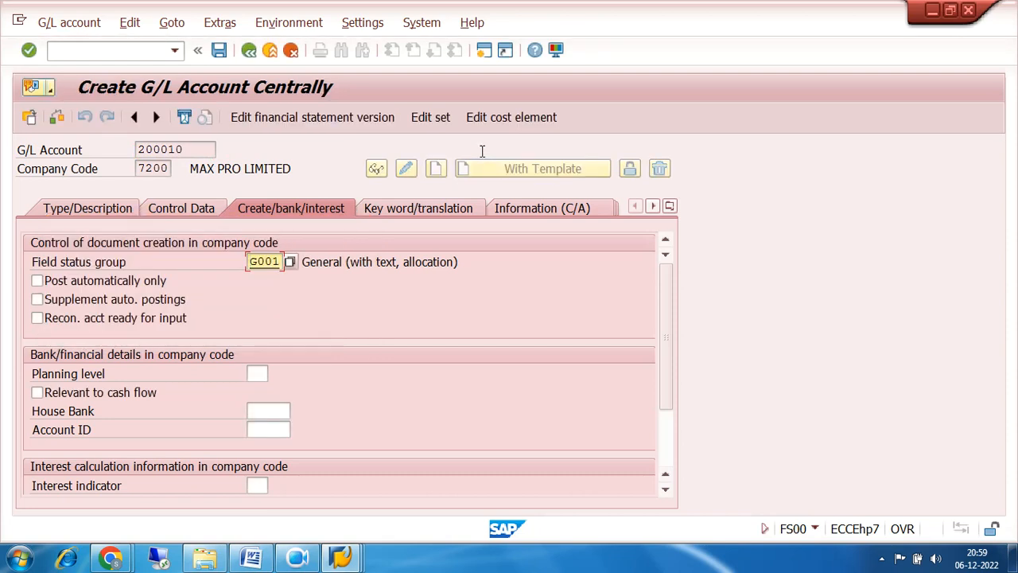
Replace the copied BANK ACCOUNT short text with INVEN RAW MAT(FI).
click(83, 210)
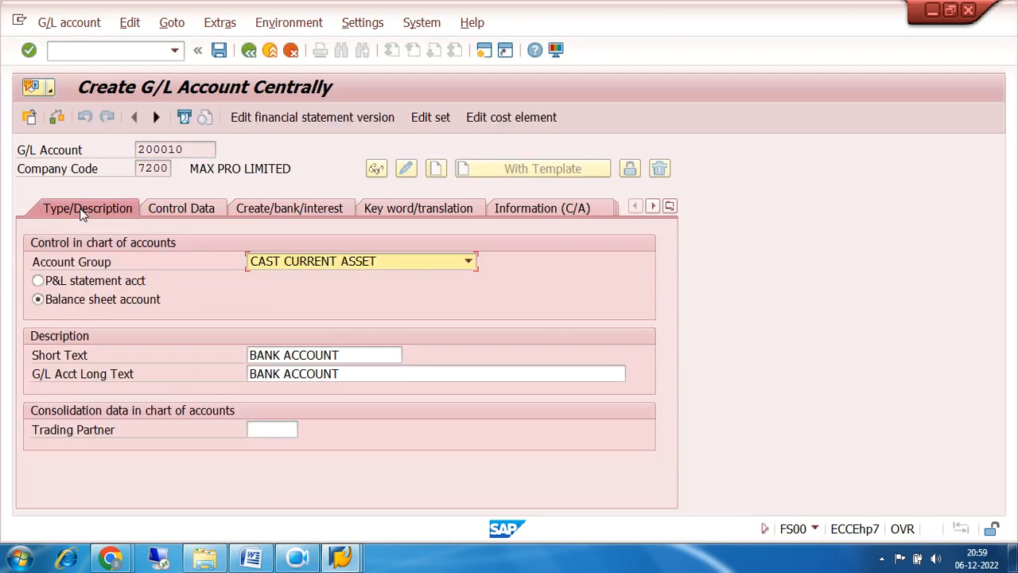
click(350, 358)
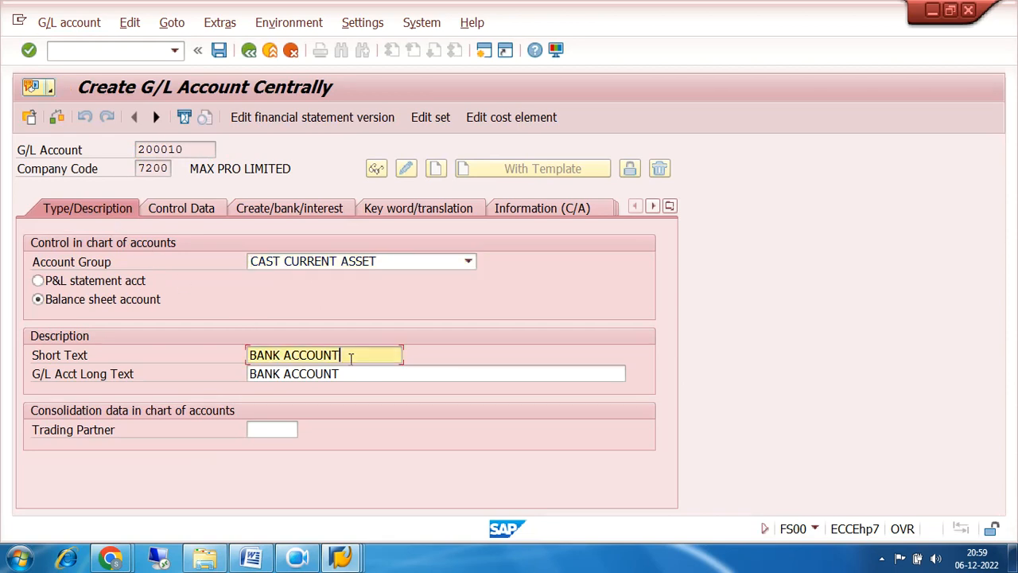
key(BackSpace)
key(BackSpace)
key(BackSpace)
key(BackSpace)
key(BackSpace)
key(BackSpace)
key(BackSpace)
key(BackSpace)
key(BackSpace)
key(BackSpace)
key(BackSpace)
key(BackSpace)
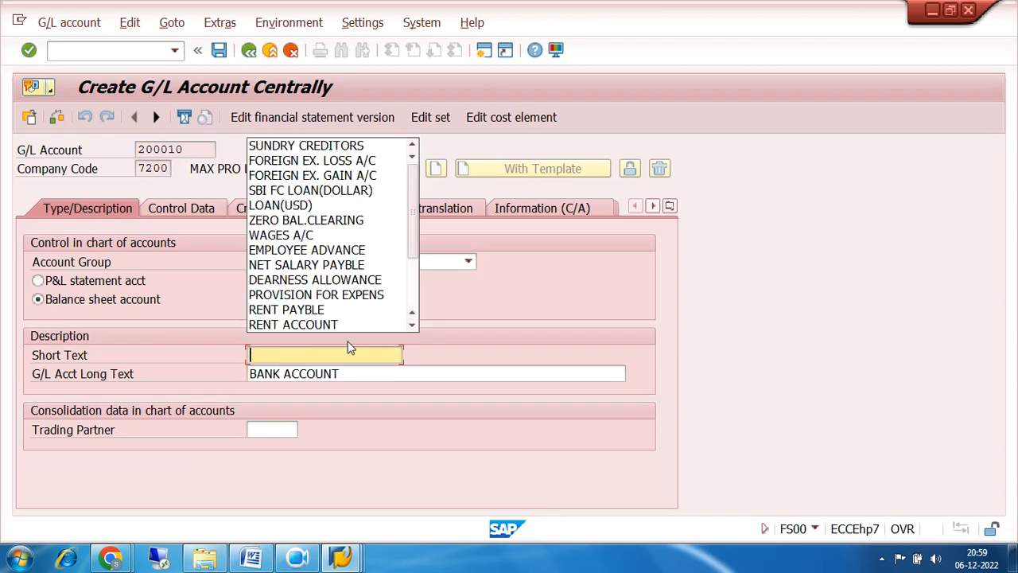
text(INVEN)
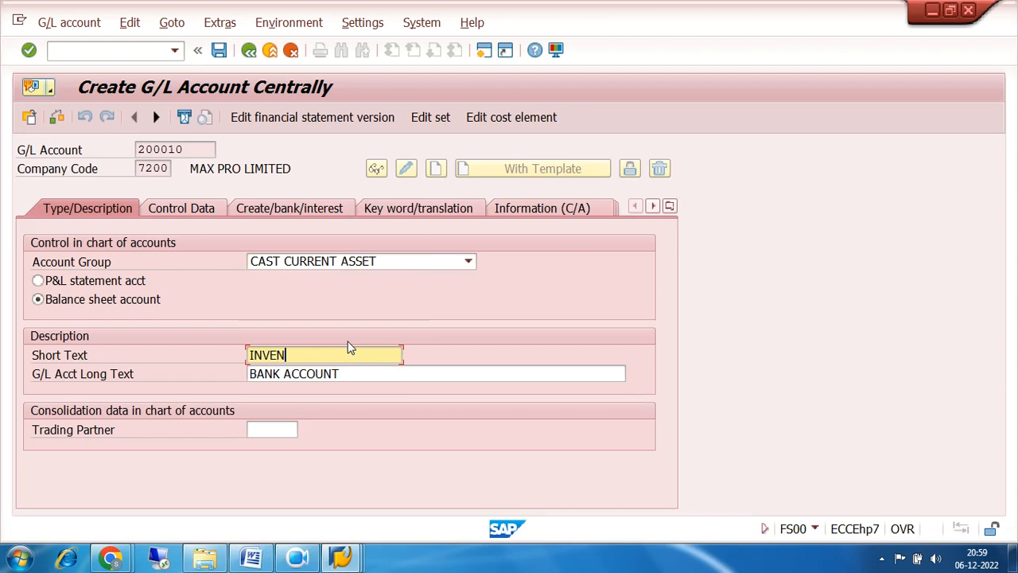
text(TORY)
text( RAW MA)
text(T)
key(Left)
key(Left)
key(Left)
key(Left)
key(Left)
key(Left)
key(Left)
key(BackSpace)
key(BackSpace)
key(BackSpace)
key(BackSpace)
key(Right)
key(Right)
key(Right)
key(Right)
key(Right)
key(Right)
key(Right)
key(Right)
key(Right)
key(Right)
key(Left)
text((R))
Set the long text to INVENTORY RAW MATERIAL(FI) and review the control data and creation settings.
key(Tab)
key(BackSpace)
key(BackSpace)
key(BackSpace)
key(BackSpace)
key(BackSpace)
key(BackSpace)
key(BackSpace)
key(BackSpace)
key(BackSpace)
key(BackSpace)
key(BackSpace)
key(BackSpace)
text(INVE)
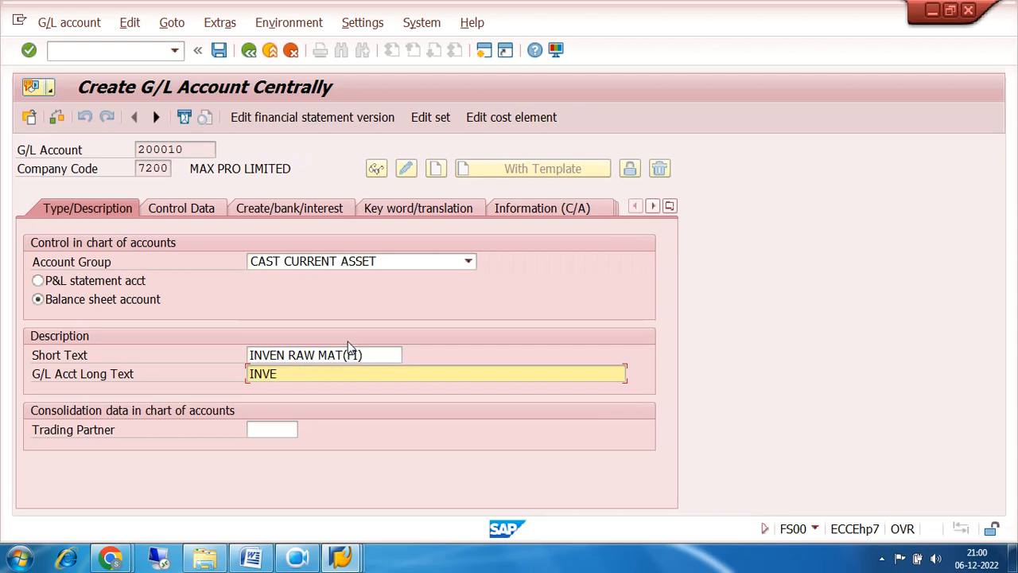
text(NTORY RAW MATERIAL()
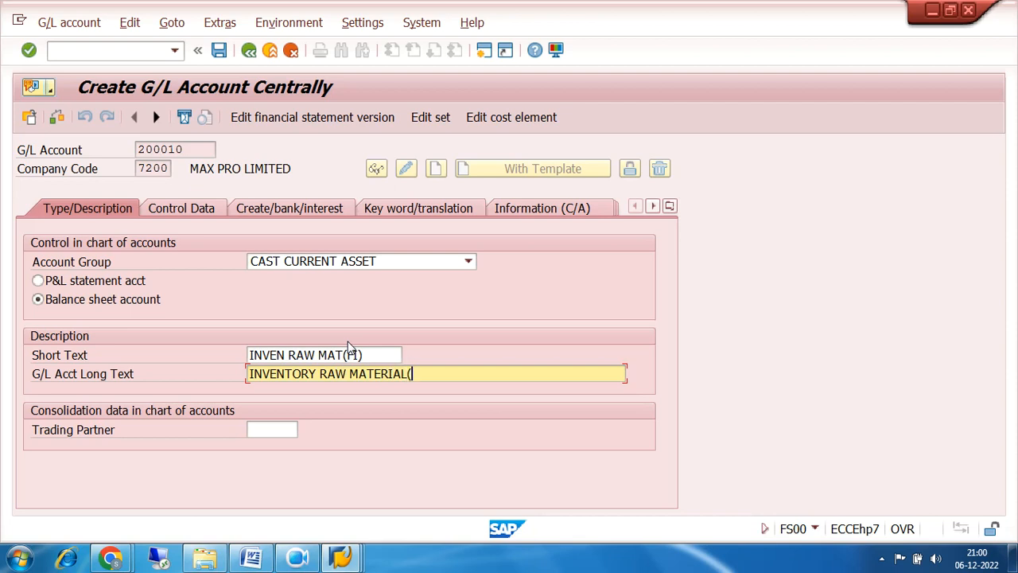
text(FI))
click(171, 212)
scroll(432, 352, down, 5)
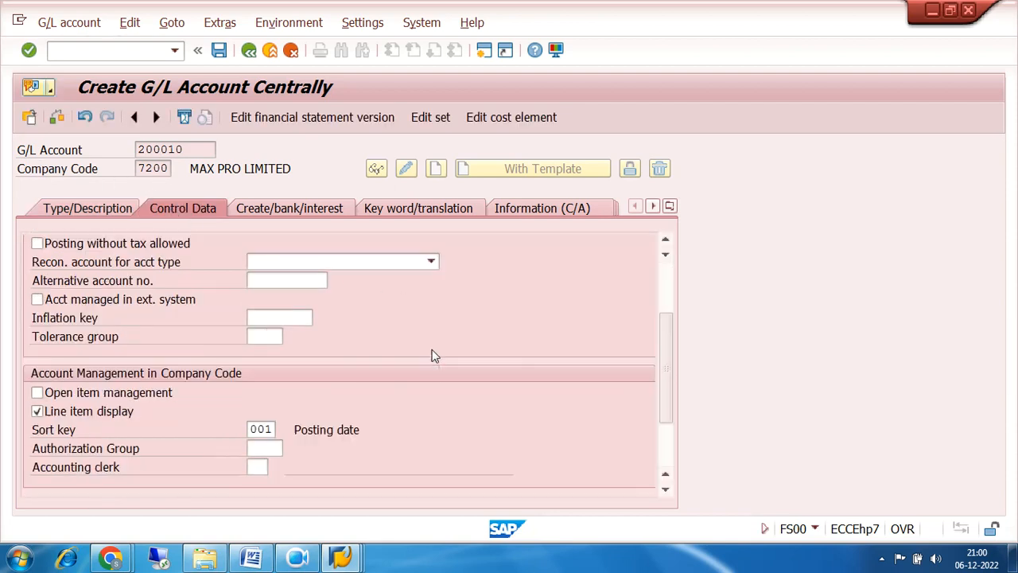
scroll(434, 355, up, 5)
click(318, 208)
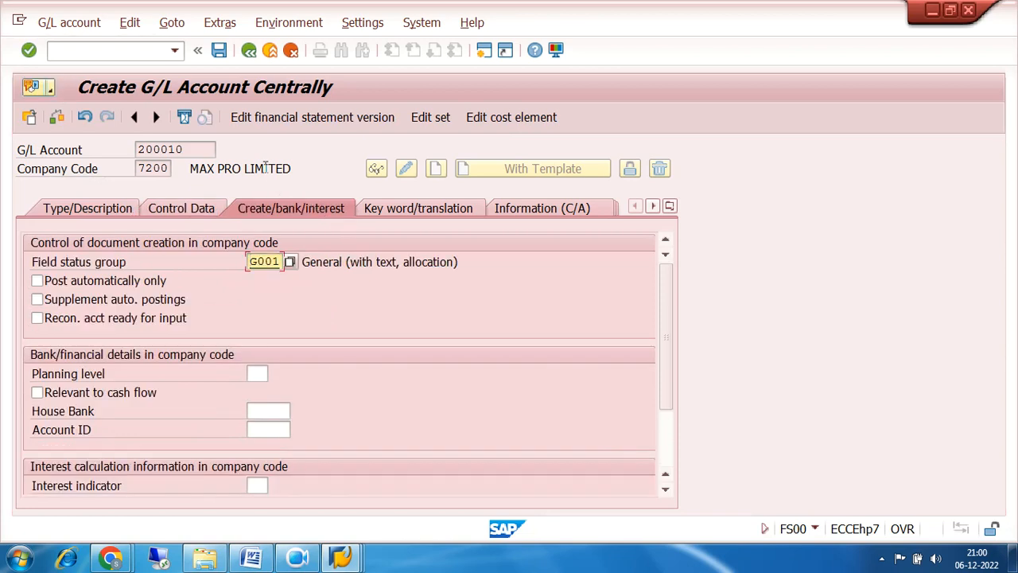
Save account 200010, accept the warning, and return to the SAP Easy Access menu.
click(217, 51)
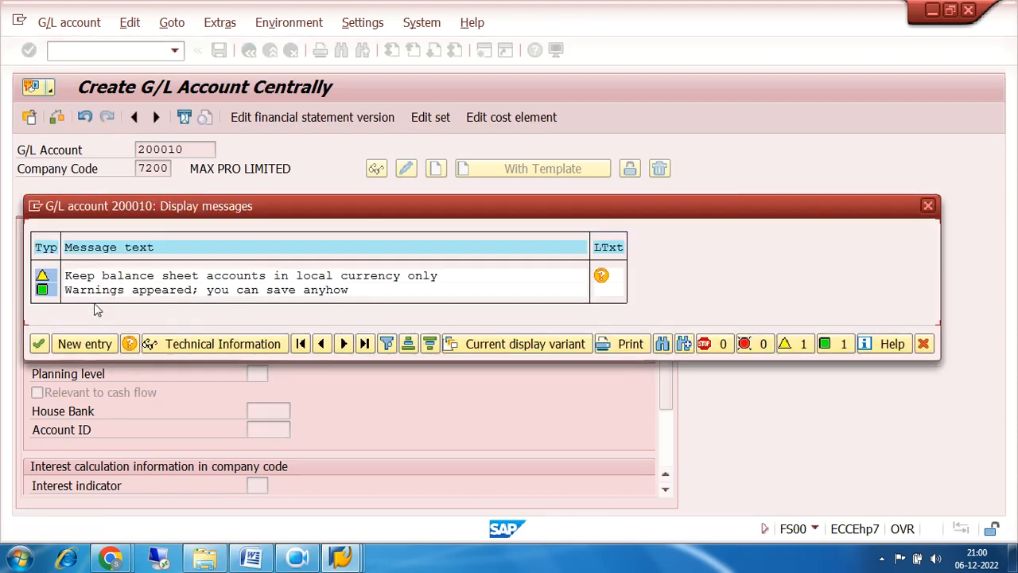
click(38, 350)
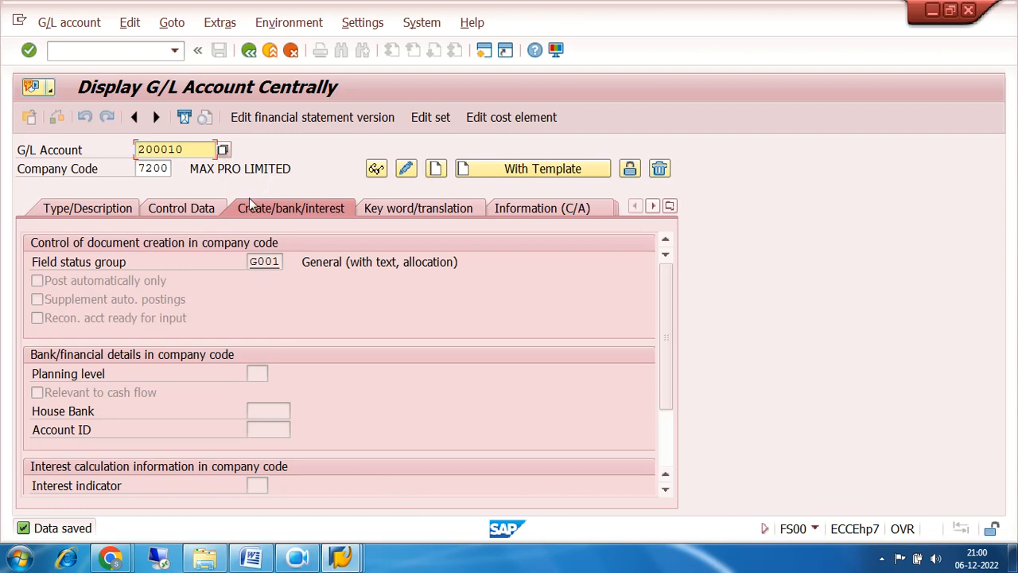
click(250, 53)
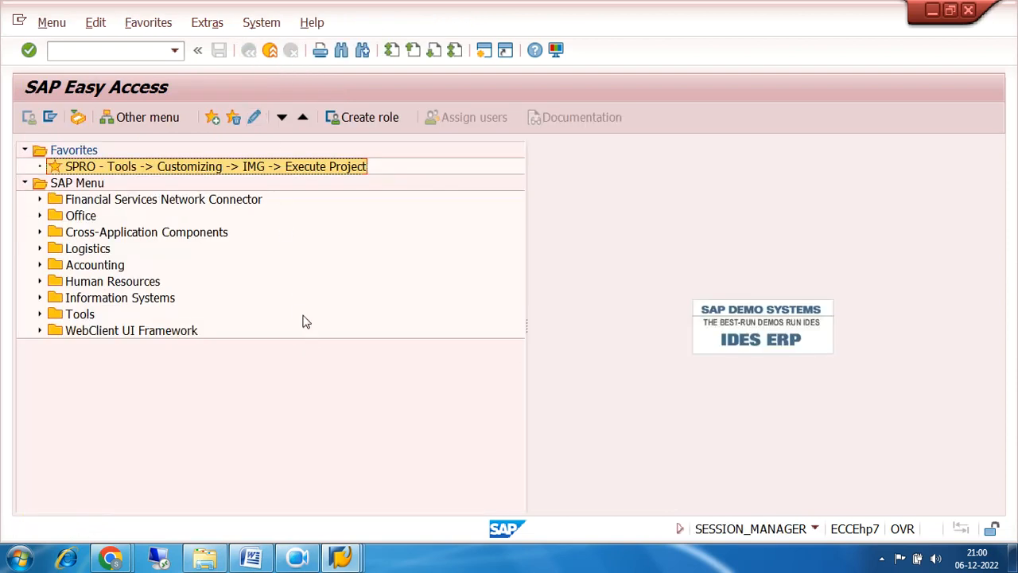
Expand Accounting > Financial Accounting > Accounts Payable > Master Records and launch FK01 Create.
click(40, 265)
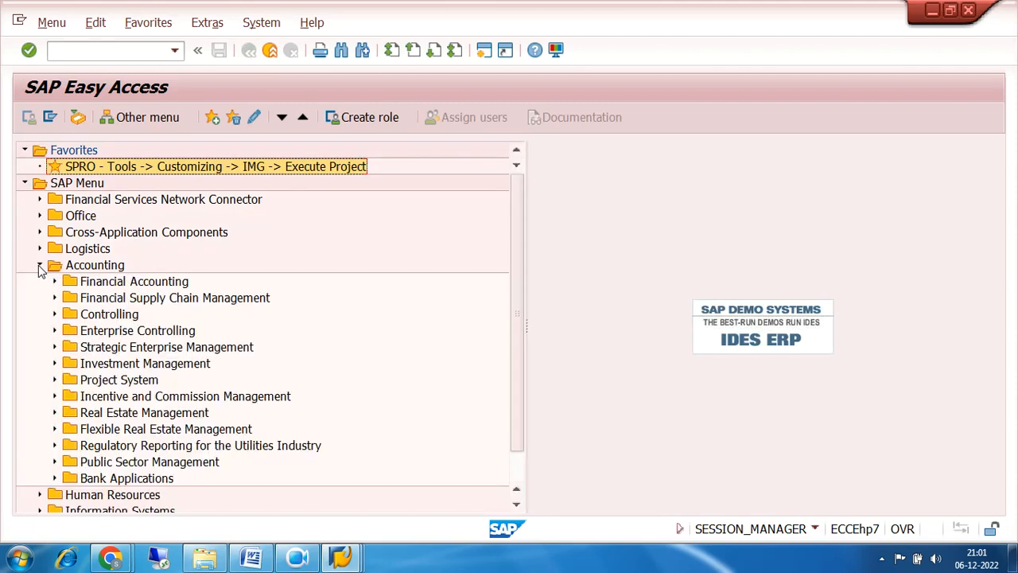
click(40, 265)
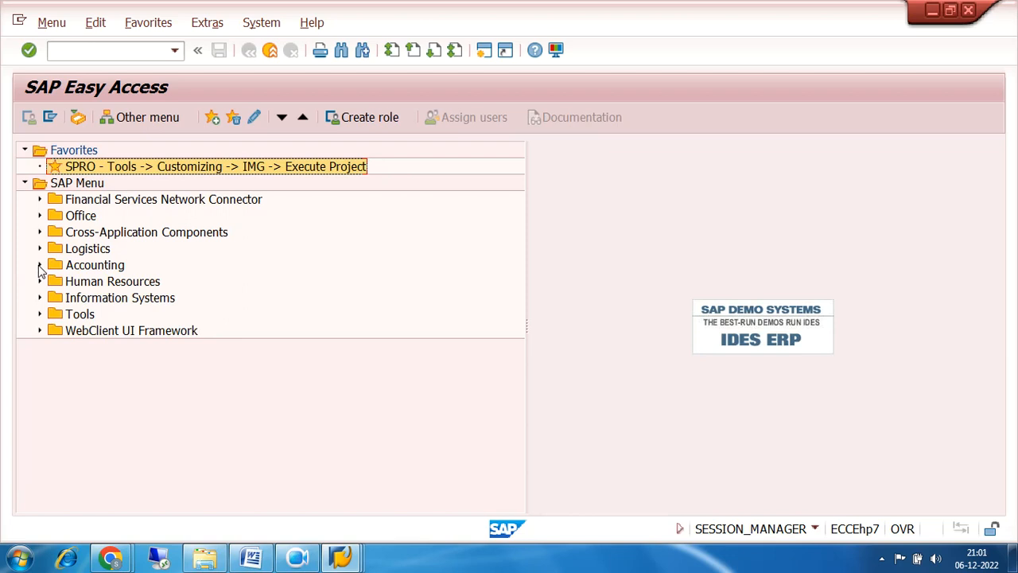
click(39, 266)
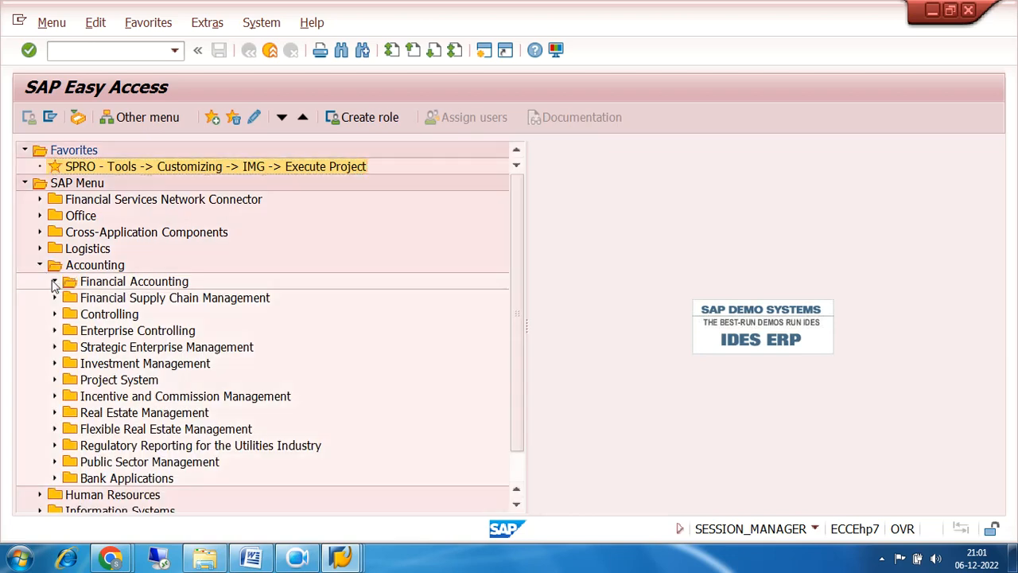
click(54, 282)
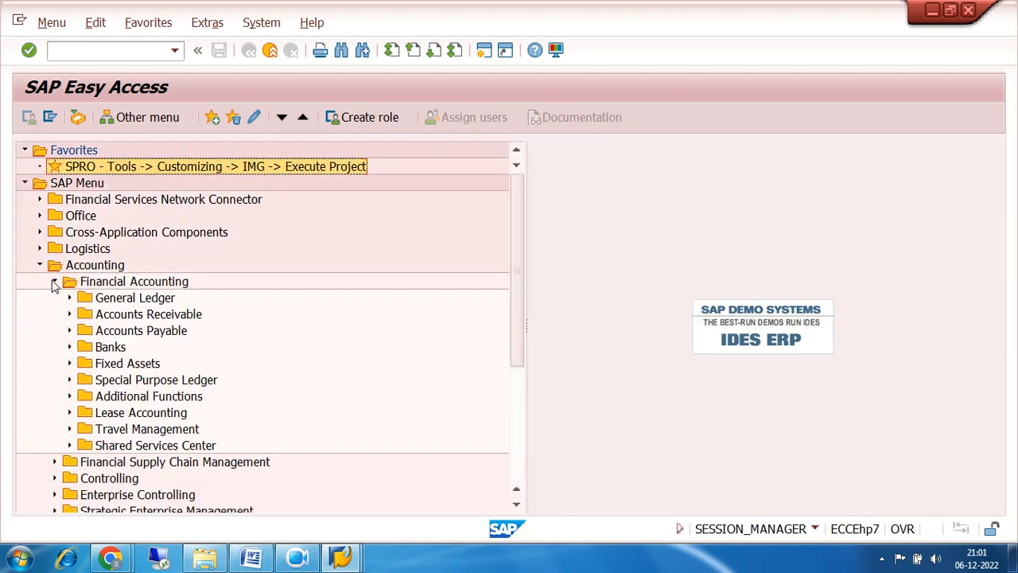
click(69, 331)
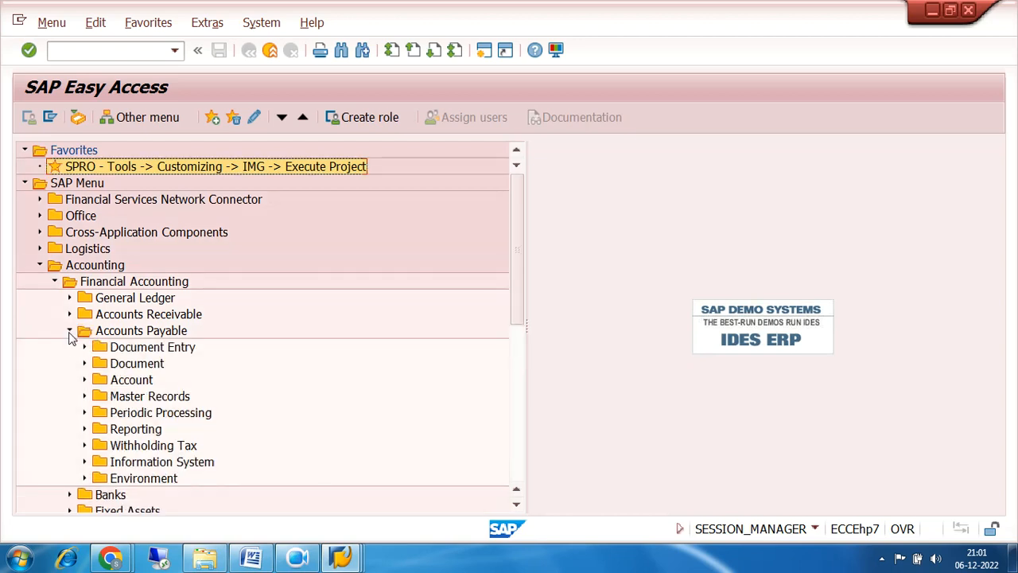
click(84, 396)
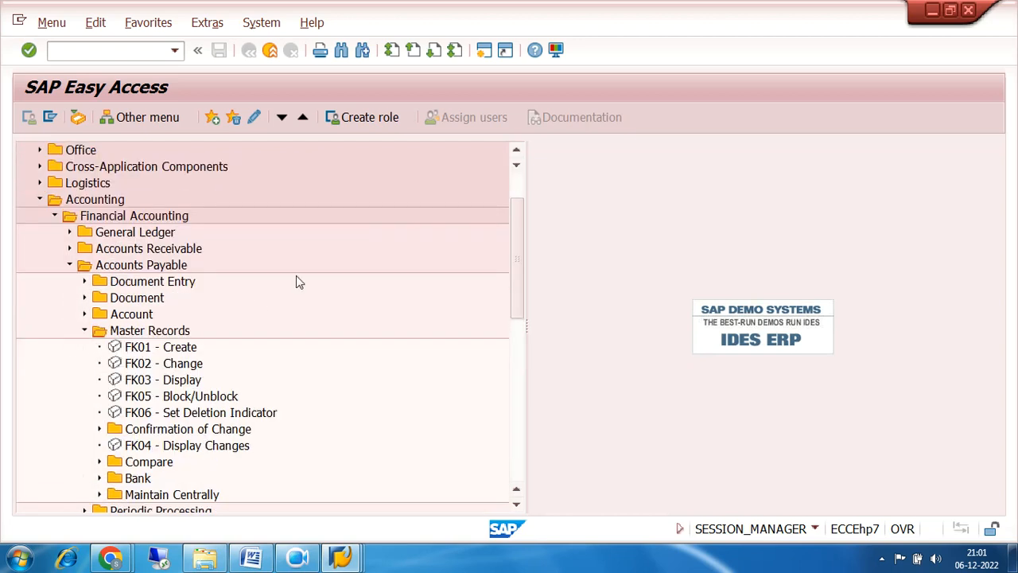
scroll(291, 288, down, 2)
click(170, 285)
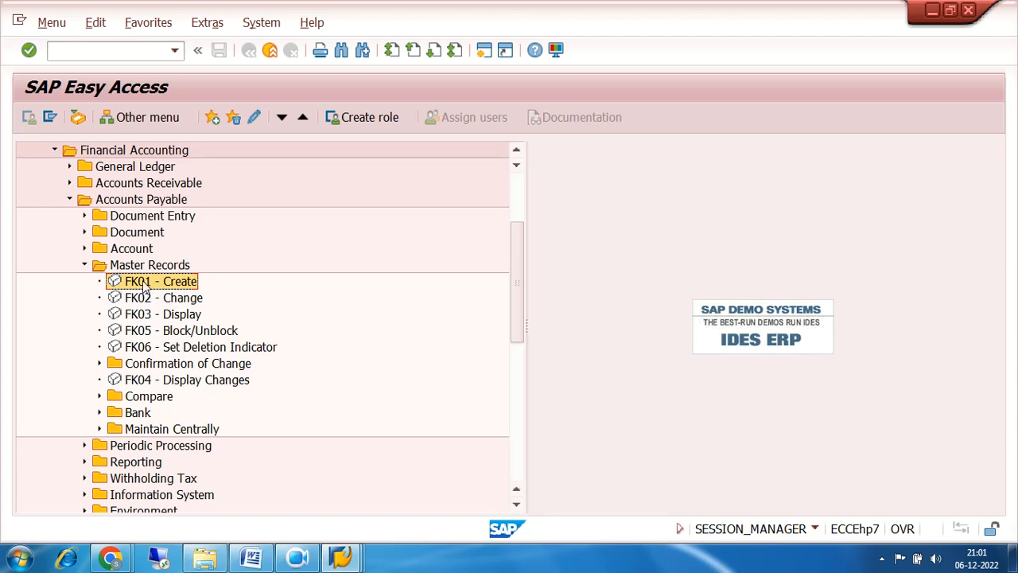
double_click(151, 282)
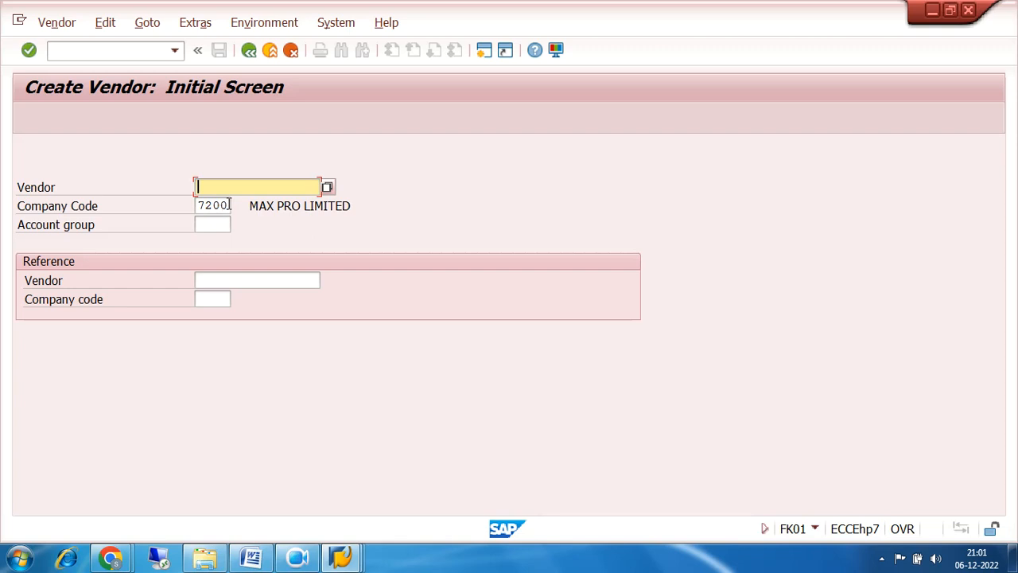
Choose account group 720F FI VENDOR GROUP OF 7200 and continue to the Address screen.
drag(230, 204, 173, 212)
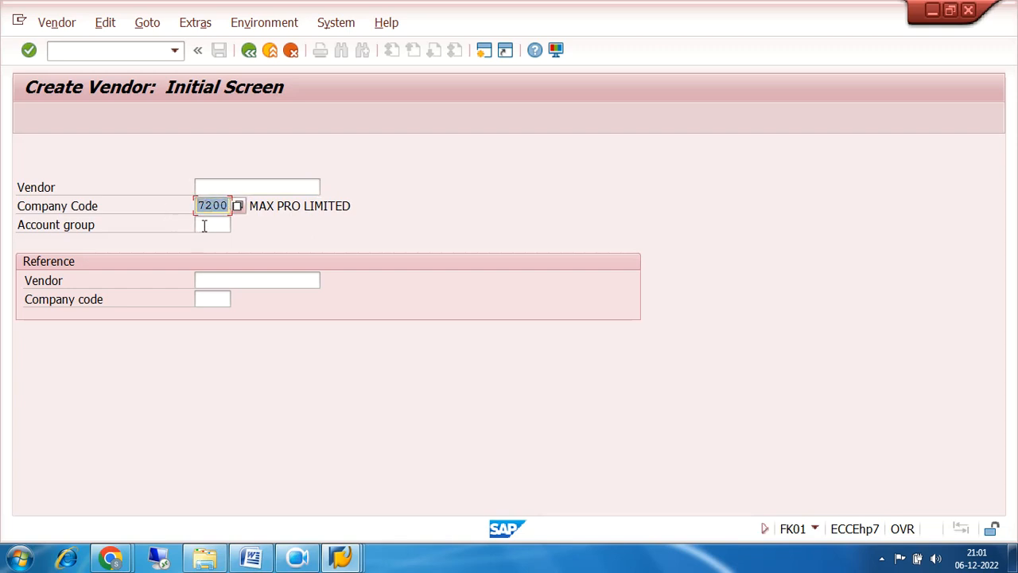
click(203, 226)
click(238, 225)
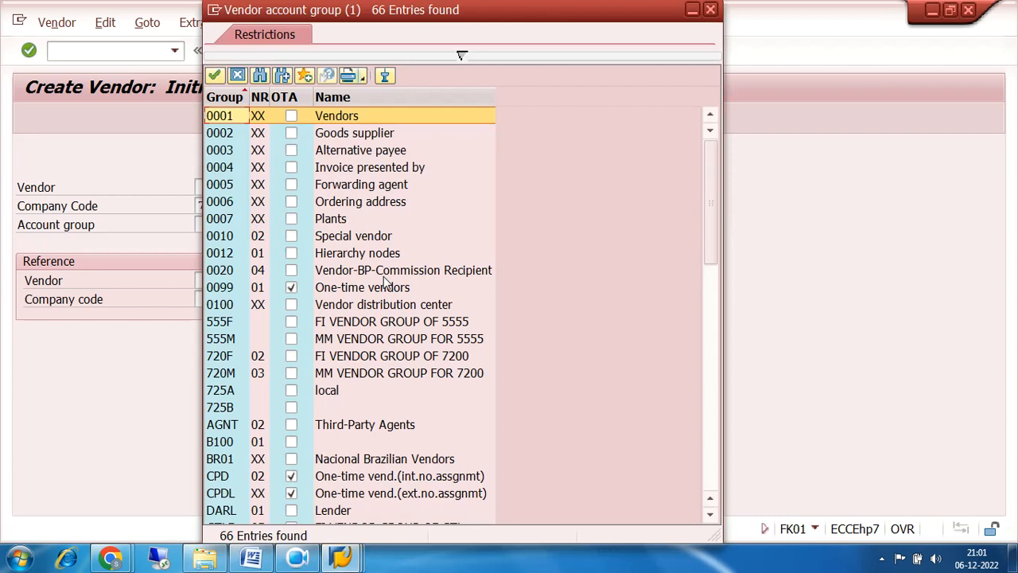
click(233, 362)
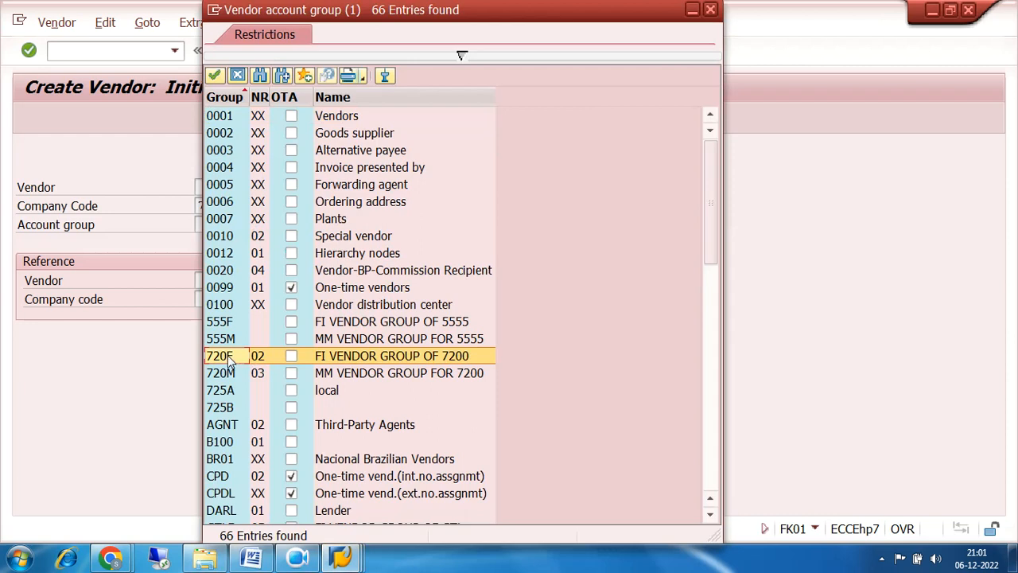
double_click(229, 358)
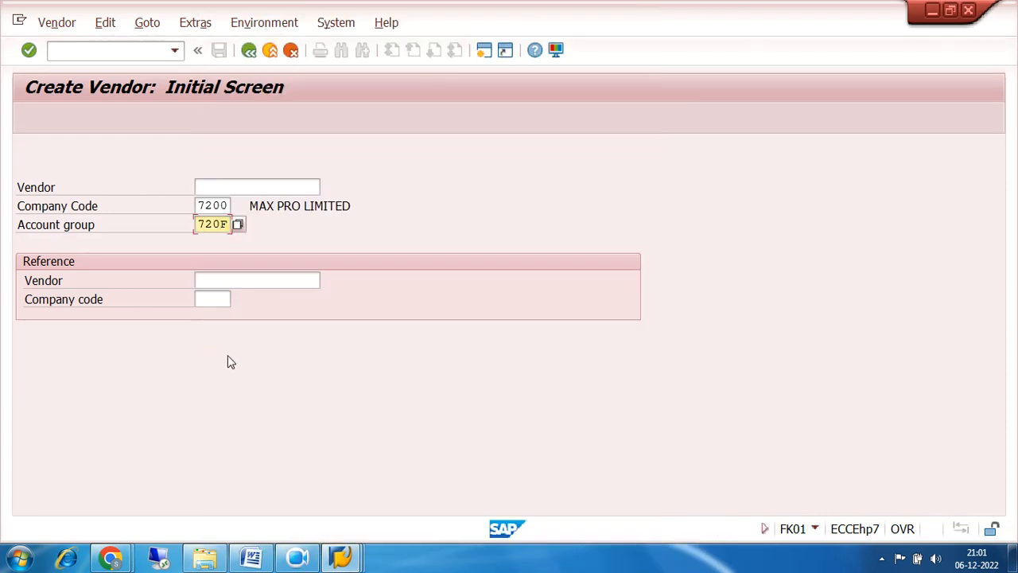
key(Return)
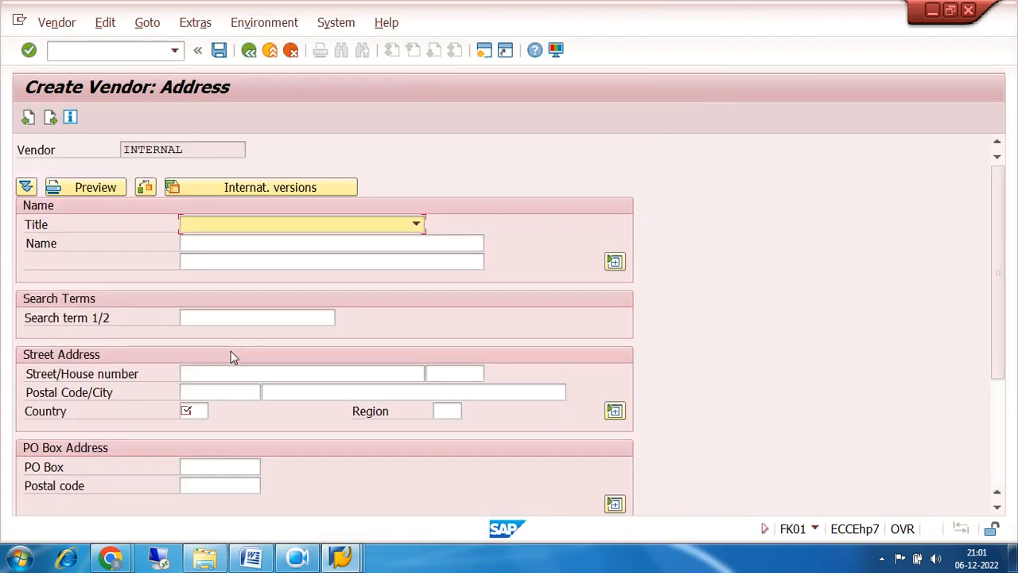
Set the vendor title to Company and the name to TRIDENT IND LTD.
click(417, 224)
click(402, 241)
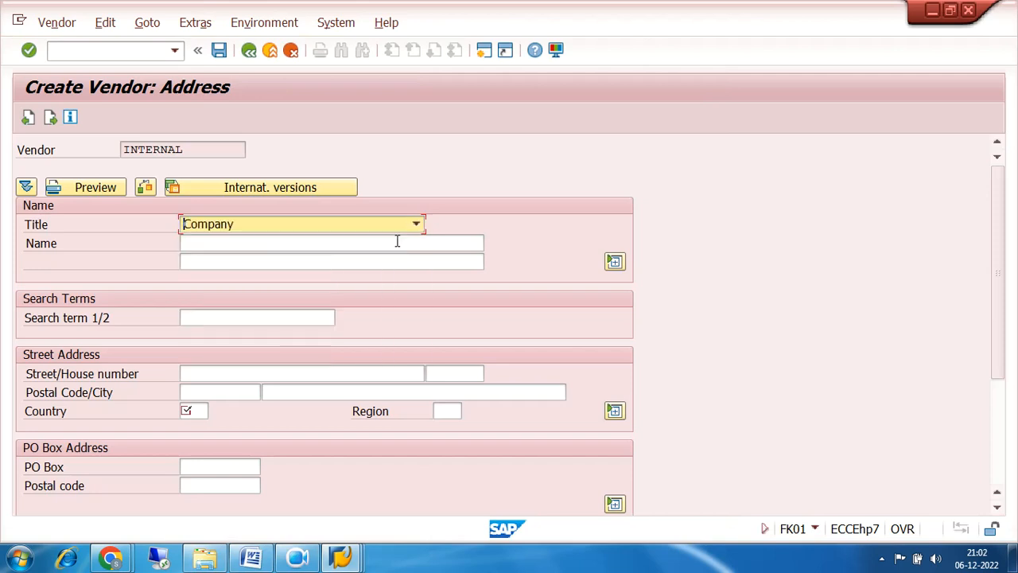
click(349, 242)
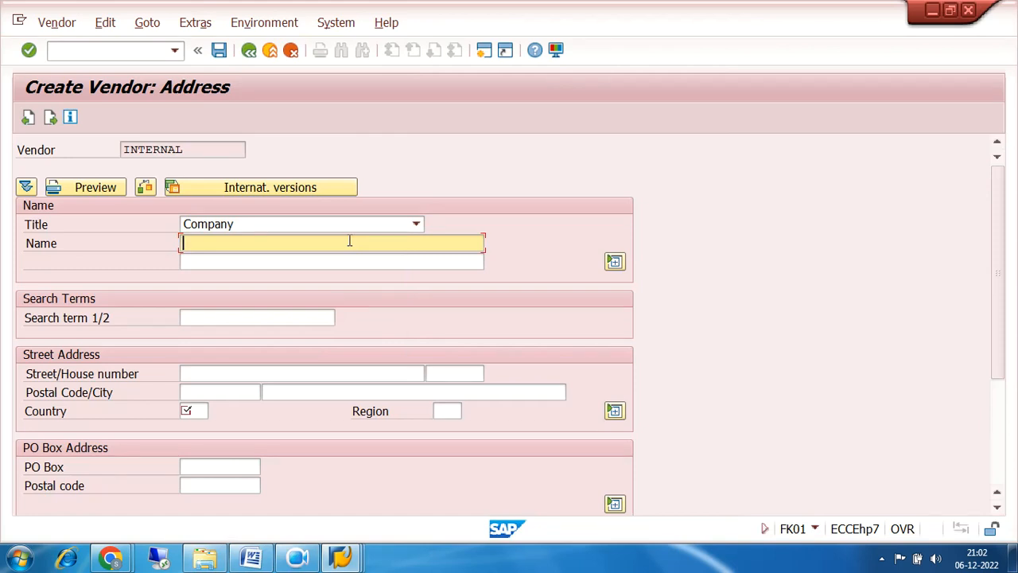
text(TRIDENT)
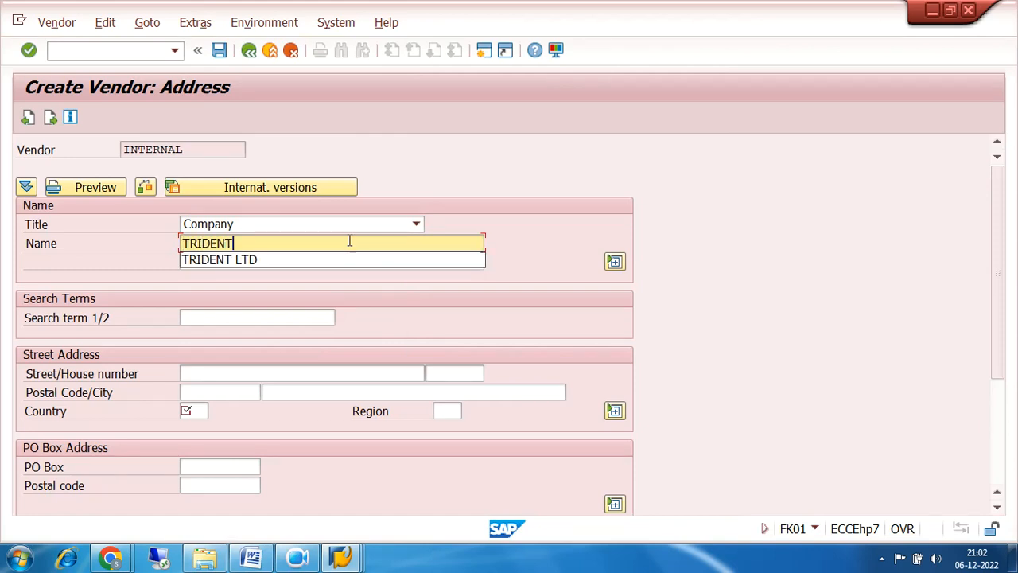
text( IND)
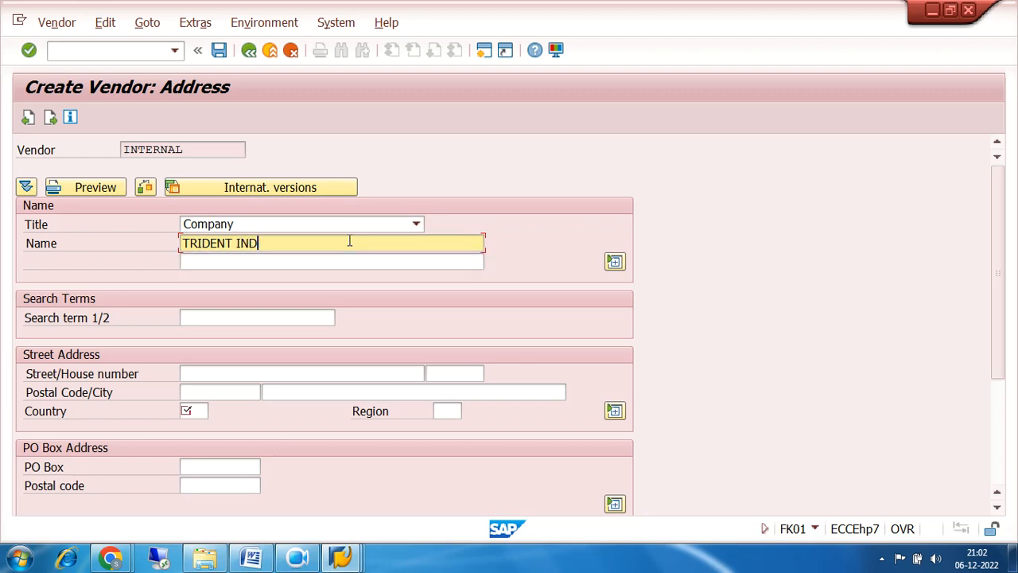
text( LTD)
Enter city NEW DELHI, postal code 100000 and country IN, then advance to the Control screen.
click(212, 375)
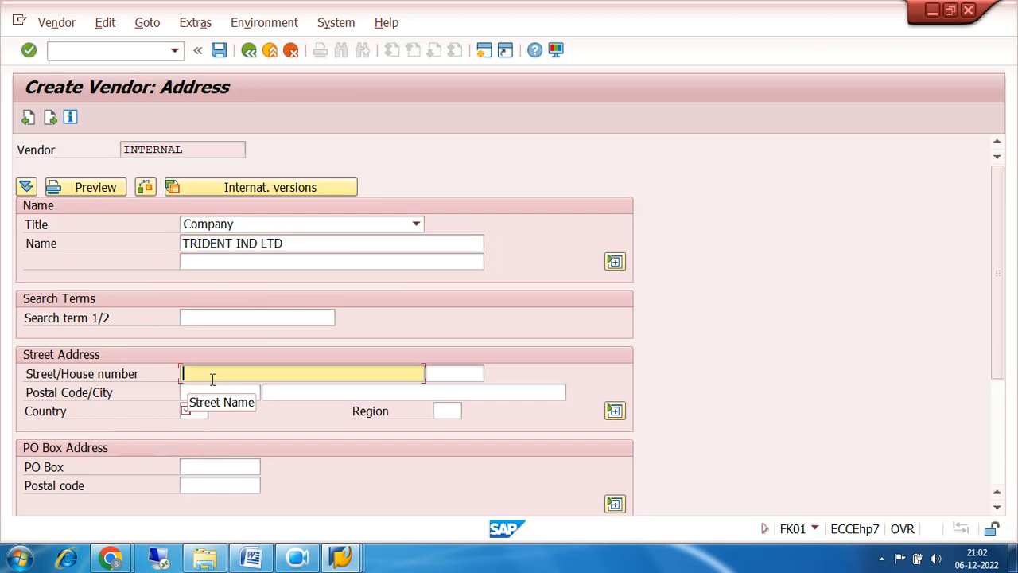
click(217, 391)
click(305, 387)
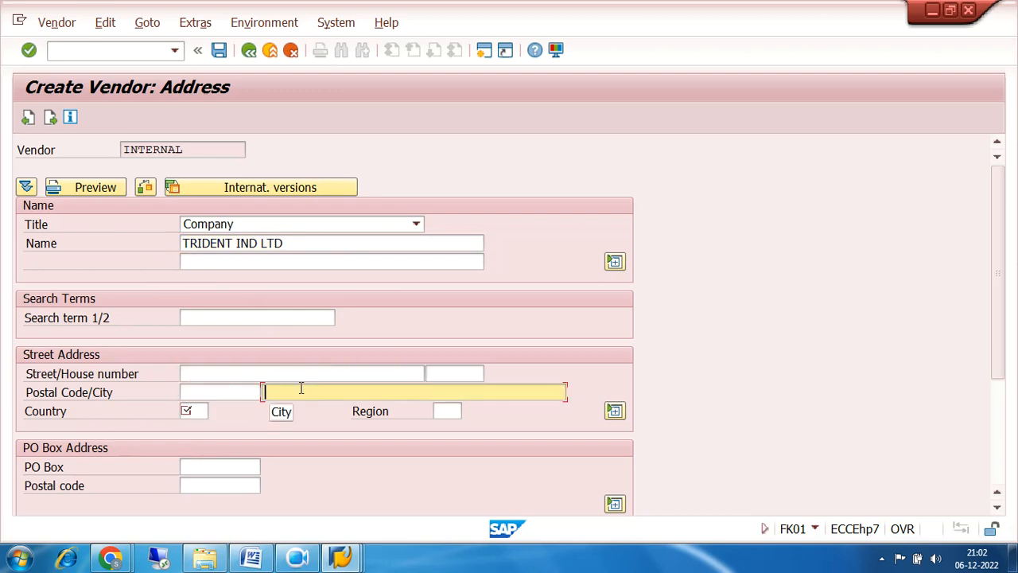
text(NEW DELHI)
click(238, 392)
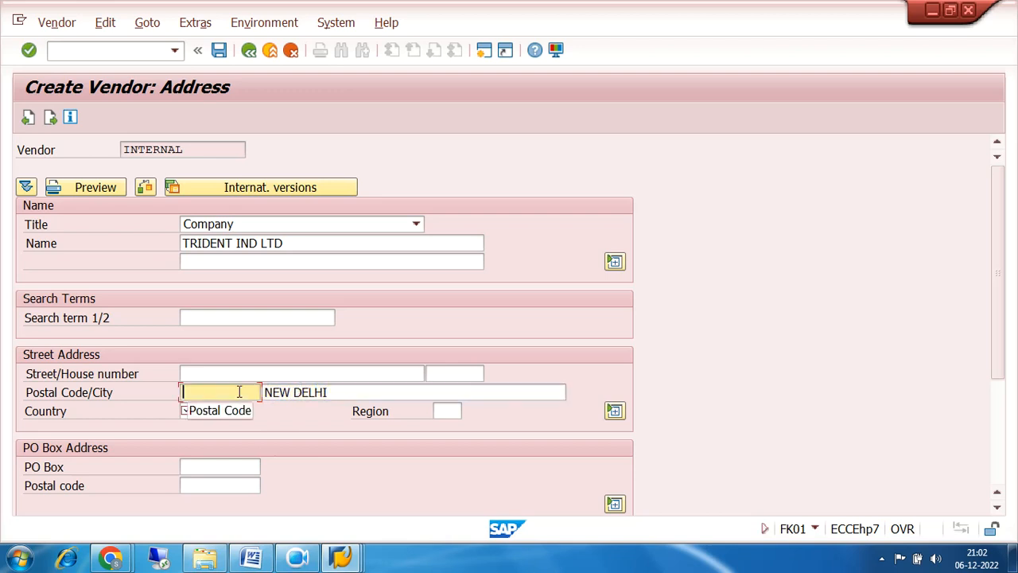
text(100000)
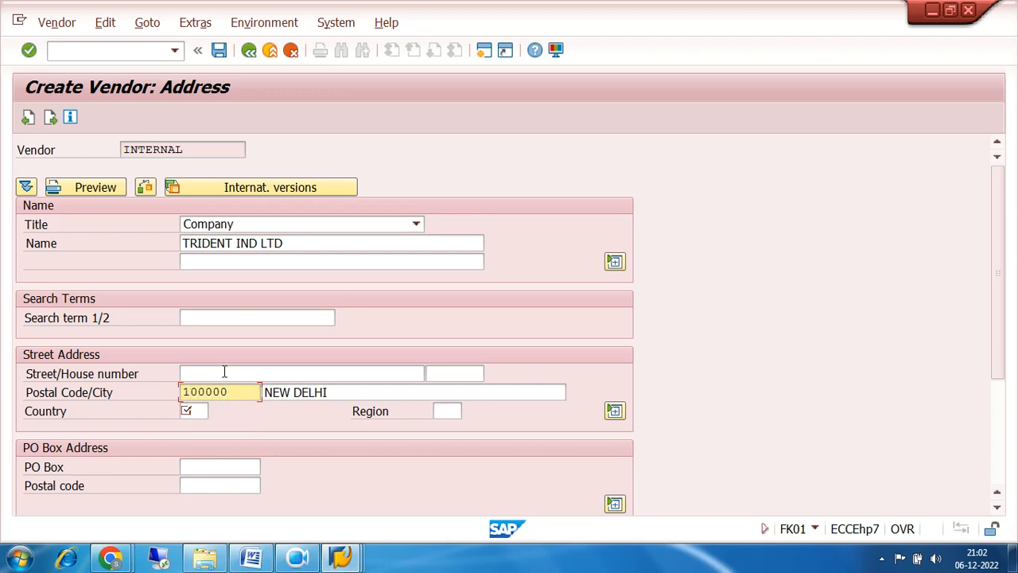
click(227, 372)
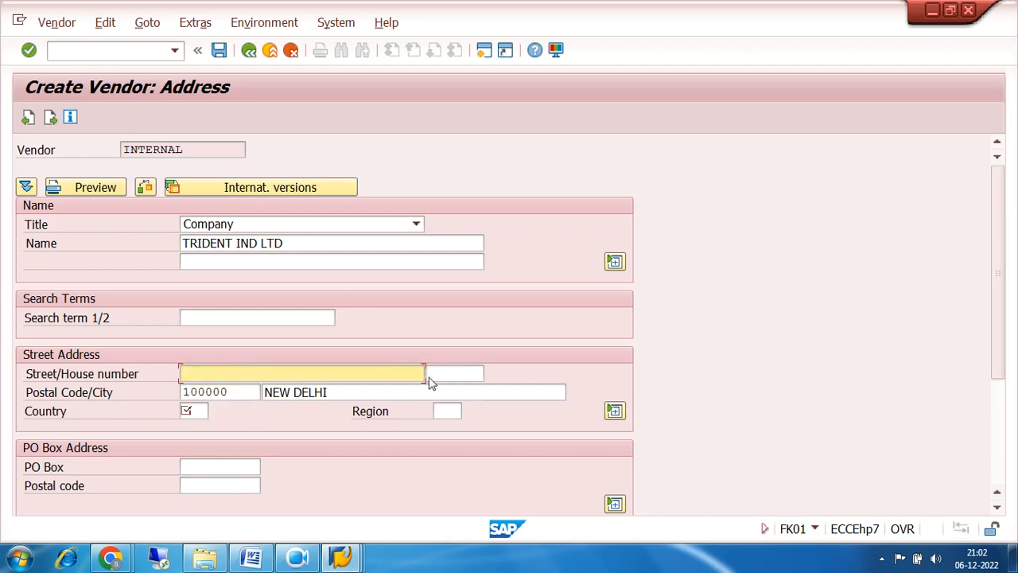
click(202, 412)
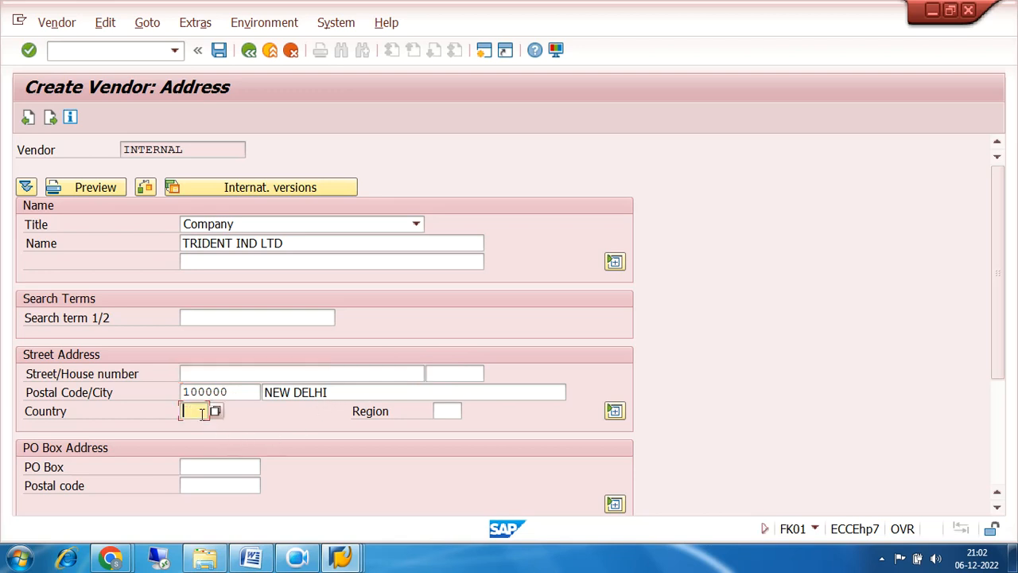
text(IN)
click(50, 118)
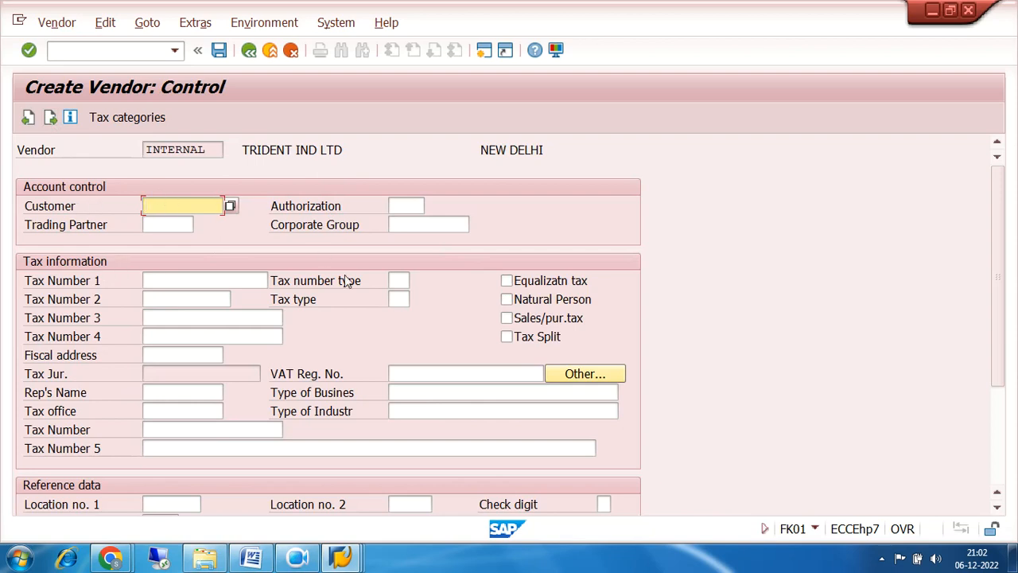
Move through the Control, Payment transactions and Contact persons screens without entering any data.
click(50, 117)
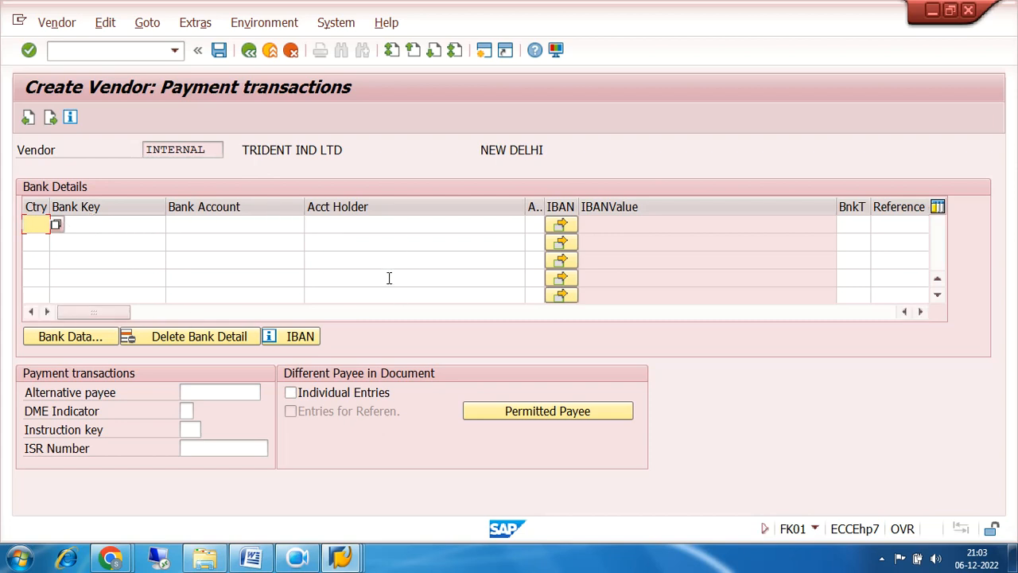
click(101, 225)
click(236, 221)
click(404, 219)
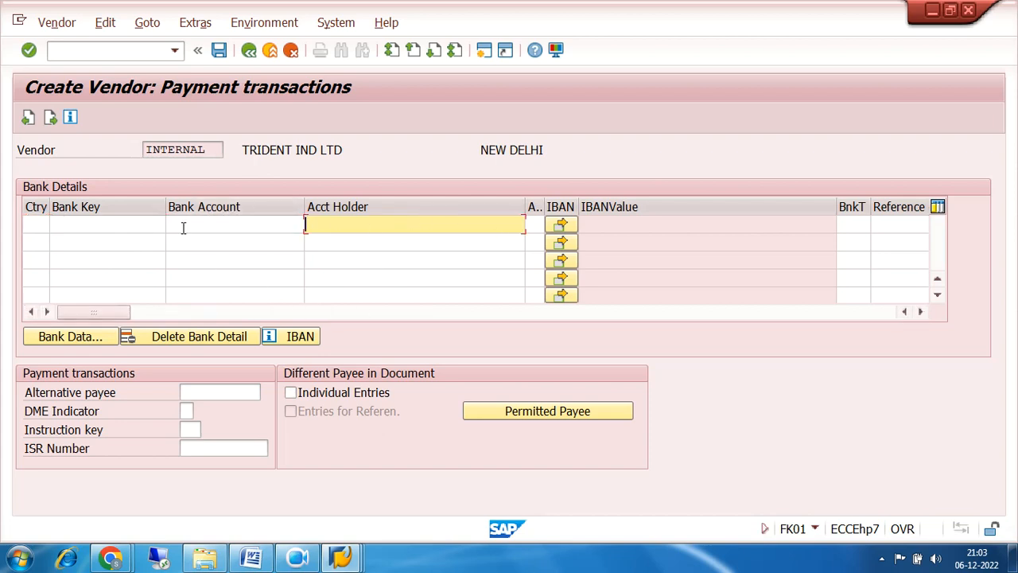
click(49, 119)
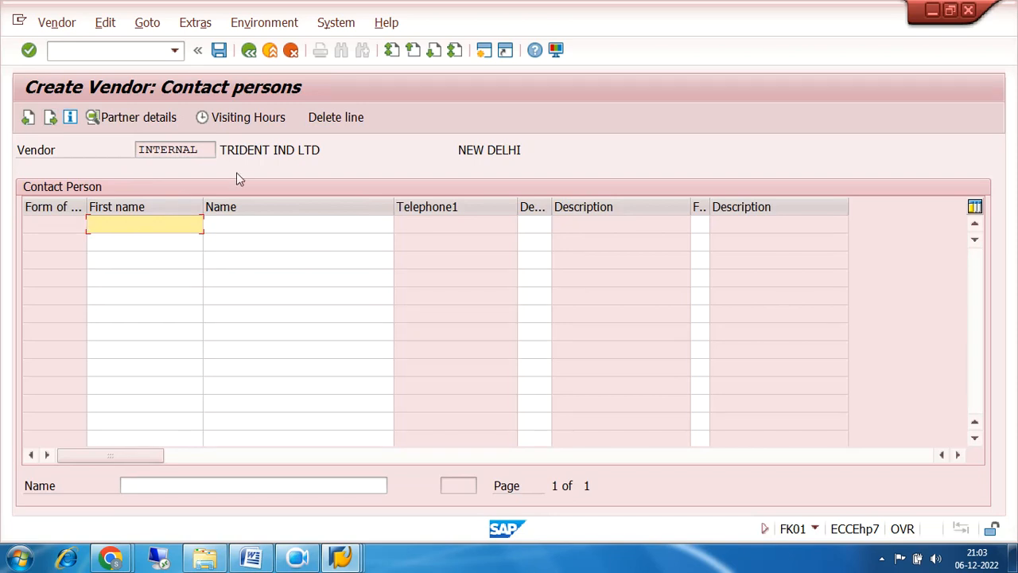
drag(325, 150, 219, 150)
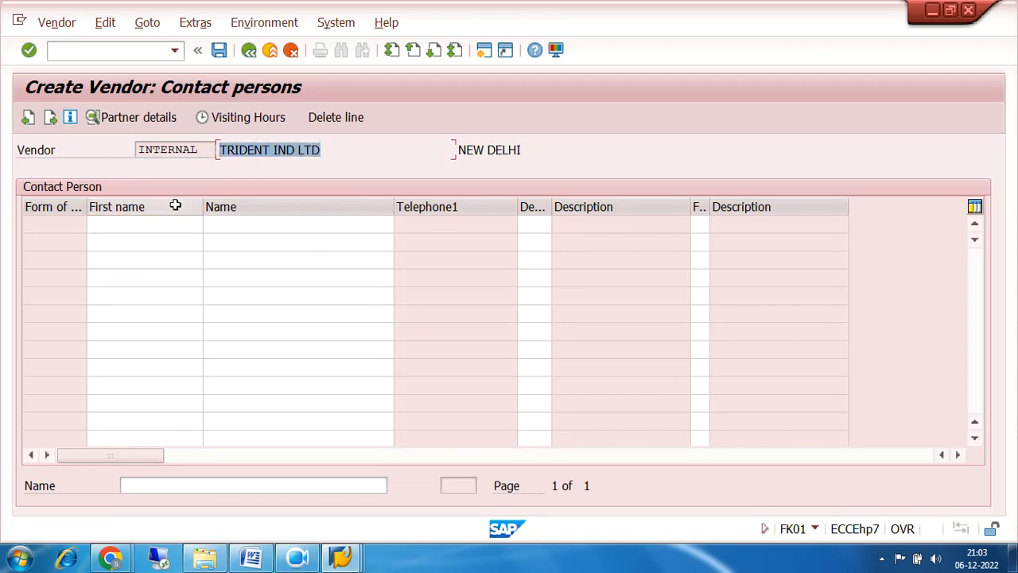
click(156, 225)
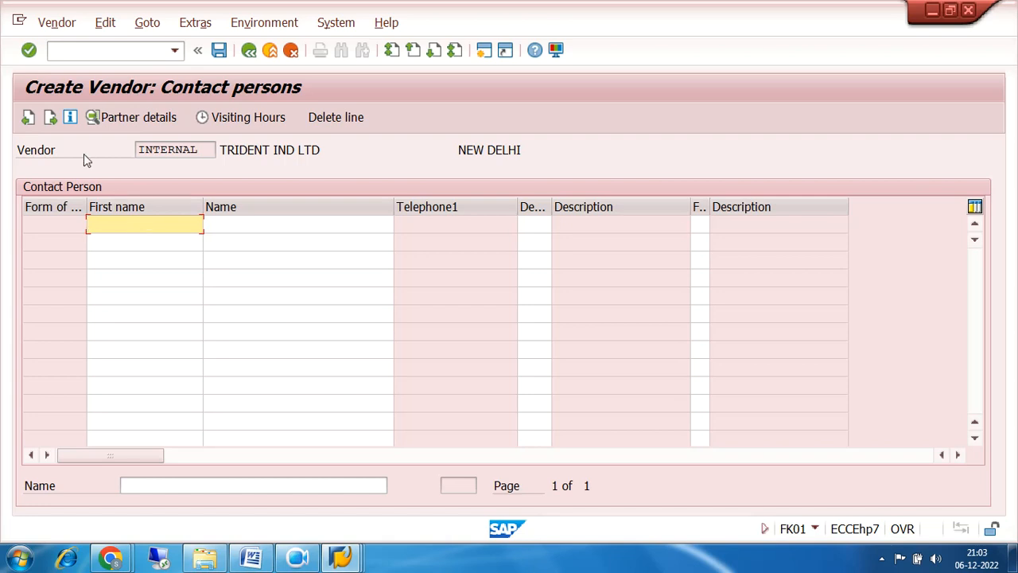
click(49, 117)
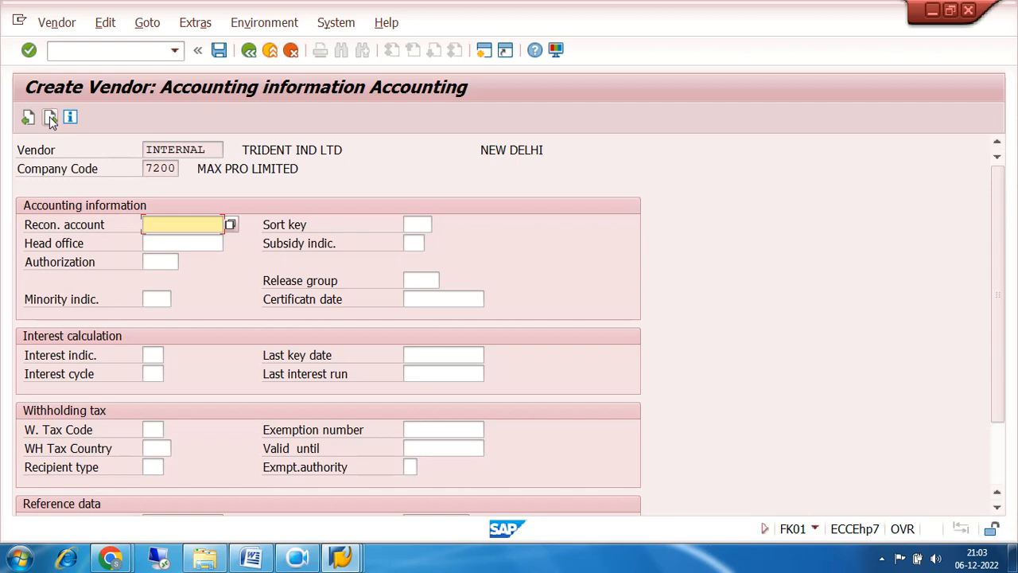
Select 100210 SUNDRY CREDITORS from the value list as the vendor's reconciliation account.
click(408, 280)
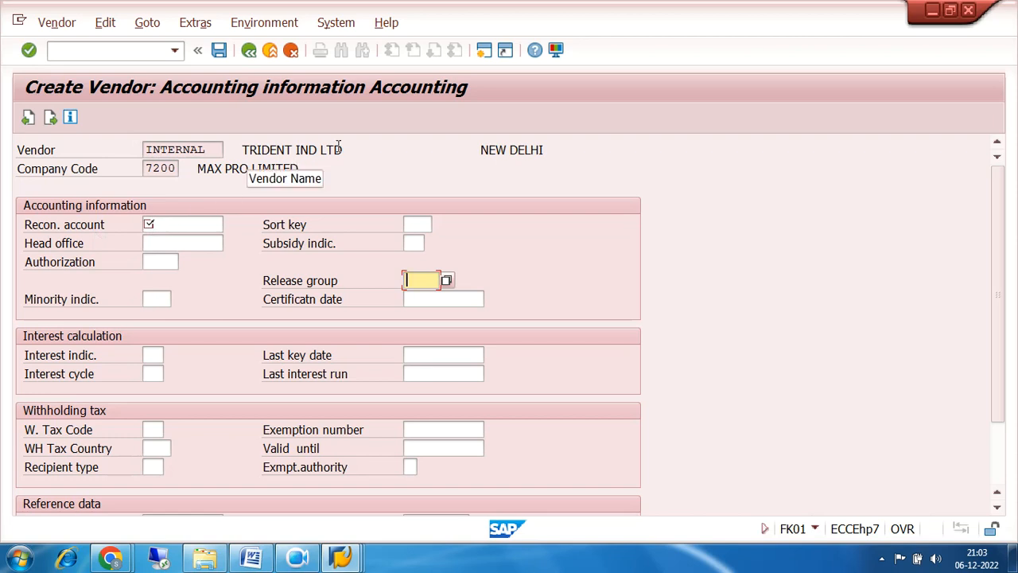
drag(342, 150, 239, 152)
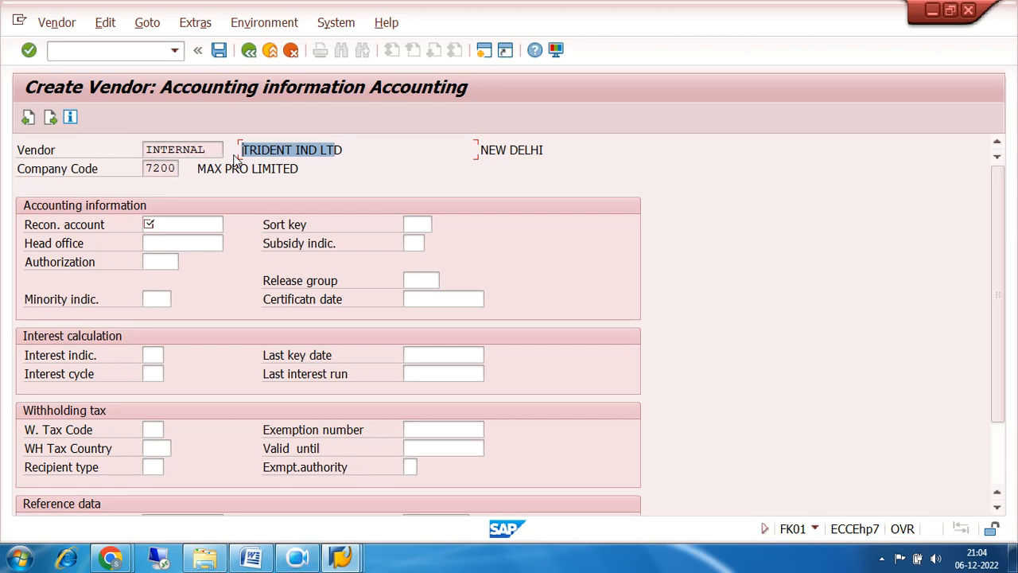
click(199, 225)
click(230, 225)
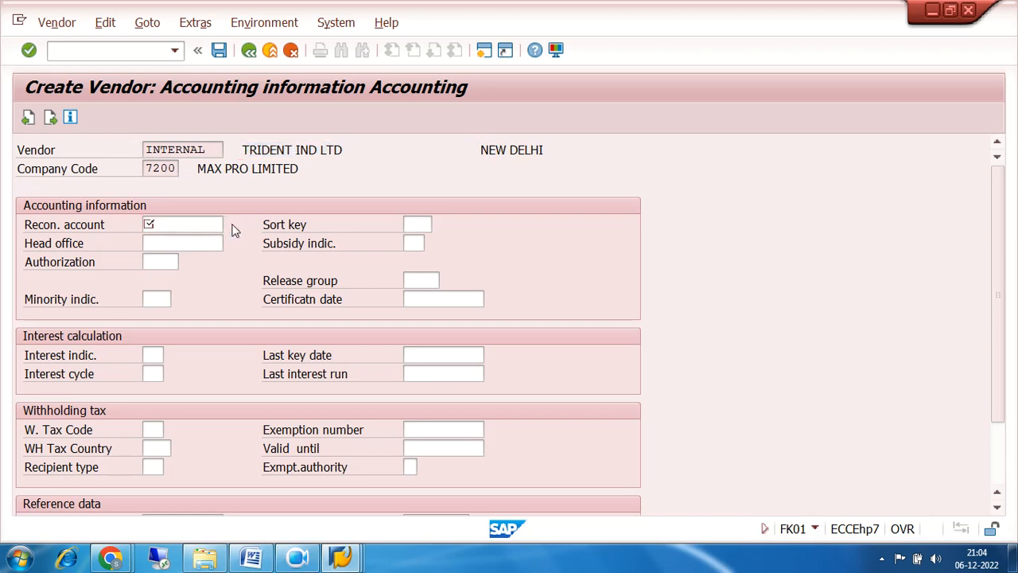
double_click(381, 116)
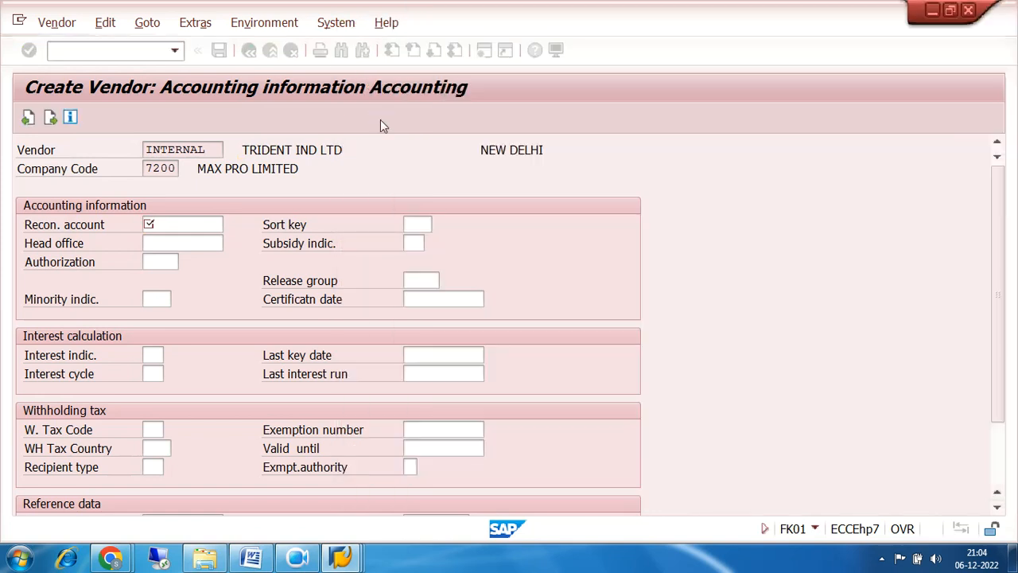
click(416, 223)
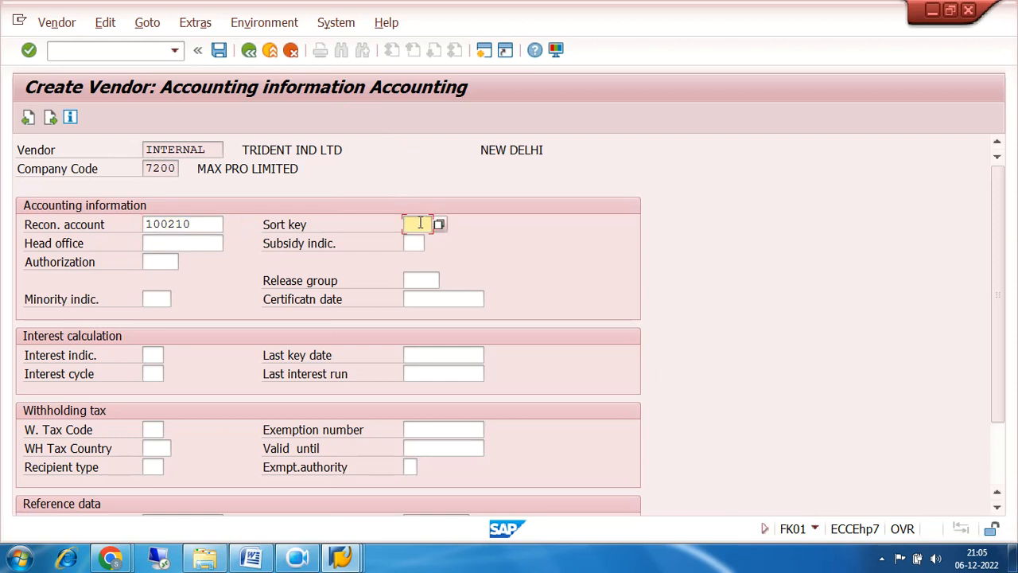
Select sort key 012 Vendor number from the value list.
click(446, 225)
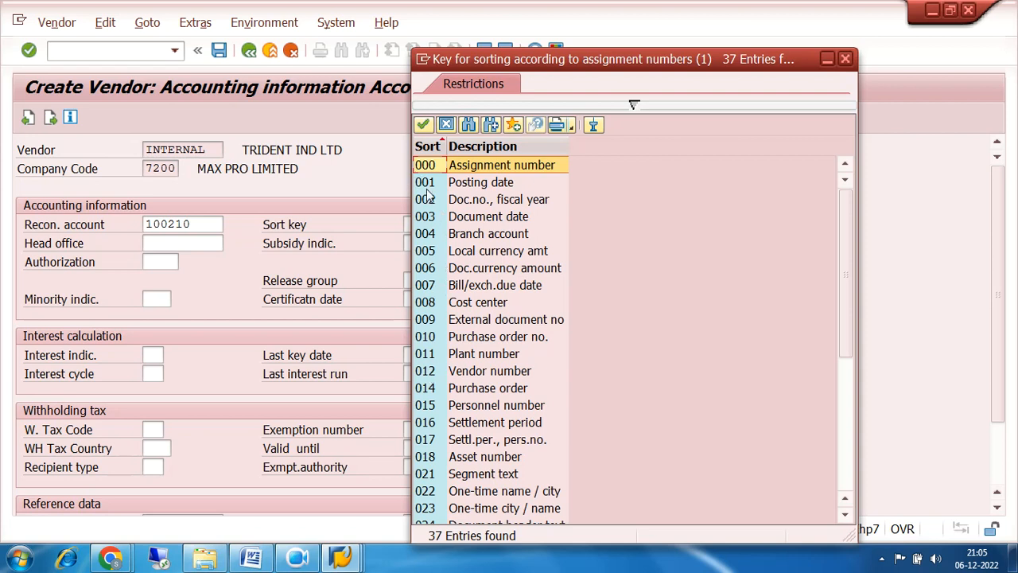
double_click(427, 371)
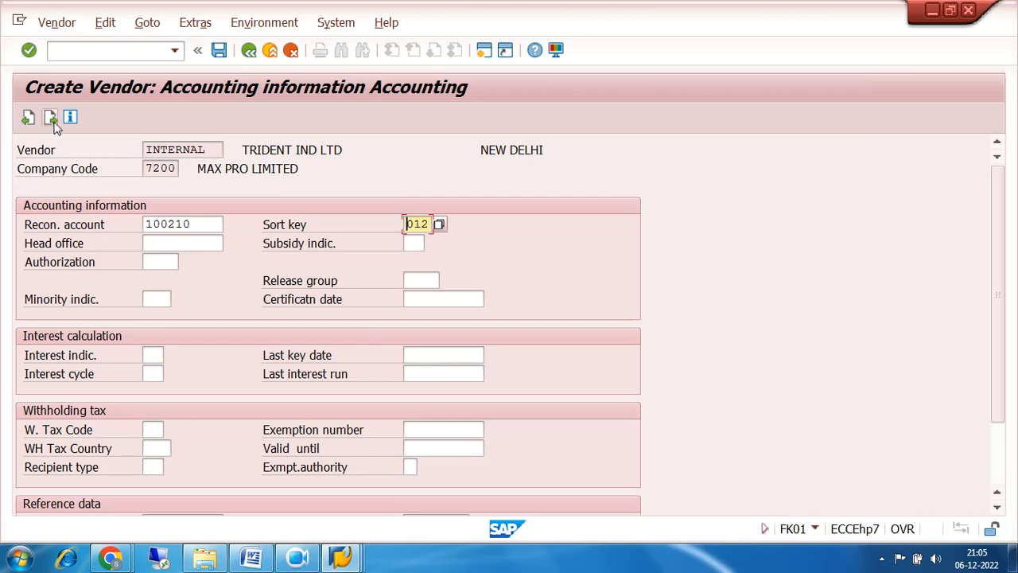
Save the new vendor, return to Easy Access, and fold up the Accounts Payable and Financial Accounting folders.
click(219, 51)
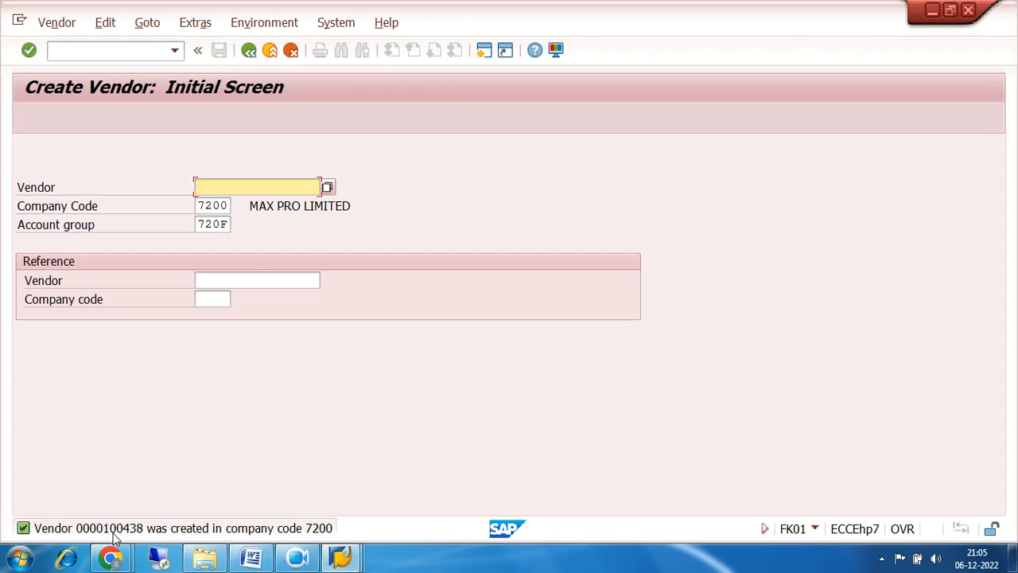
click(248, 52)
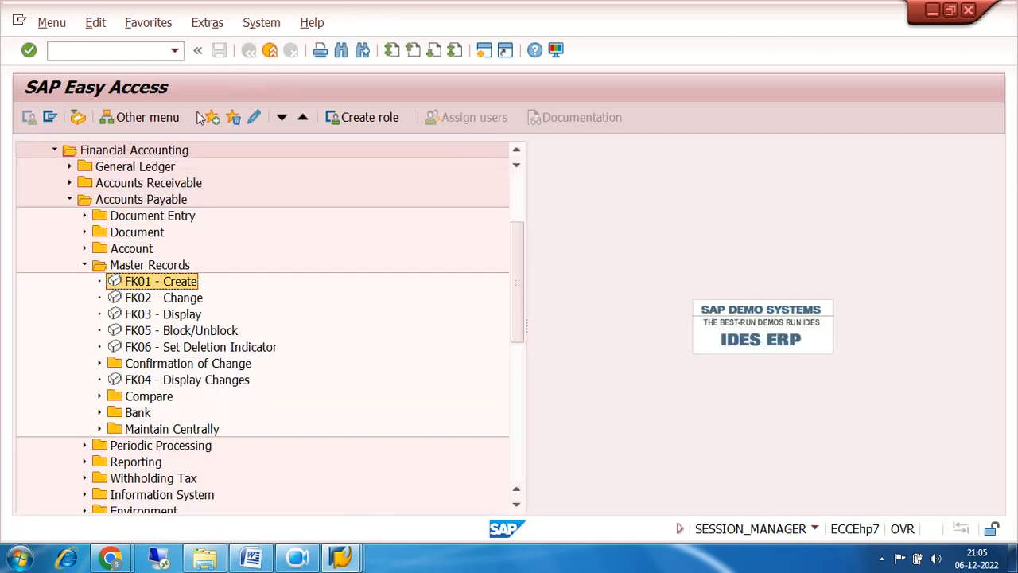
click(70, 199)
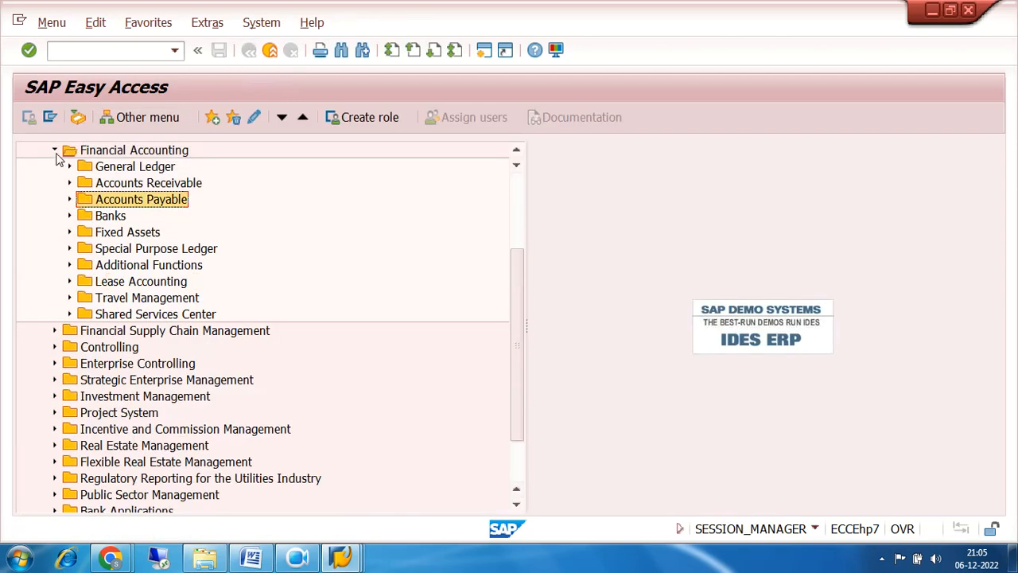
click(55, 150)
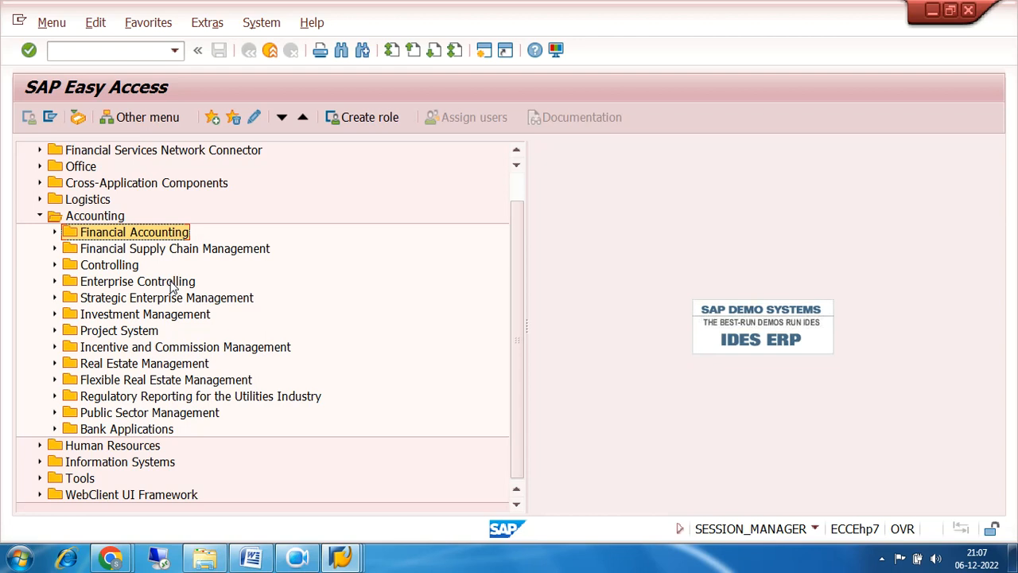
Run OBA7 and mark the vendor document type rows KR, KZ and KA.
click(68, 50)
text(OBA7)
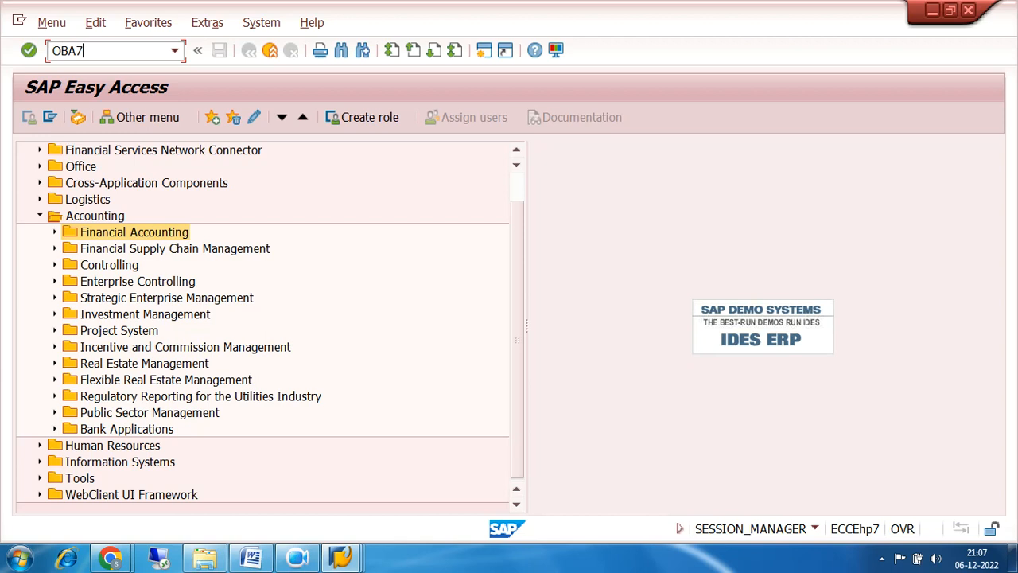
key(Return)
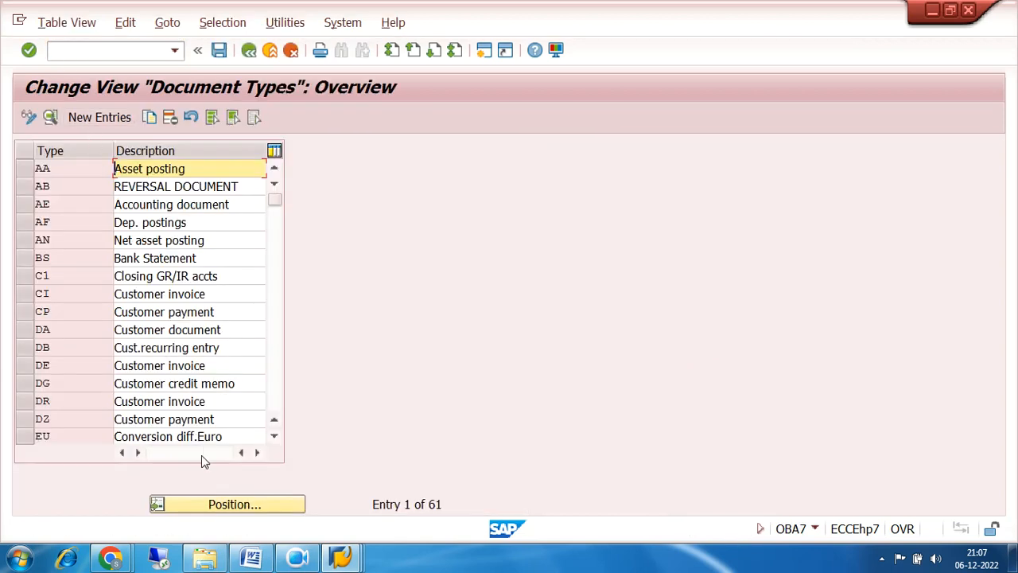
click(281, 396)
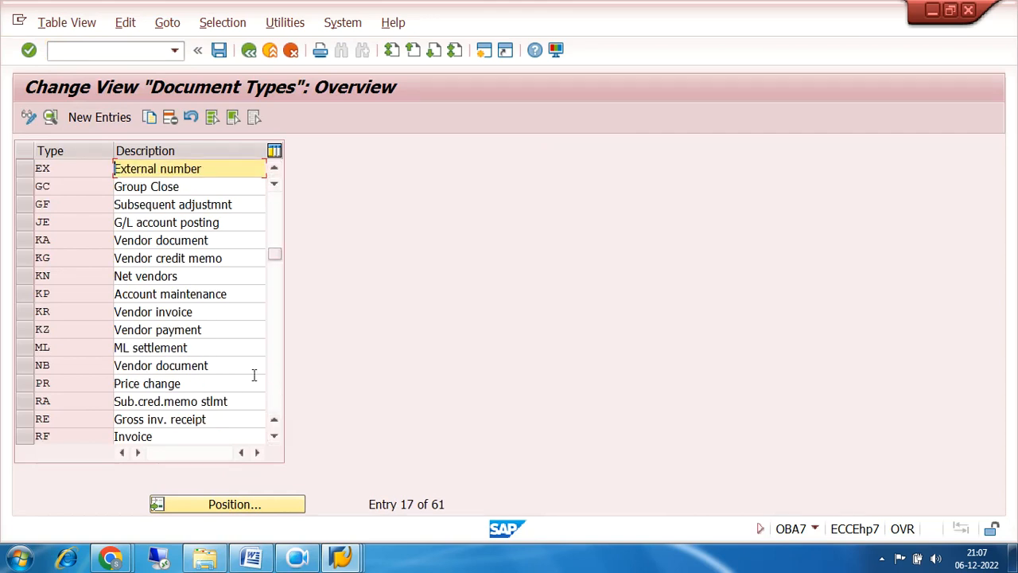
click(21, 317)
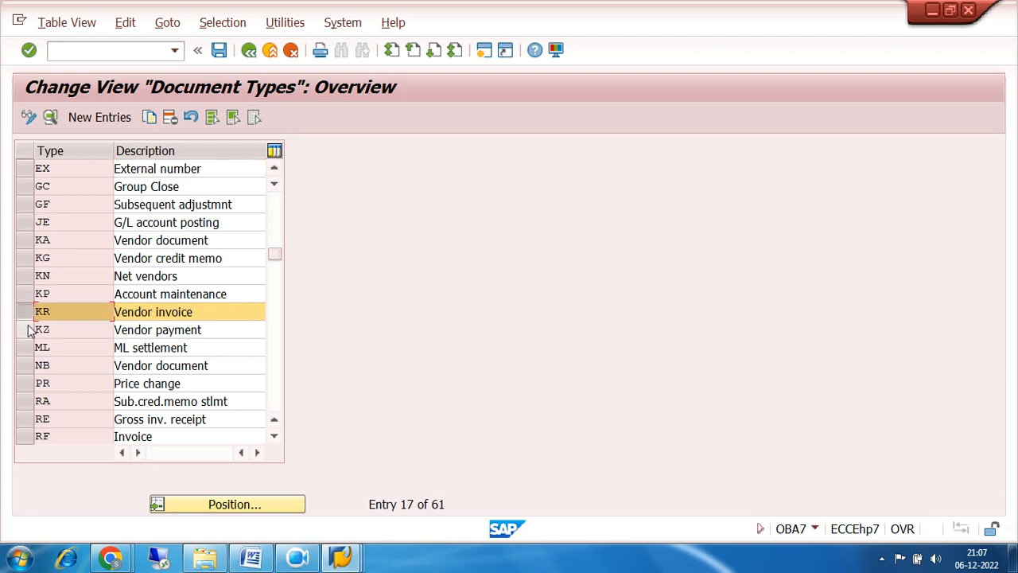
click(27, 329)
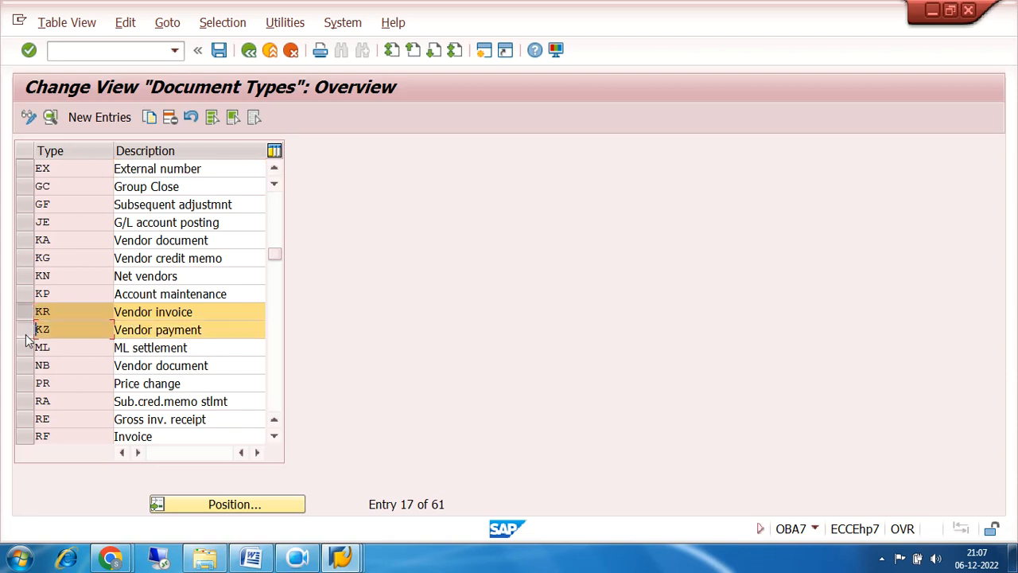
click(24, 240)
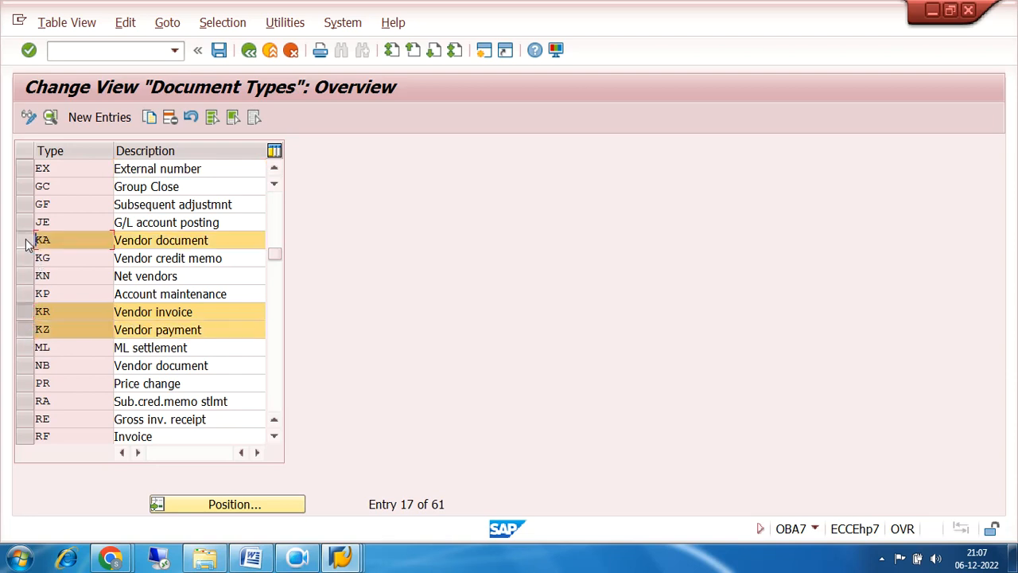
Highlight the codes and descriptions of KR Vendor invoice, KZ Vendor payment and KA Vendor document.
click(68, 310)
drag(192, 312, 116, 312)
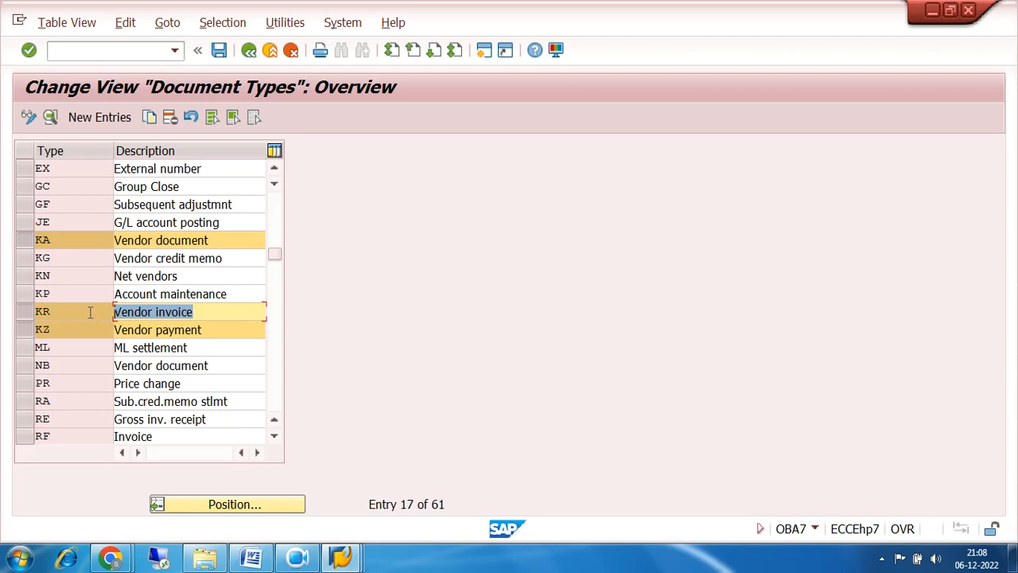
drag(74, 312, 25, 313)
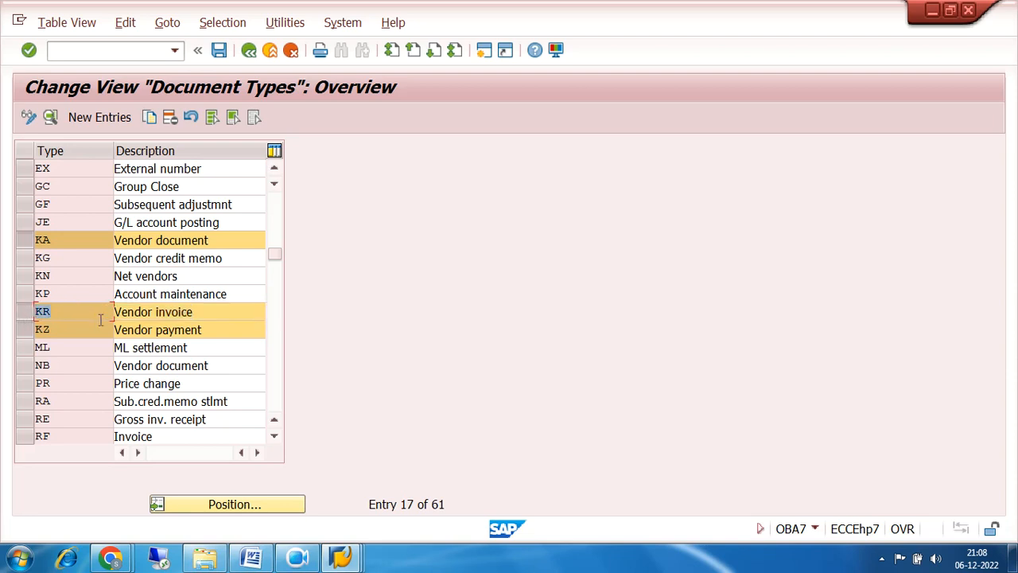
drag(219, 329, 104, 330)
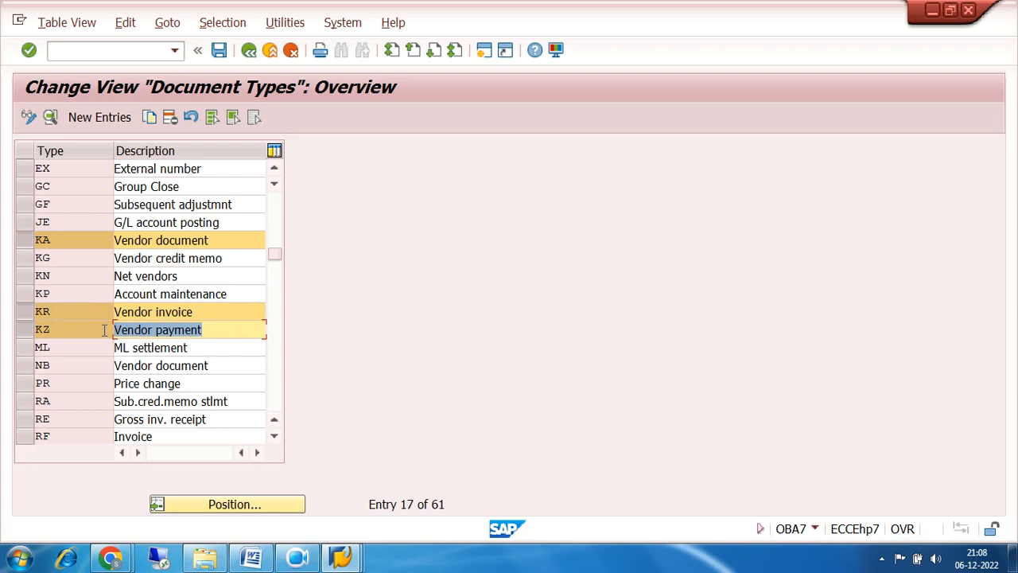
drag(73, 315, 37, 330)
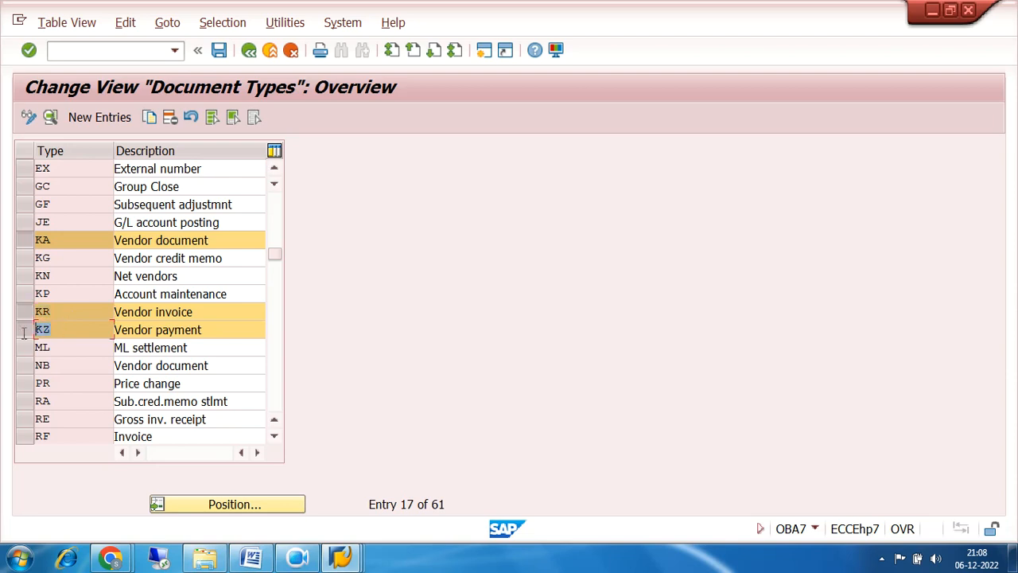
drag(75, 238, 27, 246)
drag(211, 243, 116, 252)
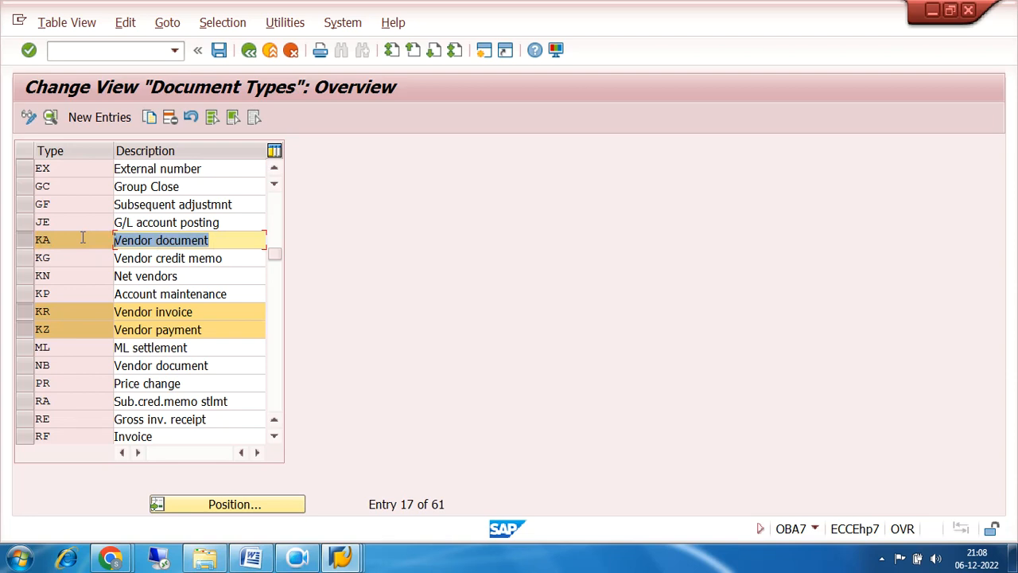
drag(82, 237, 34, 242)
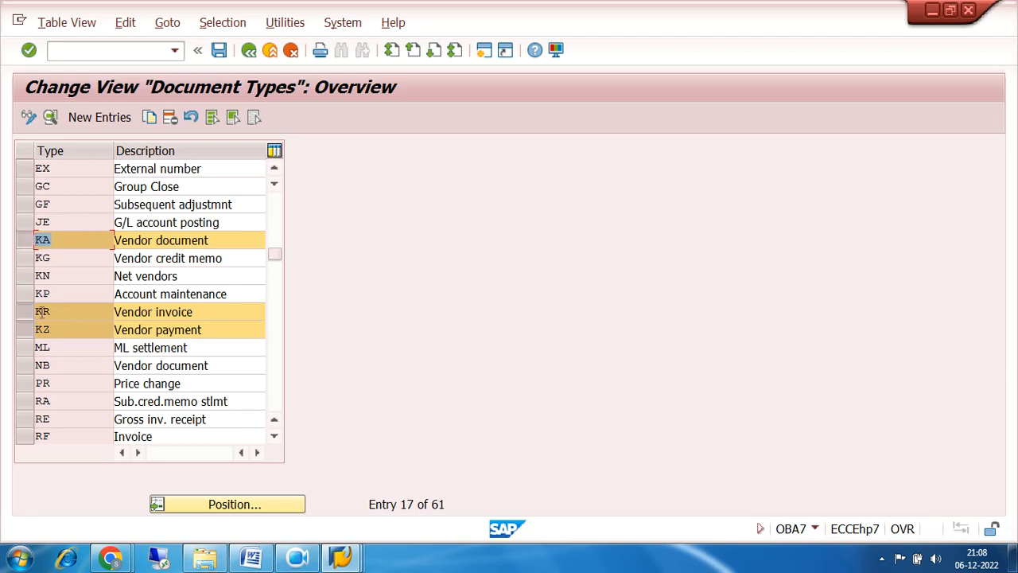
Unmark KA and KZ, keeping only KR, and open KR's details.
click(22, 243)
click(22, 333)
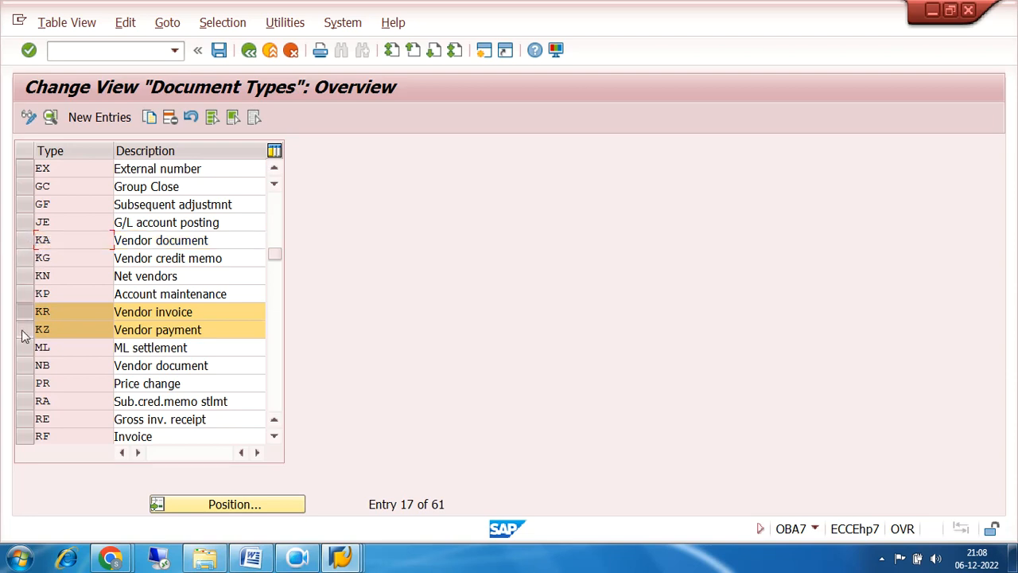
double_click(67, 312)
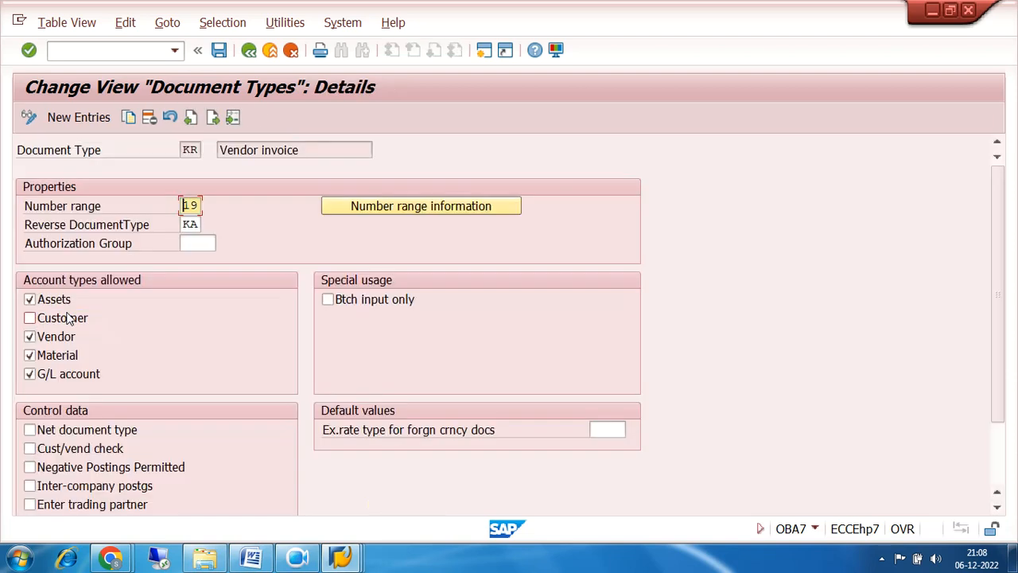
Check KR's reverse document type KA and go to its number range information.
double_click(200, 224)
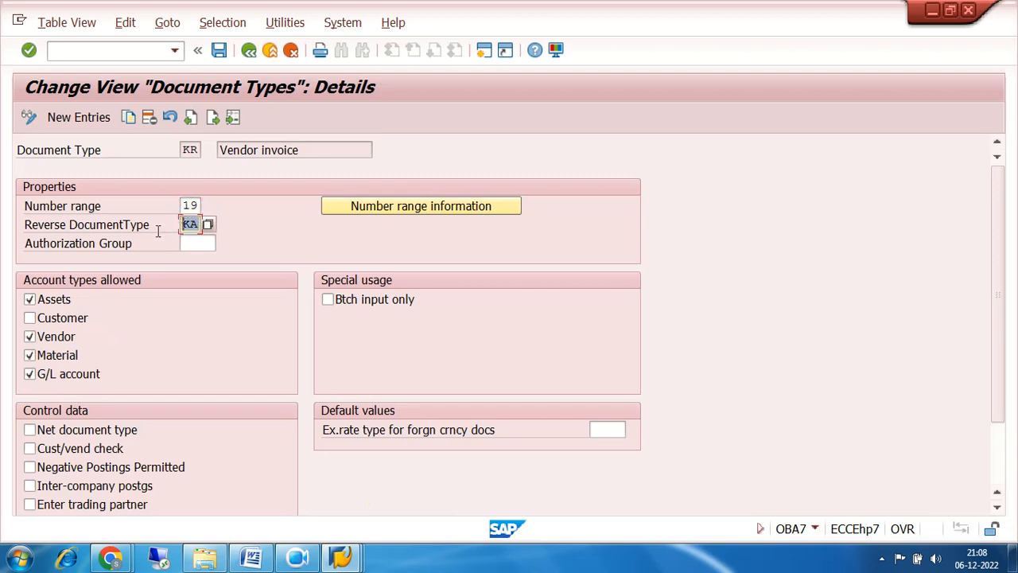
click(400, 212)
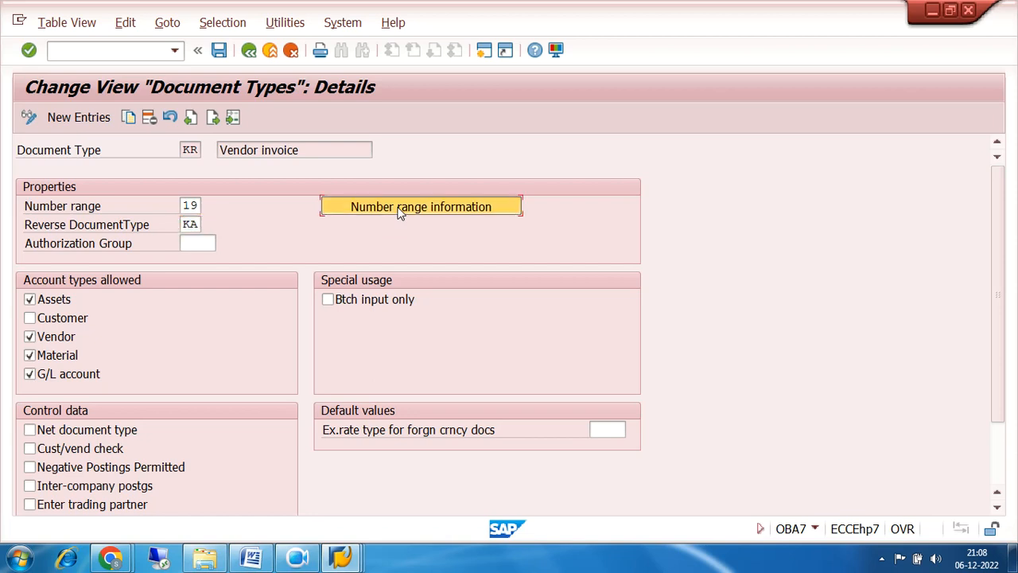
Open the number range intervals of company code 7200 for editing.
text(7200)
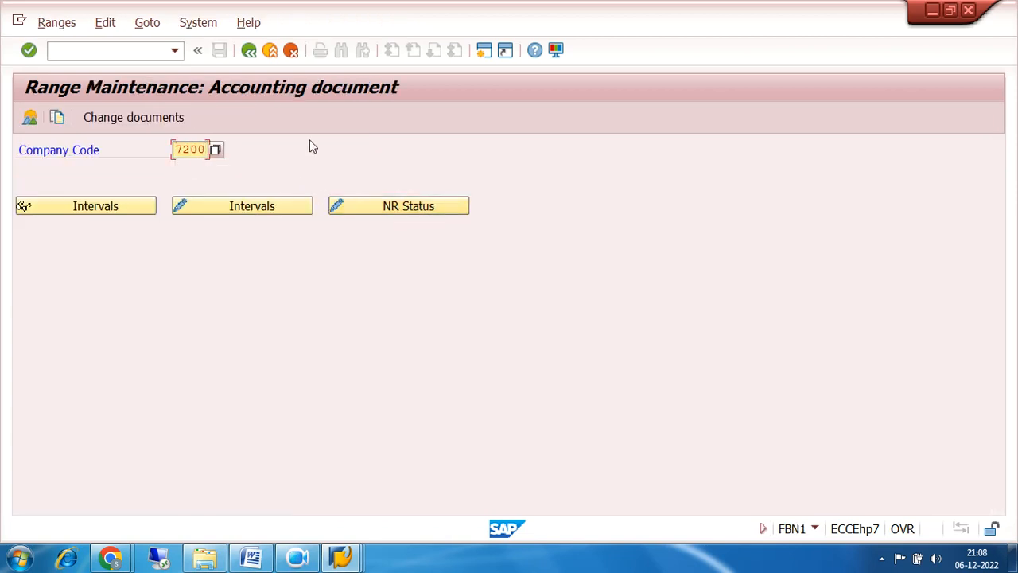
click(248, 209)
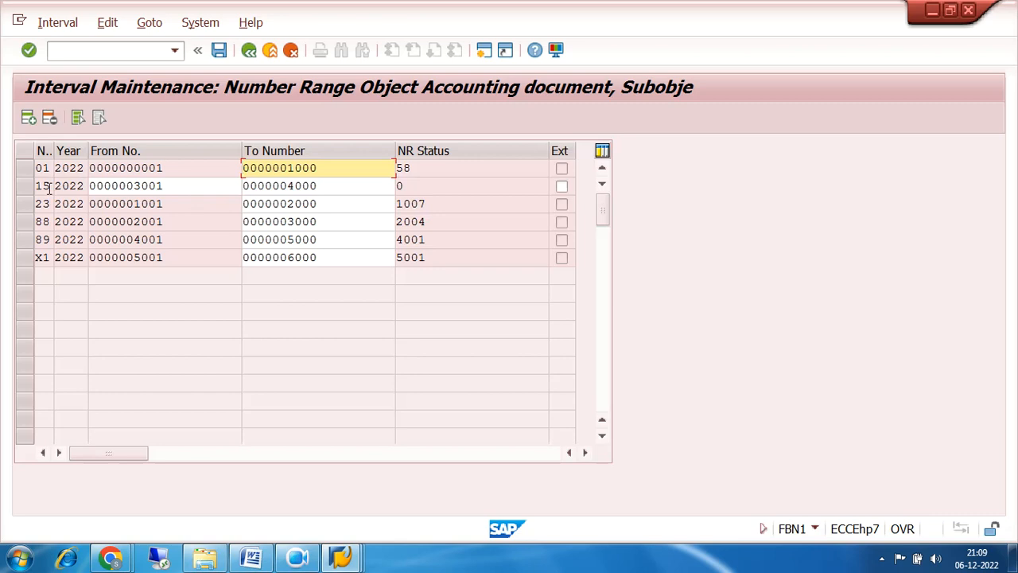
click(248, 50)
click(248, 50)
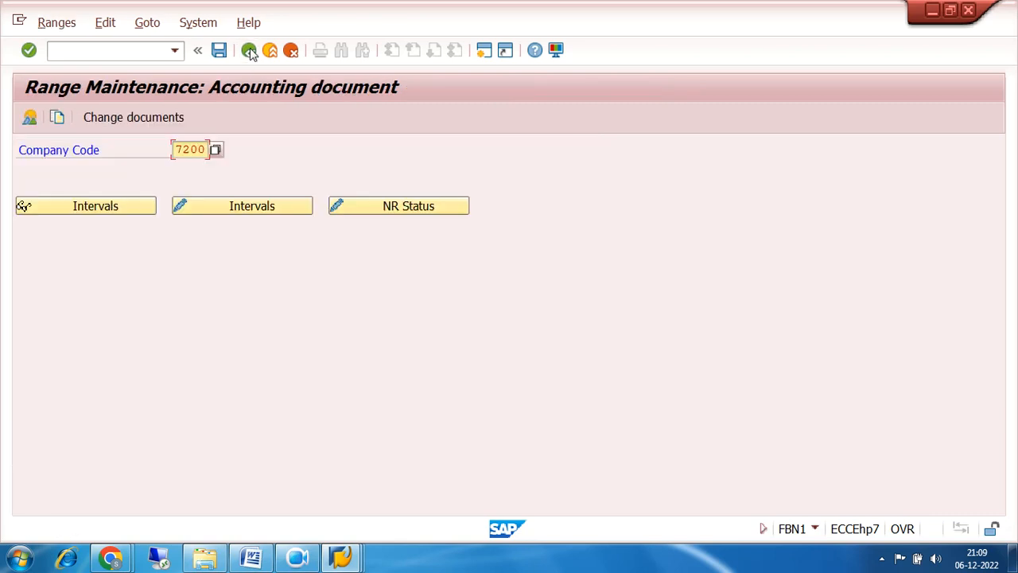
click(248, 51)
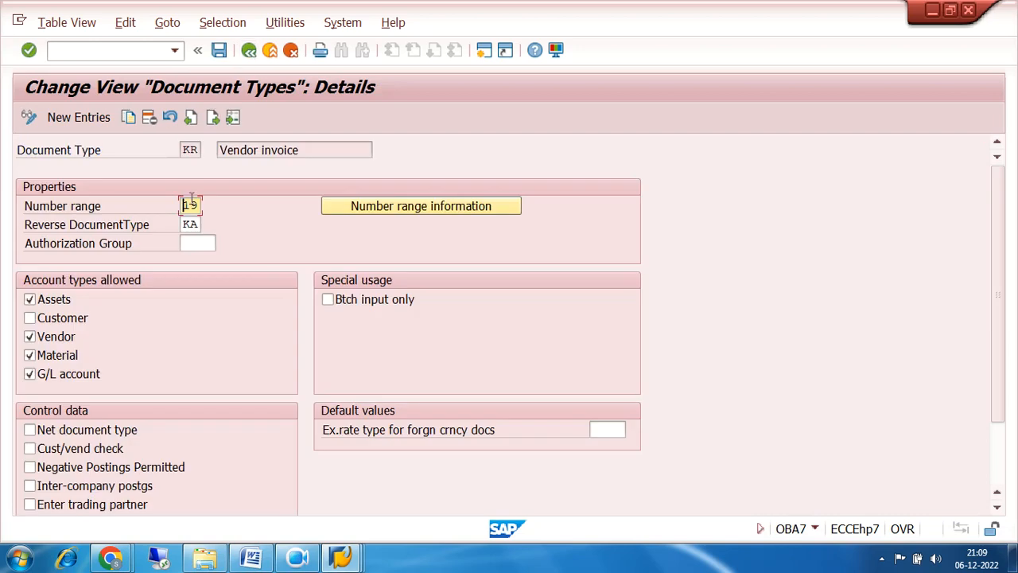
click(362, 205)
click(189, 149)
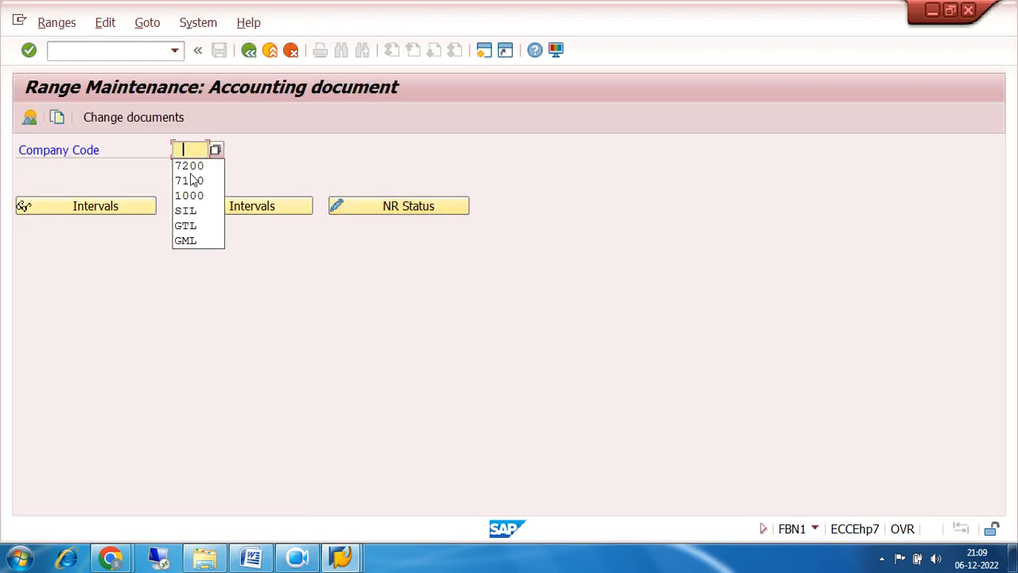
click(192, 163)
click(223, 208)
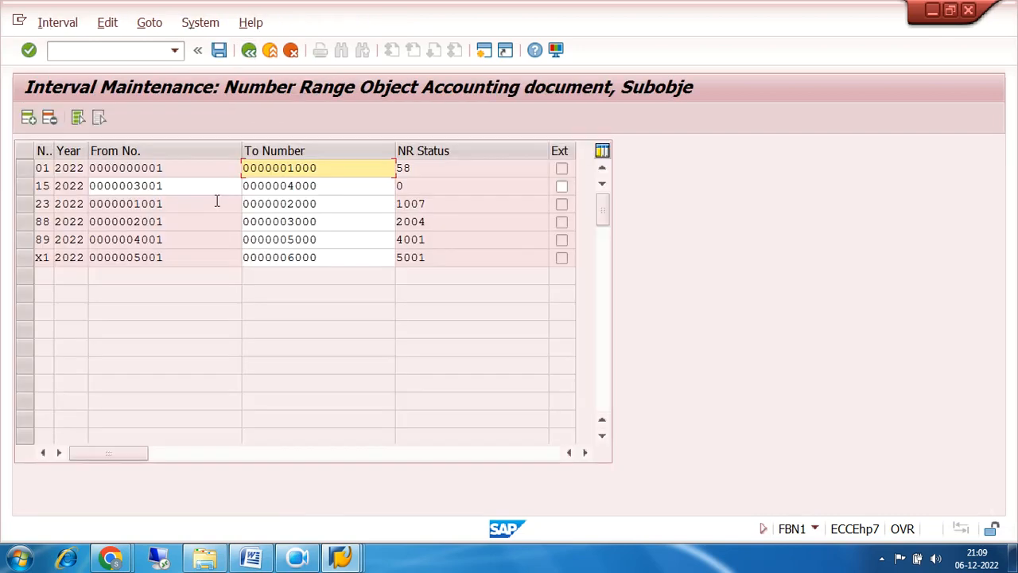
Insert a new interval row numbered 19 for year 2022.
click(28, 118)
text(19)
key(Tab)
text(2022)
key(Tab)
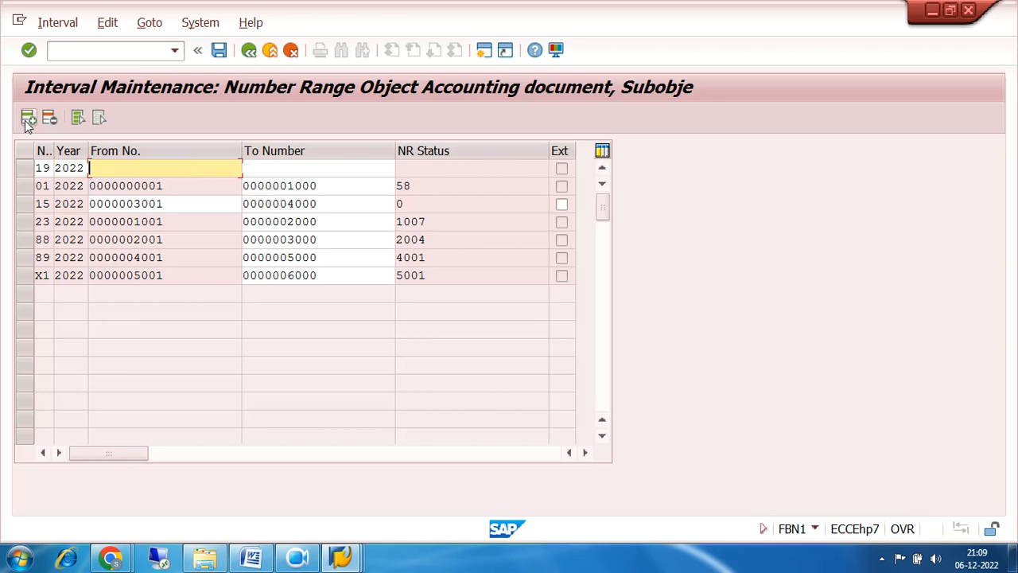
Give interval 19 the range 6001–7000, save it, and go back to the KR details.
text(6001)
key(Tab)
text(7000)
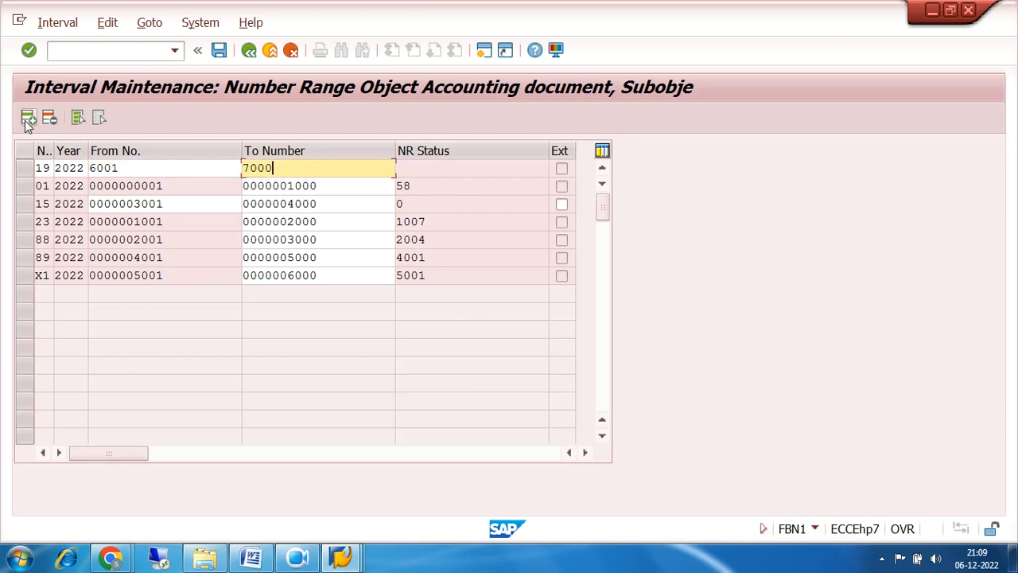
key(ctrl+s)
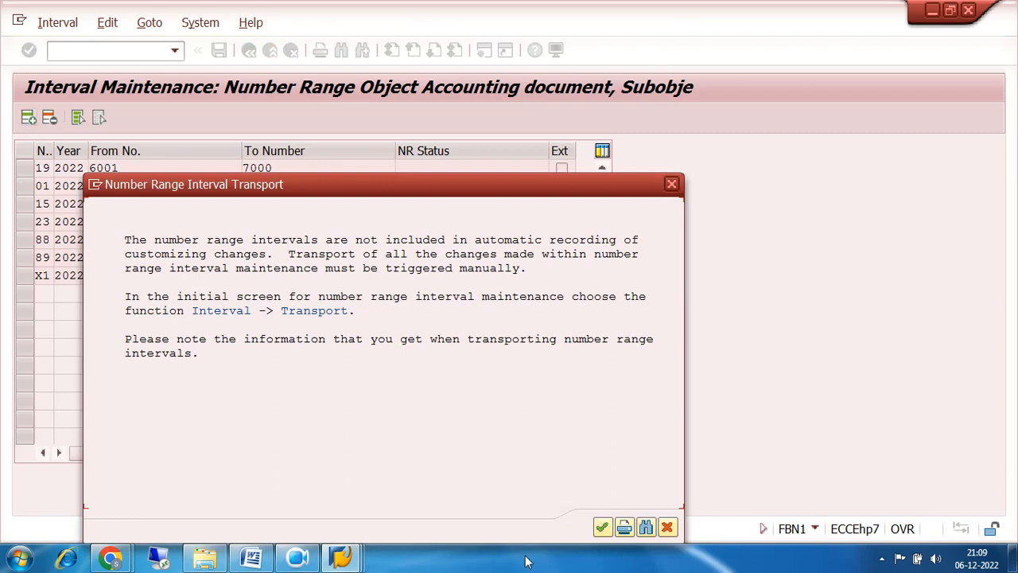
click(602, 529)
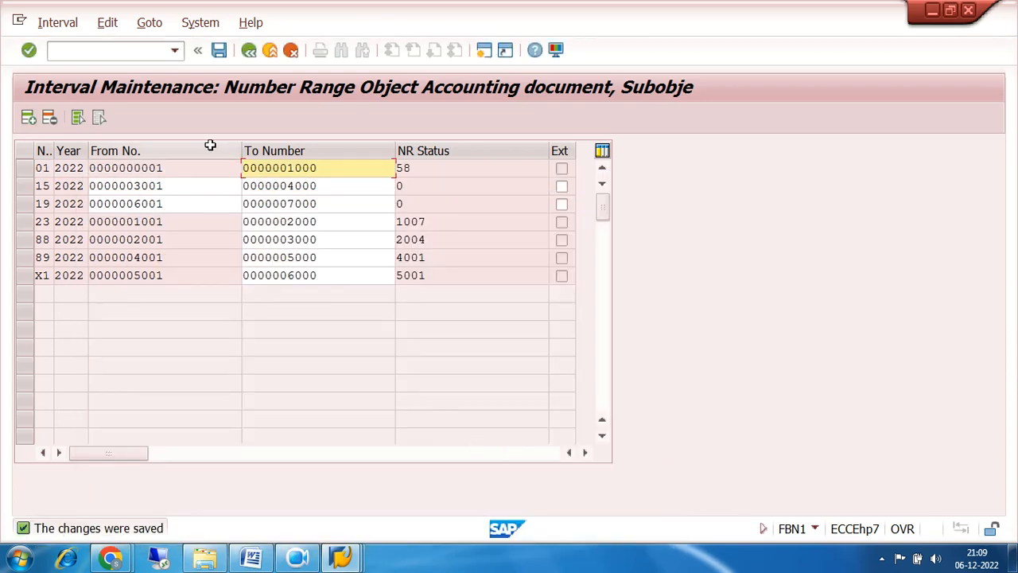
click(249, 53)
click(249, 52)
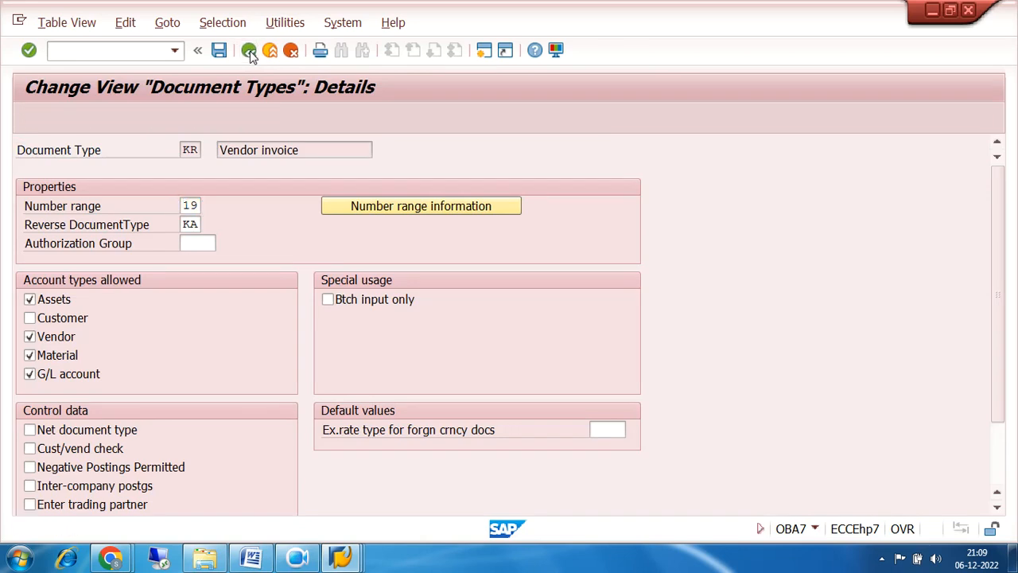
click(249, 52)
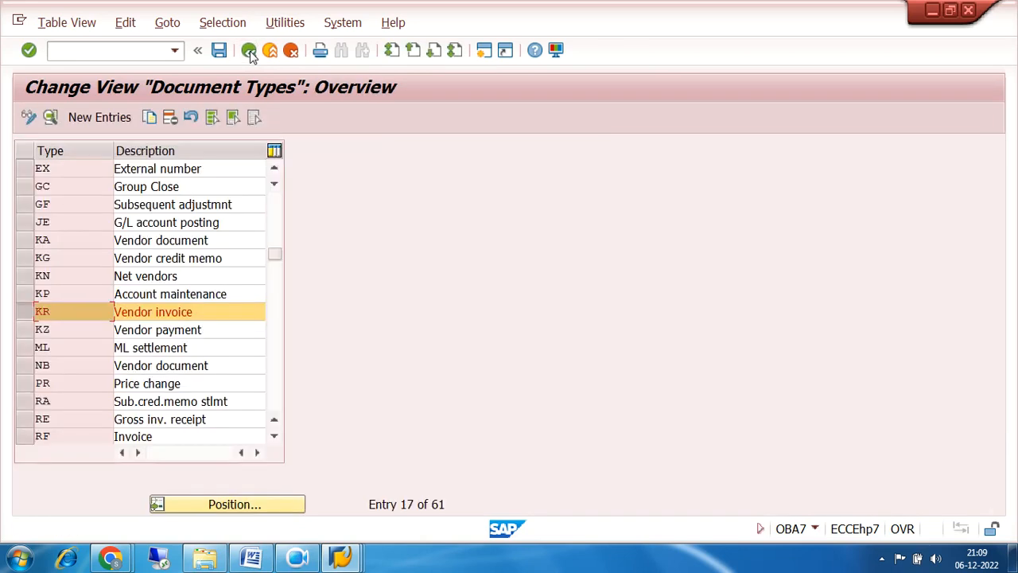
click(39, 329)
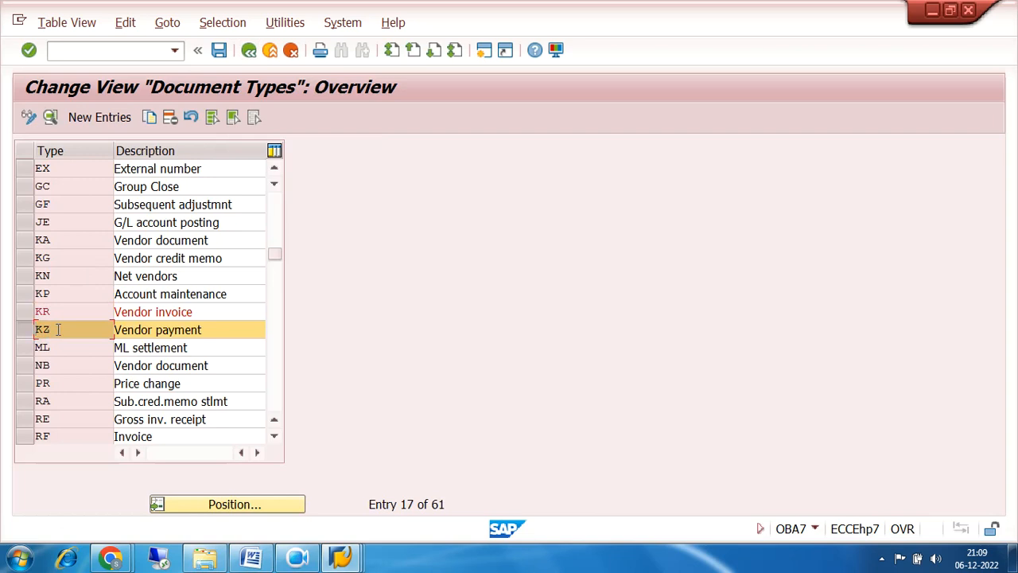
double_click(57, 329)
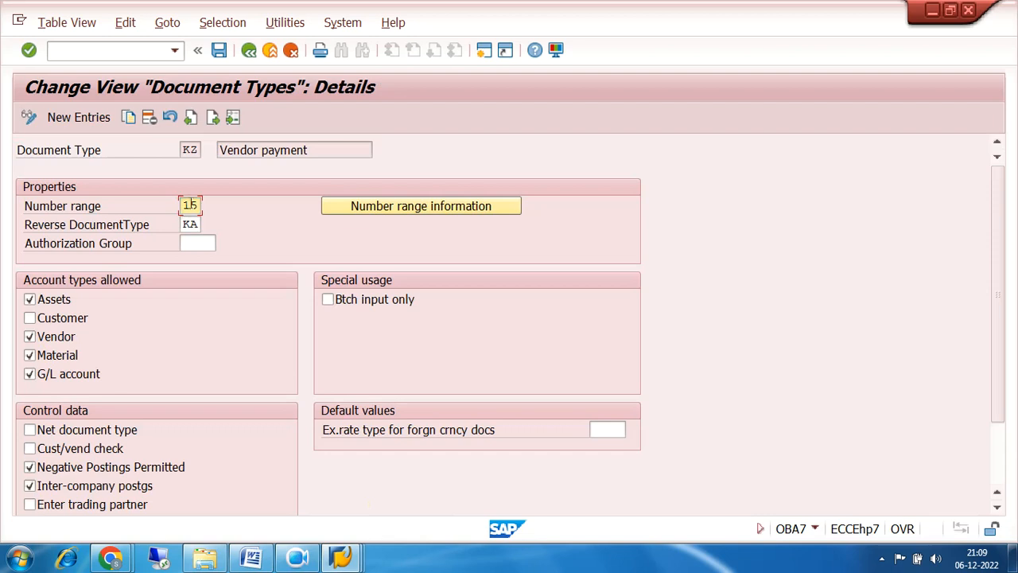
double_click(197, 205)
click(374, 215)
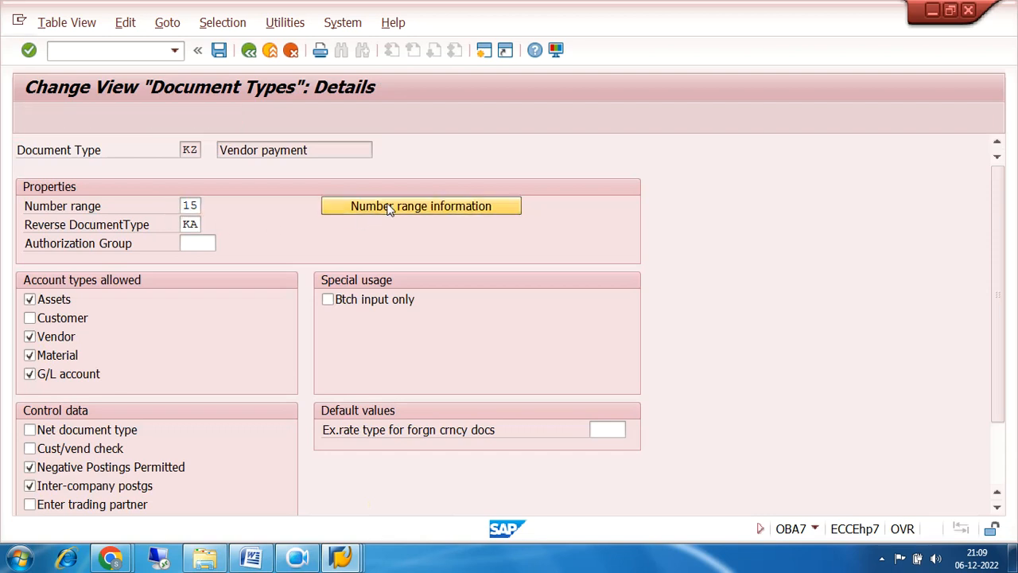
key(space)
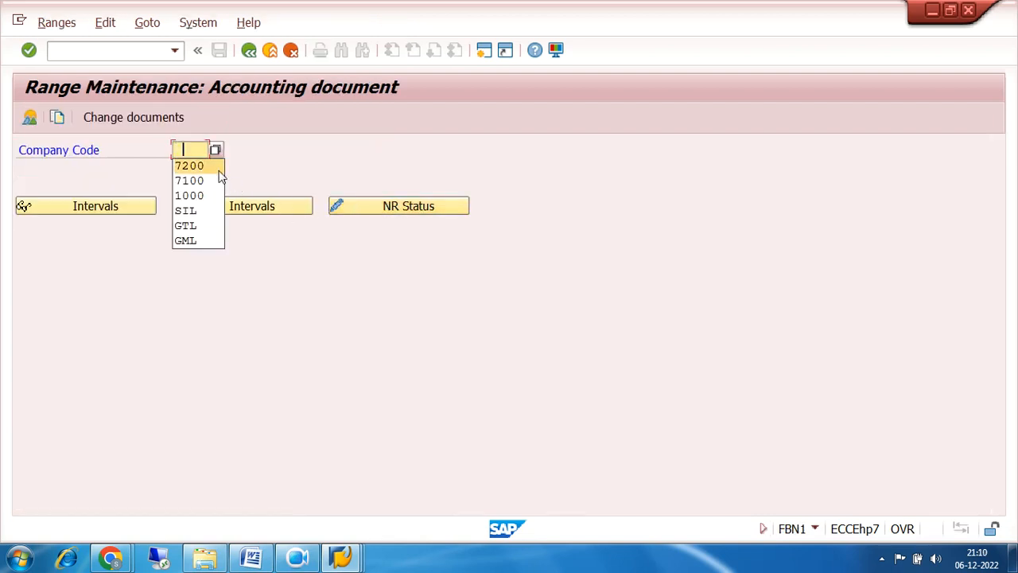
click(203, 166)
click(246, 207)
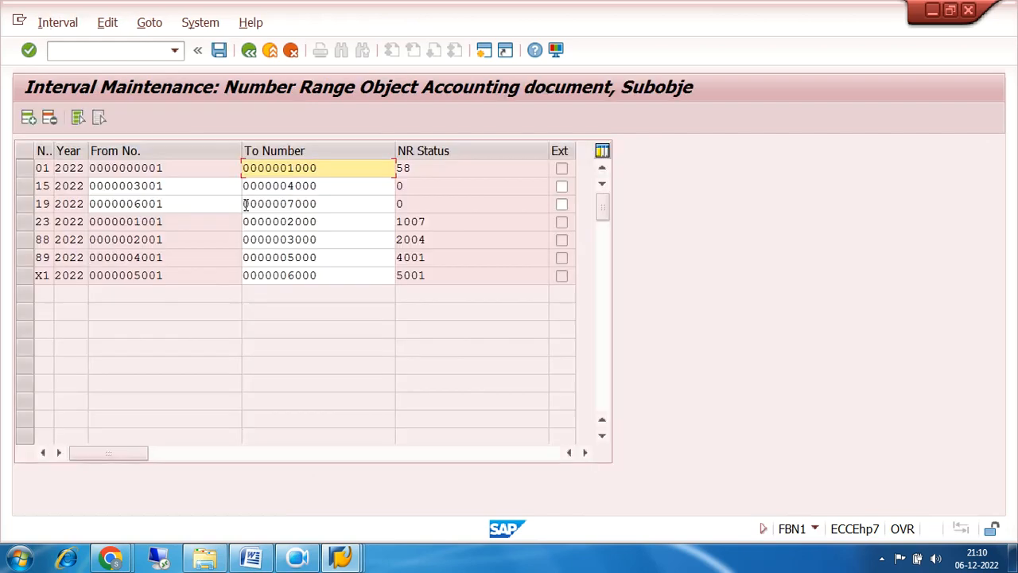
click(25, 185)
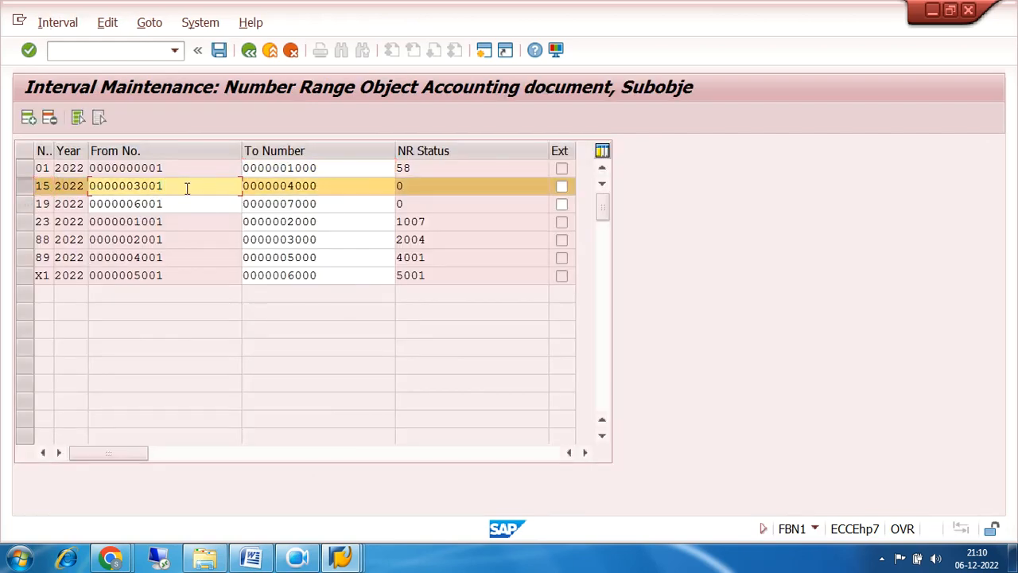
drag(188, 186, 87, 186)
click(24, 192)
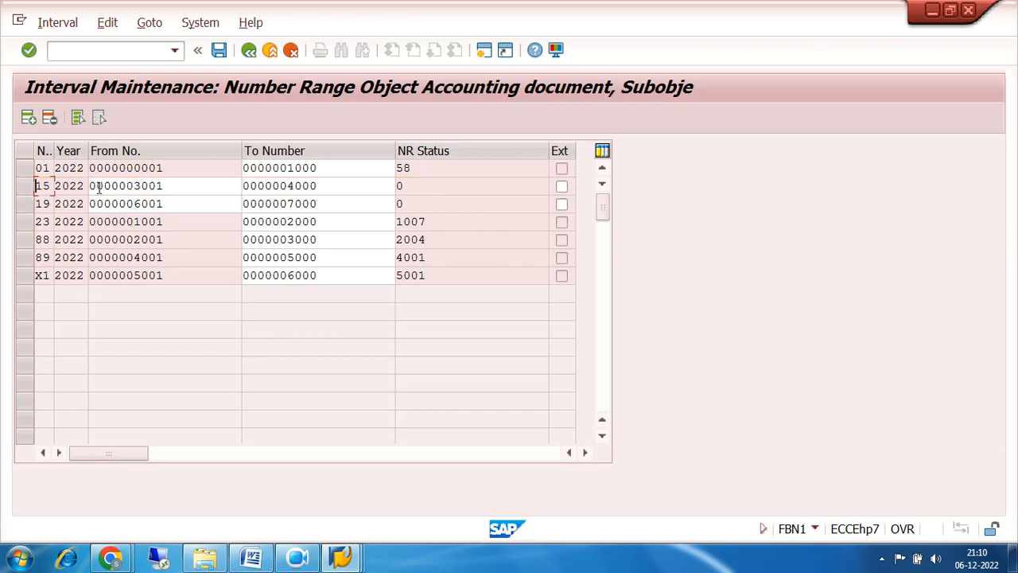
drag(170, 185, 127, 187)
click(330, 185)
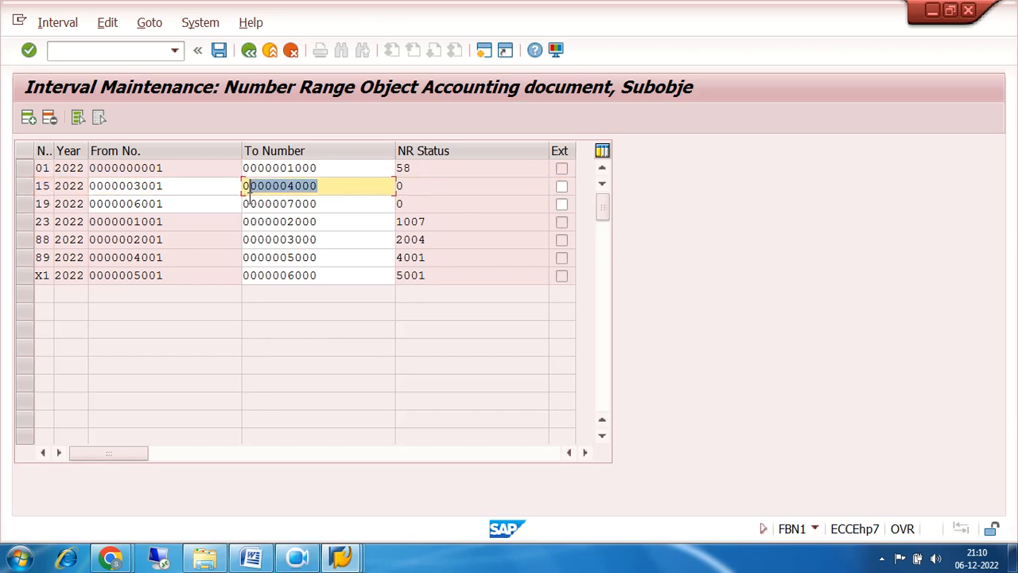
key(Tab)
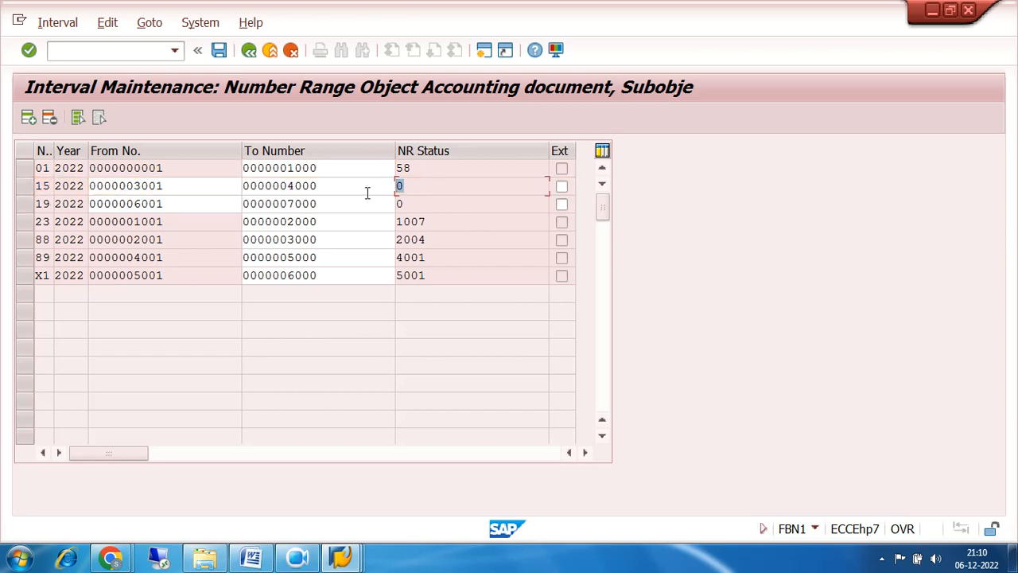
click(248, 51)
click(248, 51)
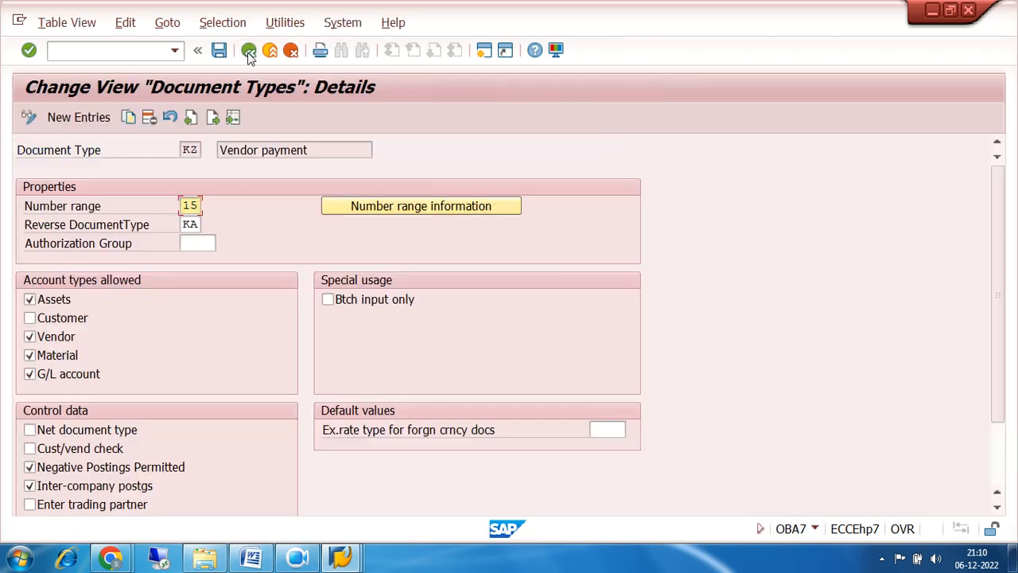
click(248, 50)
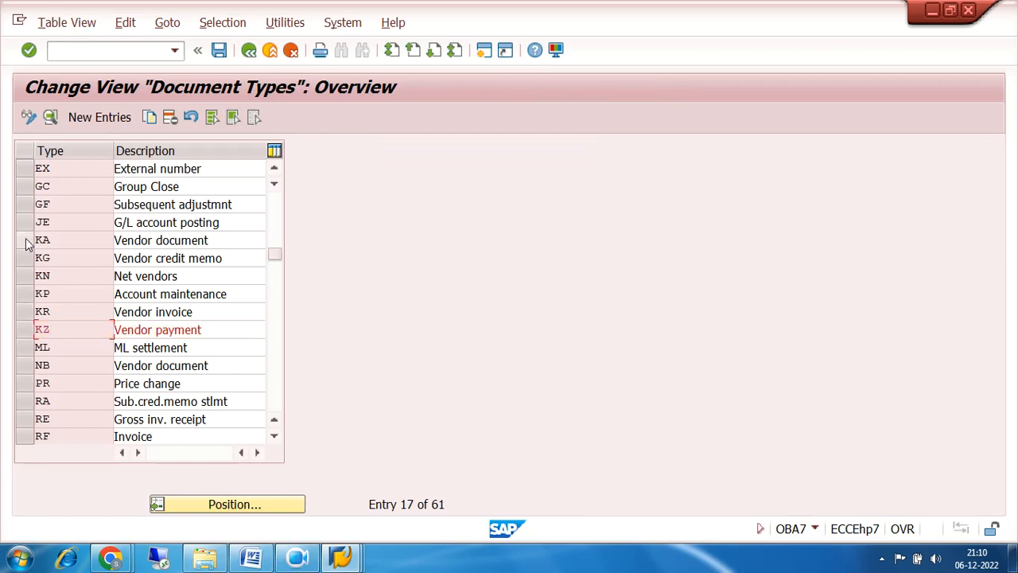
Open the KA document type and edit its company code 7200 number range intervals.
double_click(92, 236)
click(189, 206)
click(404, 208)
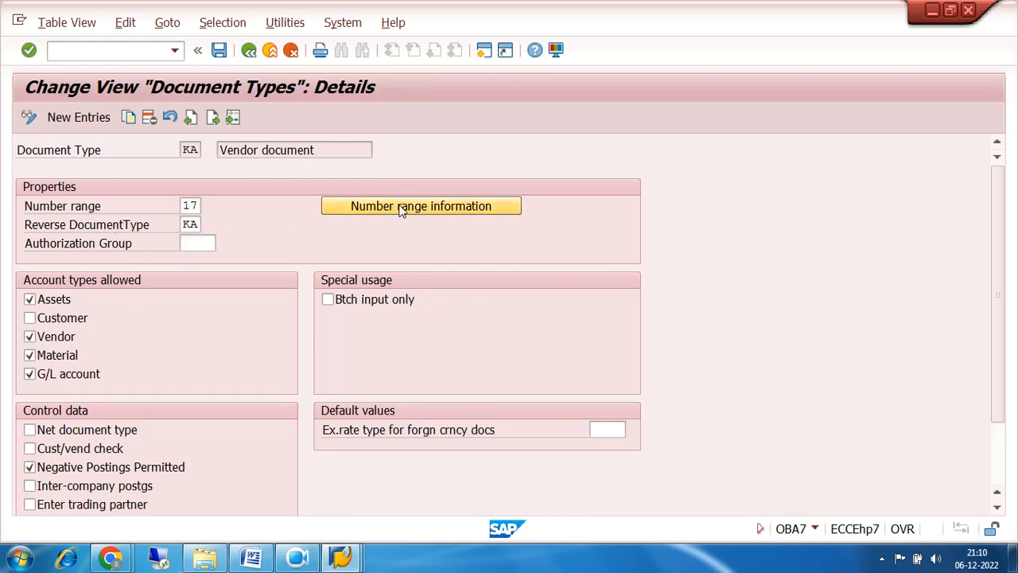
click(188, 150)
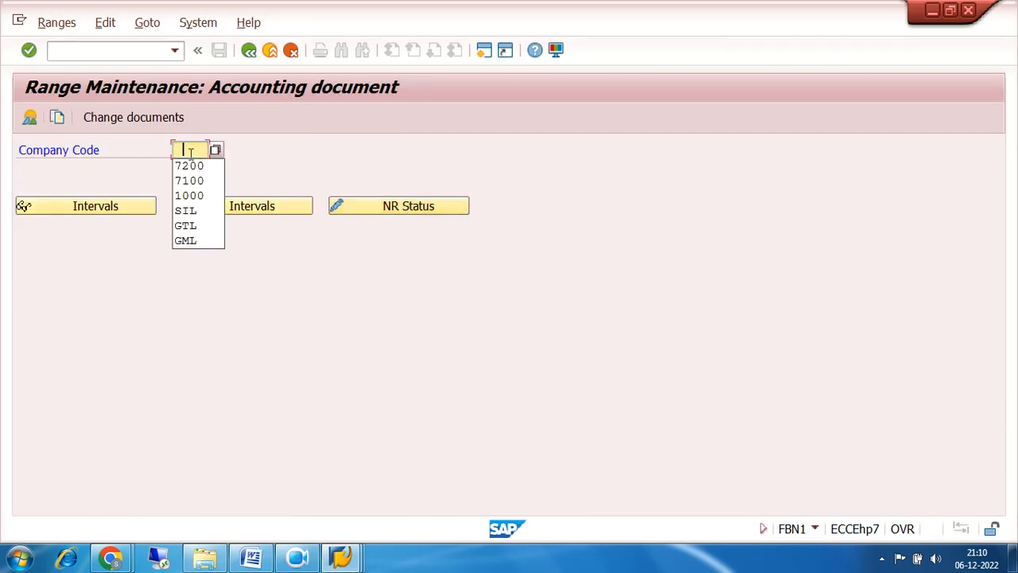
click(188, 164)
click(222, 206)
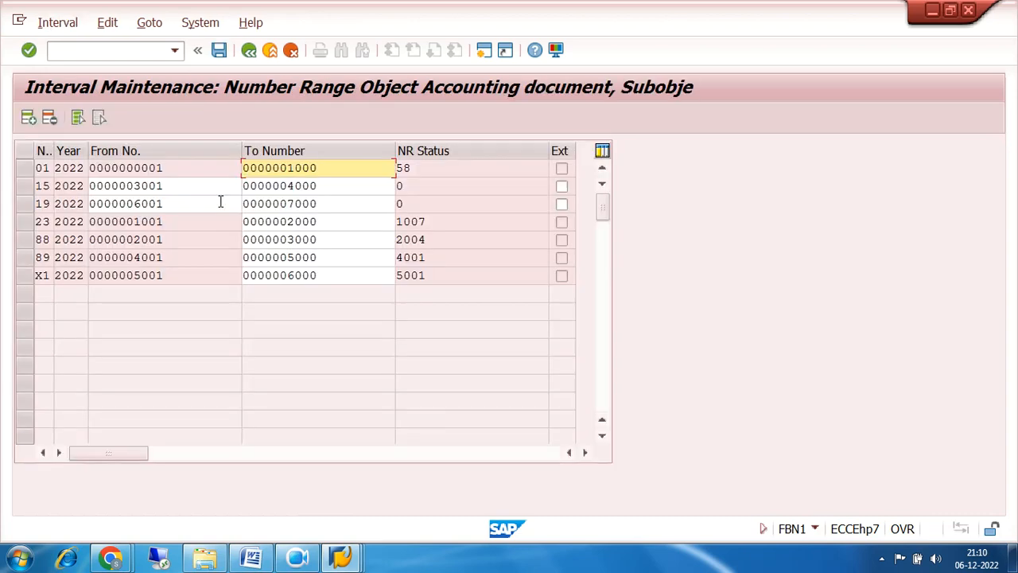
Add interval 17 for 2022 covering 7001–8000 and save it.
click(29, 118)
text(17)
key(Tab)
text(2022)
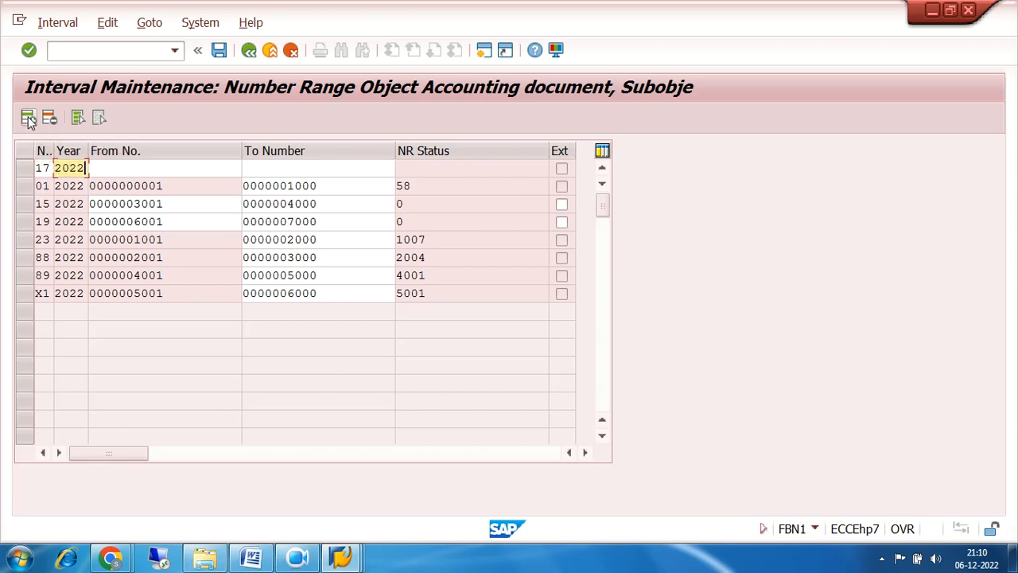
key(Tab)
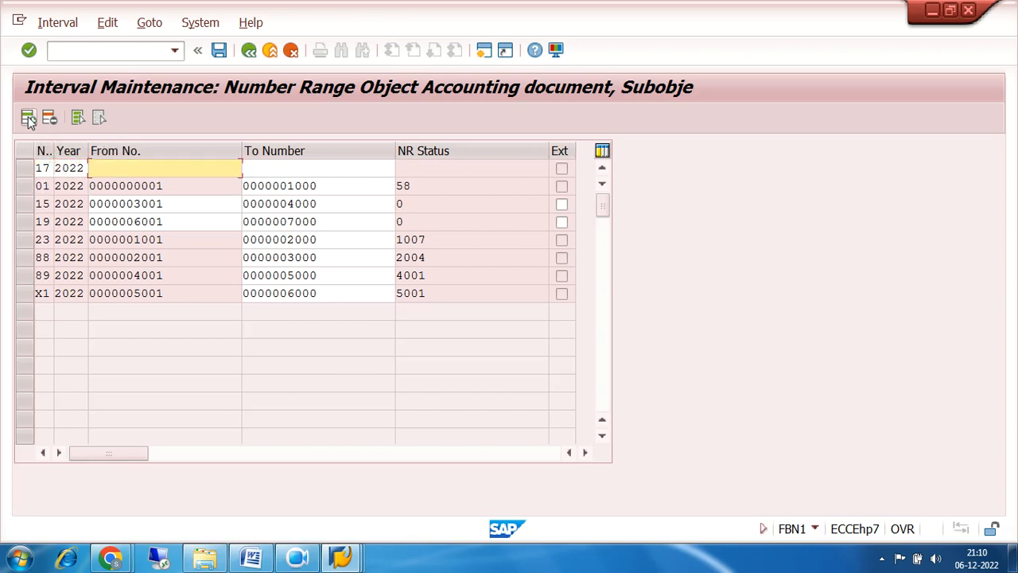
text(7001)
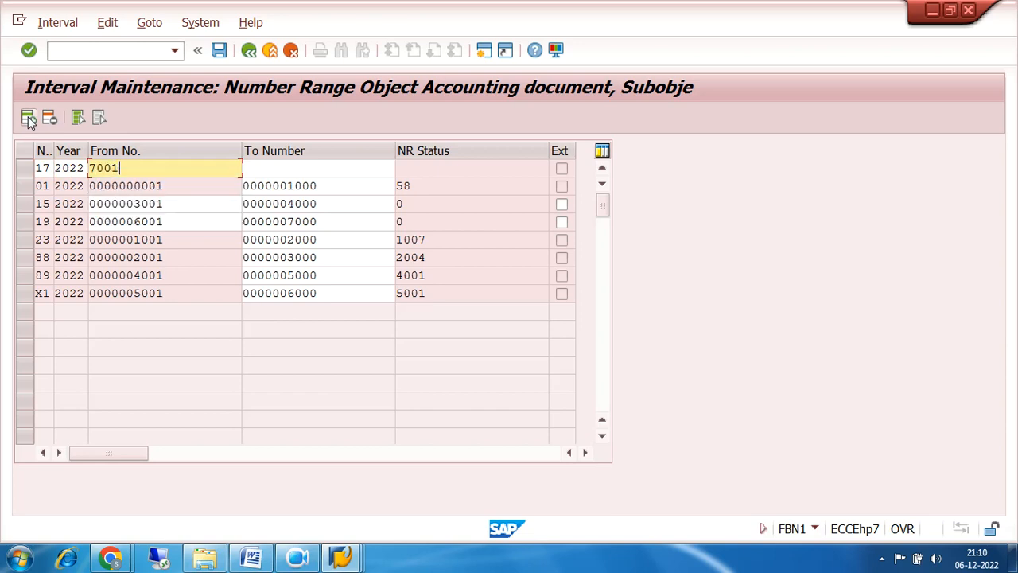
key(Tab)
text(8000)
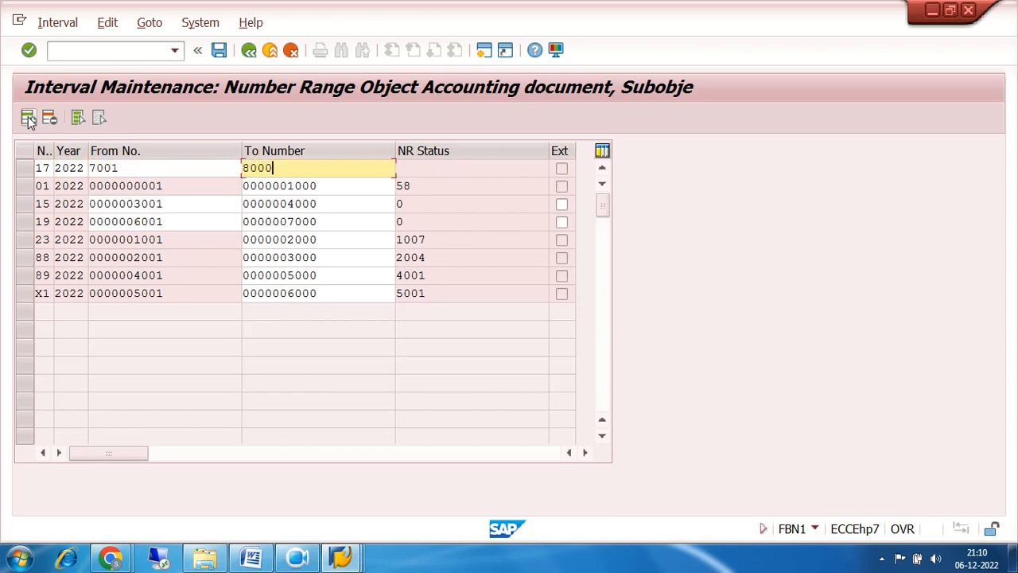
key(Return)
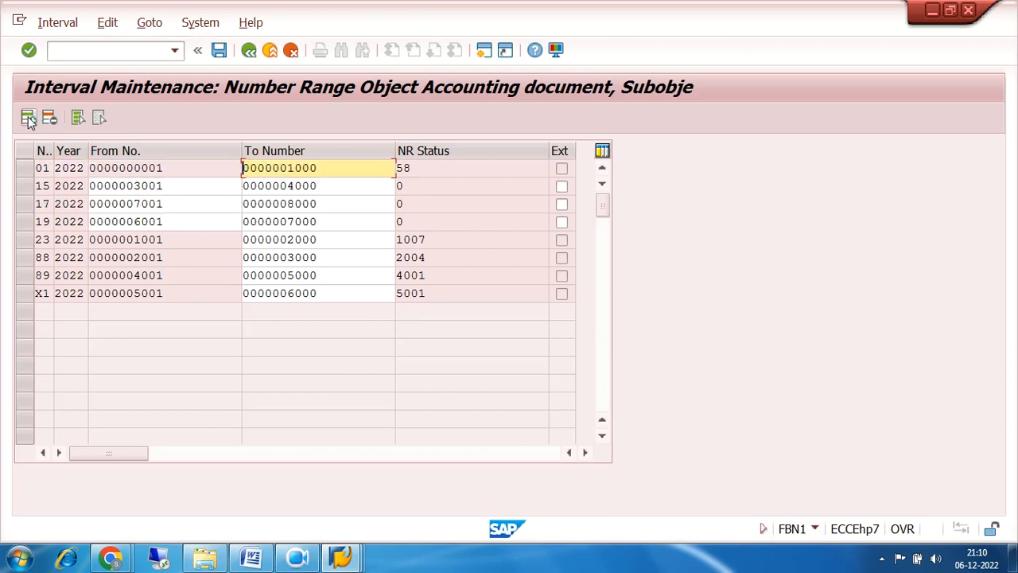
key(ctrl+s)
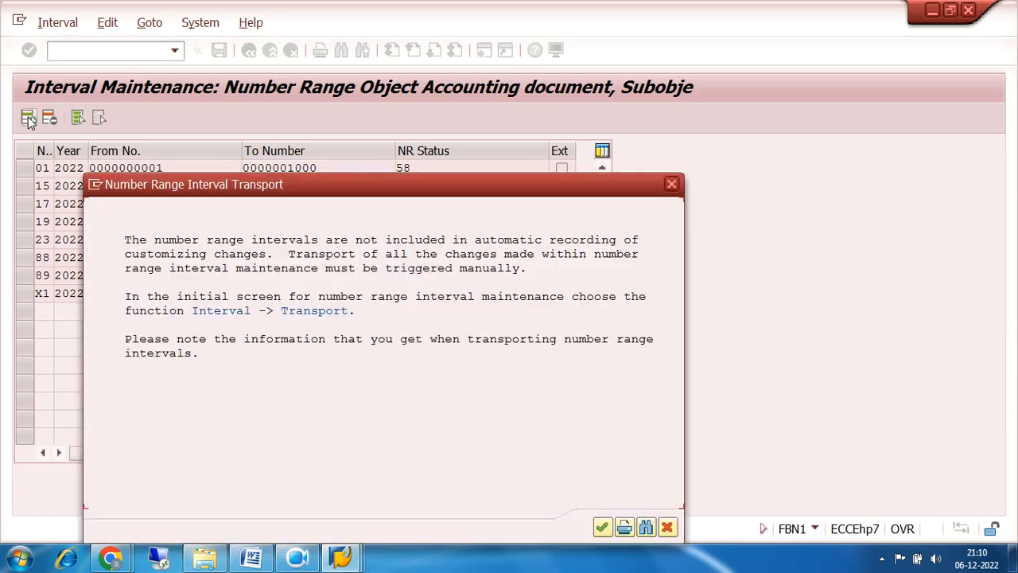
click(602, 529)
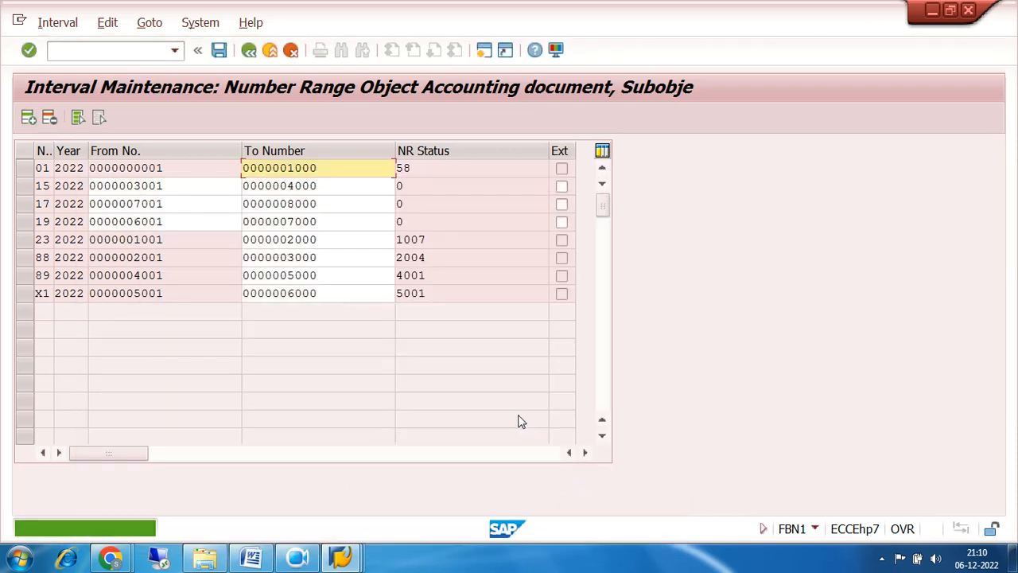
Go back through the KA details and document types list to Easy Access.
click(249, 50)
click(249, 50)
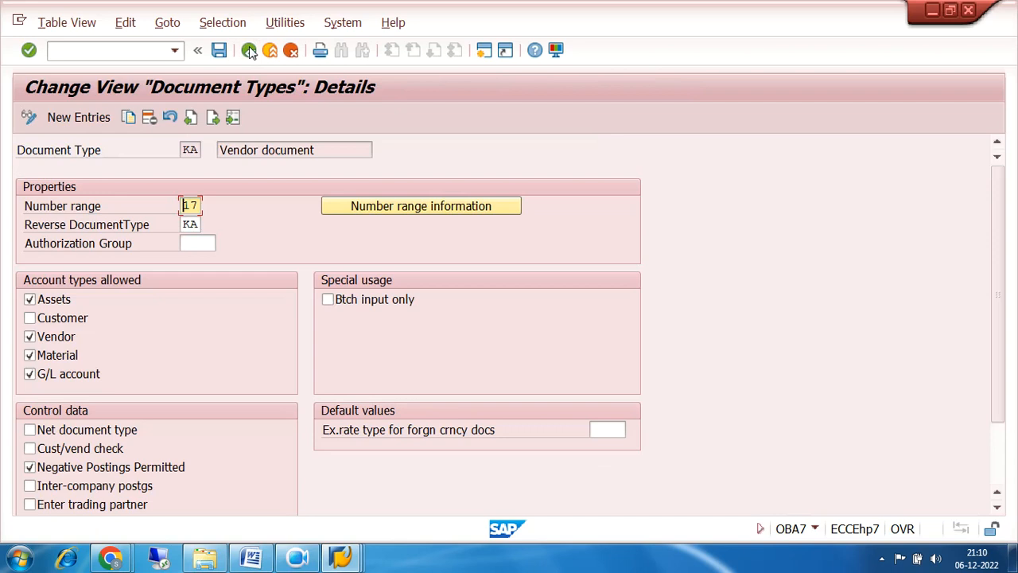
click(248, 50)
click(249, 50)
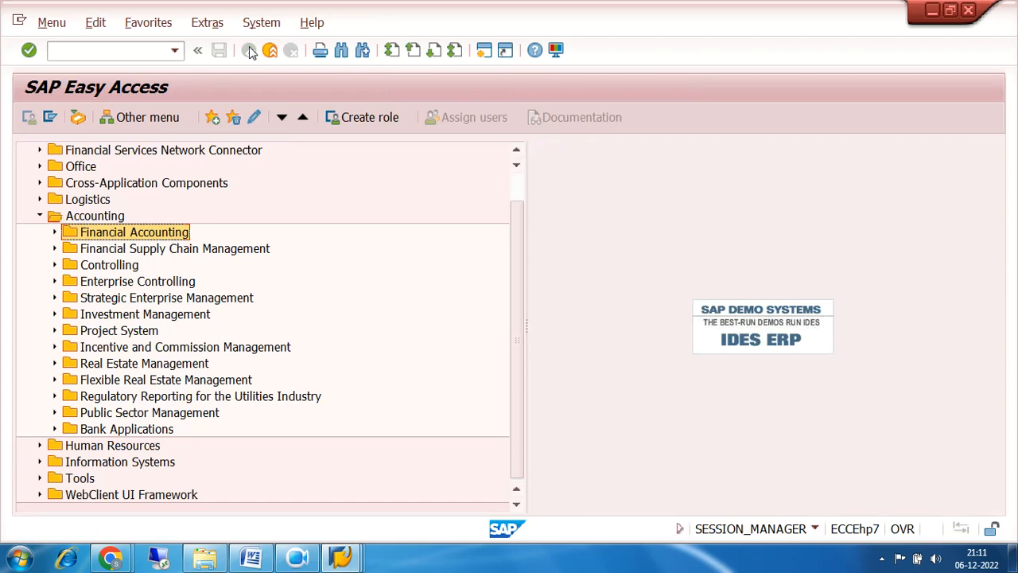
Expand Financial Accounting > Accounts Payable > Document Entry and launch FB60 - Invoice.
click(55, 232)
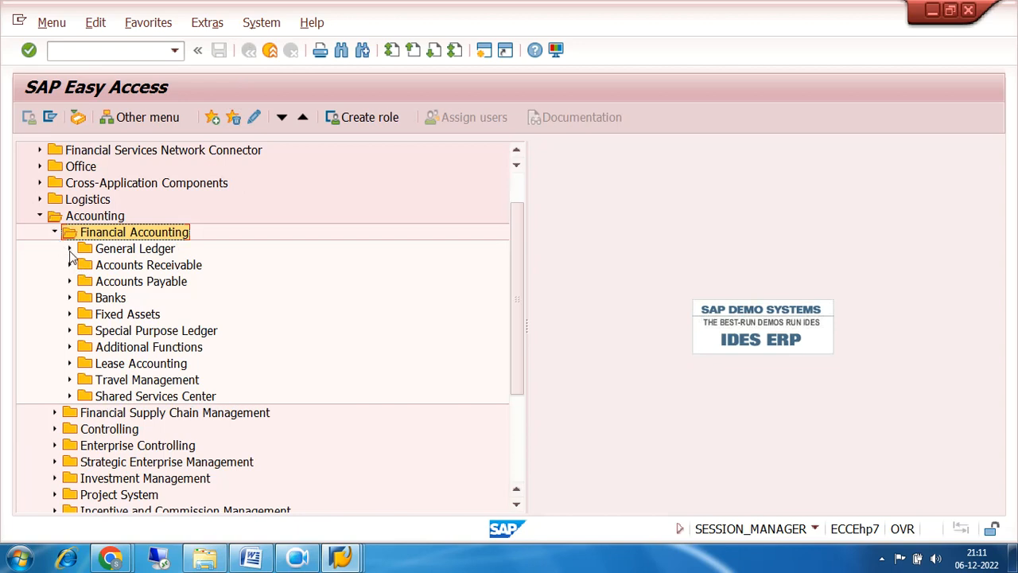
click(70, 282)
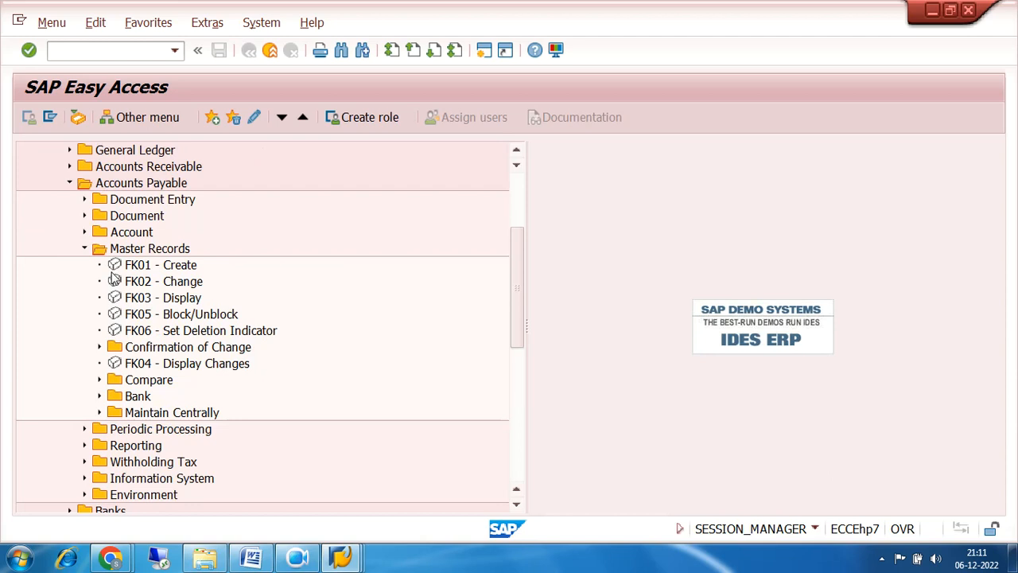
click(84, 182)
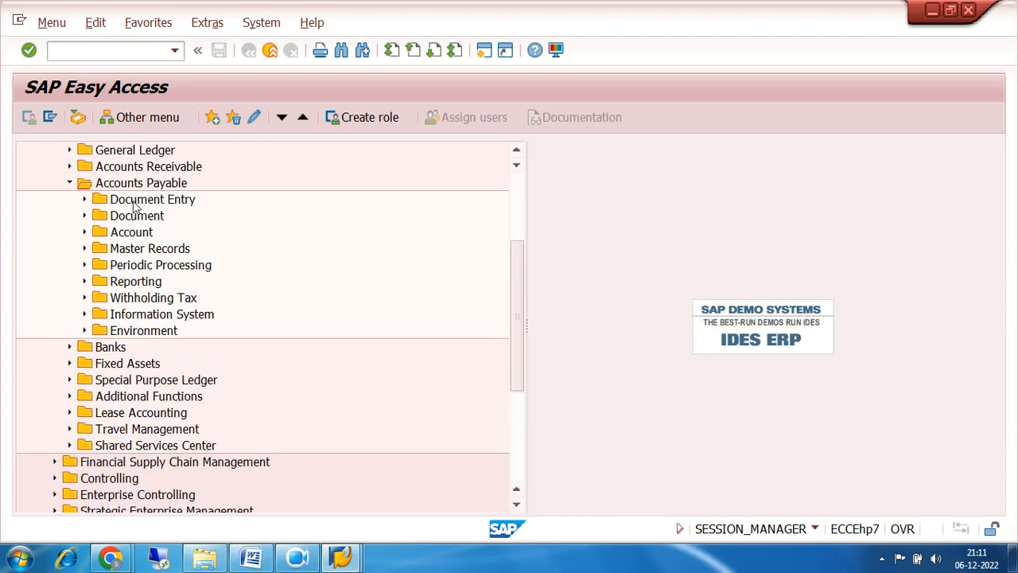
click(85, 199)
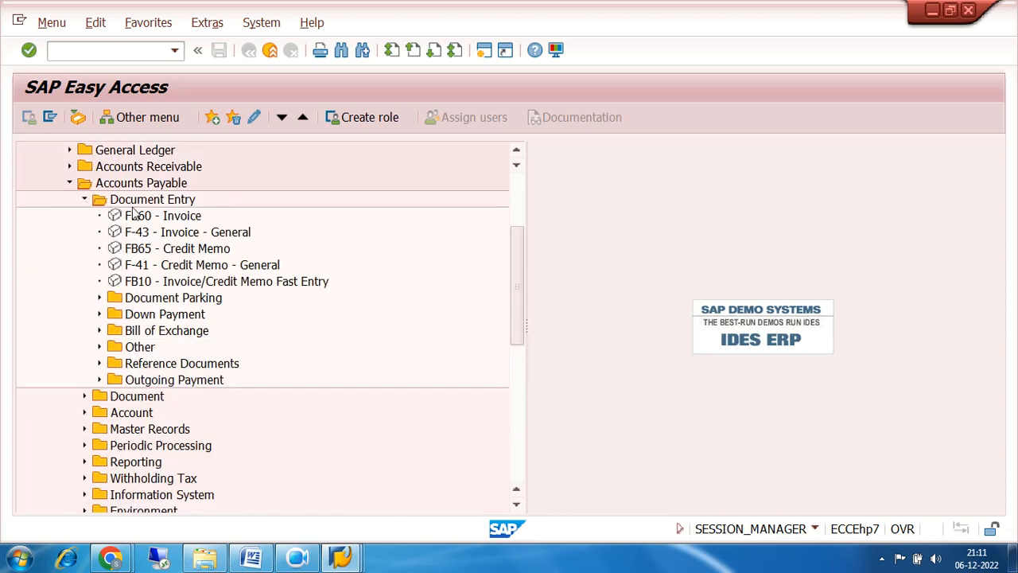
click(153, 222)
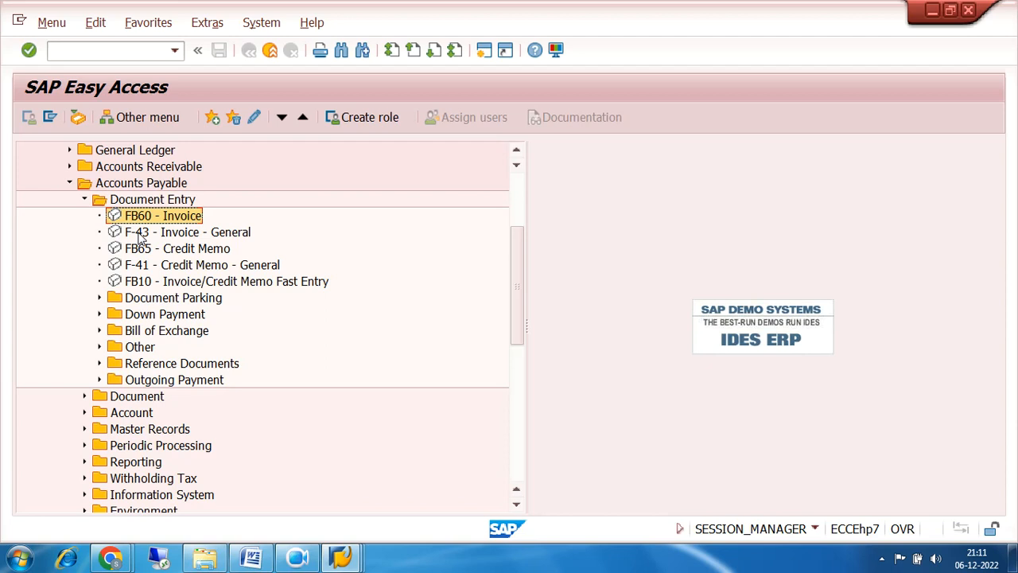
double_click(141, 216)
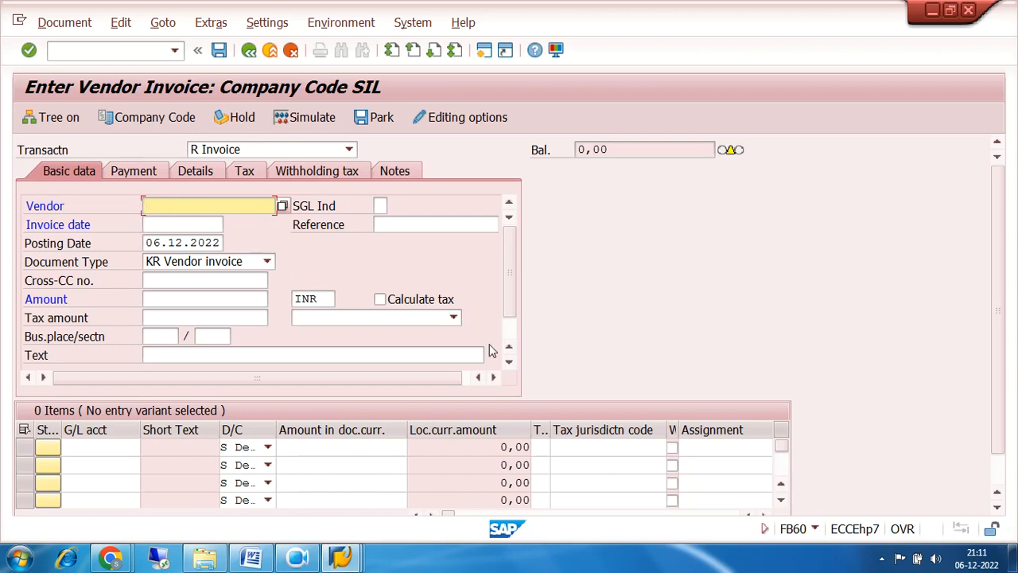
scroll(504, 336, down, 1)
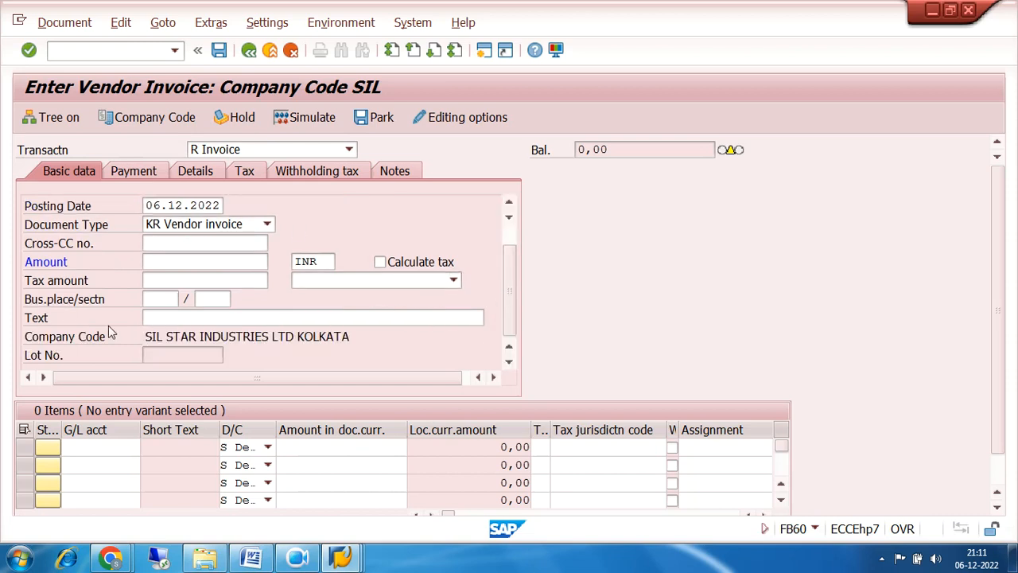
drag(144, 337, 380, 348)
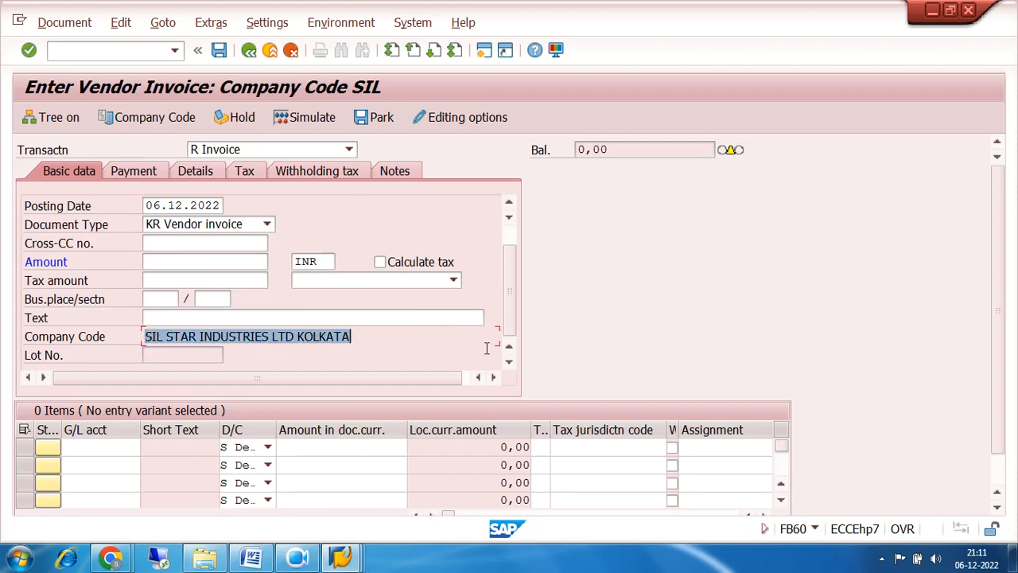
Switch the Enter Vendor Invoice screen to company code 7200.
click(132, 118)
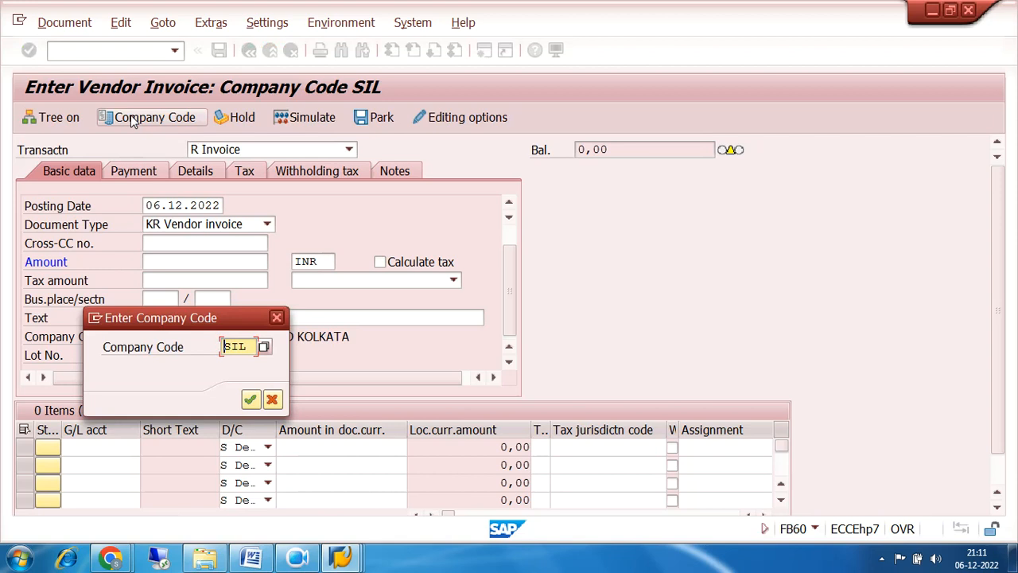
text(7200)
key(Return)
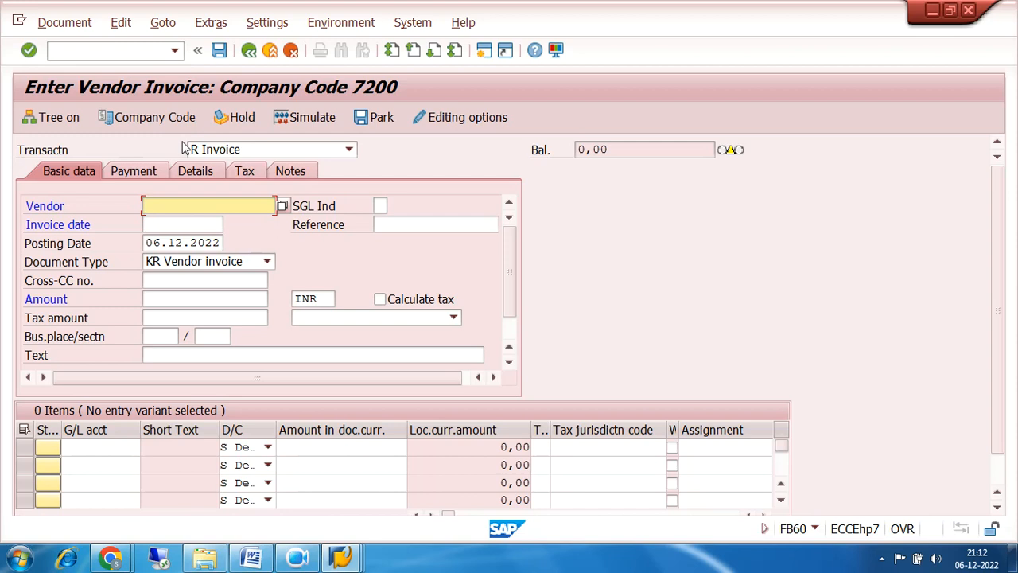
Keep the document's transaction type set to Invoice.
click(349, 150)
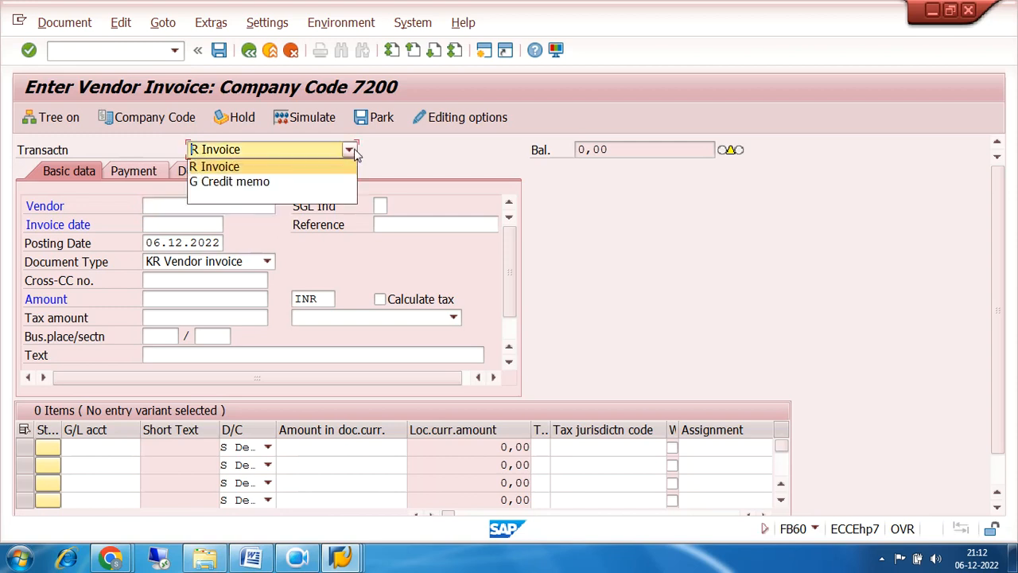
click(229, 168)
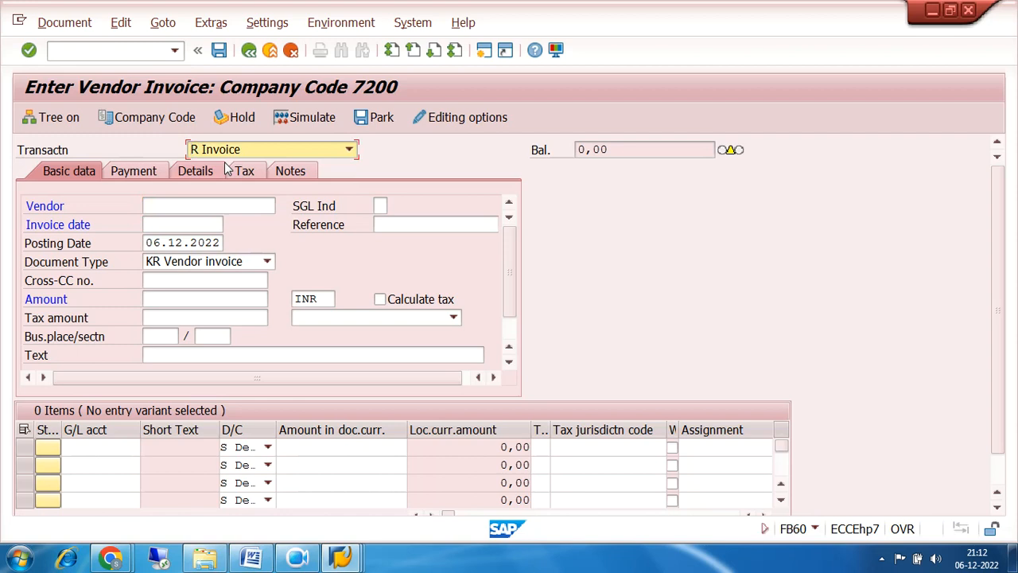
click(349, 150)
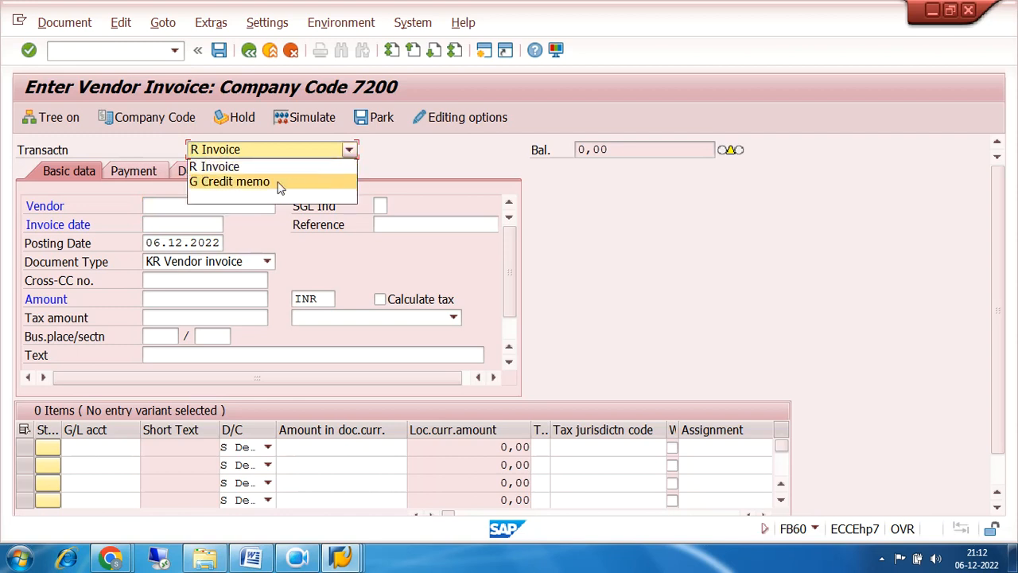
click(256, 168)
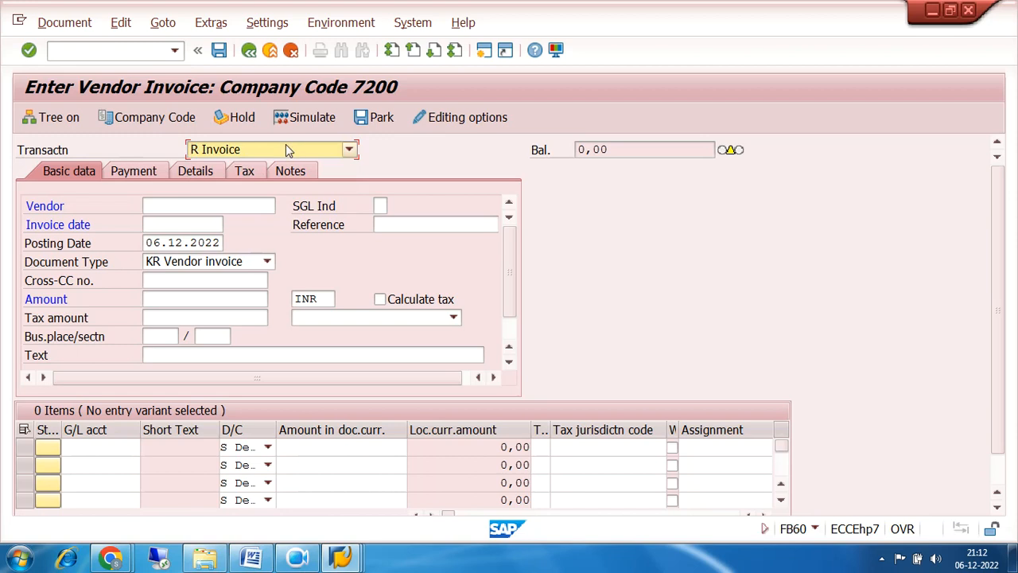
click(511, 328)
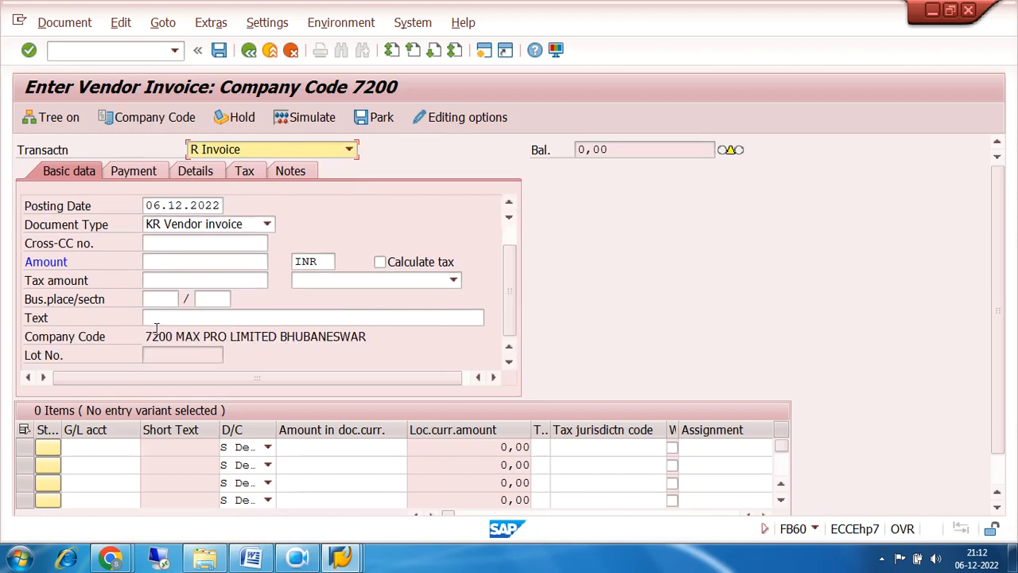
click(511, 233)
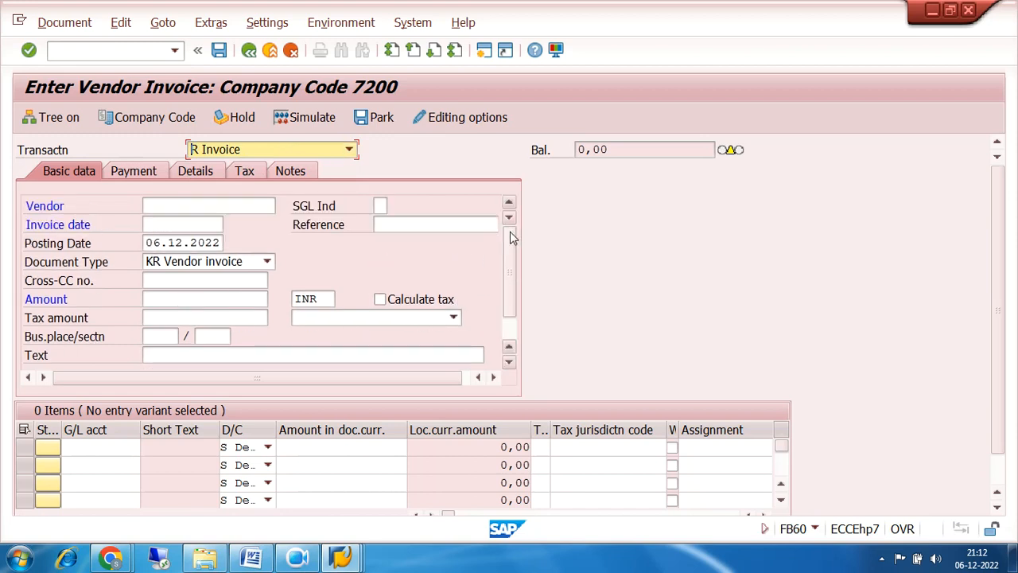
Pick vendor TRIDENT IND LTD from the 7200 search help and enter invoice date 06.12.2022.
click(194, 206)
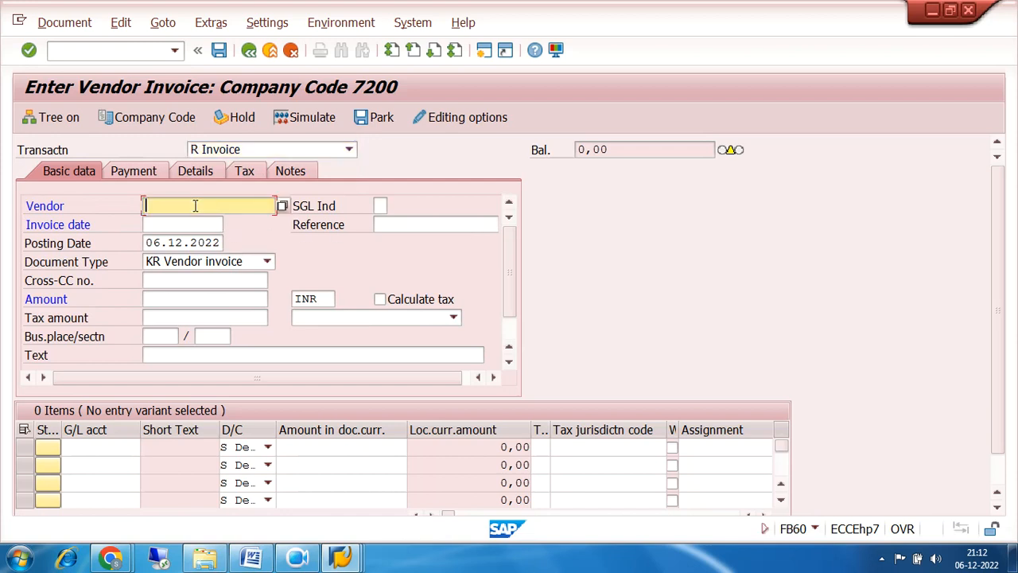
click(280, 208)
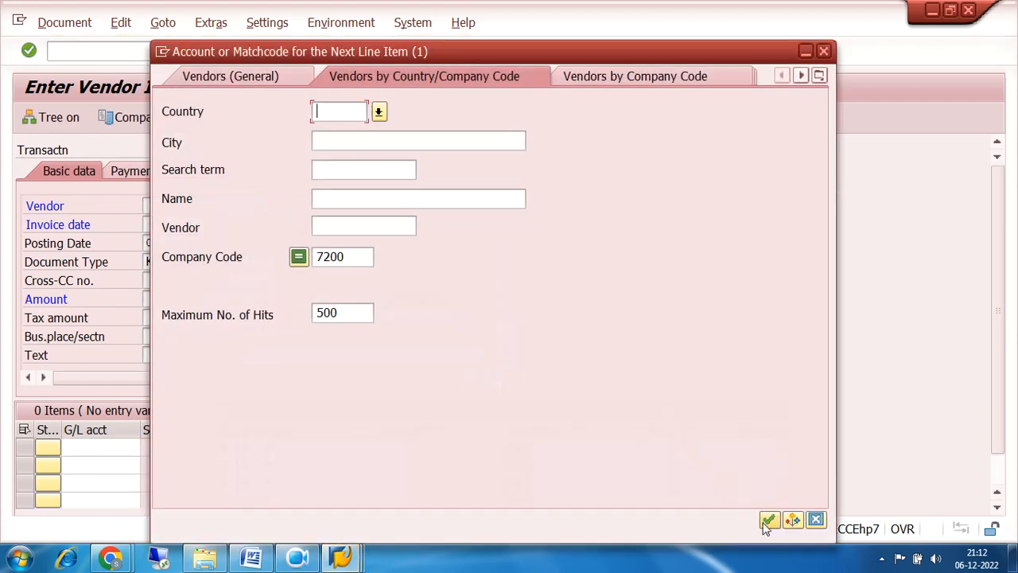
click(769, 521)
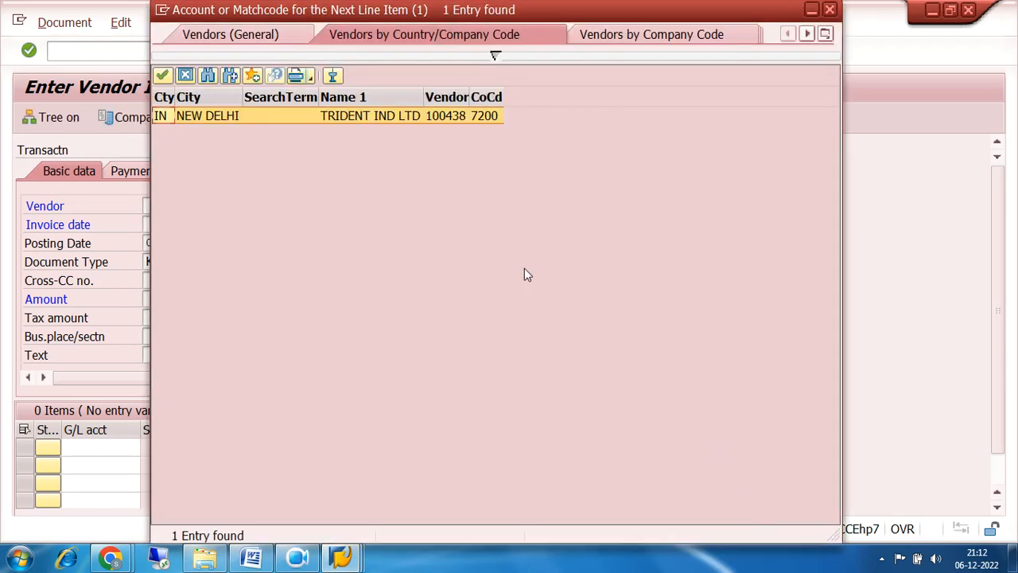
double_click(442, 118)
click(155, 225)
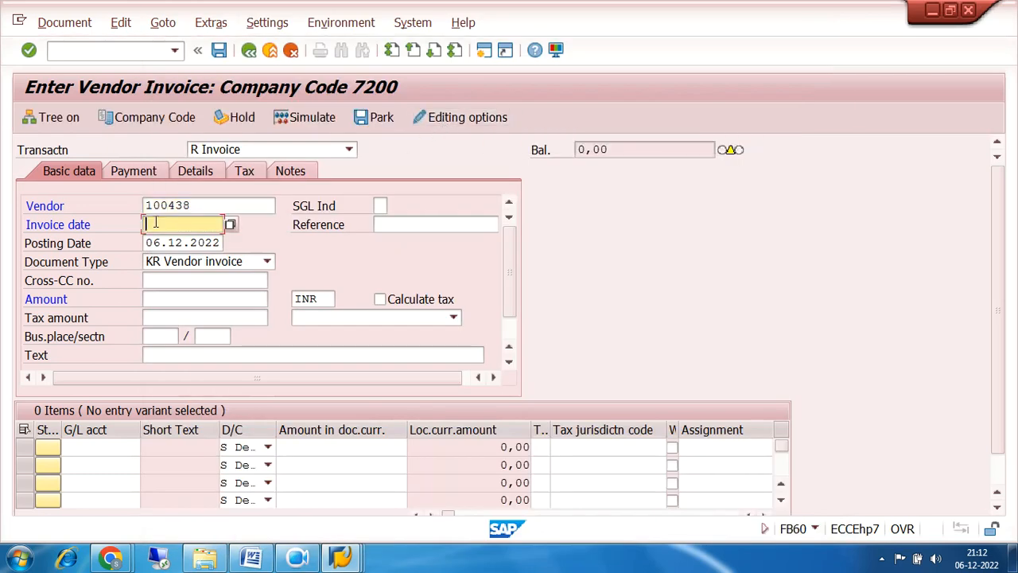
text(06.12.2022)
Set the first line's G/L account to INVENTORY RAW MATERIAL(FI) 200010.
click(111, 445)
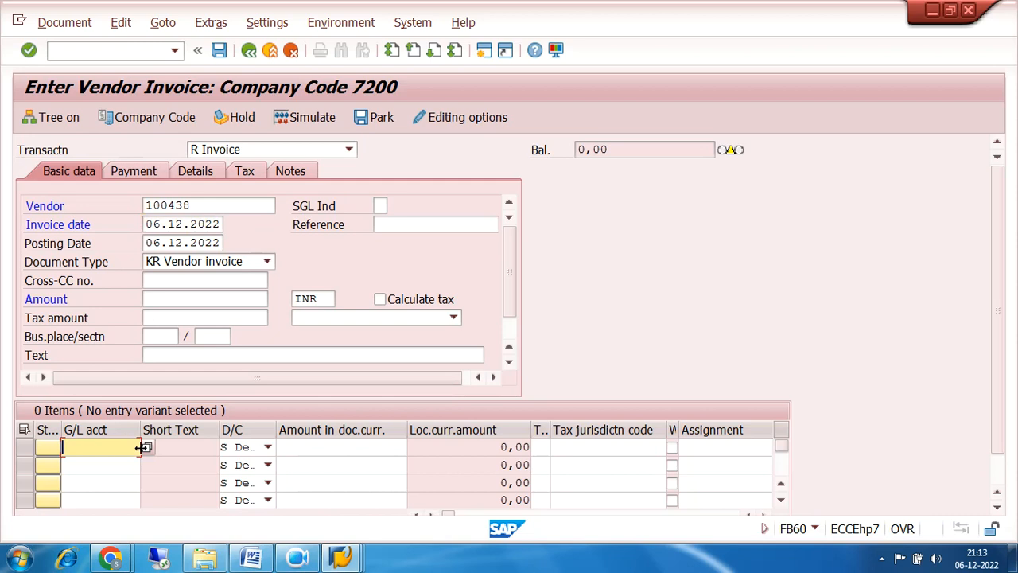
click(146, 447)
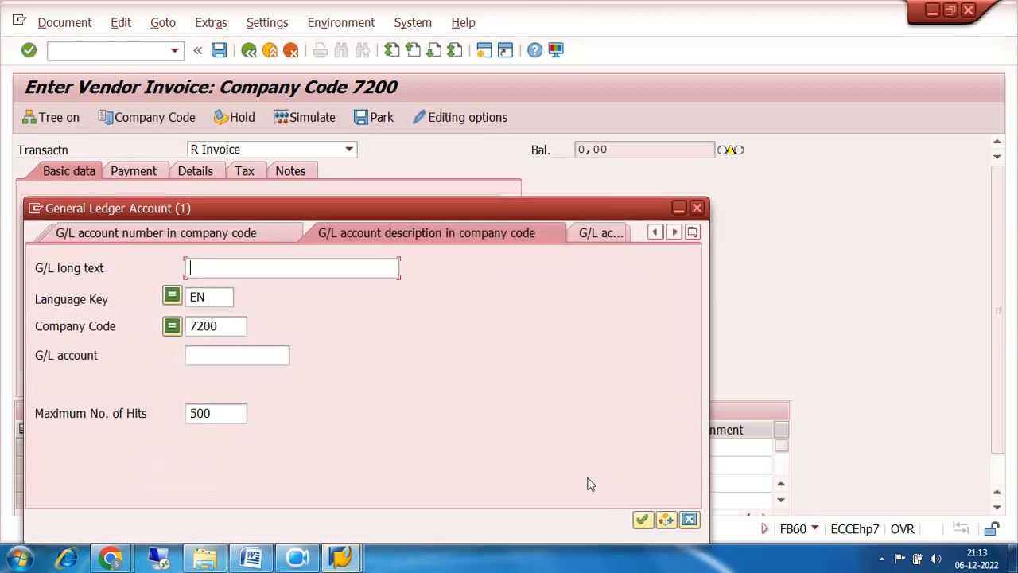
click(642, 519)
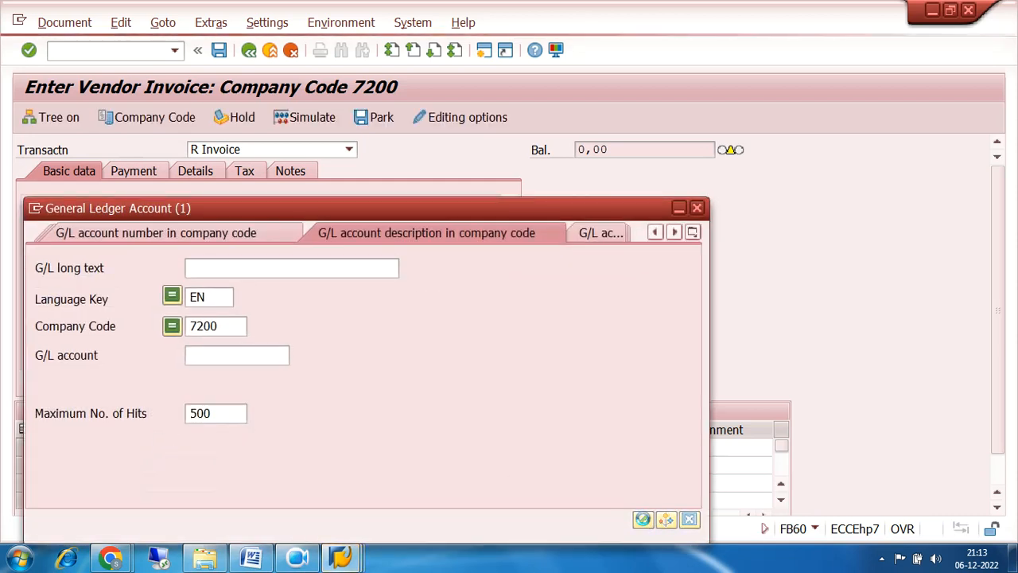
click(125, 293)
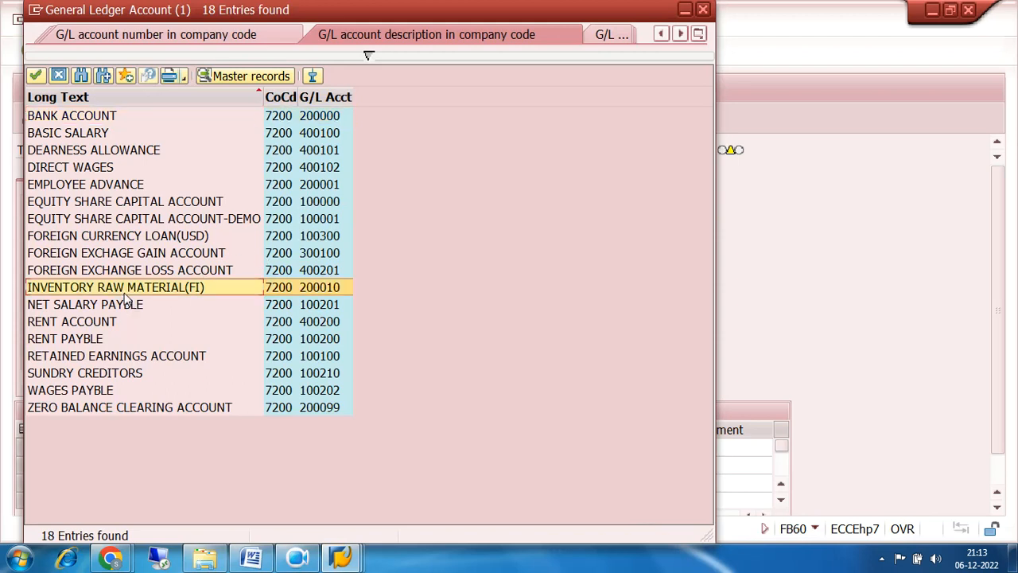
double_click(304, 293)
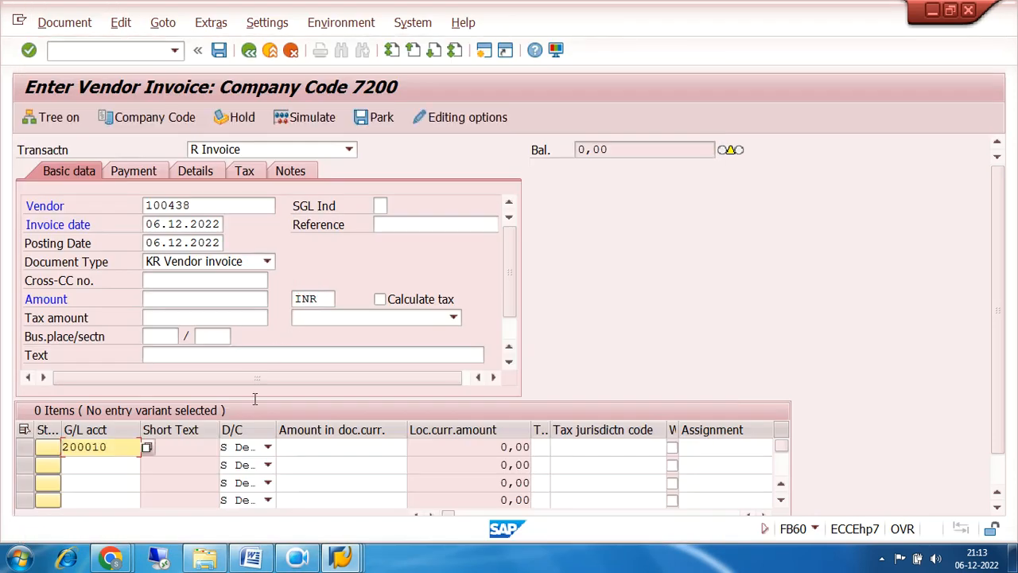
Debit 500000 with text INV RM PURCHASED, enter header amount 500000, and validate.
click(268, 448)
click(304, 447)
click(304, 447)
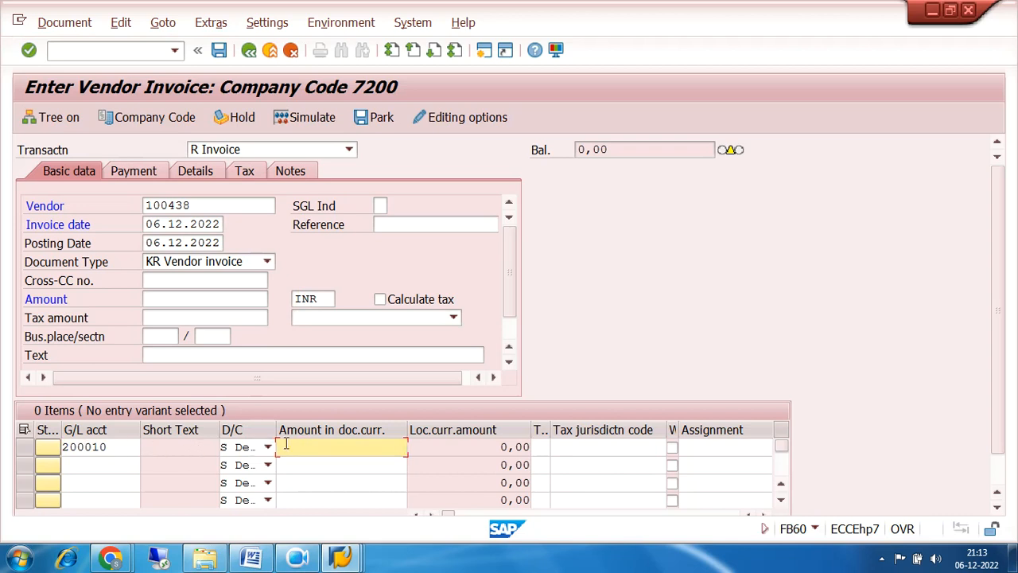
text(500)
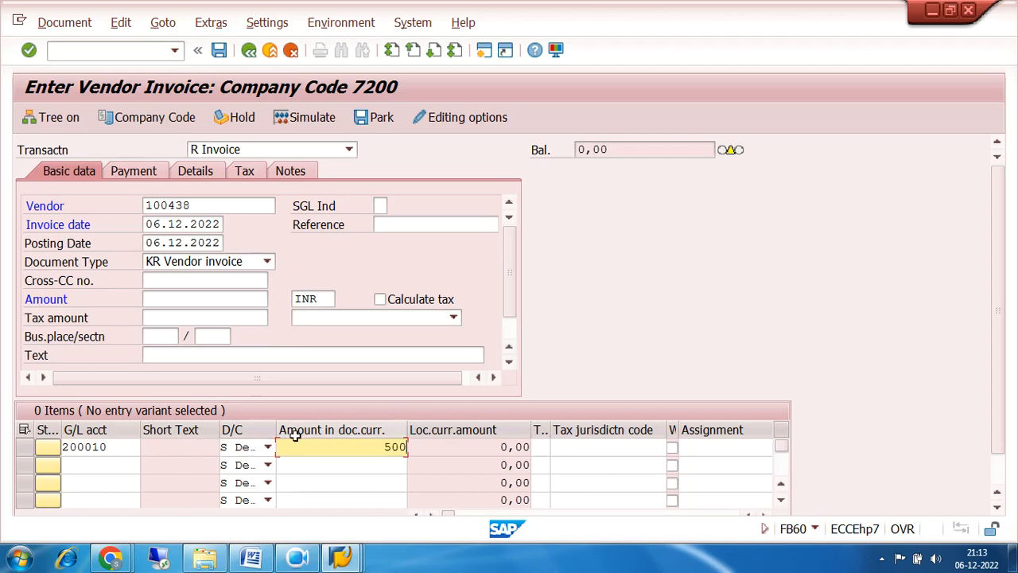
text(000)
key(Tab)
key(Tab)
key(Tab)
key(Tab)
key(Tab)
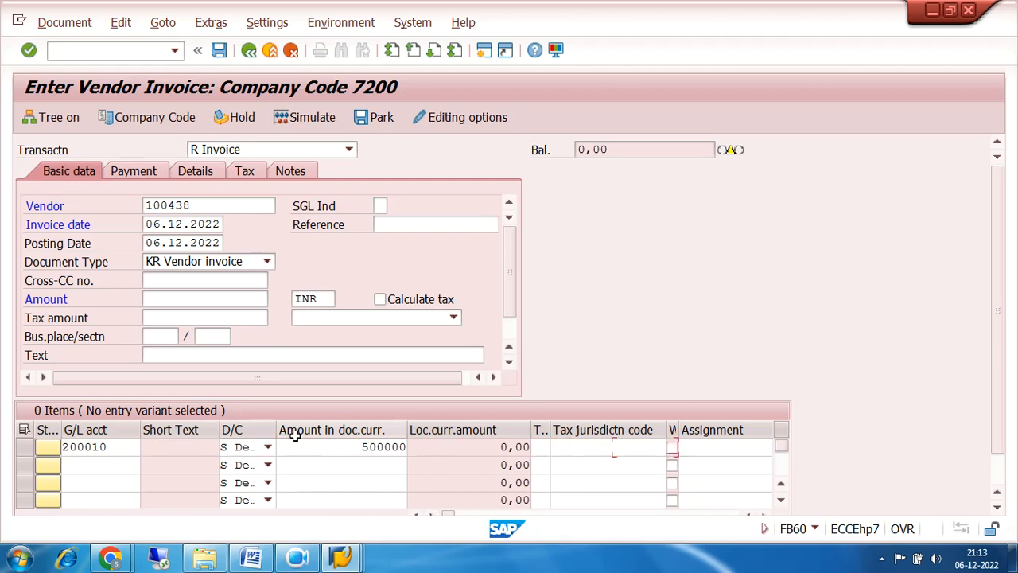
key(Tab)
text(INV)
text( RM PUR)
text(CHASED)
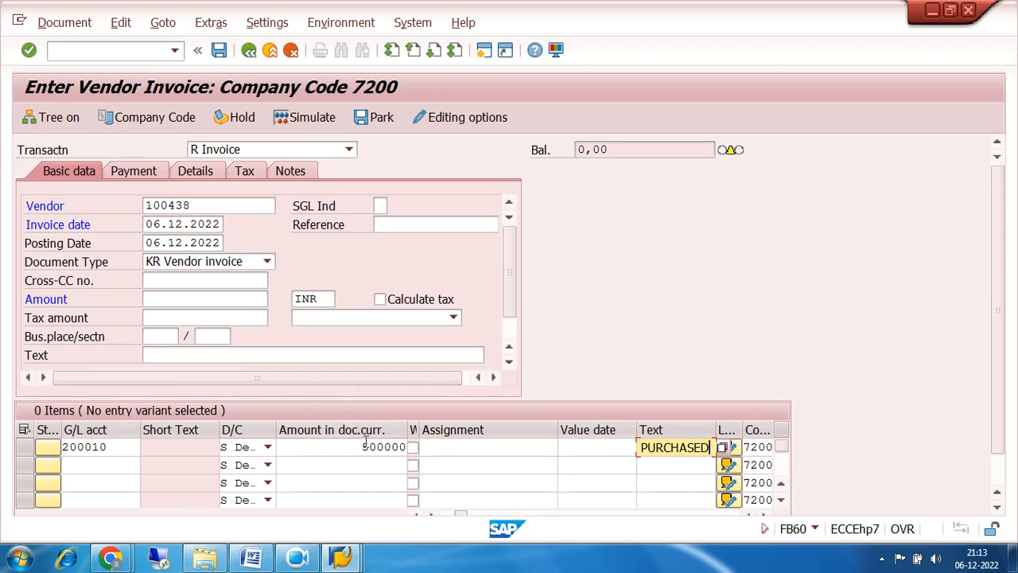
click(169, 300)
text(500000)
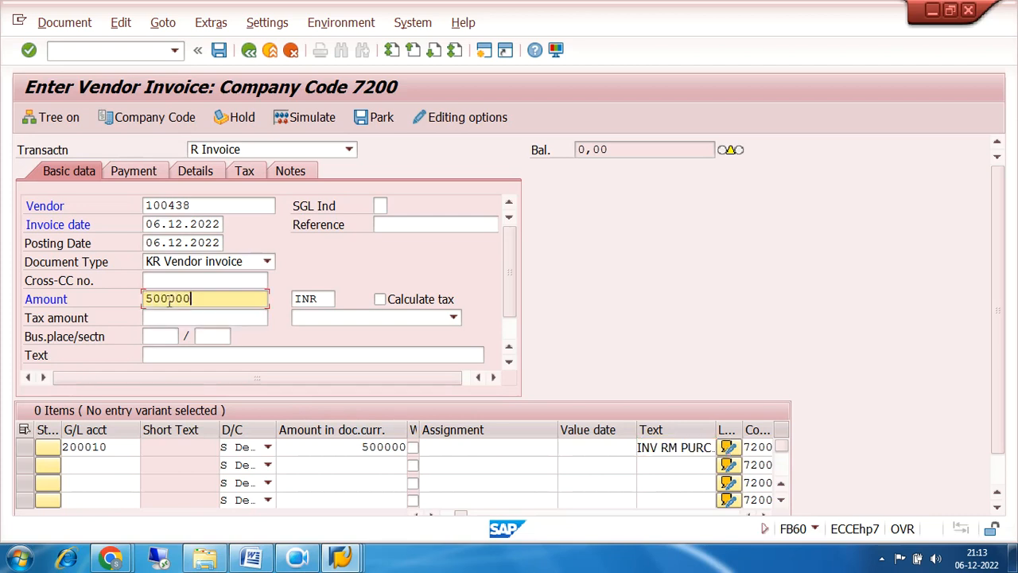
key(Return)
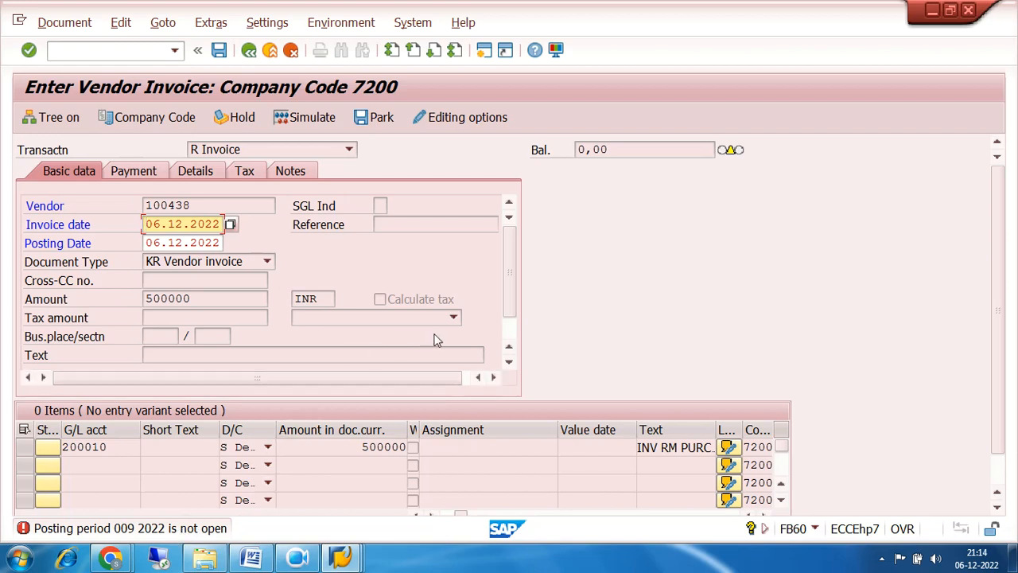
Switch to the other session and open posting period variant 7200 in OB52.
click(339, 560)
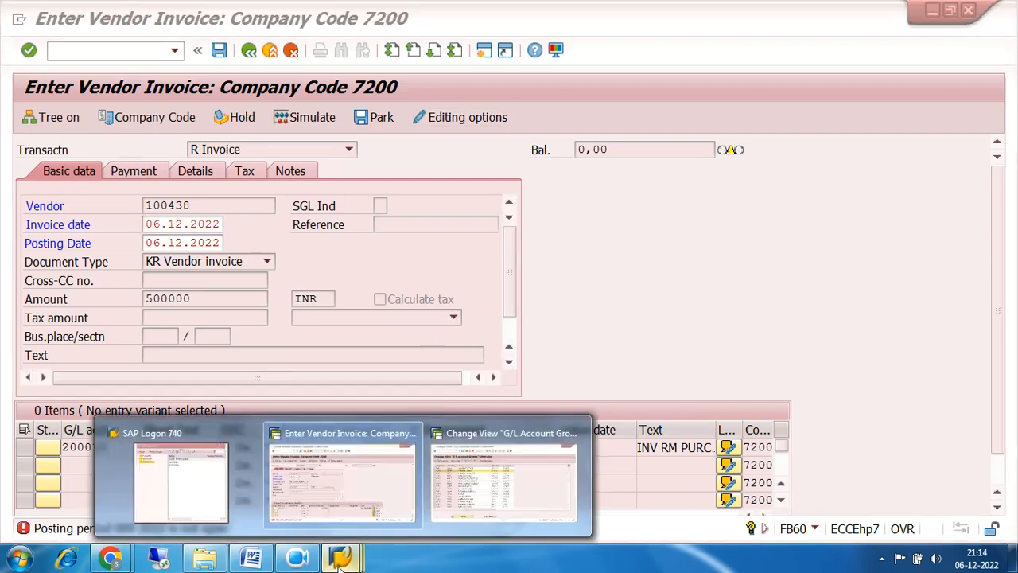
click(485, 481)
click(92, 50)
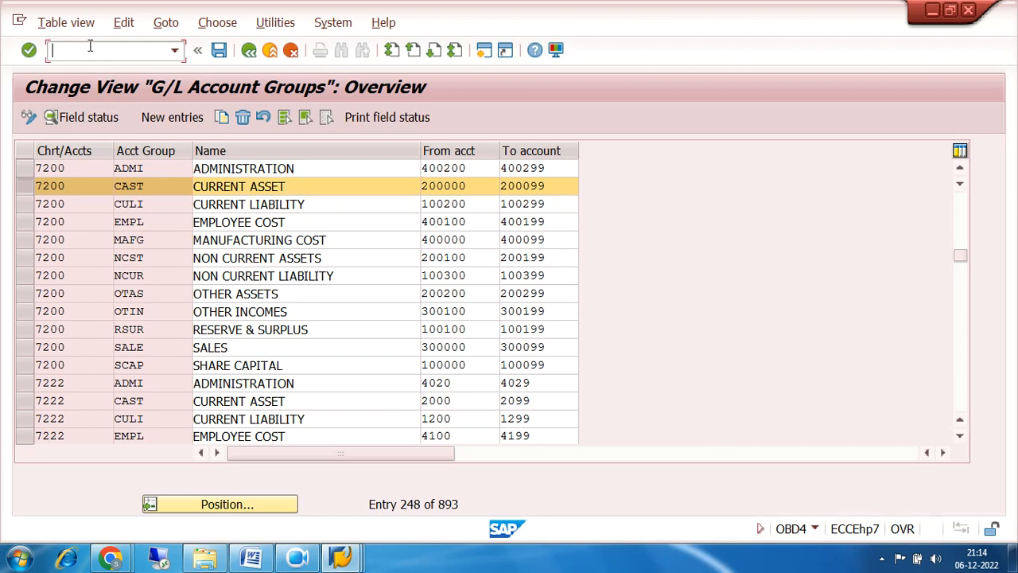
text(/NOB5)
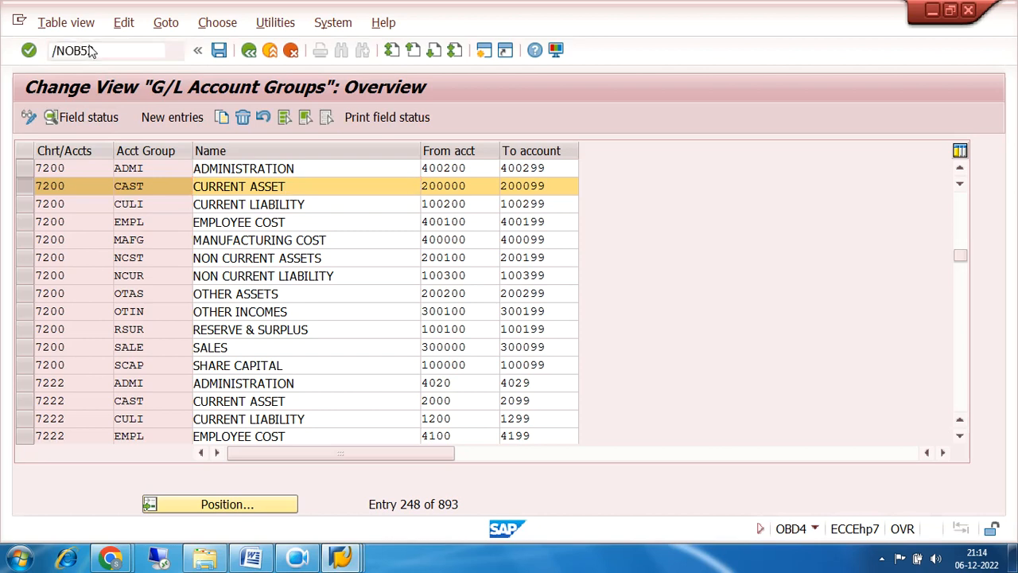
key(Return)
click(259, 505)
text(7200)
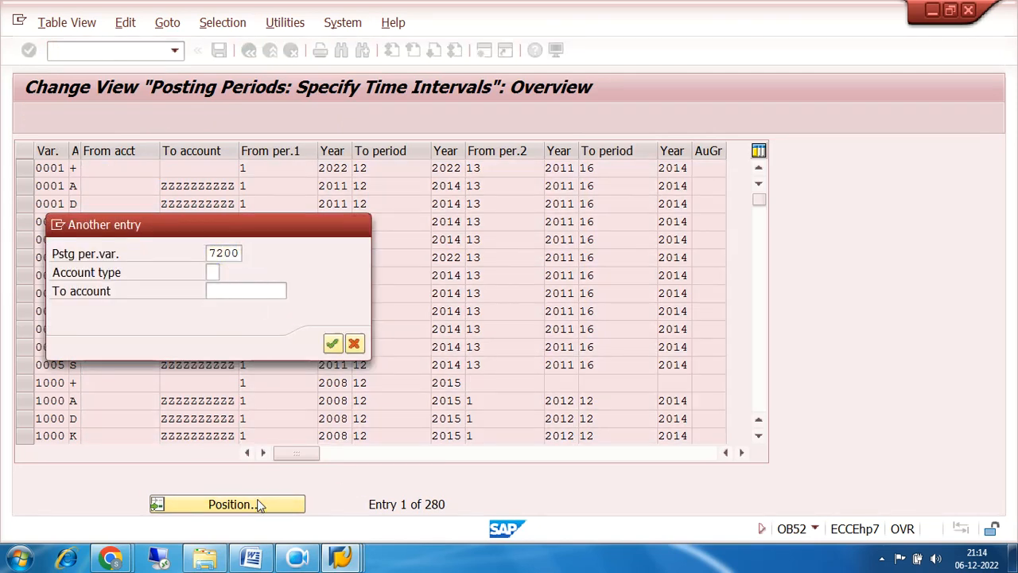
key(Return)
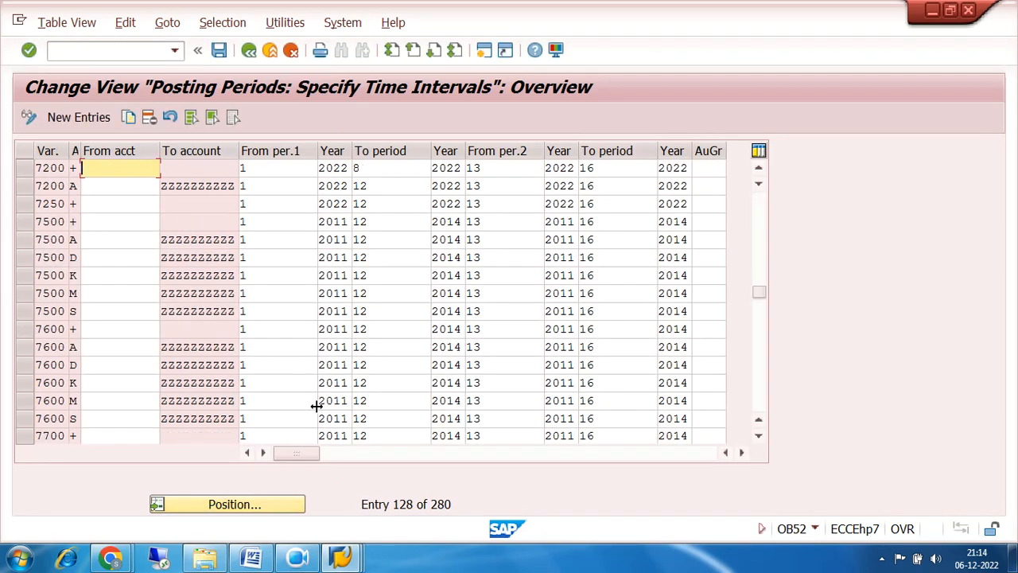
Change variant 7200's To period from 8 to 12, save it, and return to the invoice session.
click(361, 168)
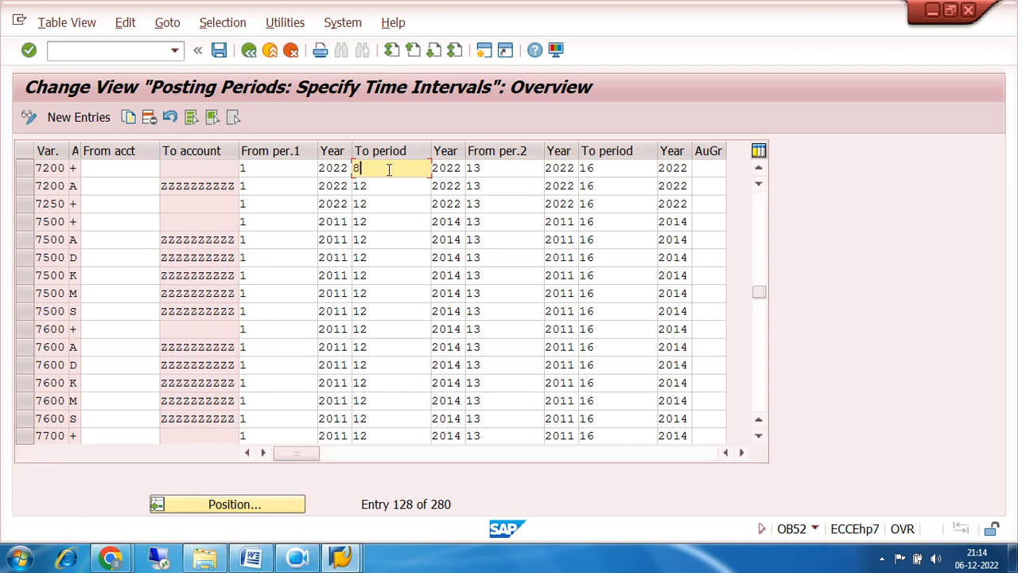
key(BackSpace)
text(12)
click(219, 51)
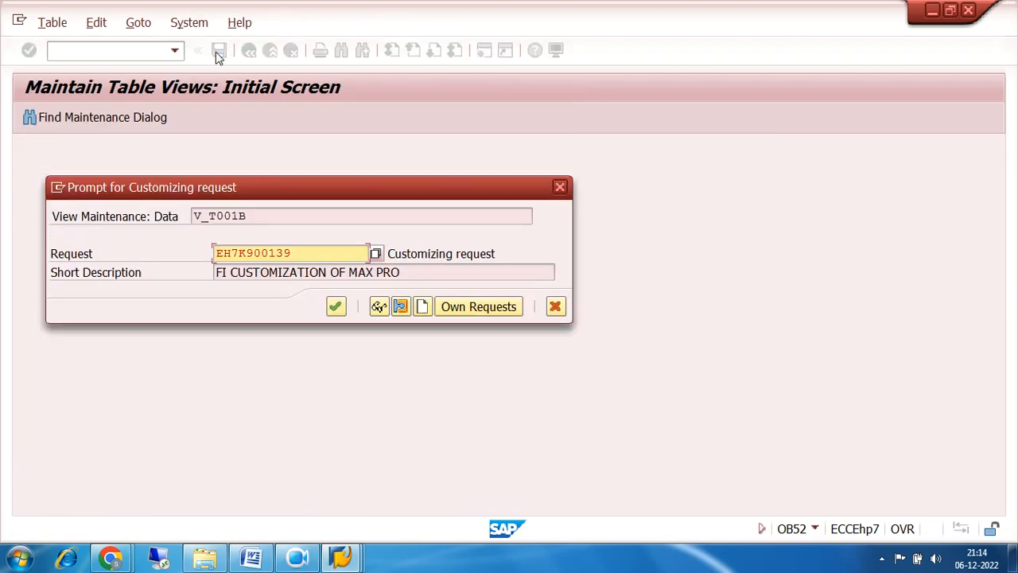
click(334, 308)
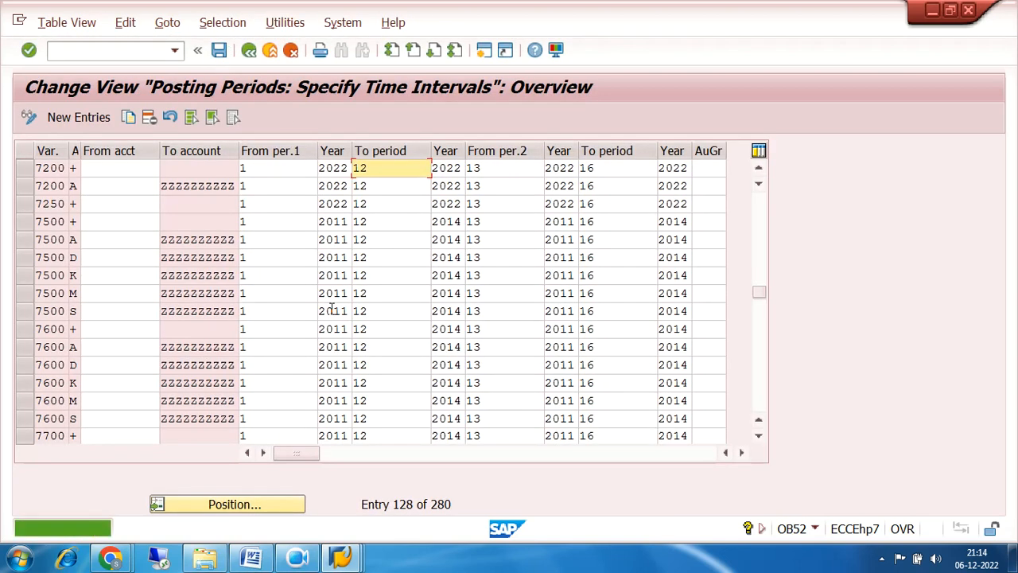
mouse_move(349, 557)
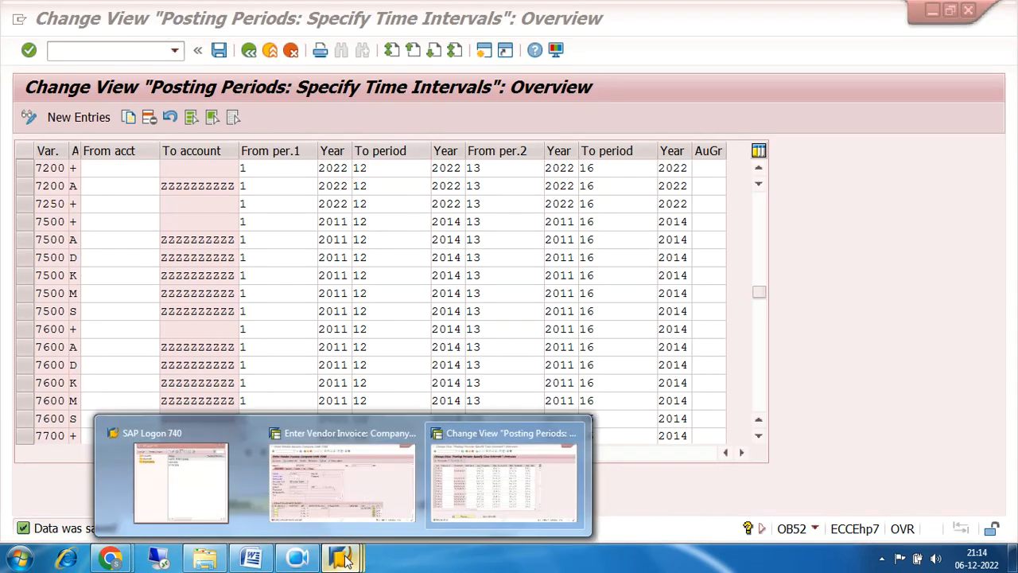
click(344, 480)
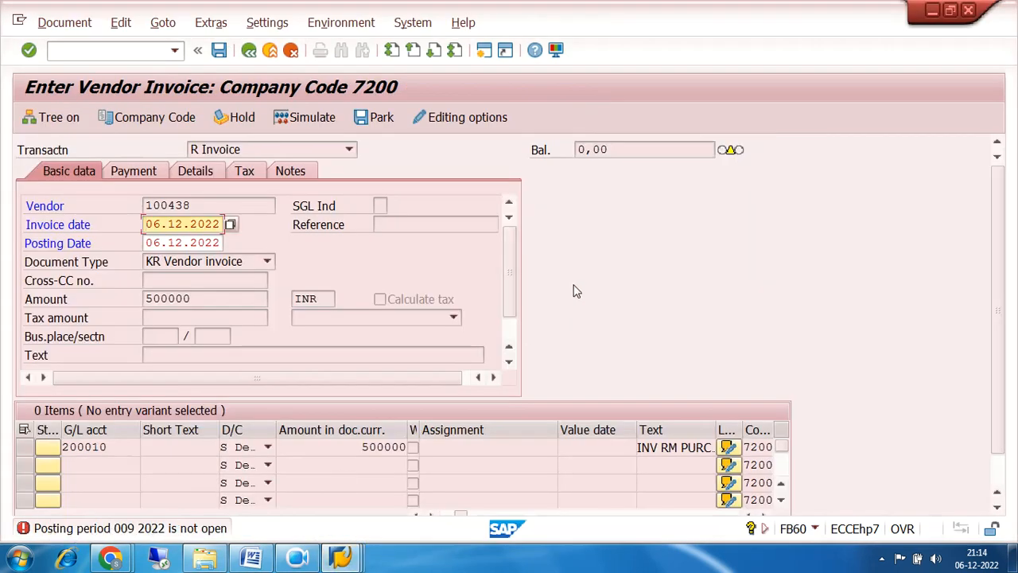
Enter header text 'PUR INV POSTING' and re-validate so the balance shows 0,00.
key(Return)
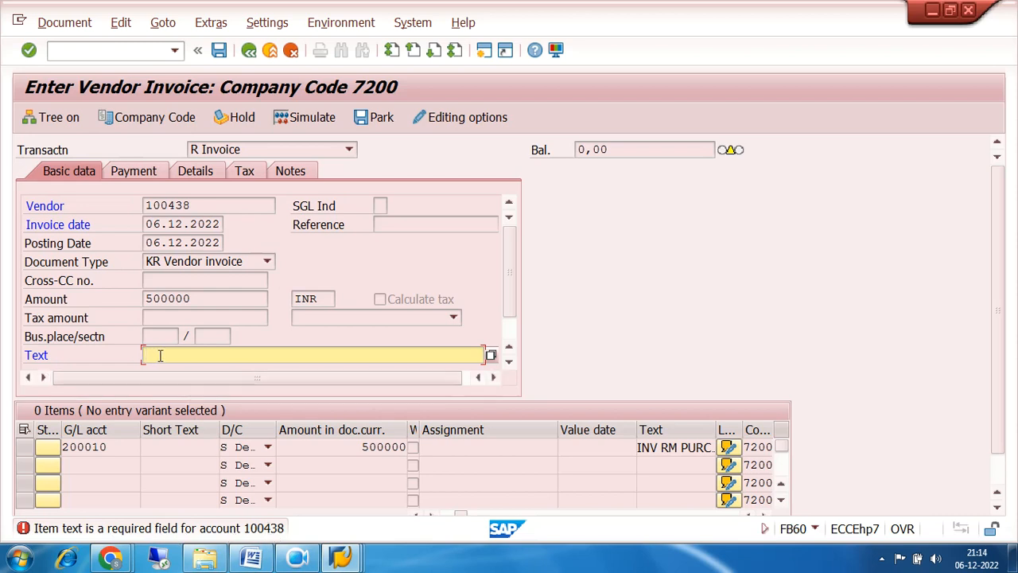
text(PUR INV POSTING)
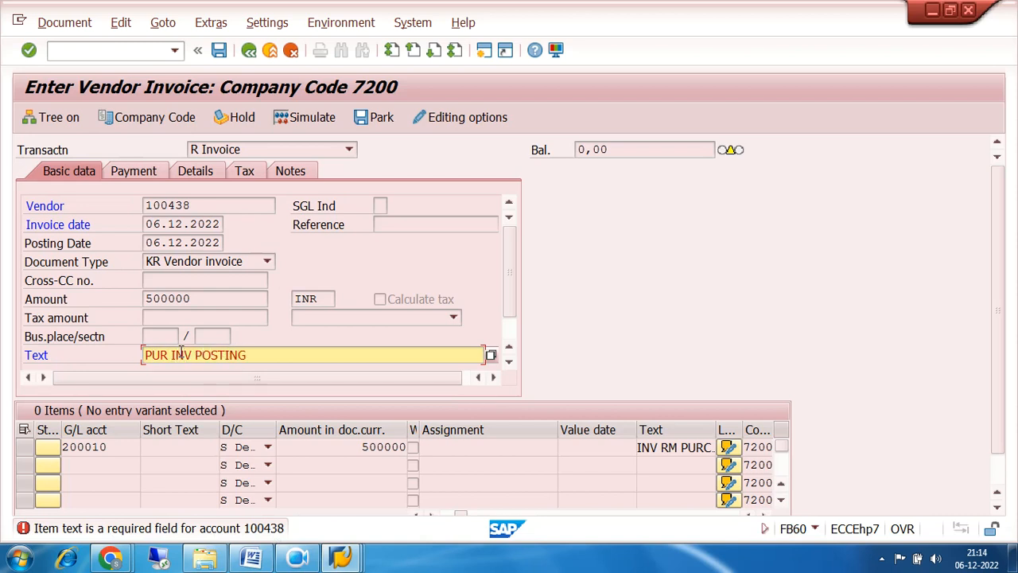
key(Return)
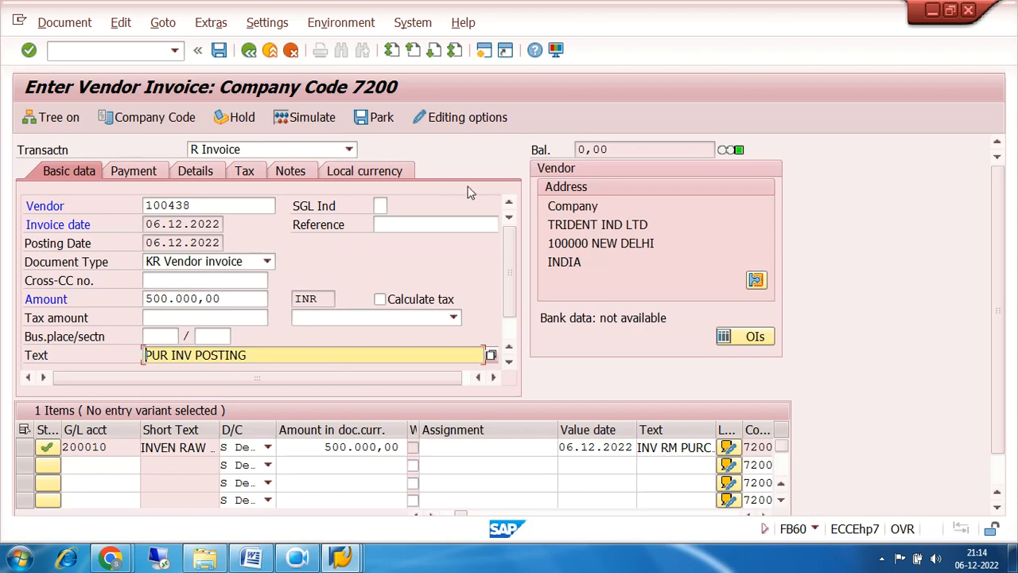
drag(620, 148, 573, 149)
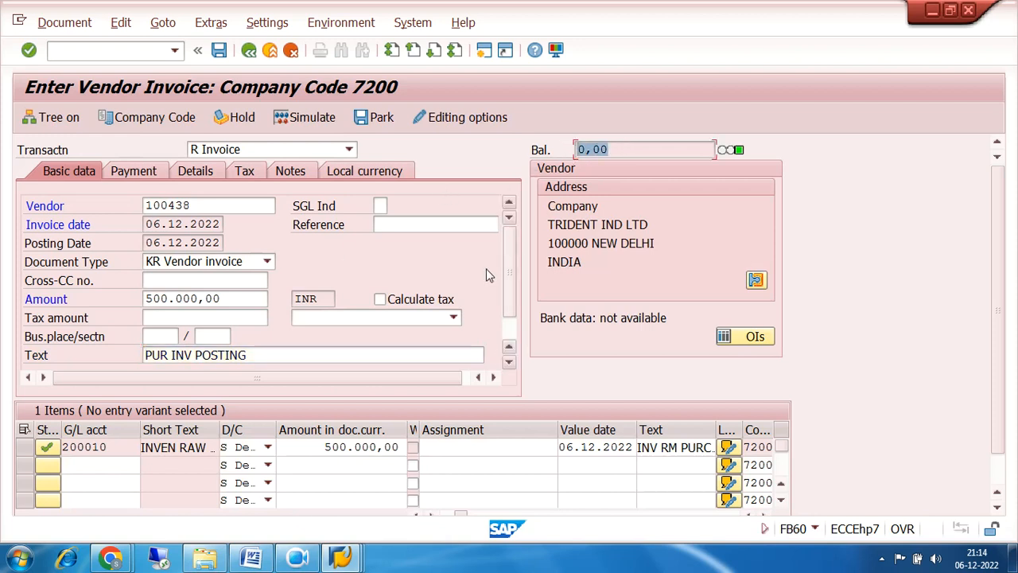
Simulate the vendor invoice and post it as document 6001.
click(59, 23)
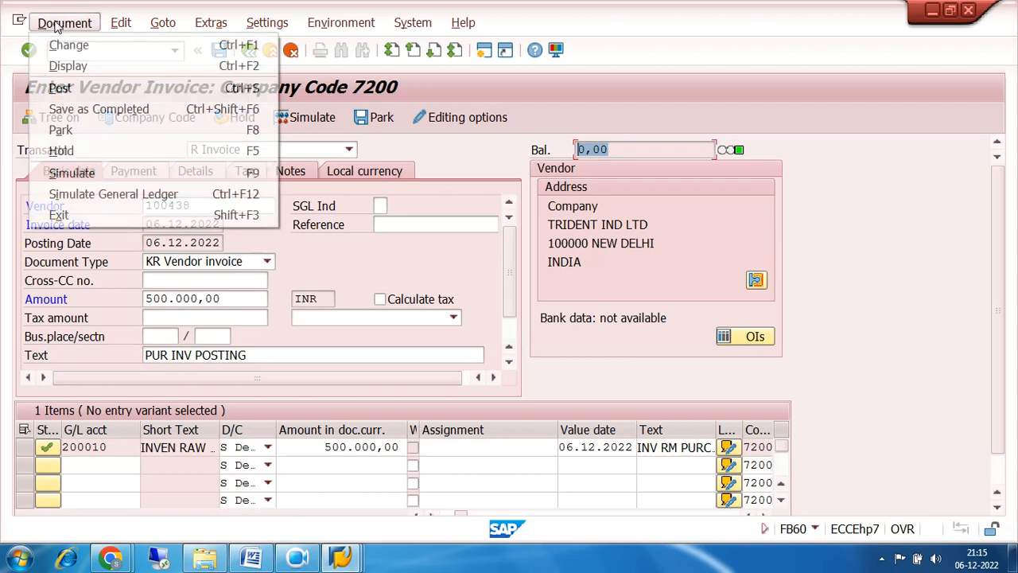
click(72, 172)
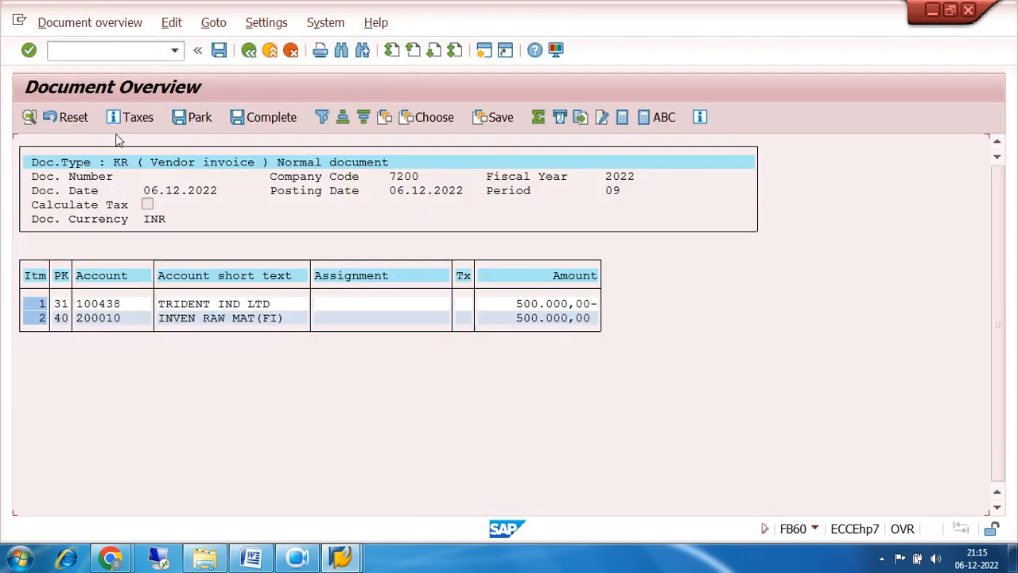
click(219, 51)
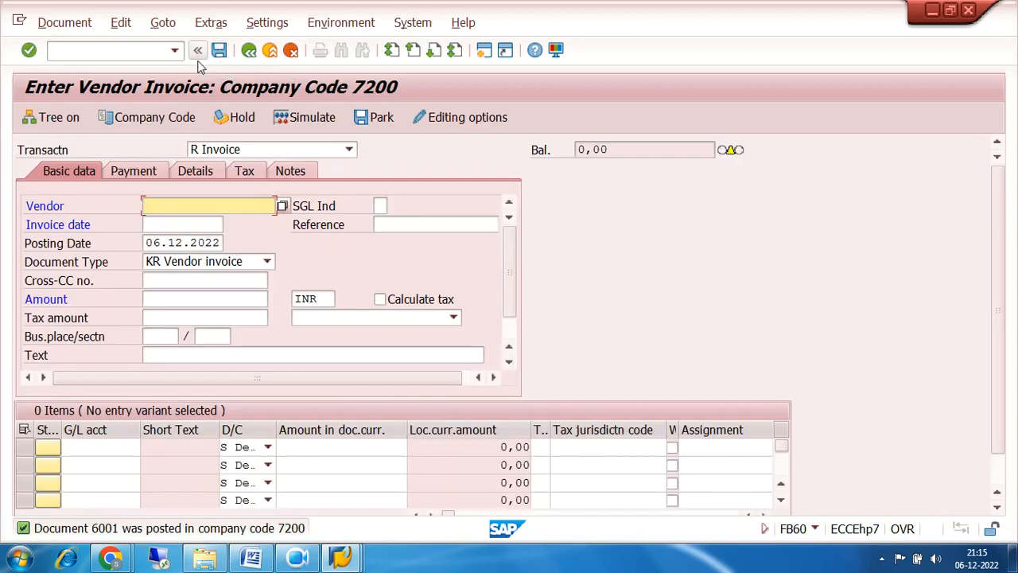
Open document 6001 for display with /NFB03.
click(133, 53)
text(/NFB03)
key(Return)
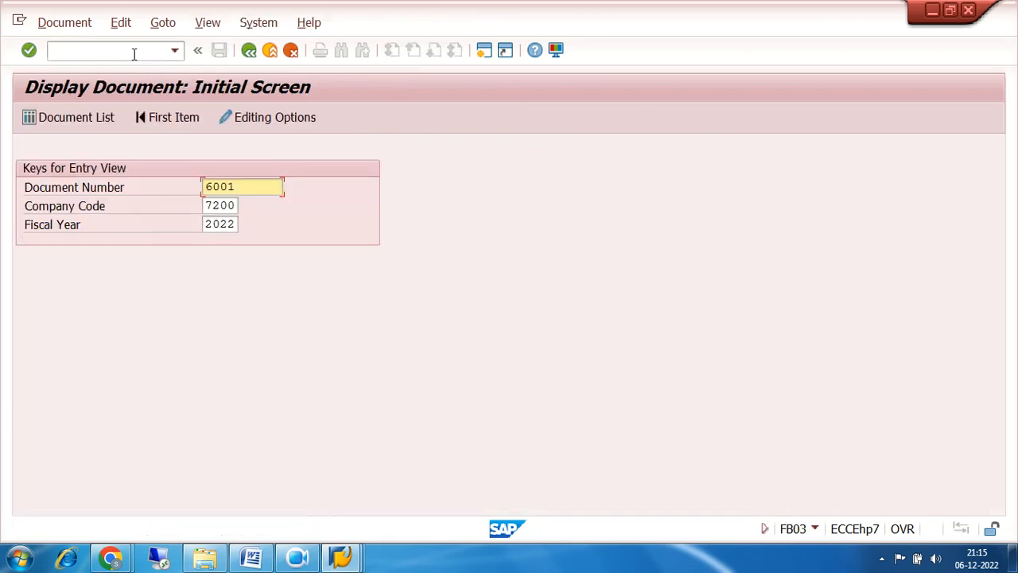
key(Return)
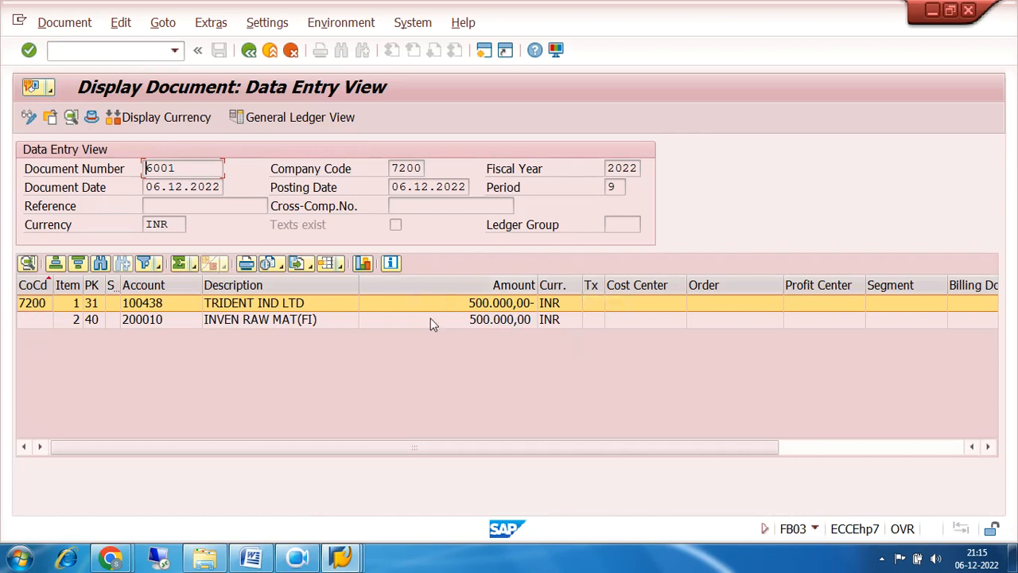
Review the vendor line 100438 with posting key 31 and the inventory line 200010.
click(147, 320)
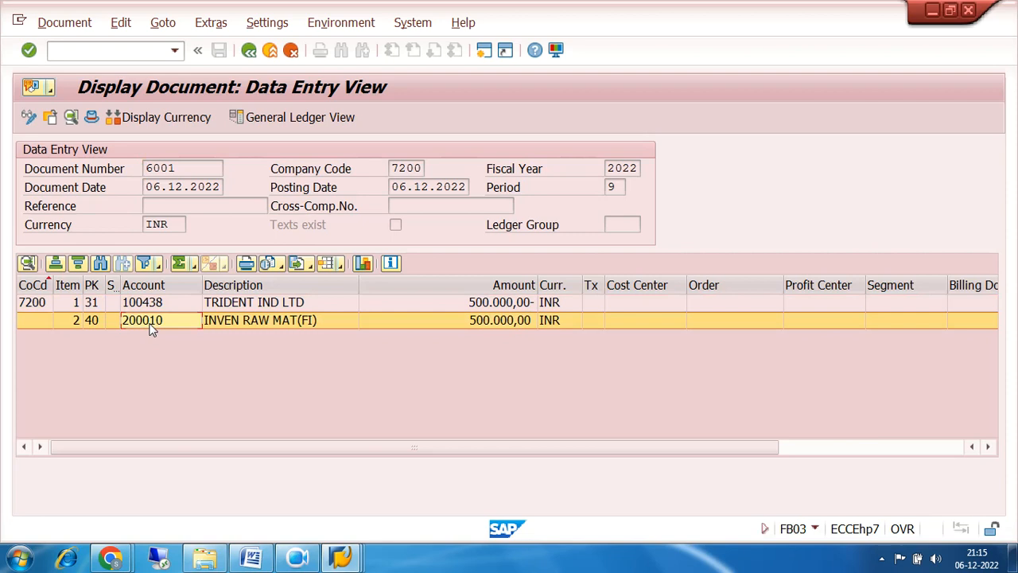
click(161, 306)
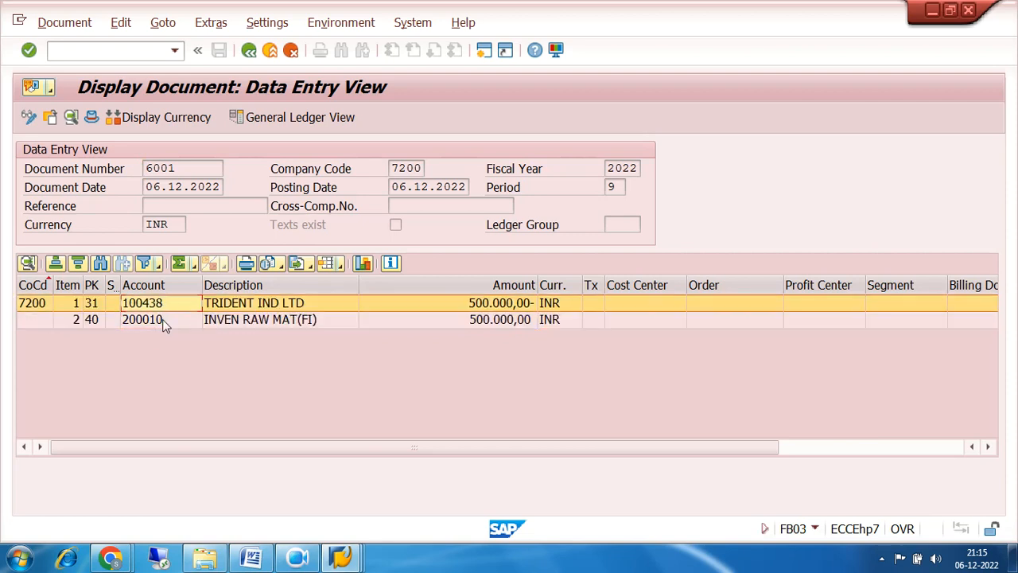
click(162, 320)
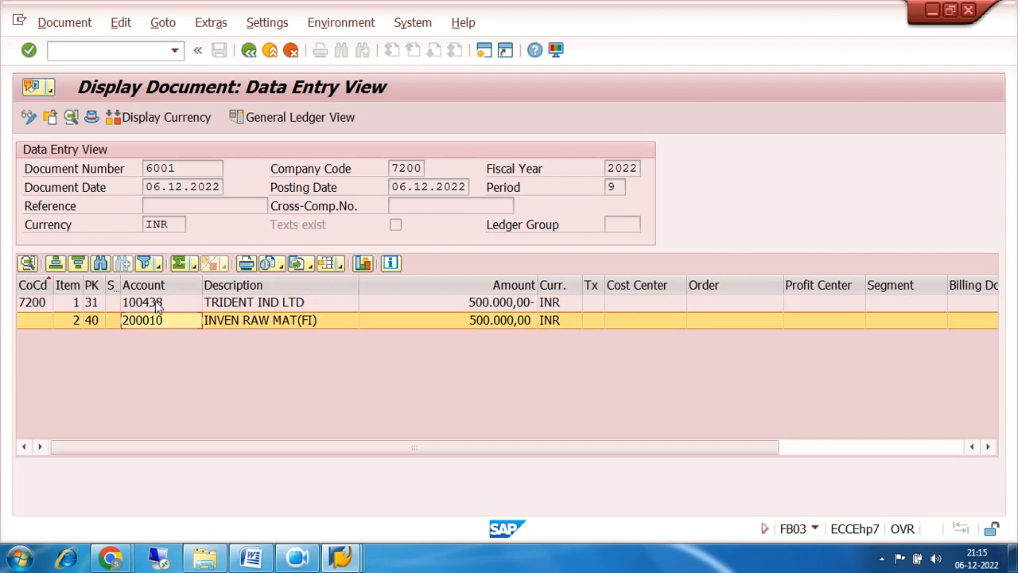
click(153, 303)
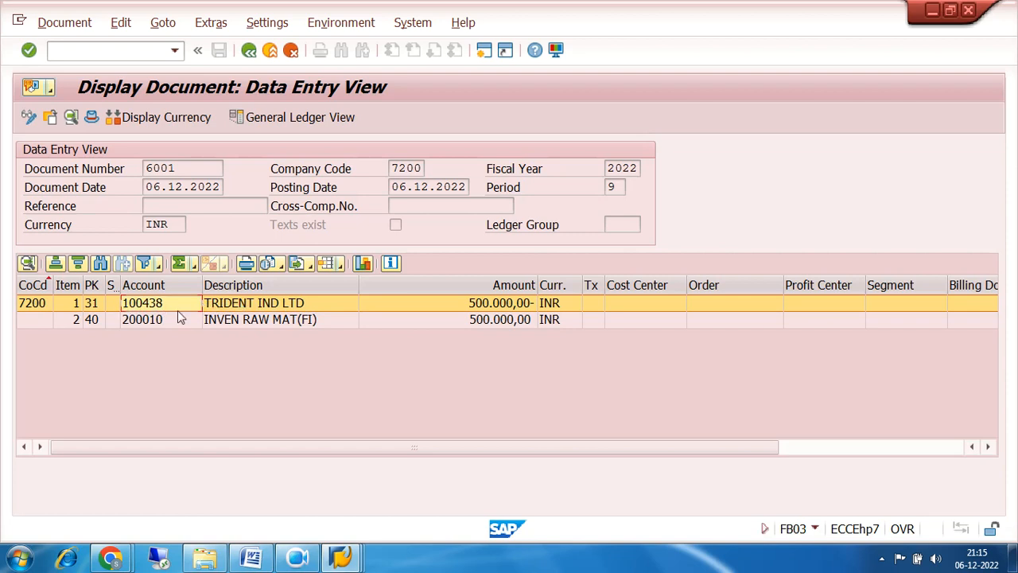
click(90, 306)
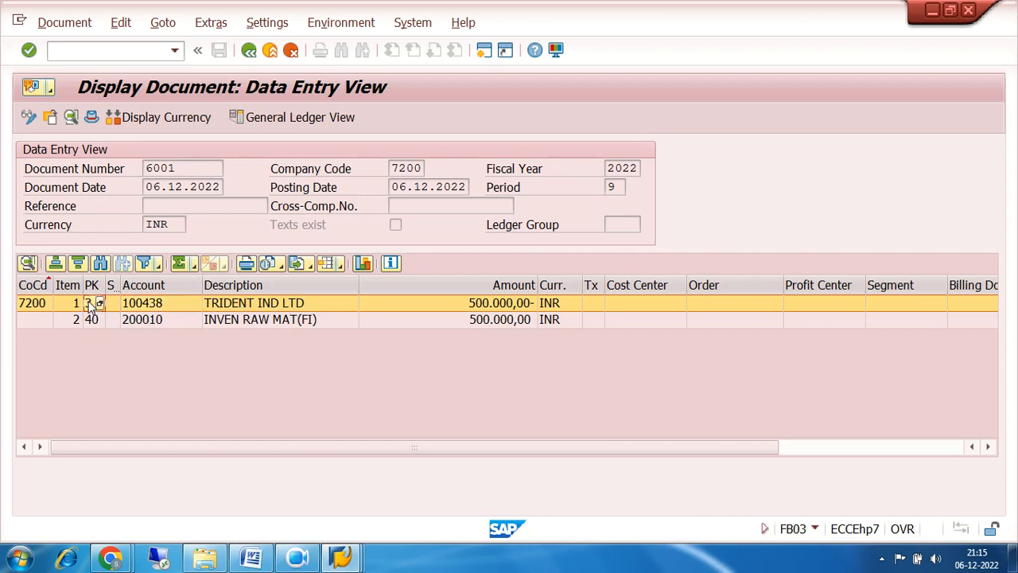
click(165, 307)
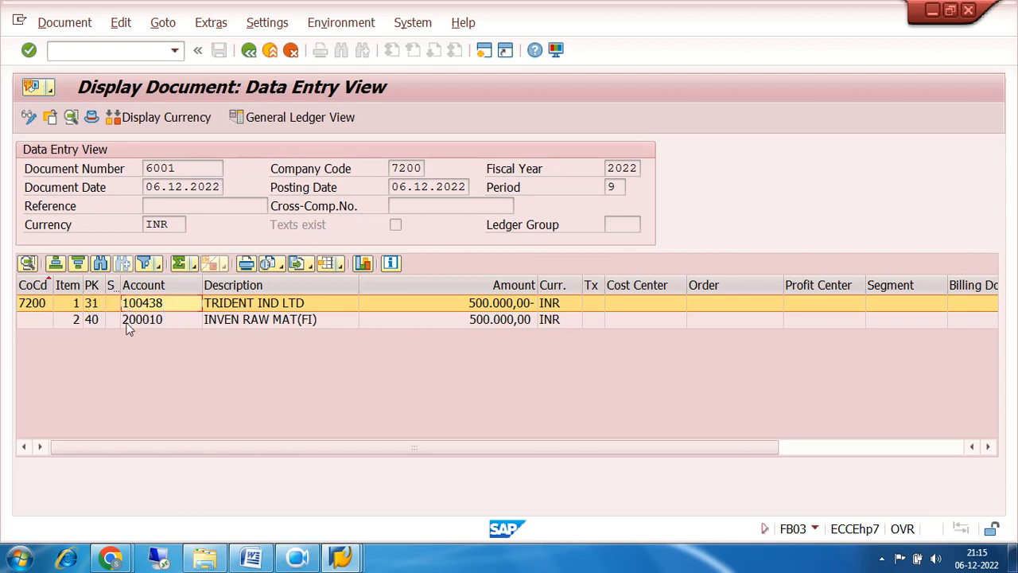
click(103, 320)
click(173, 322)
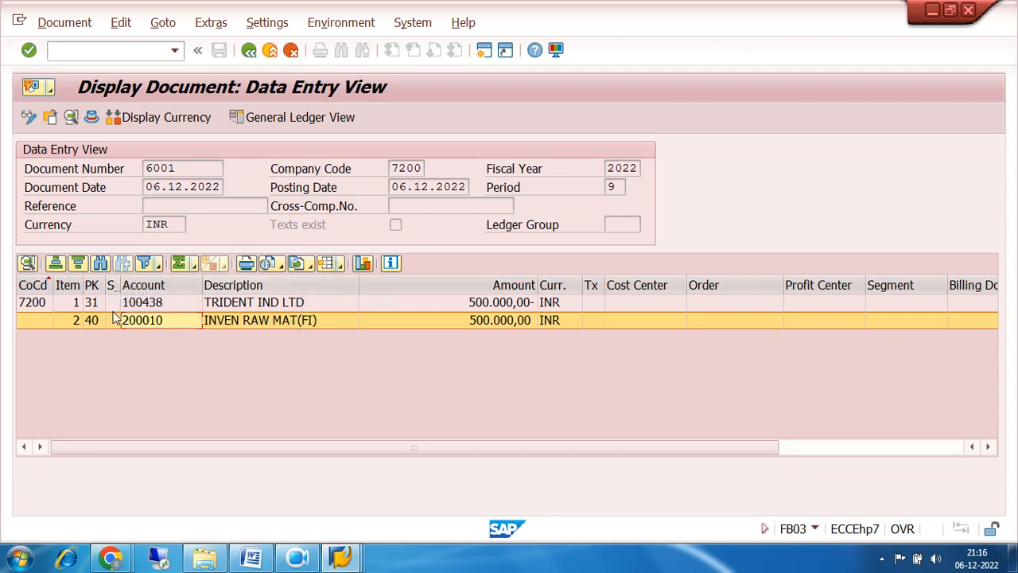
Show the general ledger view and inspect the SUNDRY CREDITORS 100210 and INVEN RAW MAT(FI) lines.
click(280, 119)
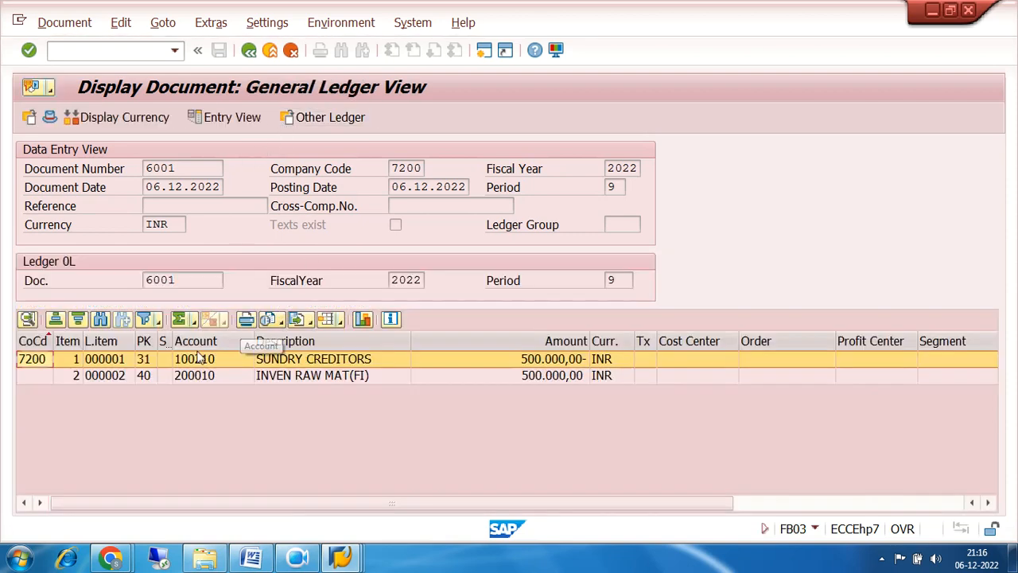
click(182, 360)
click(206, 377)
click(217, 358)
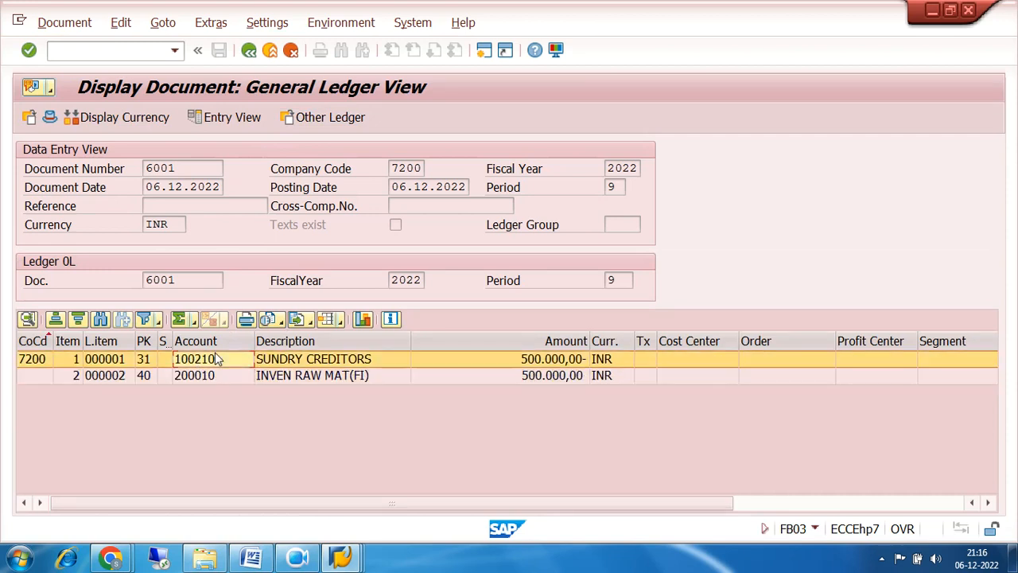
click(185, 380)
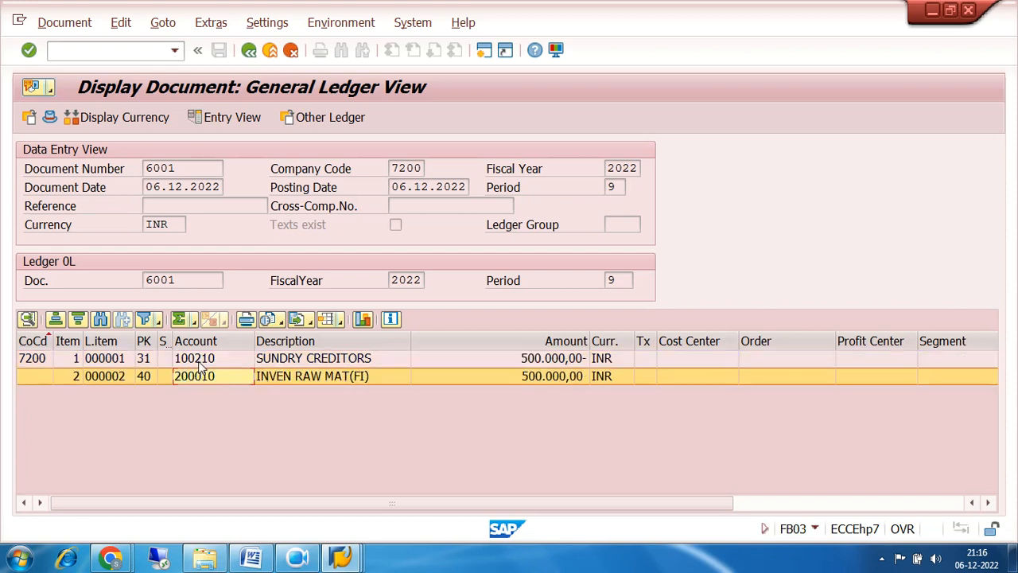
click(205, 361)
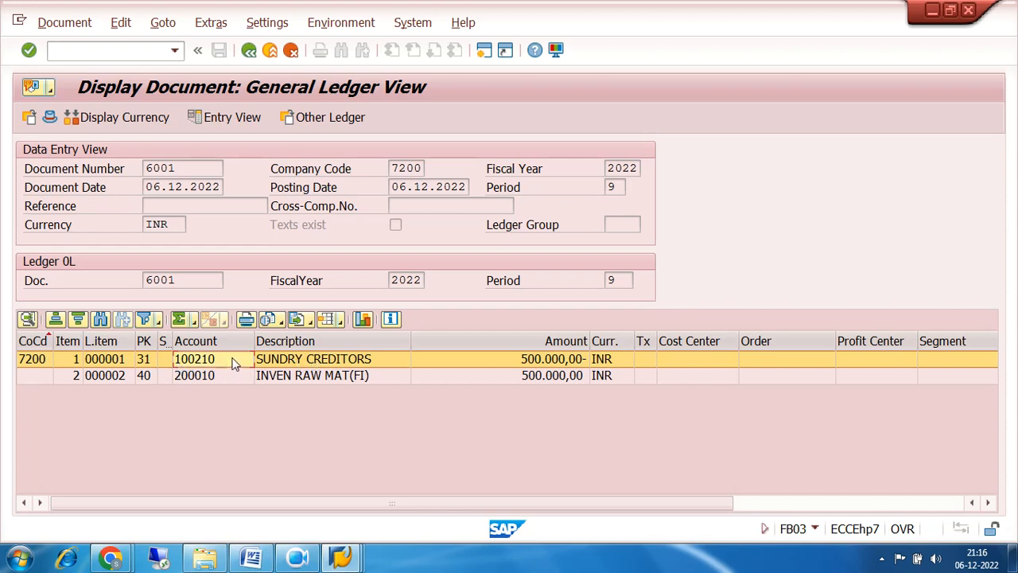
click(293, 378)
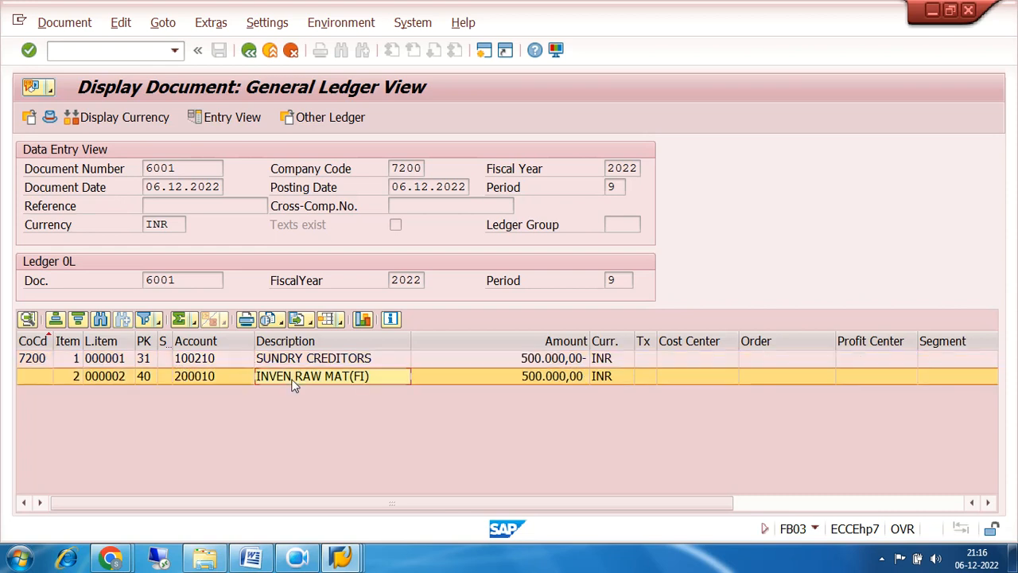
click(291, 362)
click(295, 375)
click(298, 360)
click(298, 381)
Compare the entry view's vendor 100438 line with the ledger view, then return to the start screen.
click(232, 117)
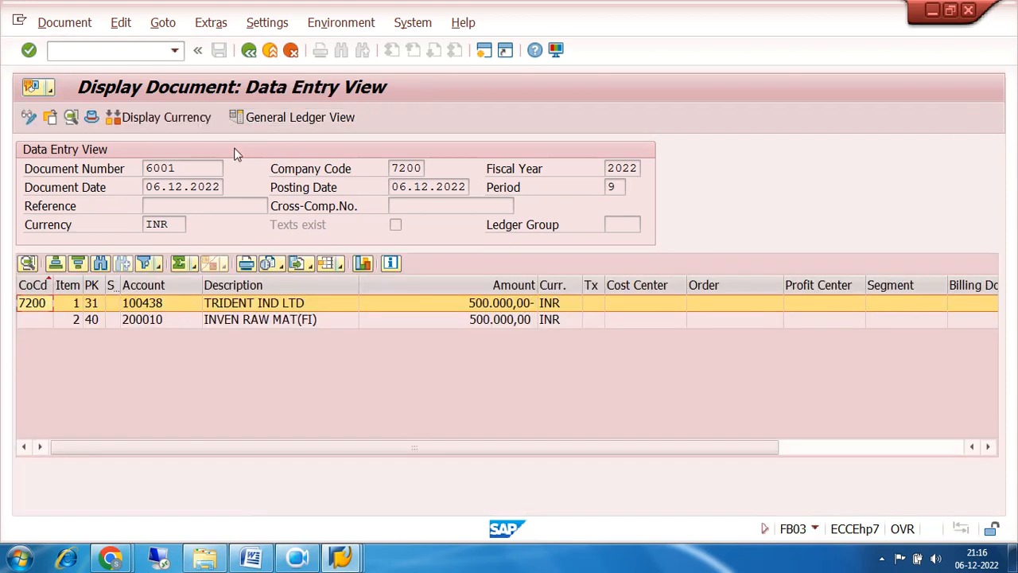
click(238, 319)
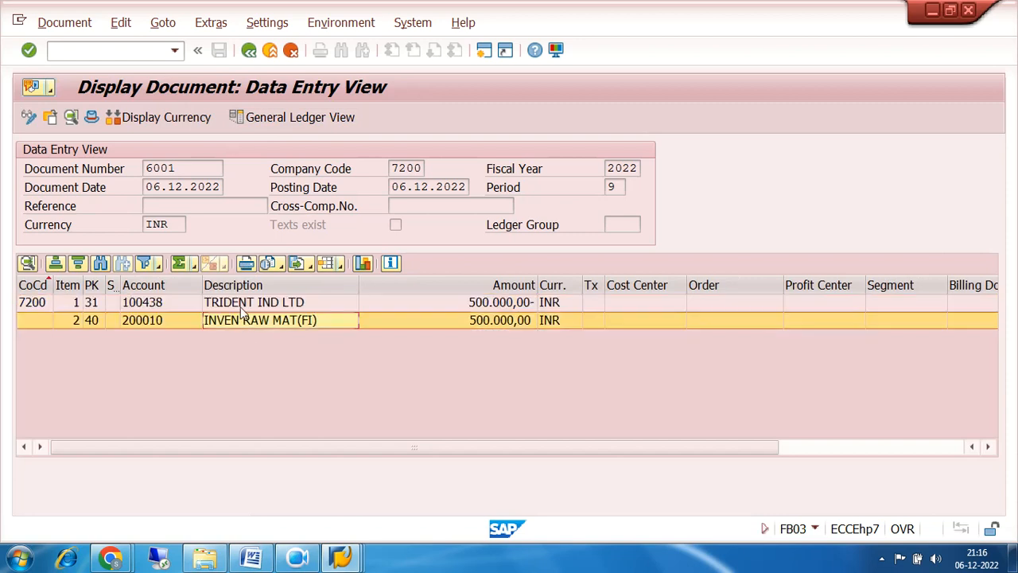
click(245, 305)
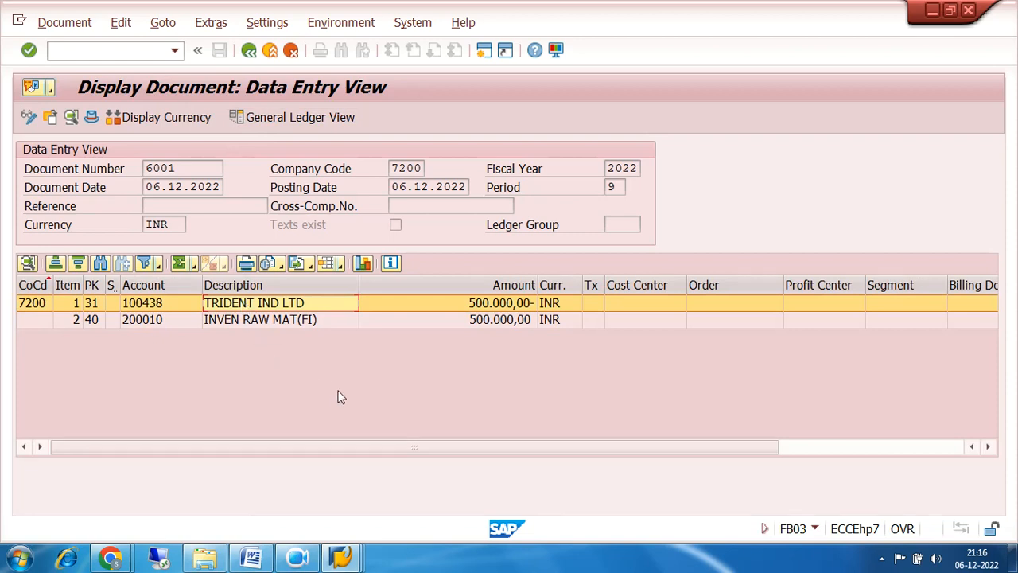
click(306, 117)
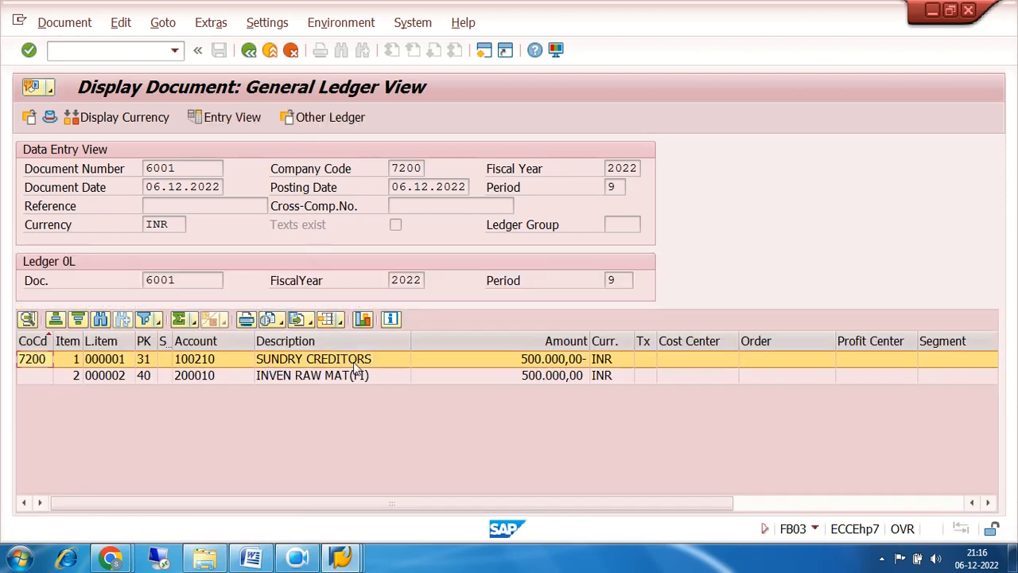
click(231, 116)
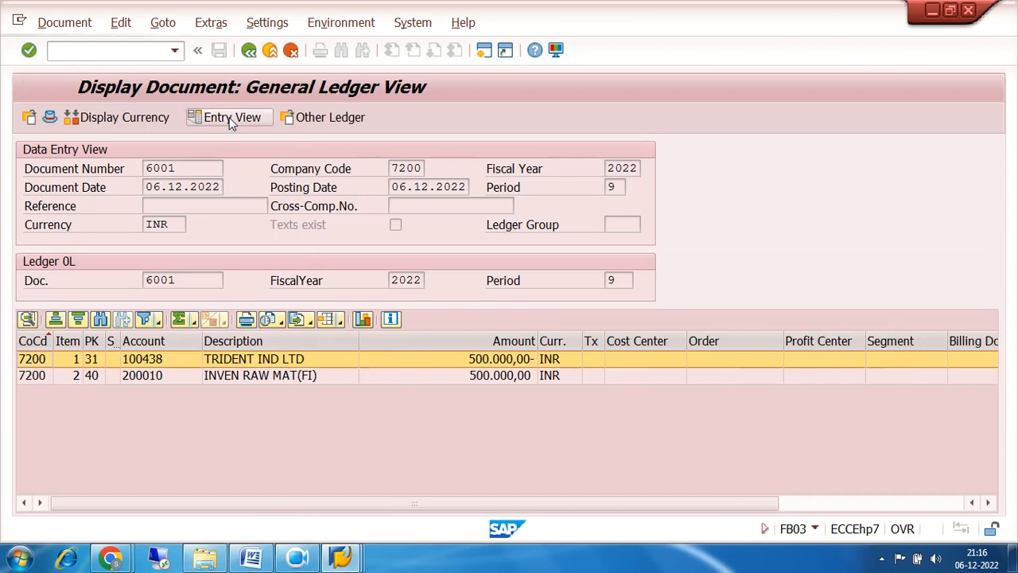
click(151, 305)
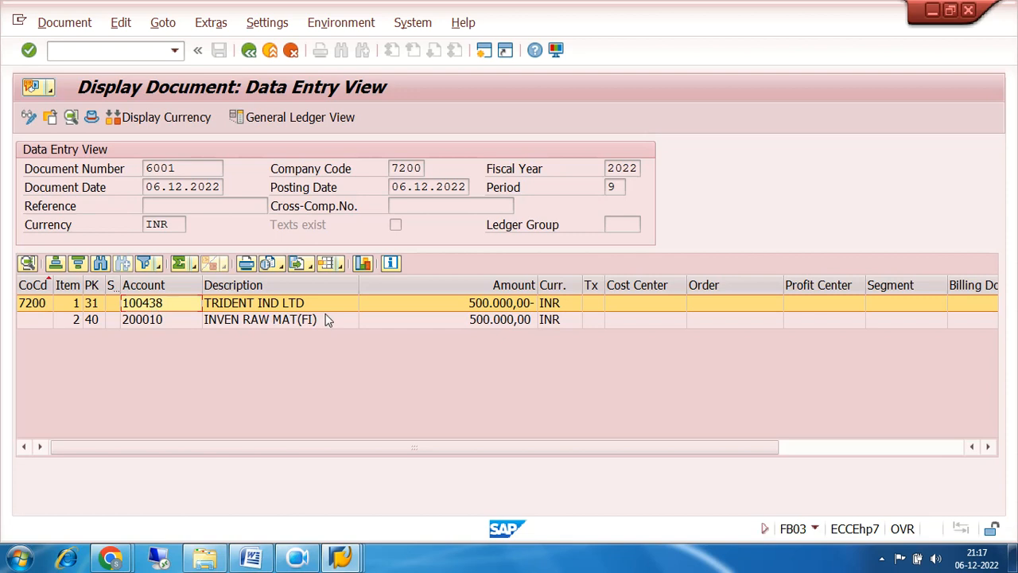
click(295, 117)
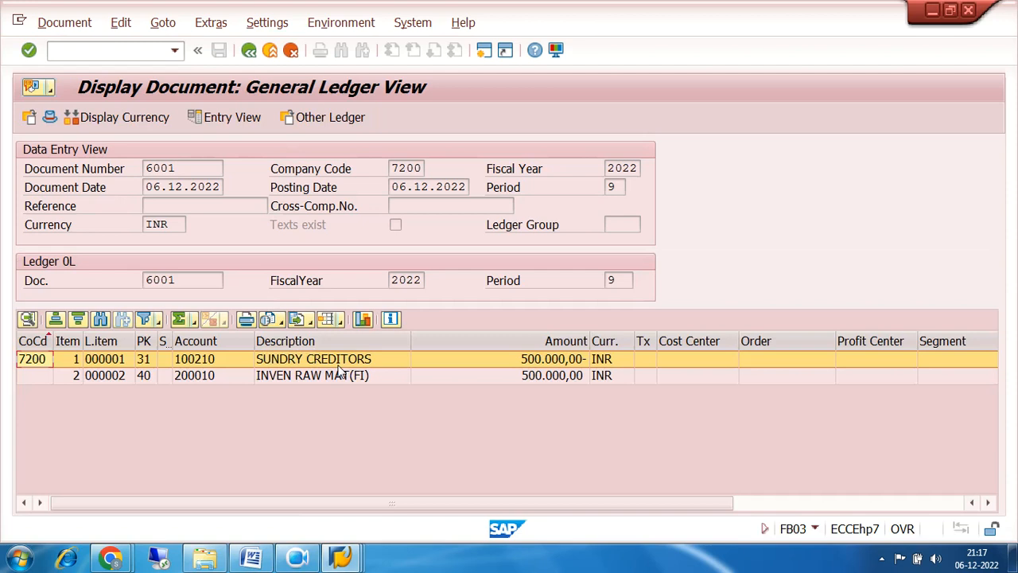
click(248, 51)
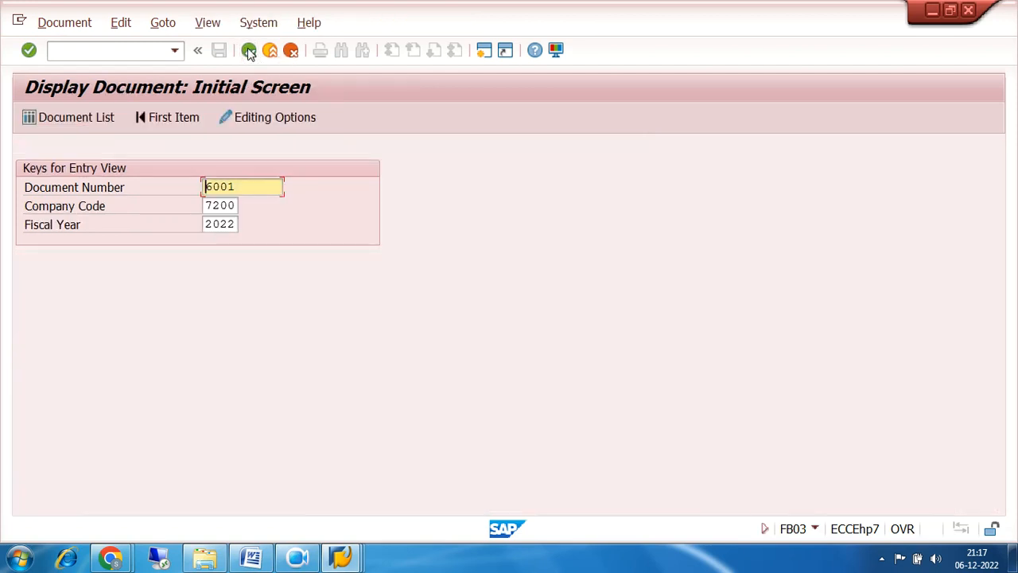
Collapse Accounts Payable > Document and expand Account to show FK10N, FBL1N and F-44.
click(248, 51)
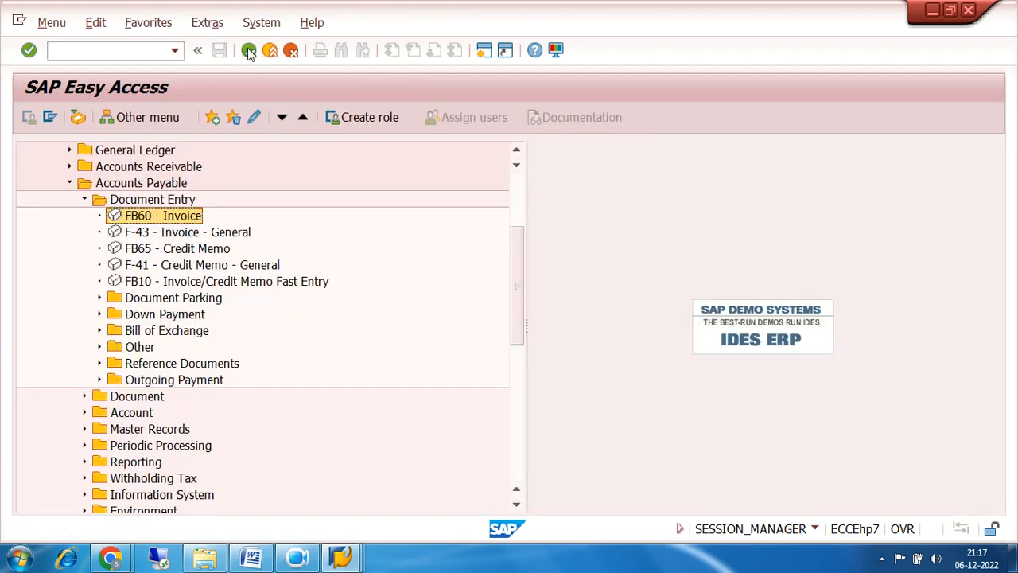
click(85, 199)
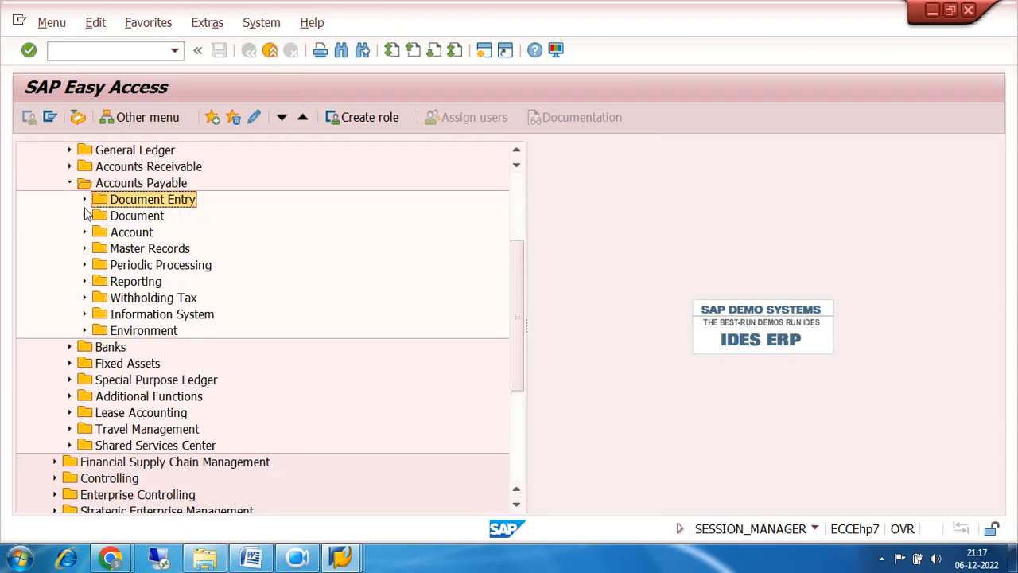
click(84, 215)
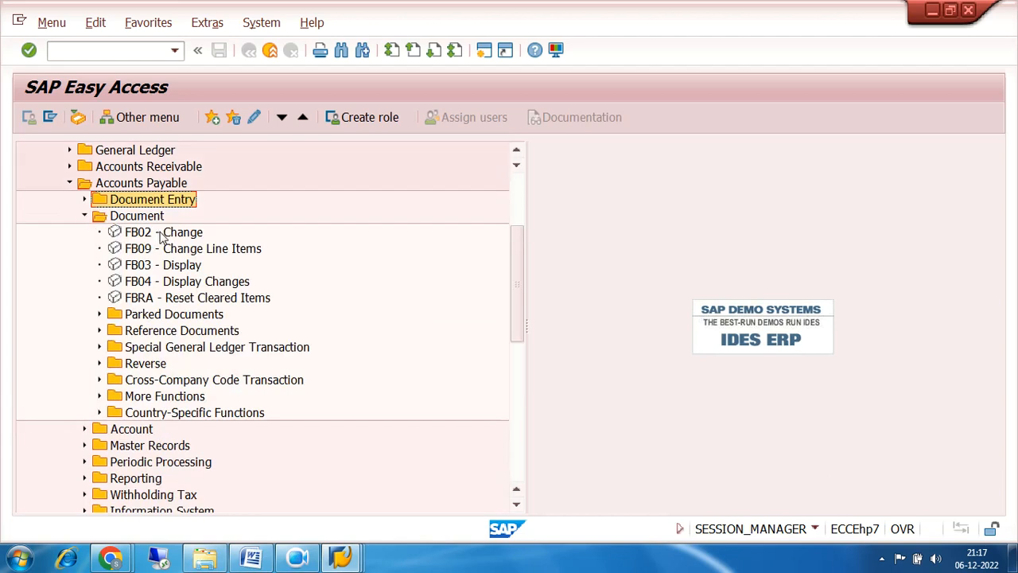
click(166, 268)
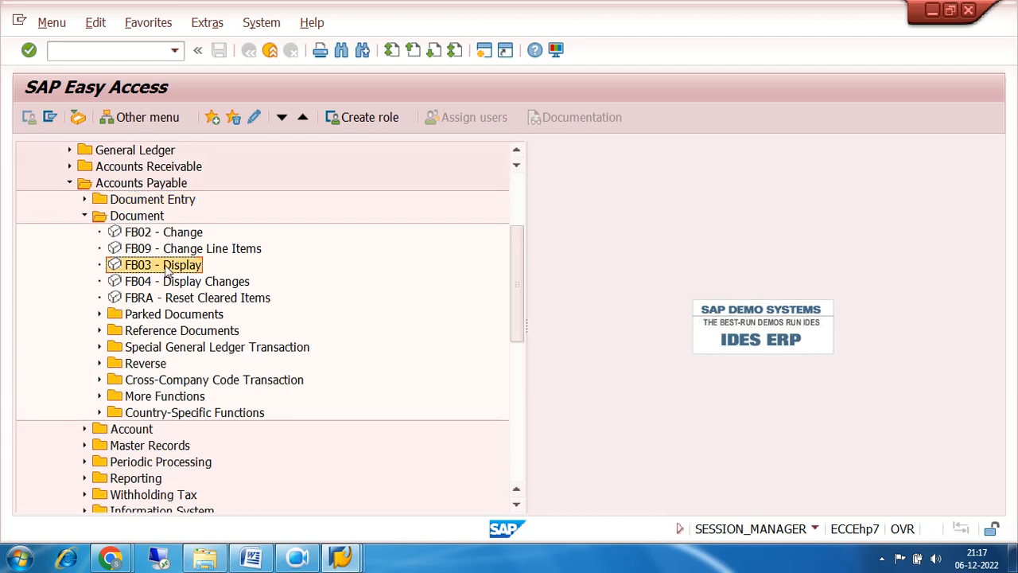
click(84, 216)
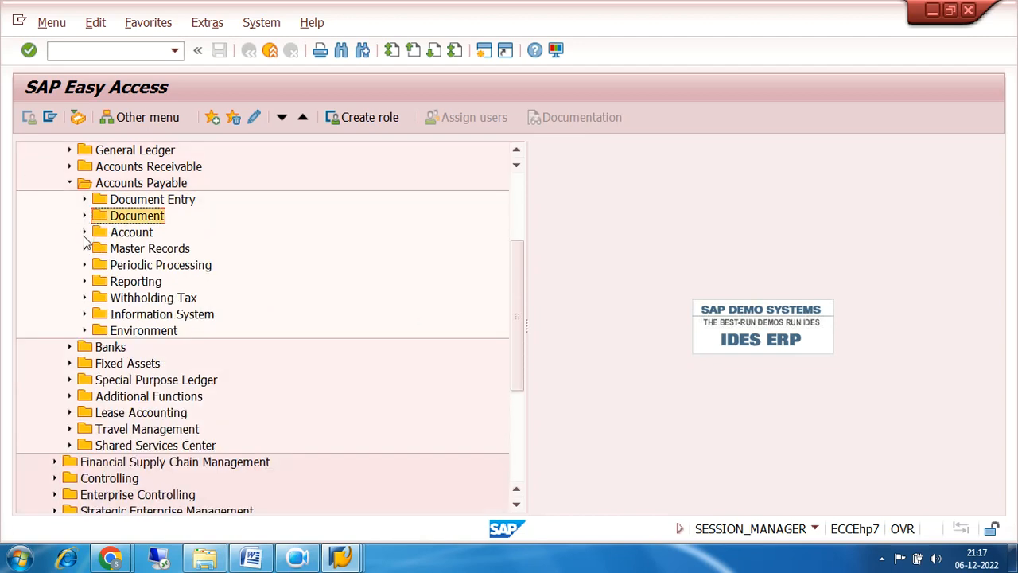
click(85, 232)
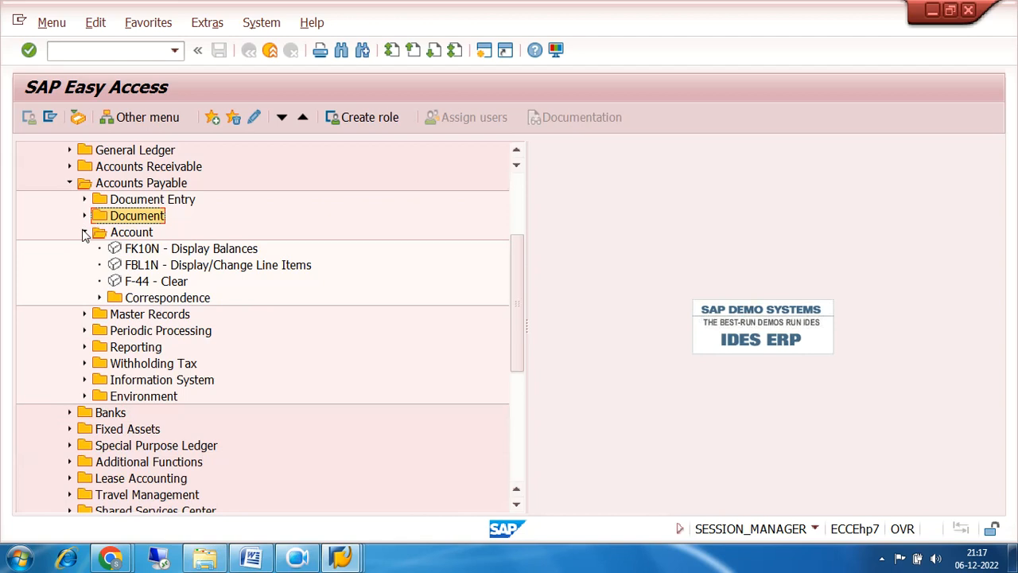
Run FK10N for vendor TRIDENT IND LTD (100438), company code 7200, fiscal year 2022.
double_click(153, 249)
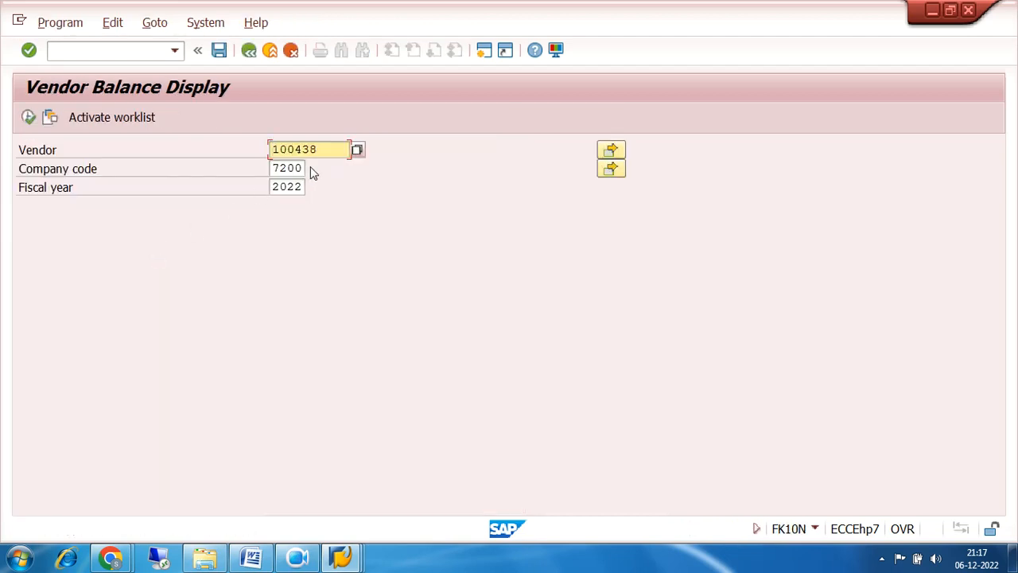
drag(334, 150, 217, 166)
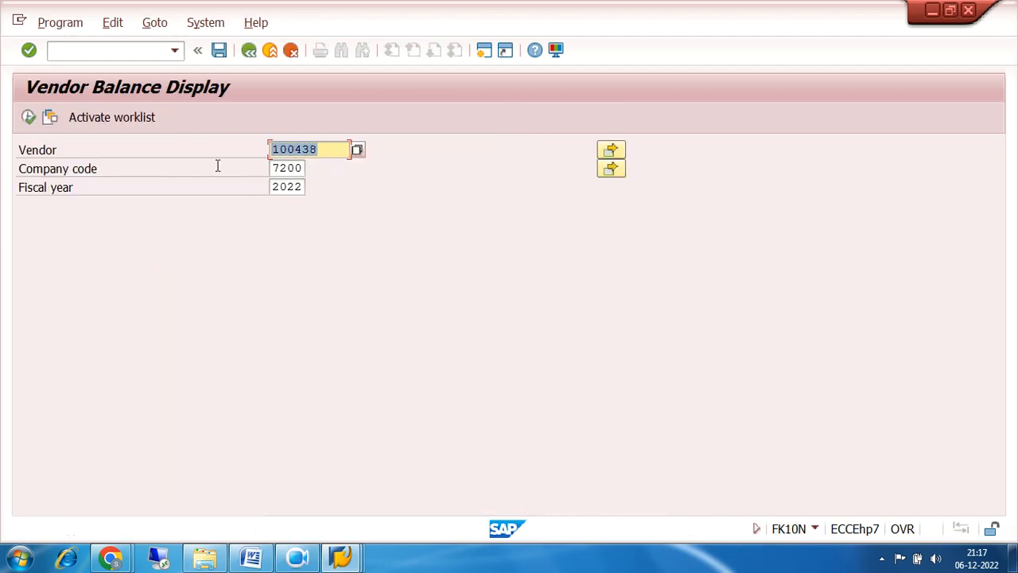
click(357, 151)
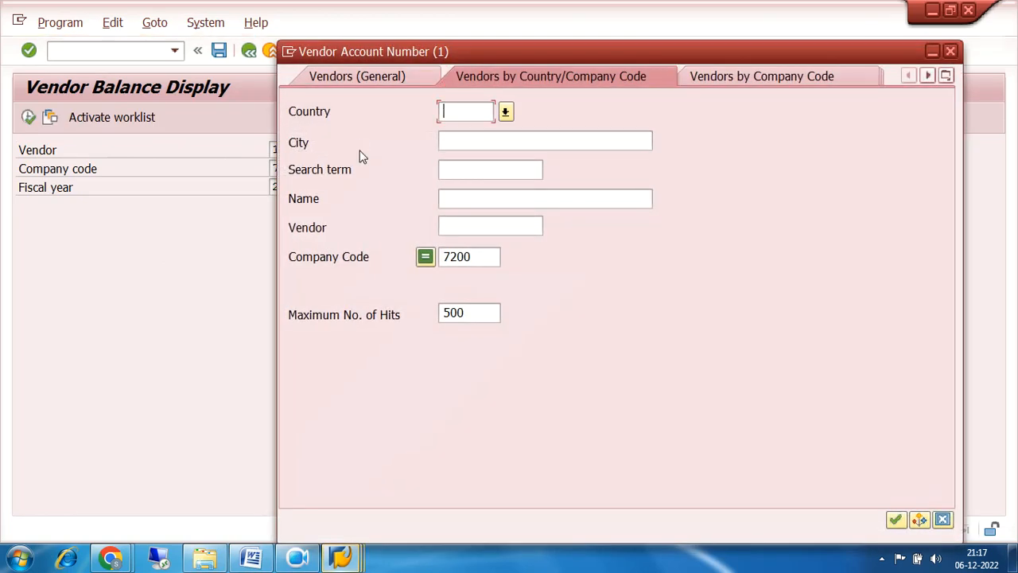
click(895, 520)
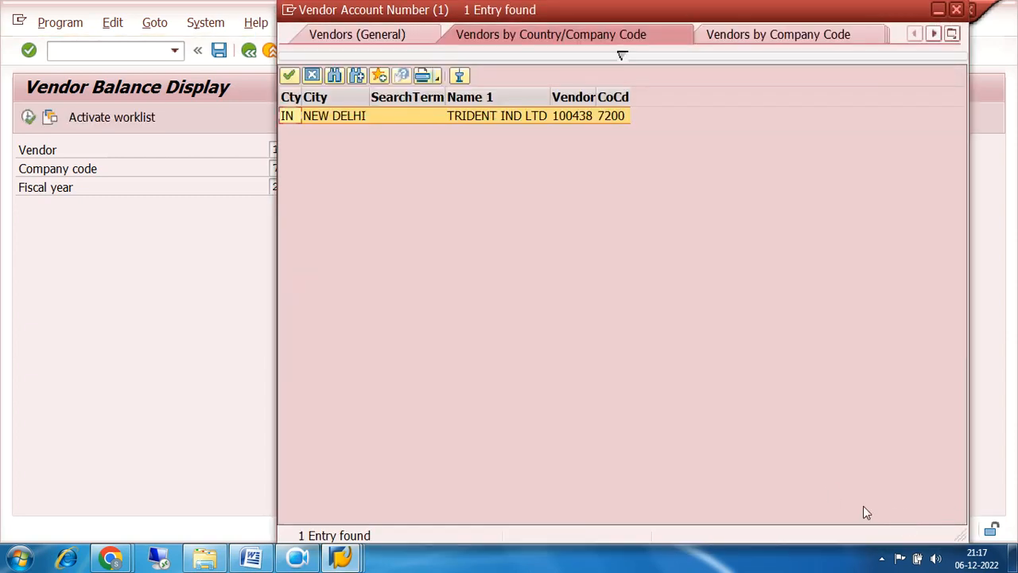
click(503, 118)
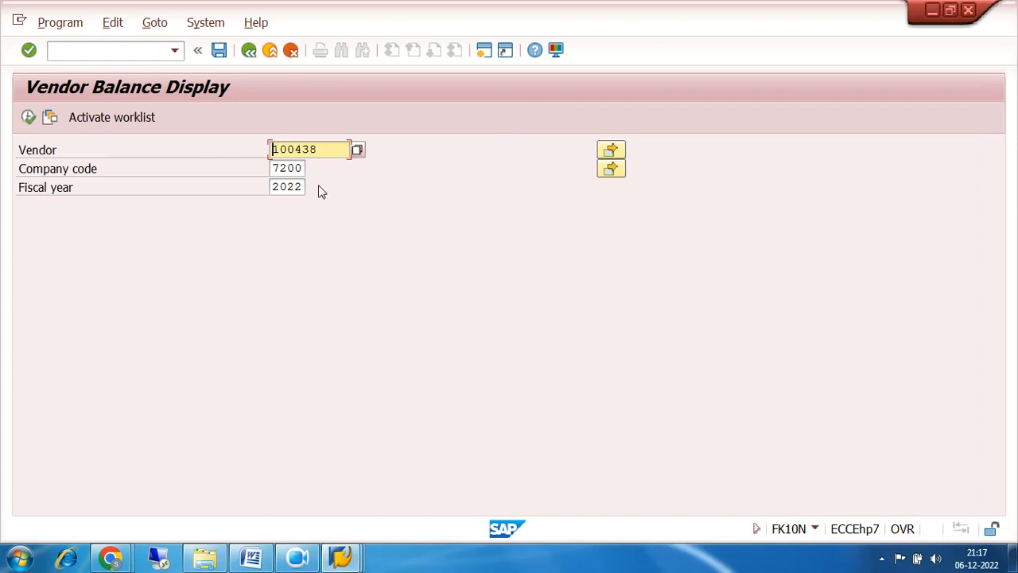
click(304, 167)
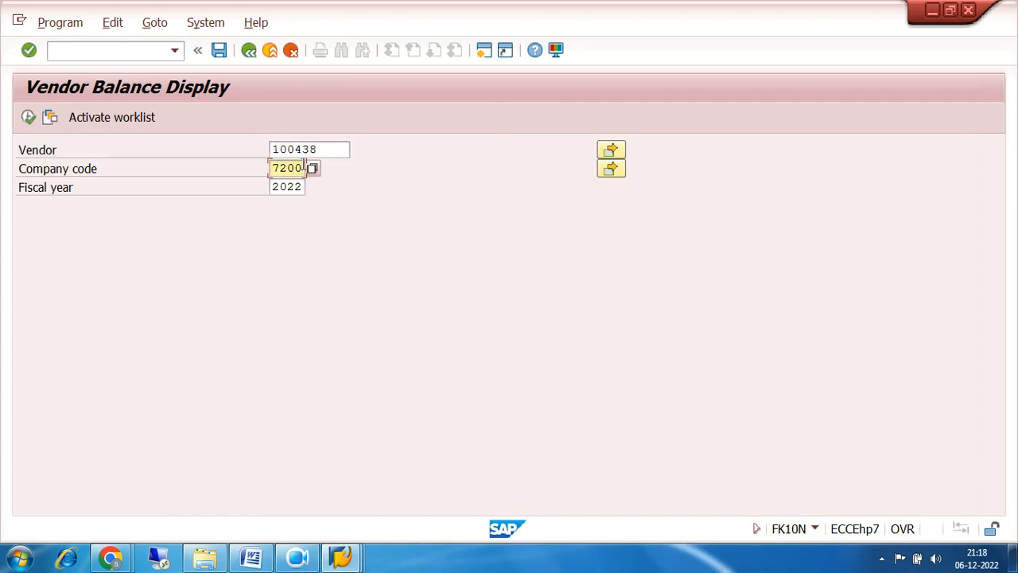
click(299, 188)
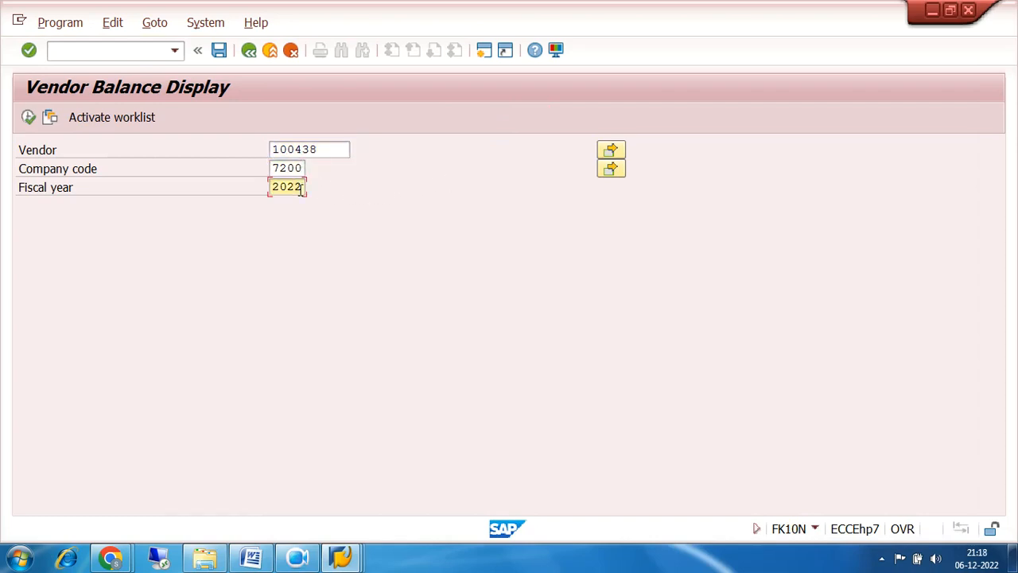
click(28, 118)
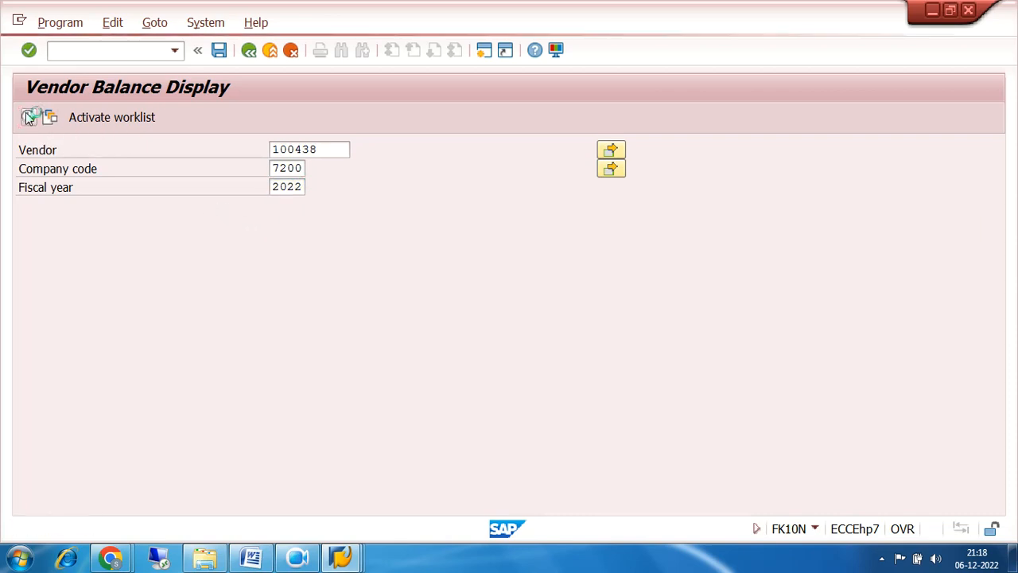
Check TRIDENT IND LTD's period 9 credit of 500.000,00 and the 500.000,00- total balance.
scroll(767, 360, down, 5)
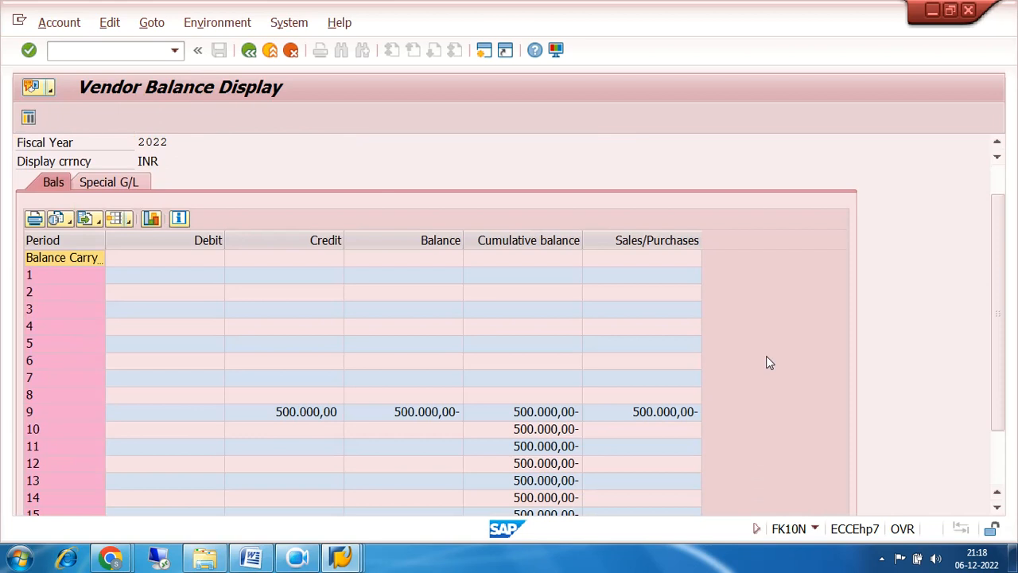
scroll(766, 356, down, 1)
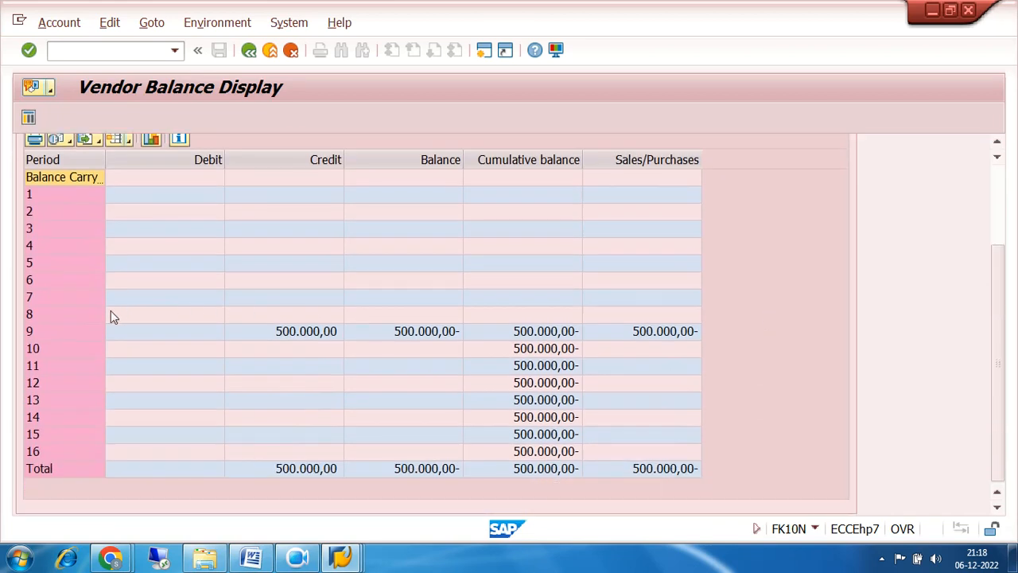
click(68, 333)
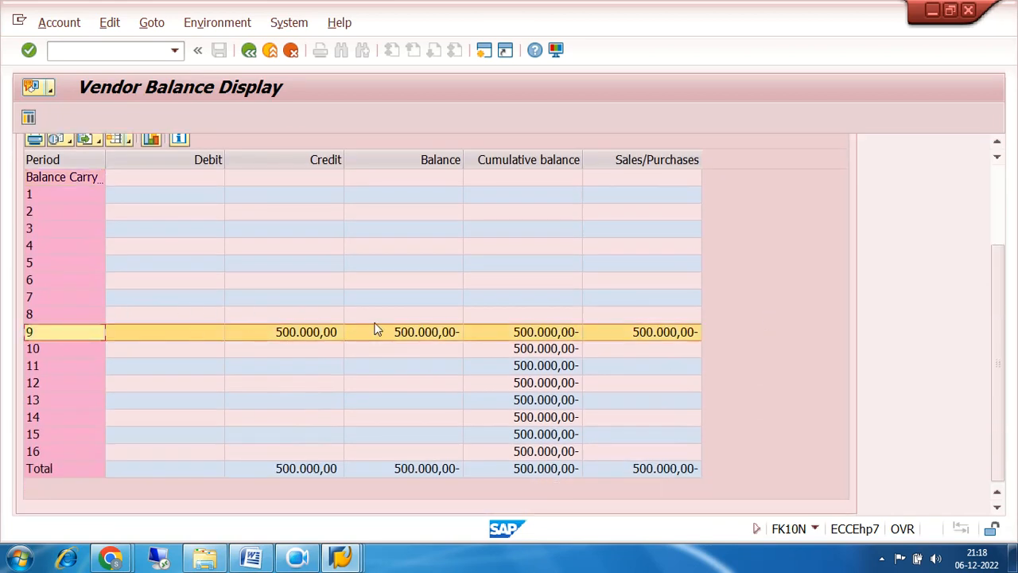
click(1002, 183)
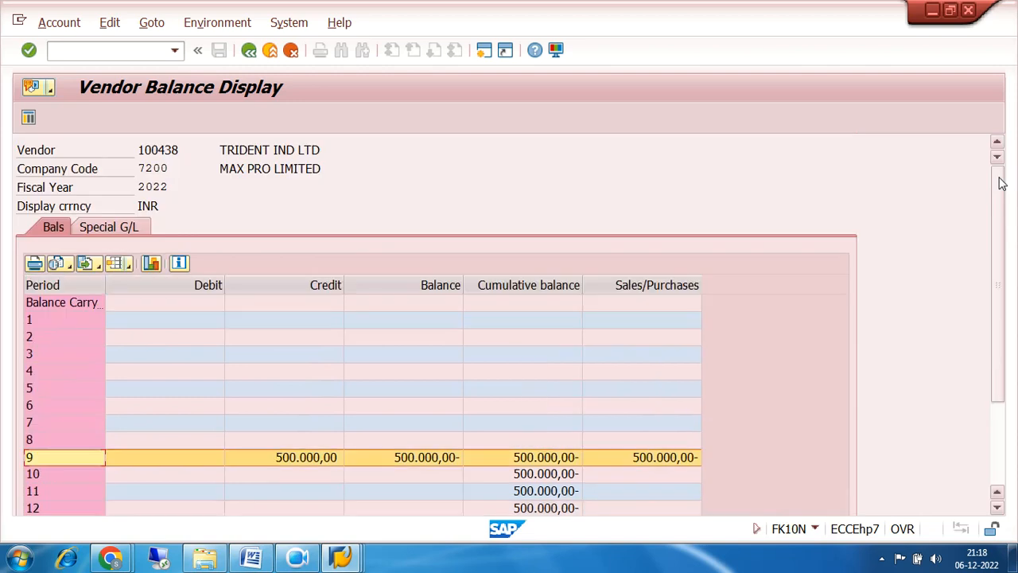
drag(218, 149, 343, 151)
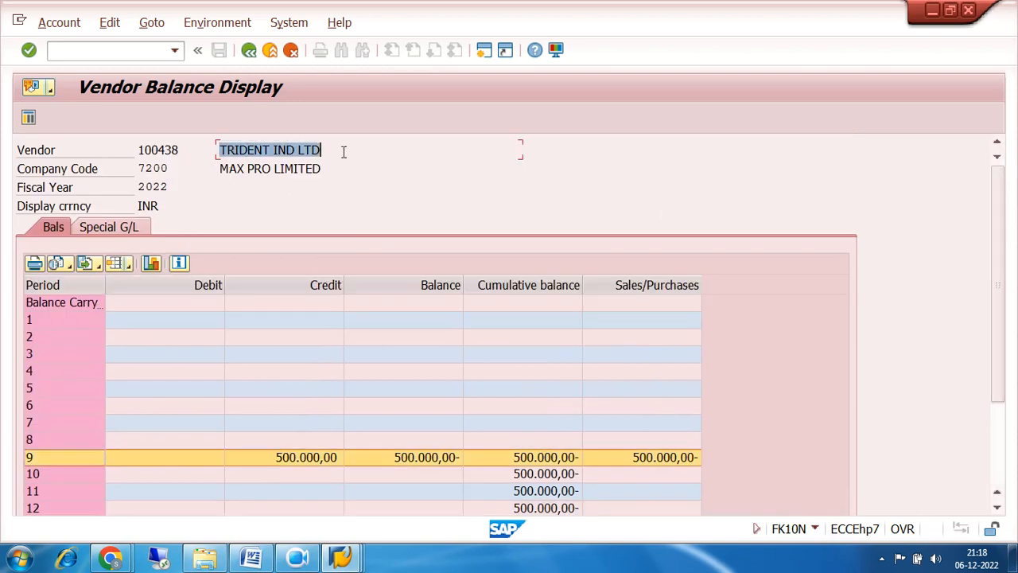
scroll(517, 278, down, 3)
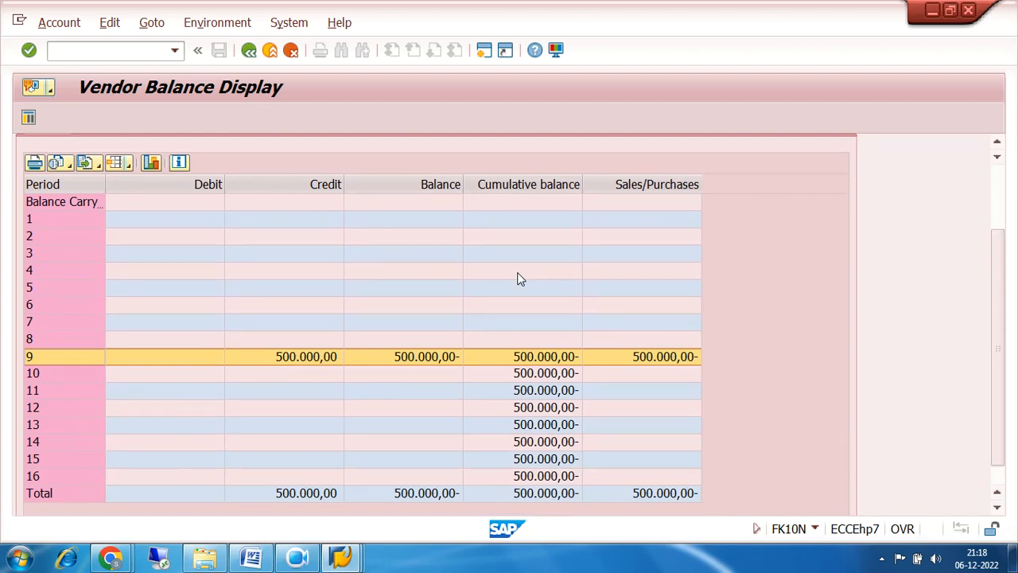
scroll(517, 278, up, 3)
scroll(356, 401, down, 1)
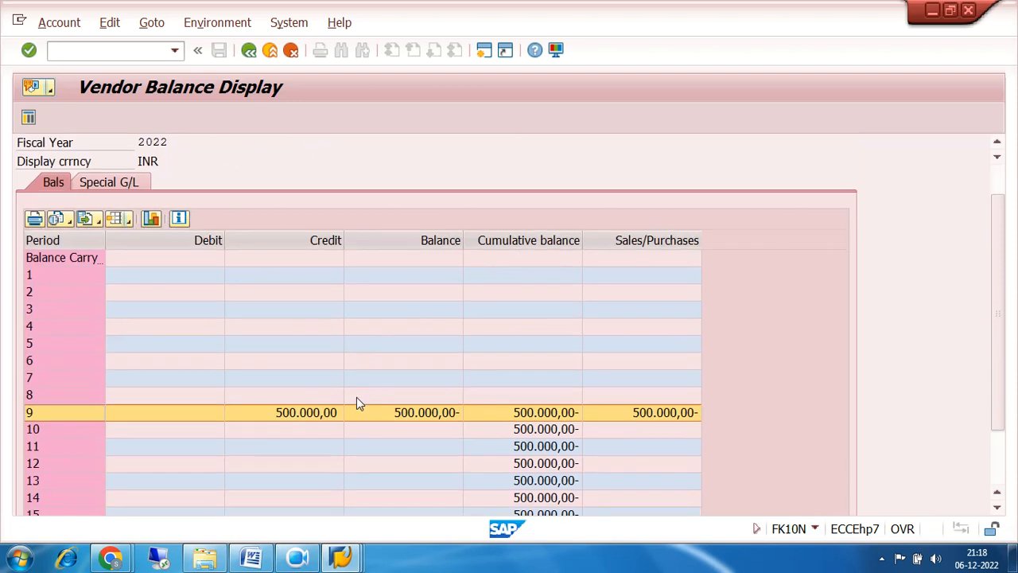
scroll(357, 403, down, 1)
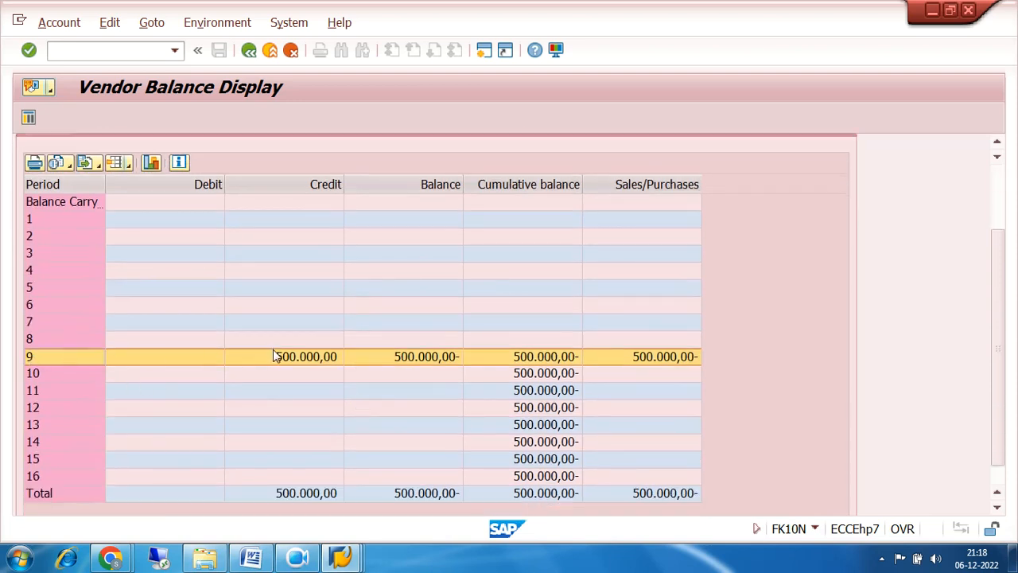
click(308, 364)
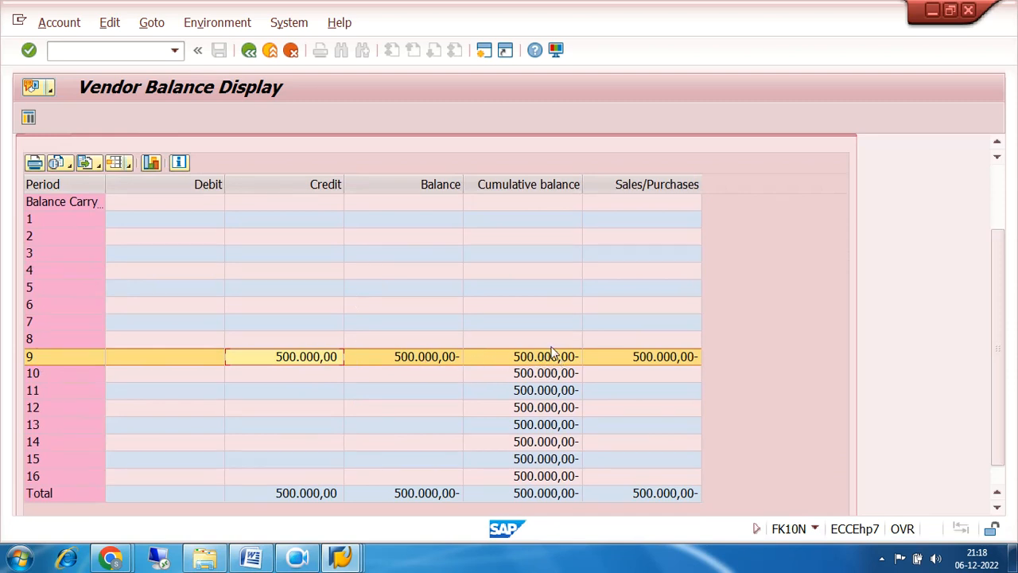
scroll(1002, 299, up, 3)
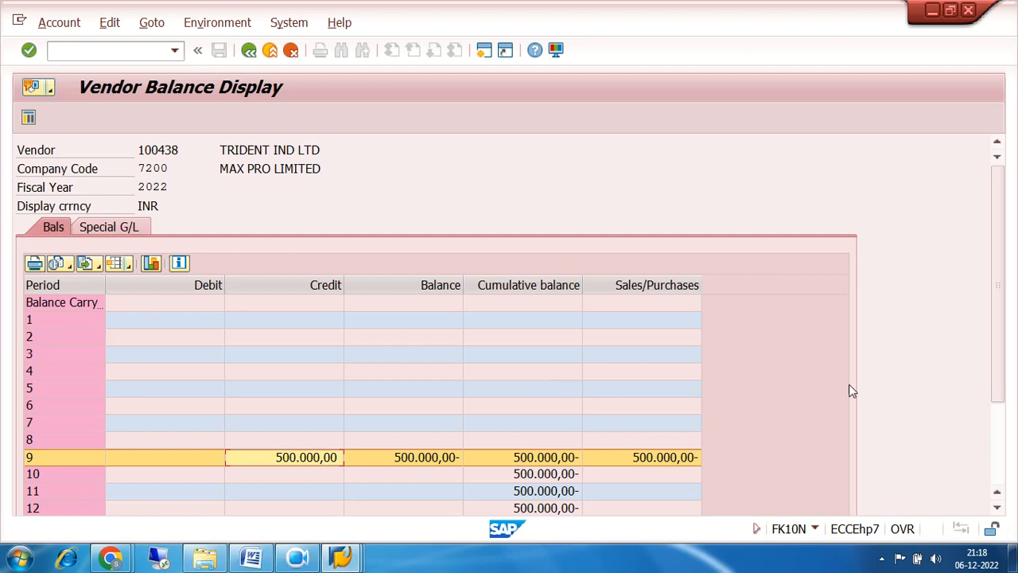
scroll(1010, 308, down, 3)
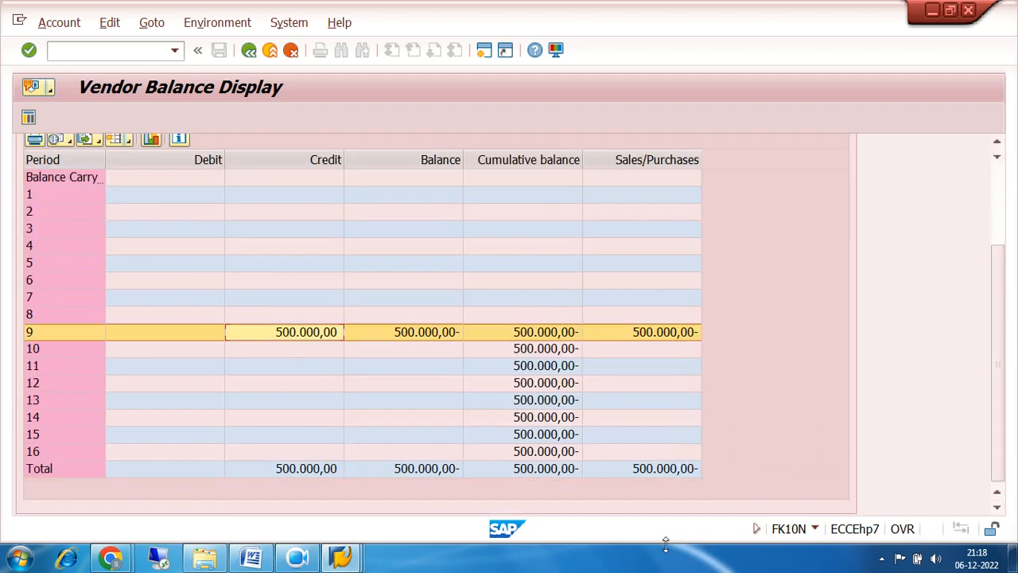
Drill into the Total row to see invoice 6001 at 500.000,00-, then back out to Easy Access.
double_click(661, 468)
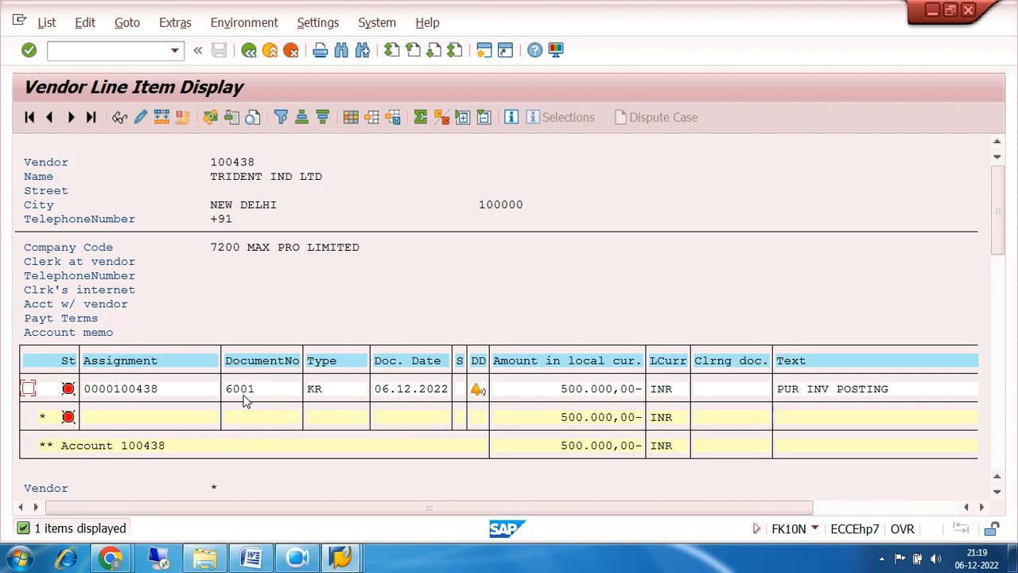
click(249, 50)
click(249, 51)
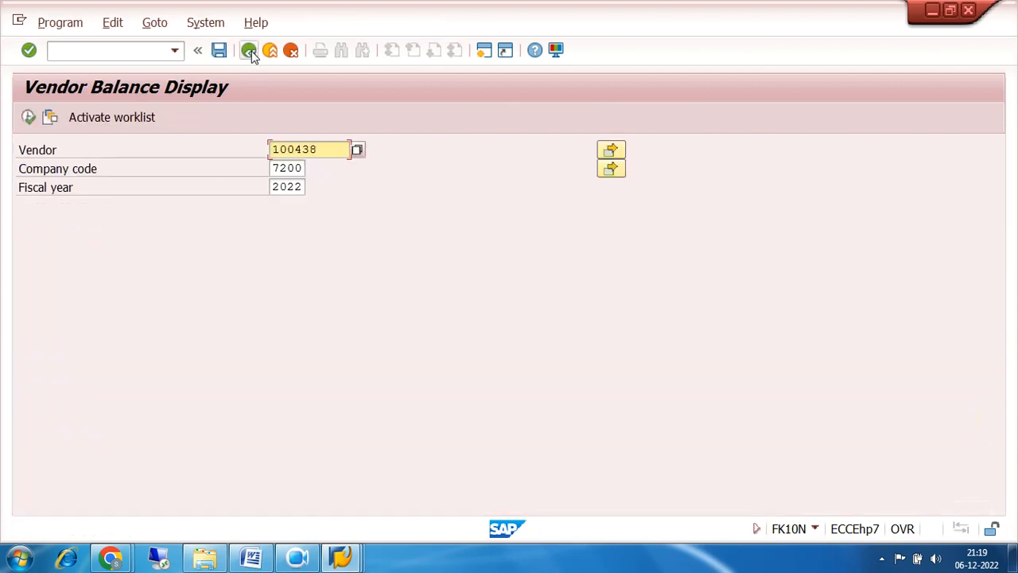
click(249, 50)
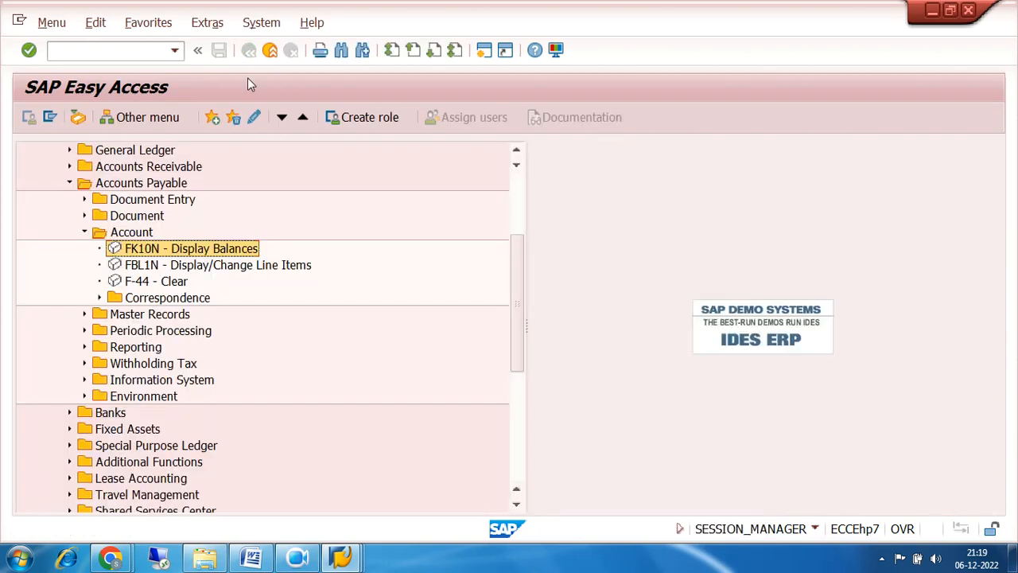
Run FBL1N with all items for vendor 100438 in company code 7200, showing open invoice 6001.
double_click(139, 269)
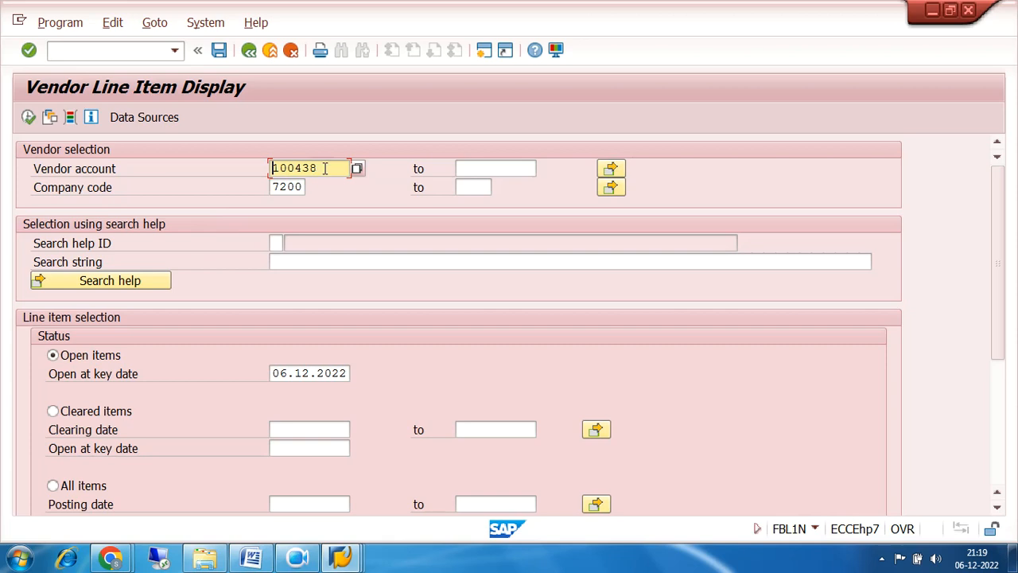
drag(332, 166, 243, 185)
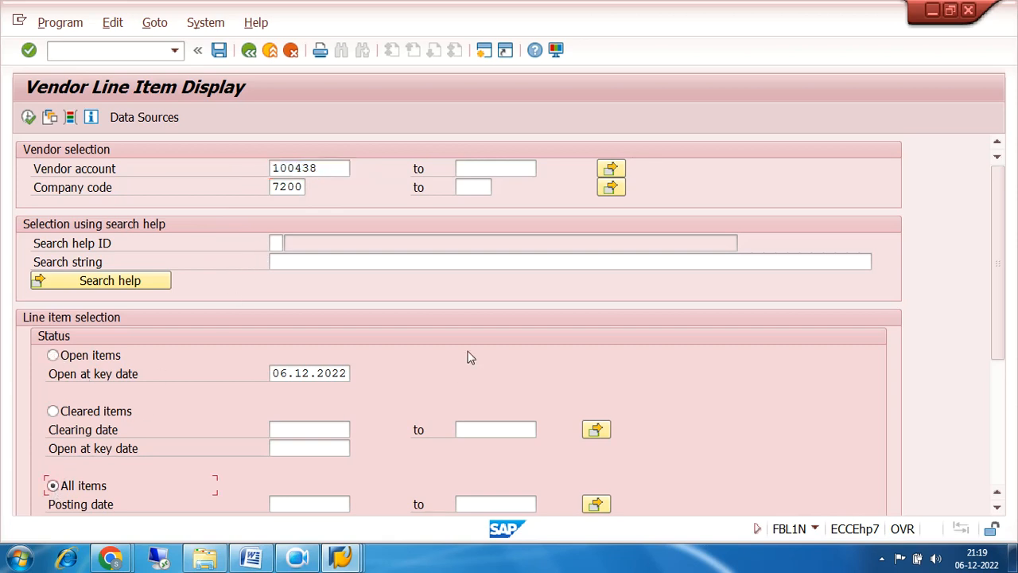
click(29, 118)
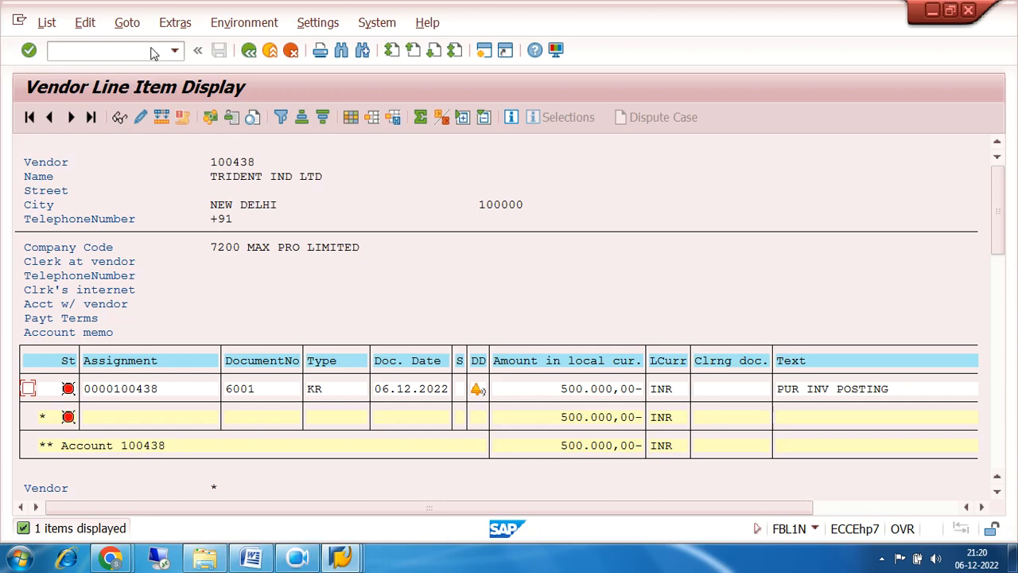
click(249, 50)
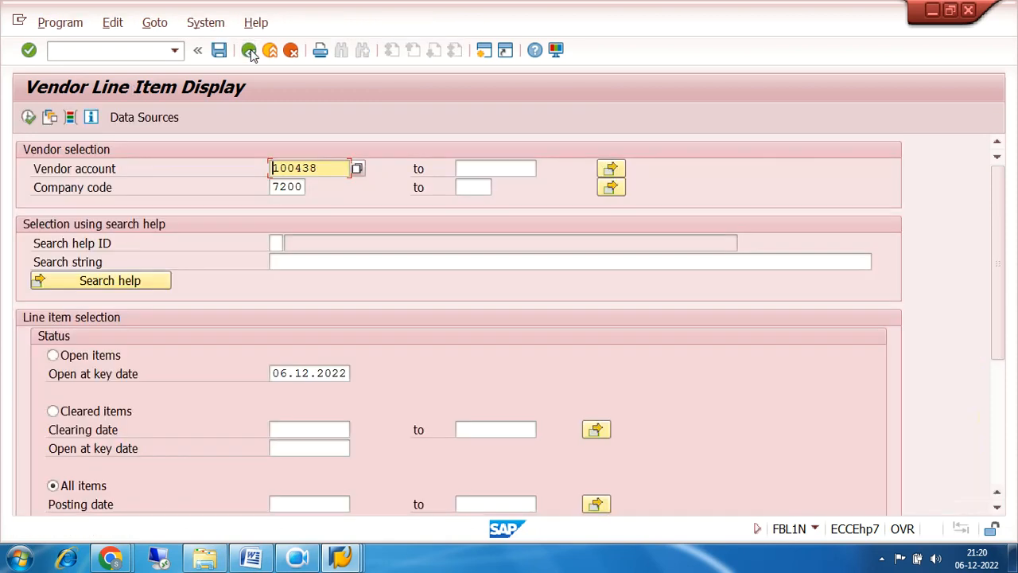
Collapse the Account folder and expand Document Entry > Outgoing Payment to list F-53, F-58 and F-59.
click(249, 50)
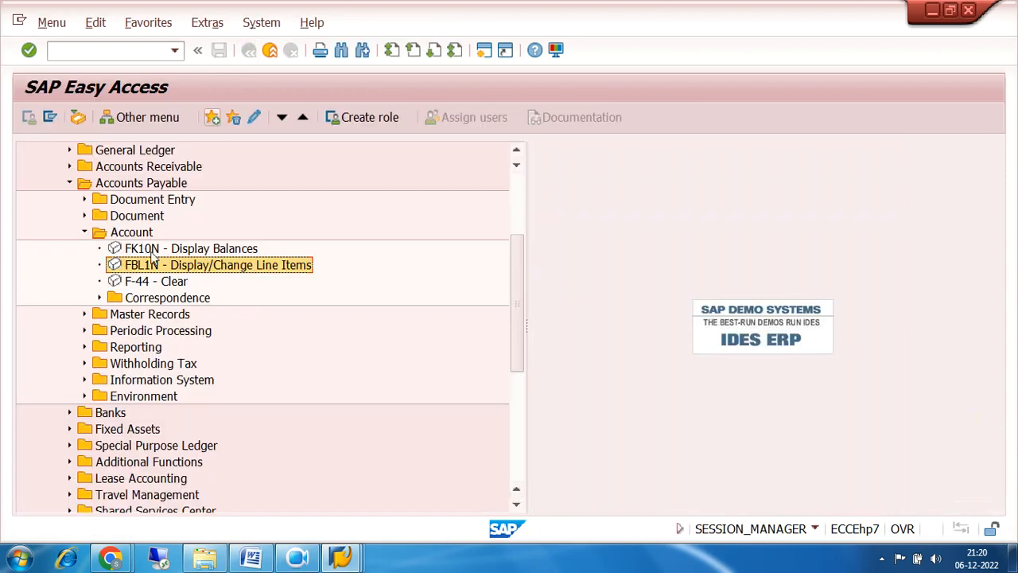
click(153, 254)
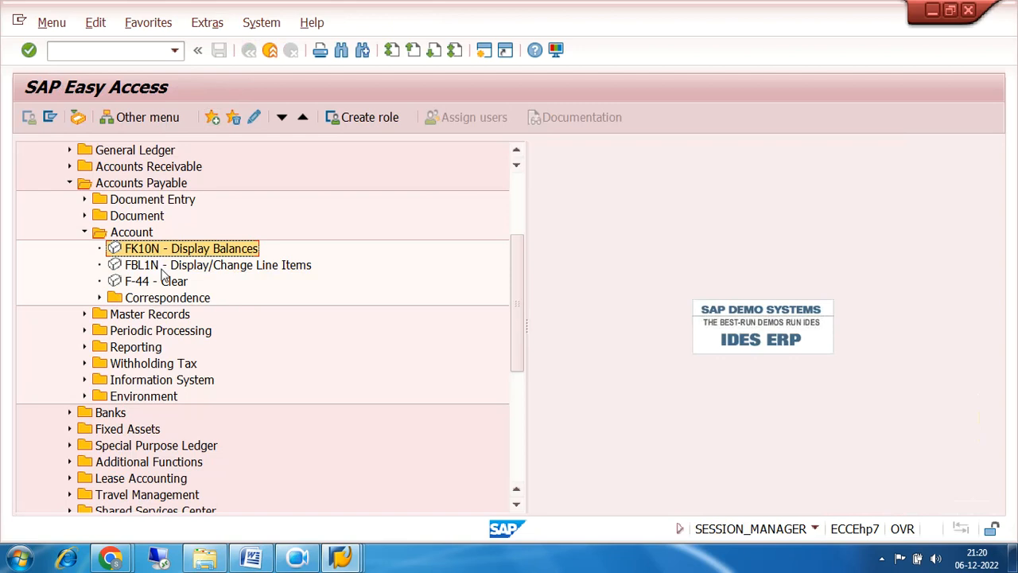
click(161, 269)
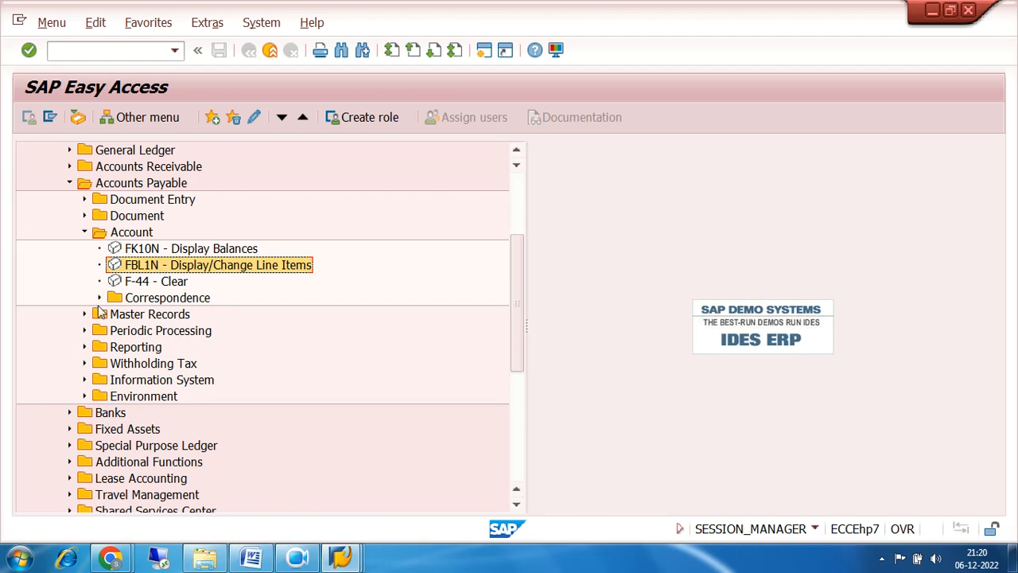
click(84, 232)
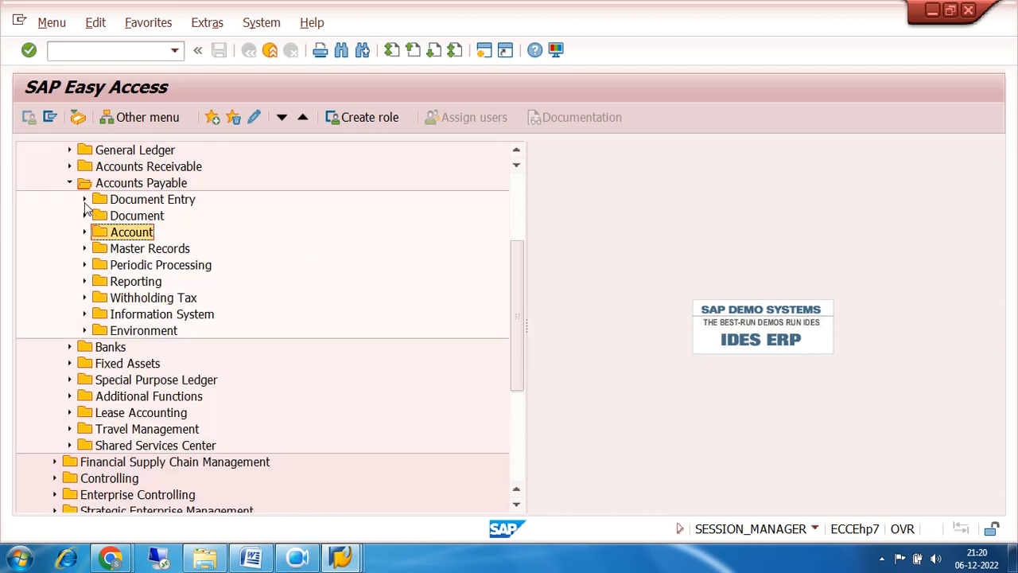
click(84, 199)
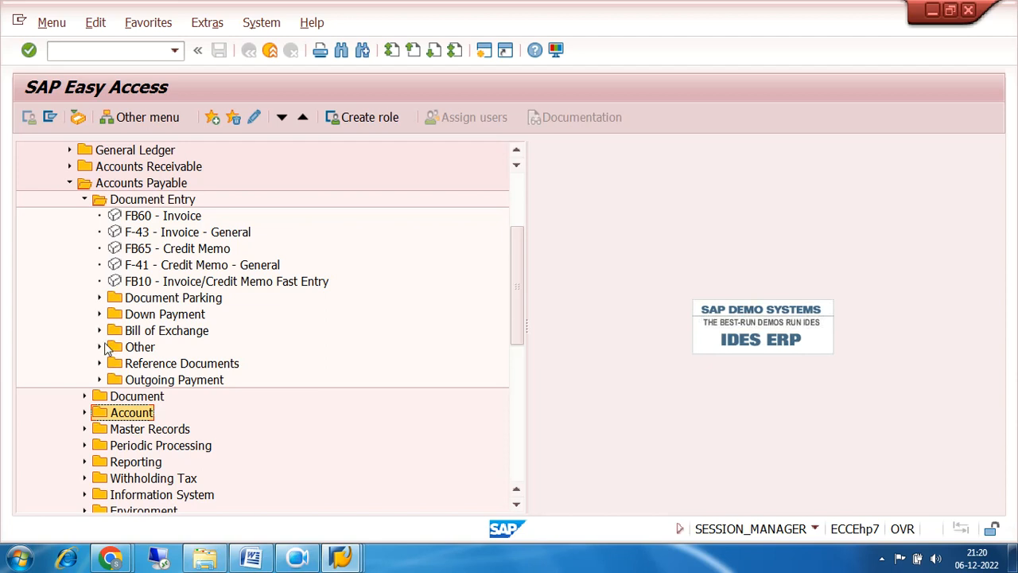
click(83, 200)
click(84, 200)
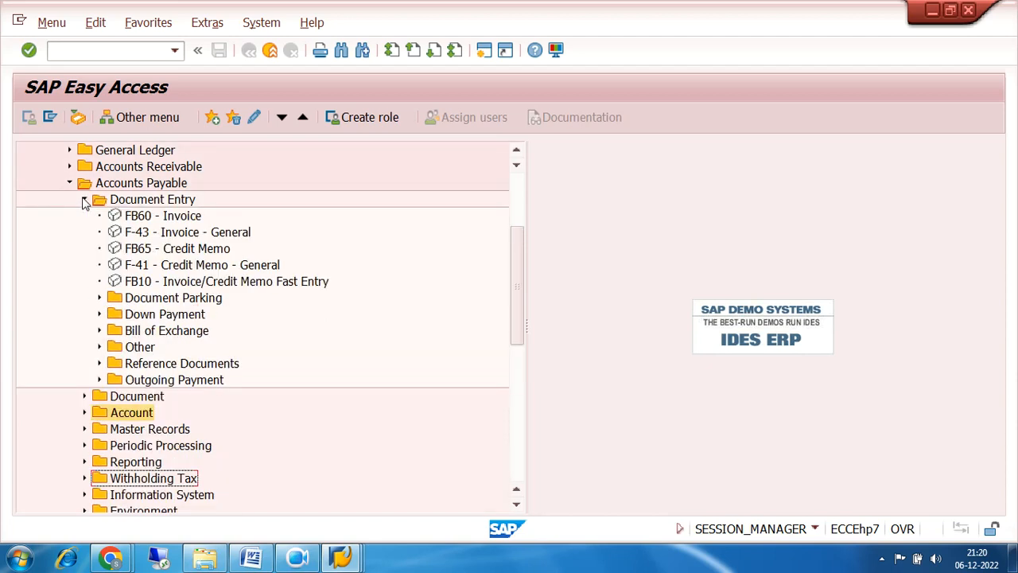
click(99, 381)
scroll(354, 339, down, 2)
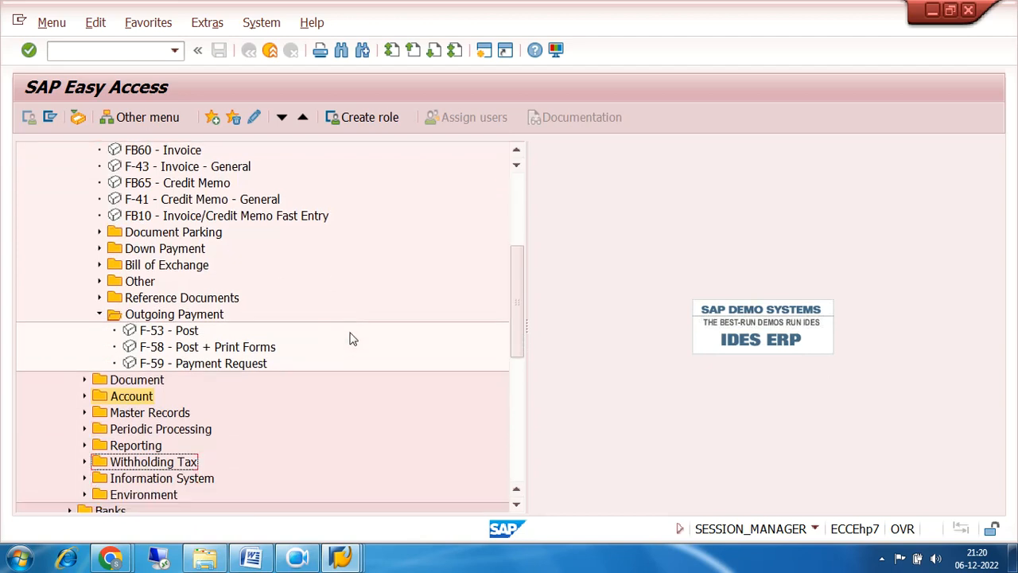
Begin an F-53 outgoing payment dated 06.12.2022, type KZ, paid from bank account 200000.
double_click(156, 337)
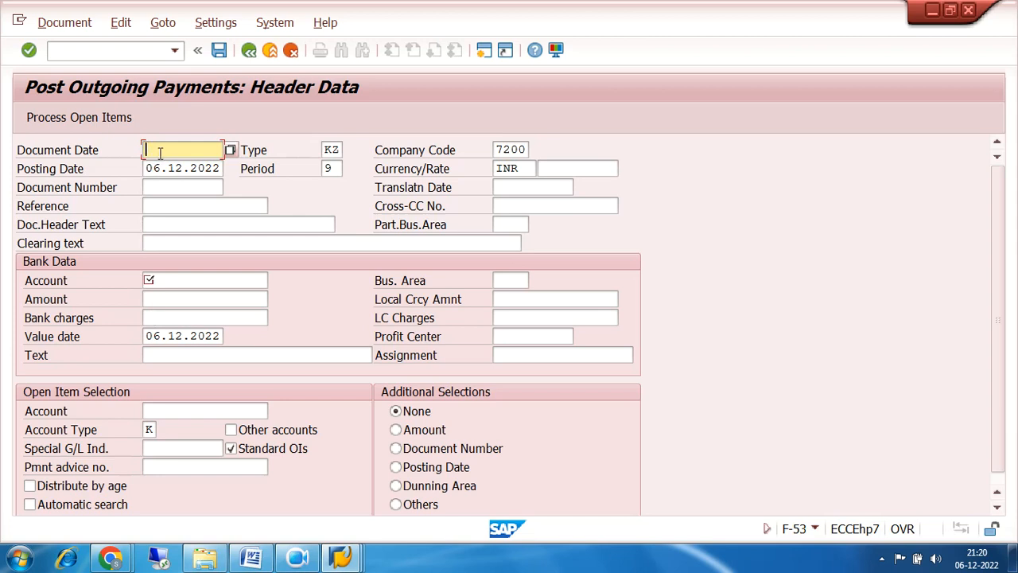
text(06.12.2022)
click(341, 149)
double_click(338, 149)
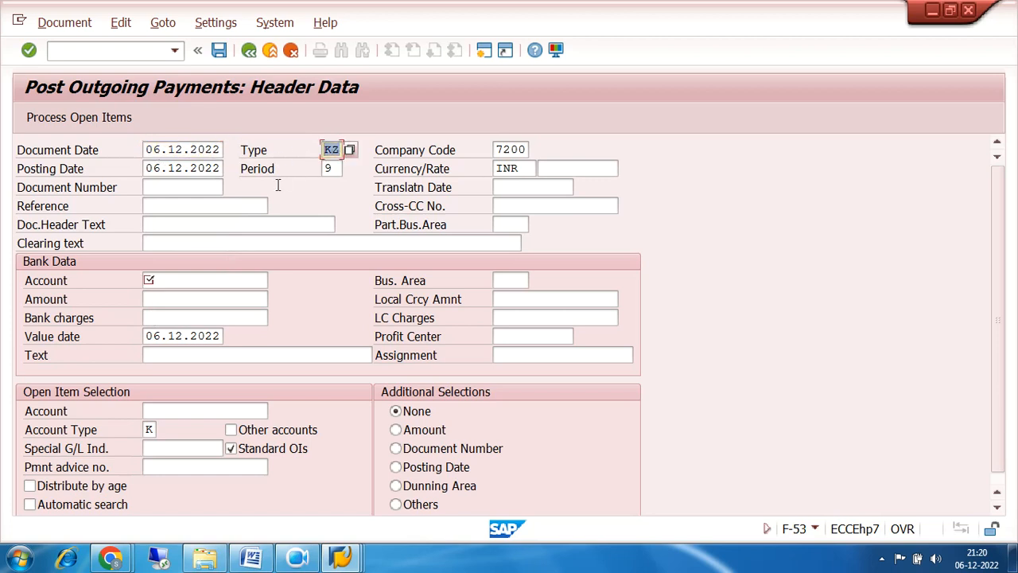
click(169, 281)
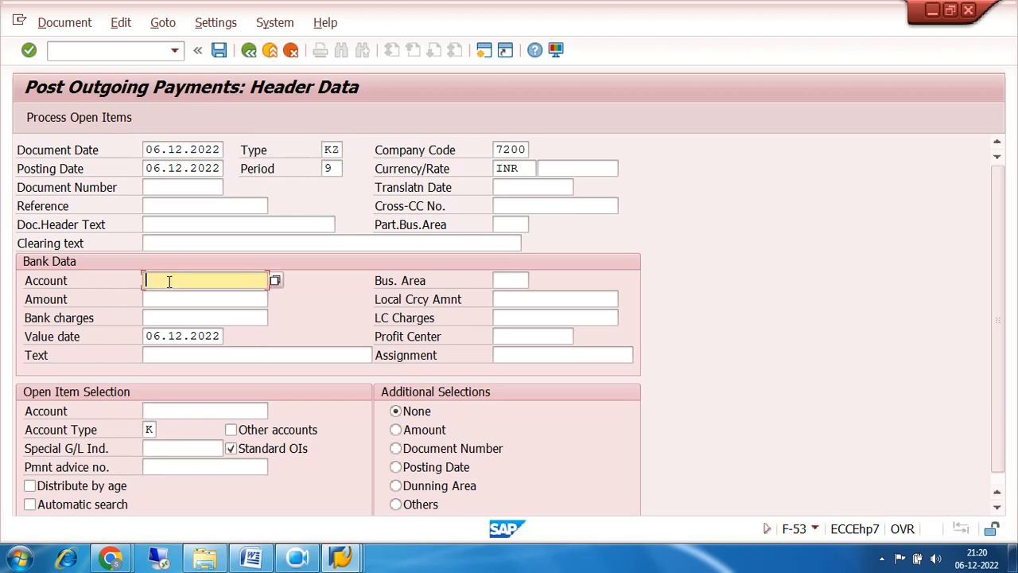
click(274, 279)
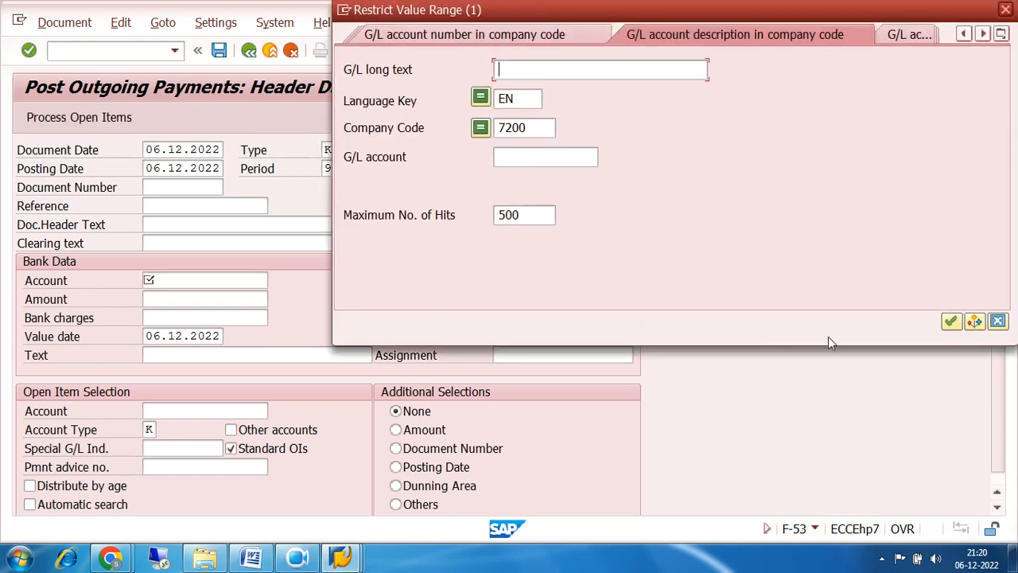
click(950, 321)
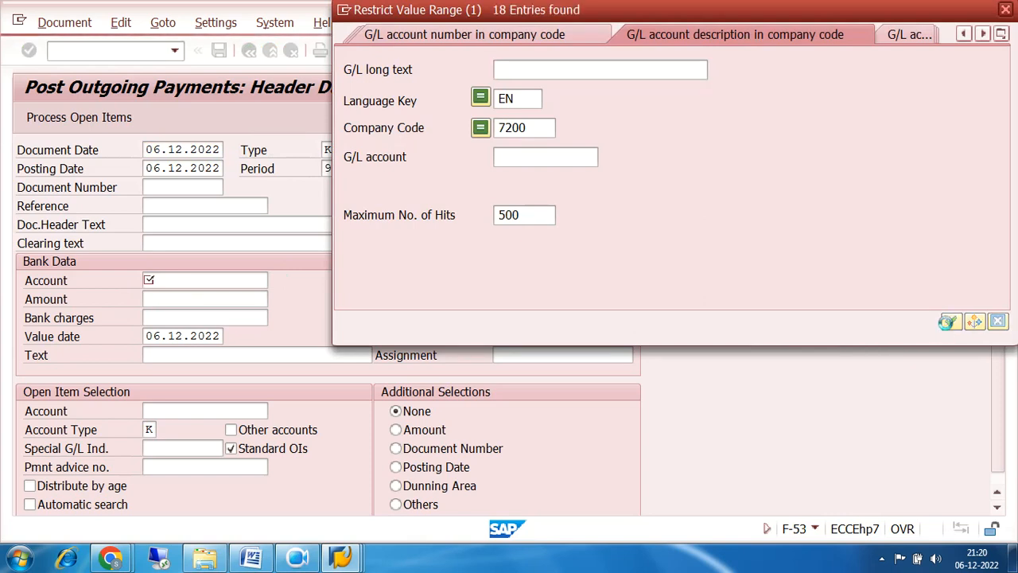
double_click(380, 118)
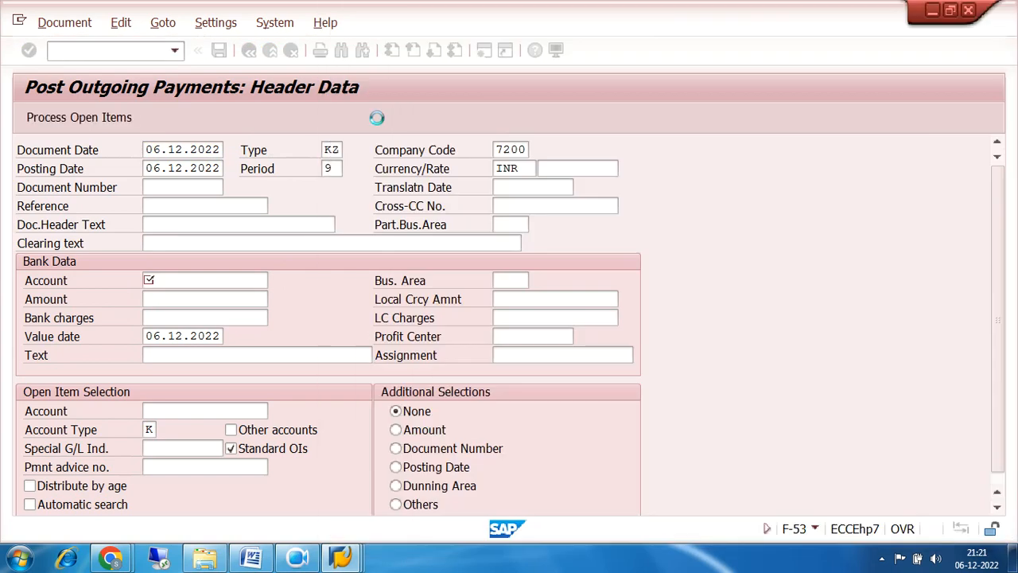
Enter amount 500000 with text PAID and select vendor TRIDENT IND LTD.
click(220, 295)
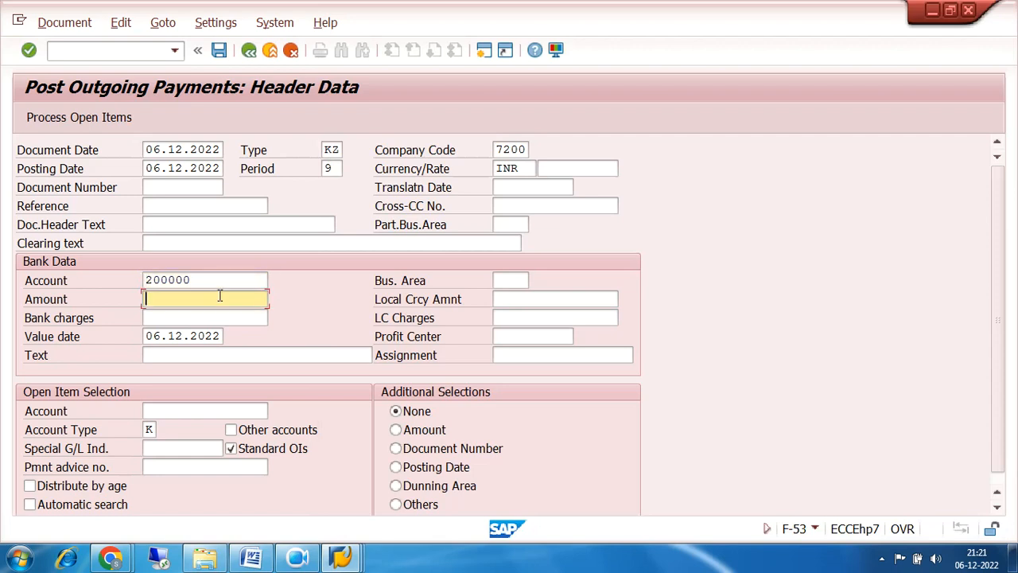
text(500000)
click(227, 357)
text(PAID)
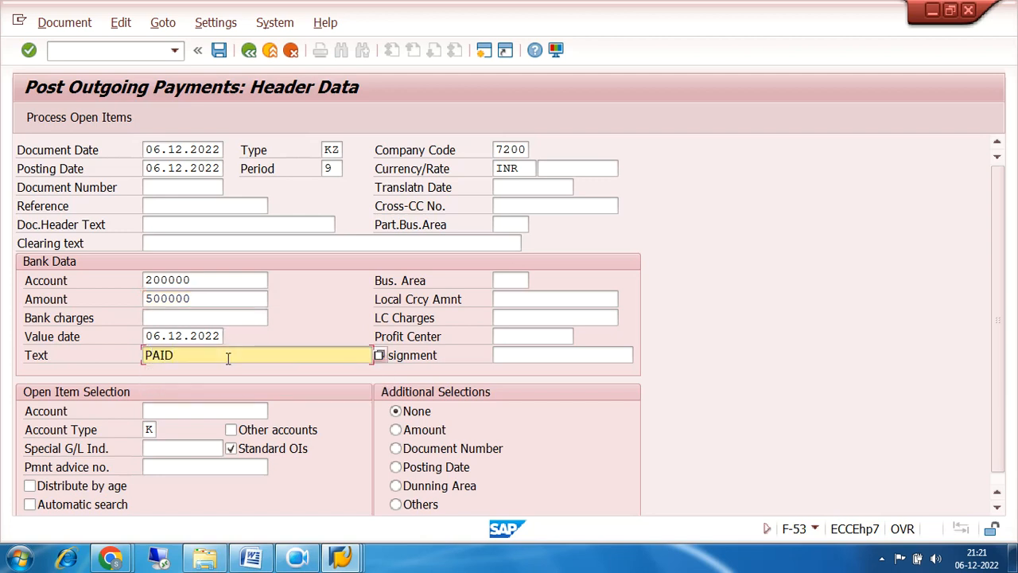
click(219, 411)
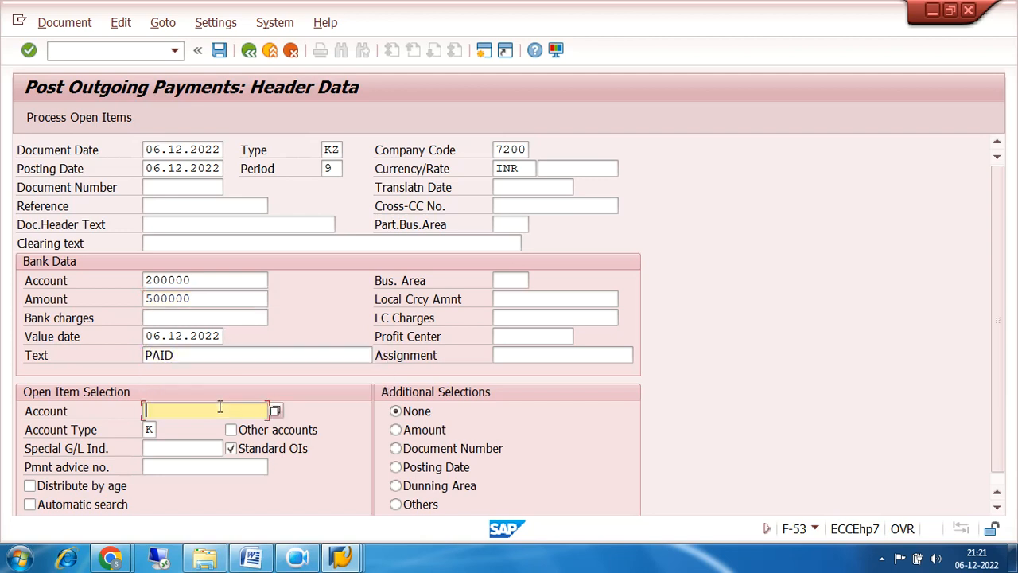
click(275, 411)
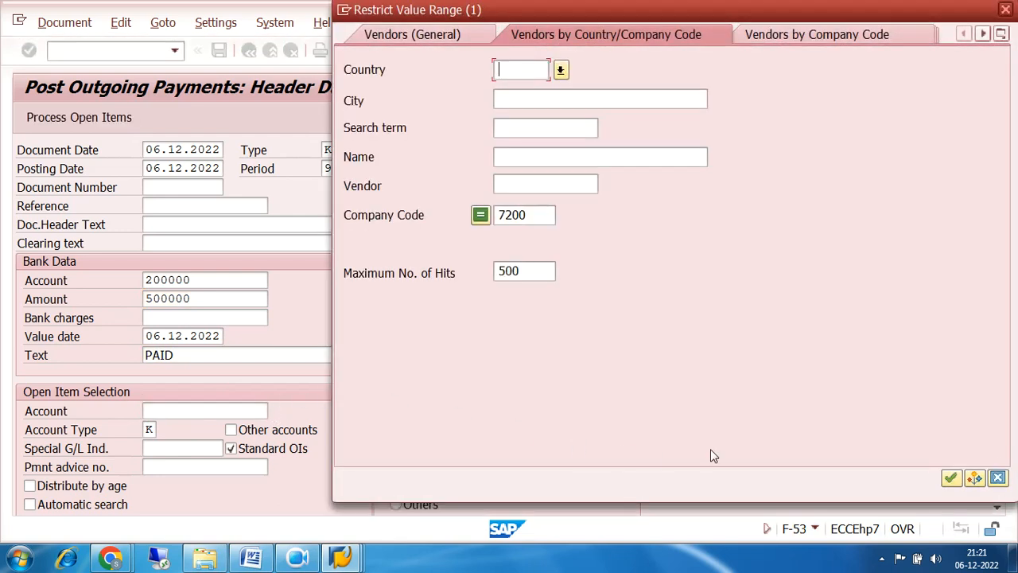
click(951, 477)
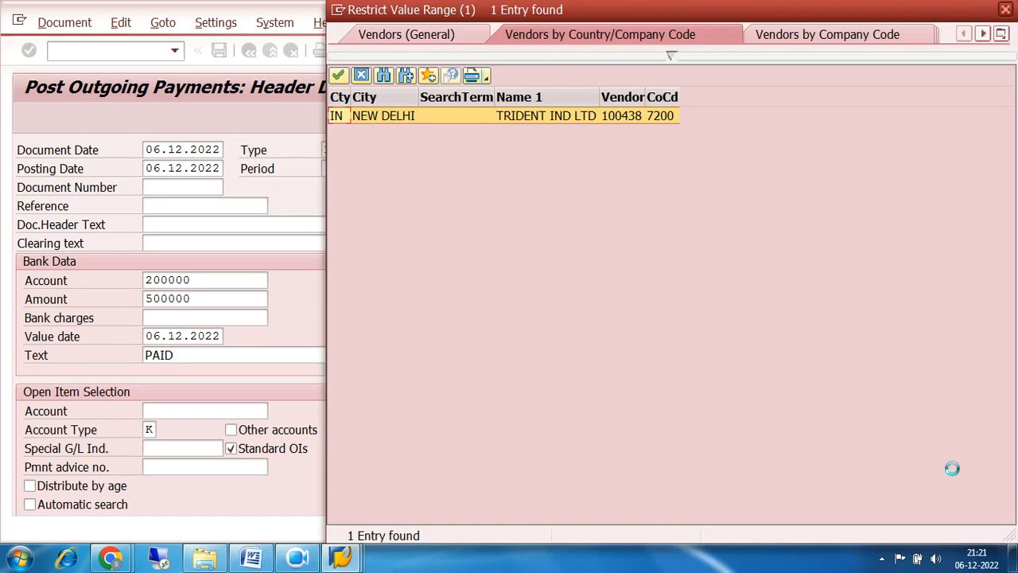
double_click(593, 115)
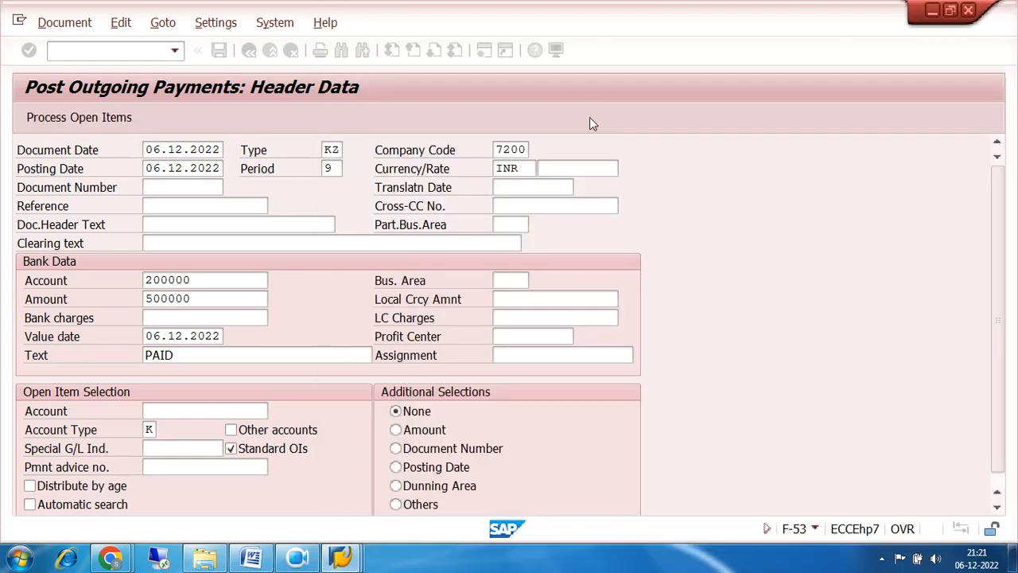
Load the vendor's open items and confirm the assigned amount matches the 500000 entered.
click(51, 119)
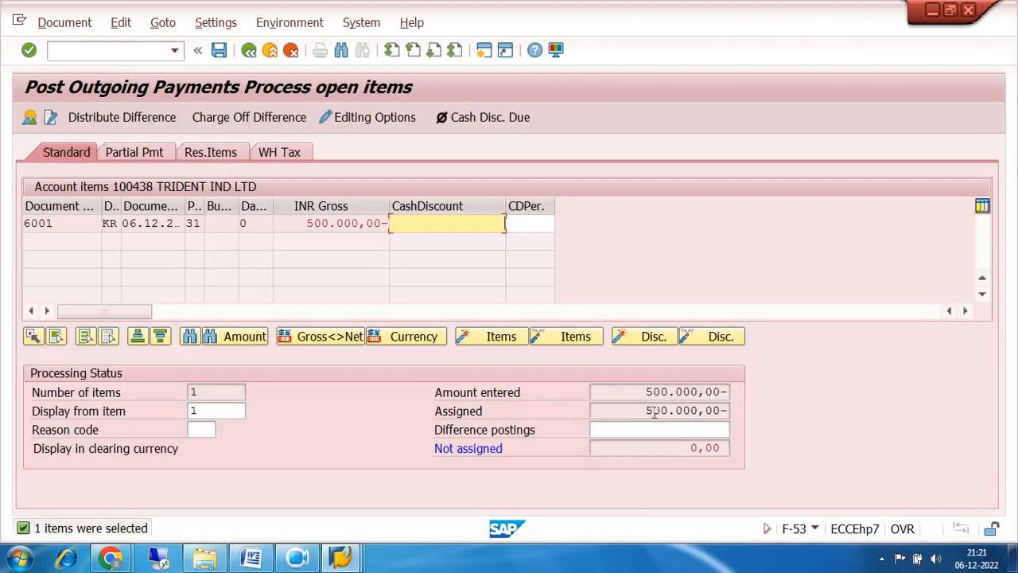
drag(646, 393, 783, 401)
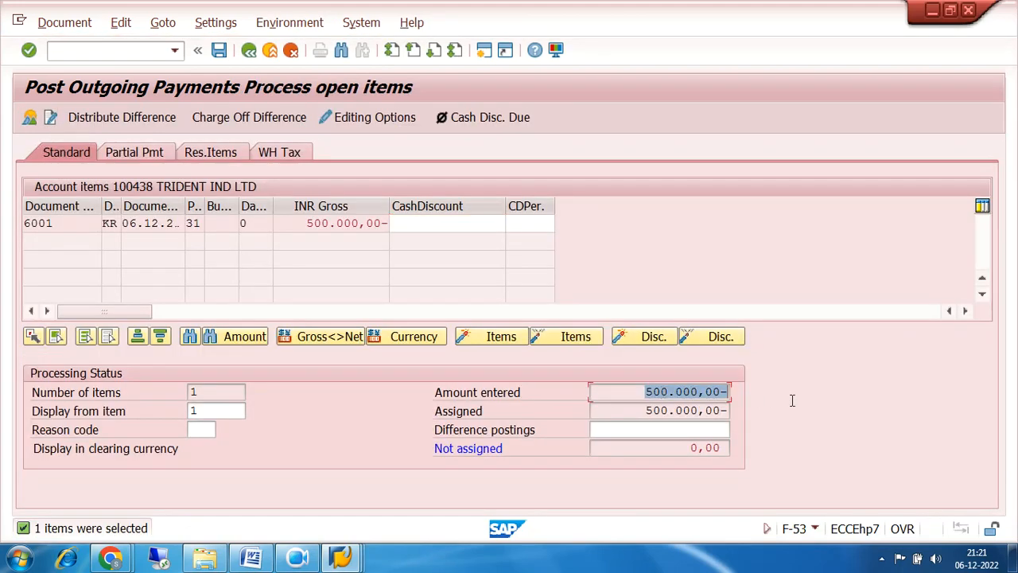
drag(647, 410, 794, 413)
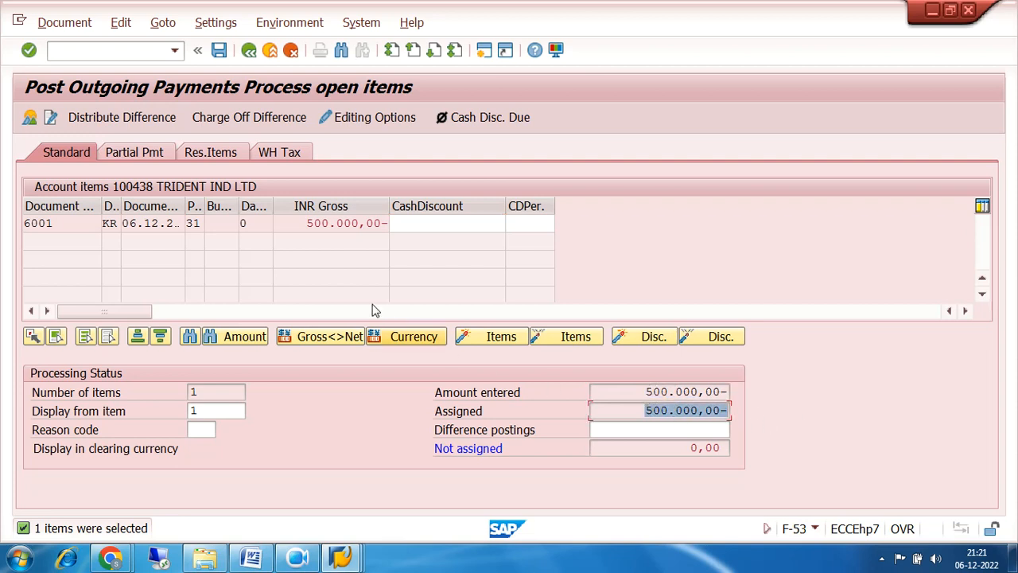
Simulate the general ledger postings, then post the payment as document 3001.
click(49, 24)
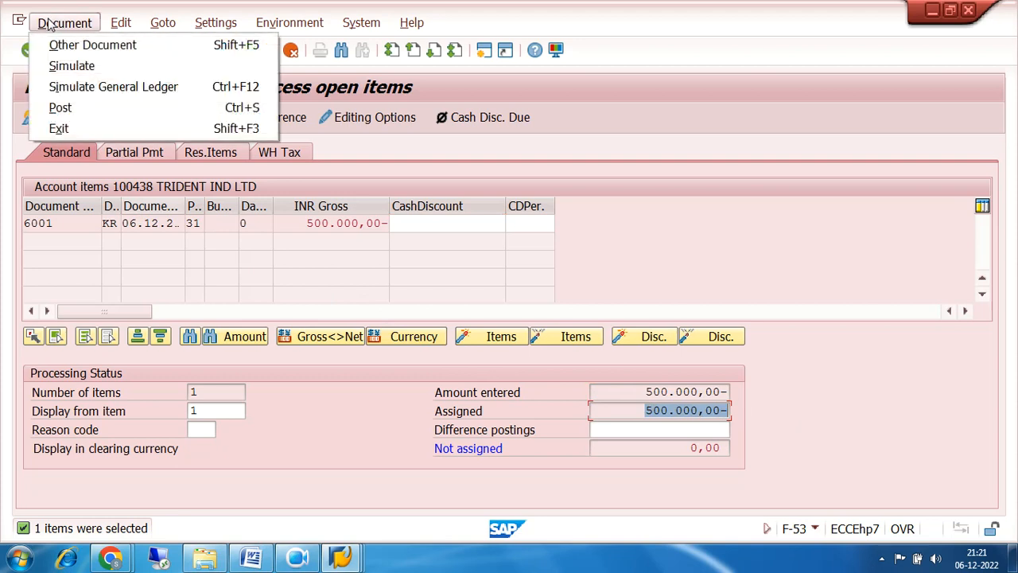
click(87, 87)
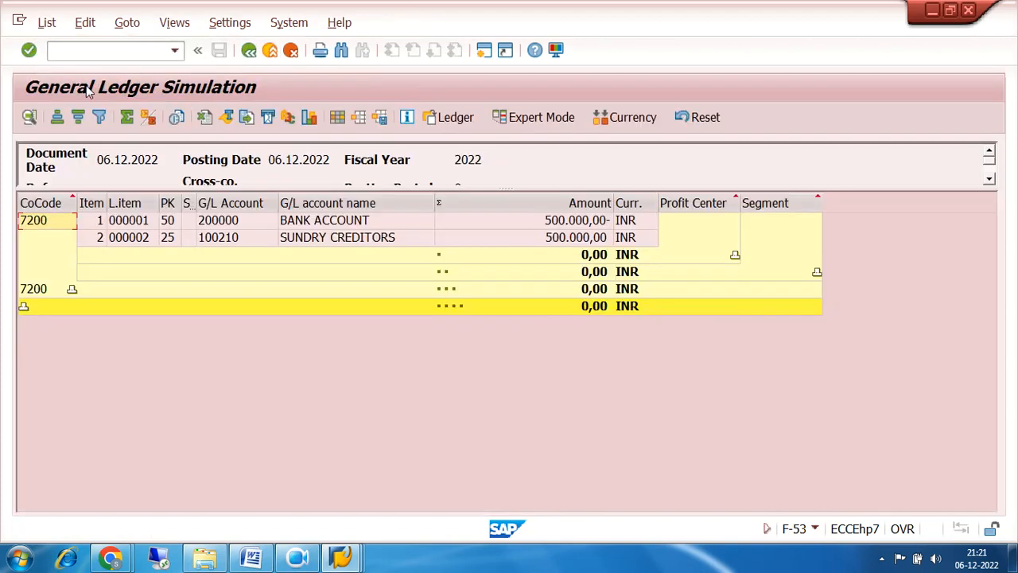
click(249, 51)
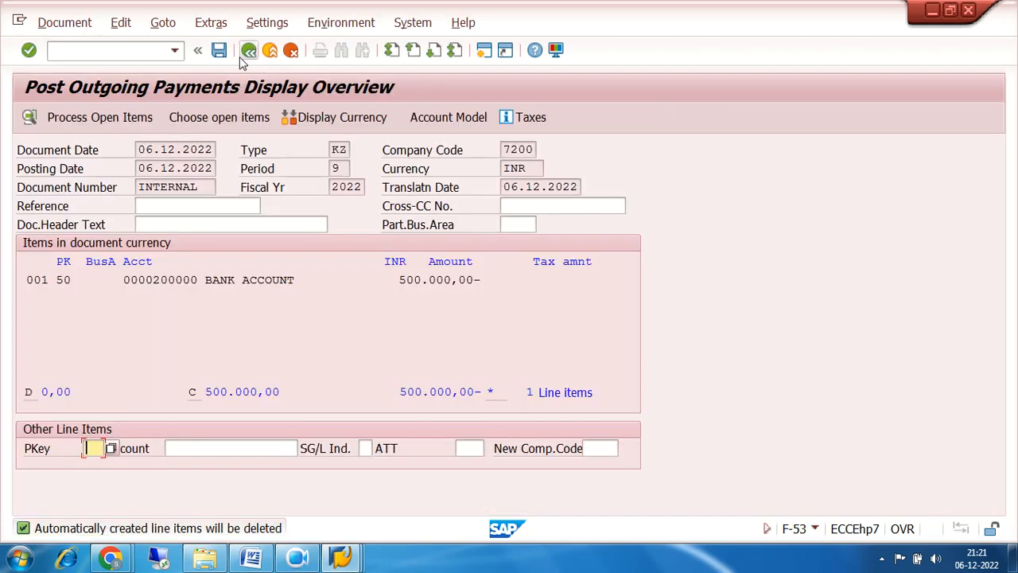
click(218, 51)
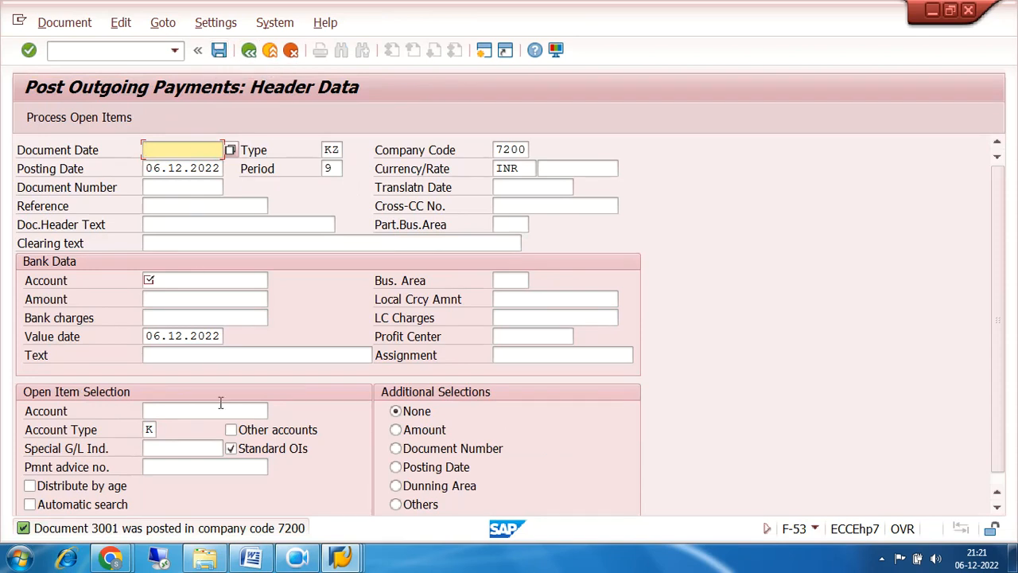
Display document 3001 with /NFB03, checking the TRIDENT IND LTD line's 500.000,00 INR debit.
click(103, 52)
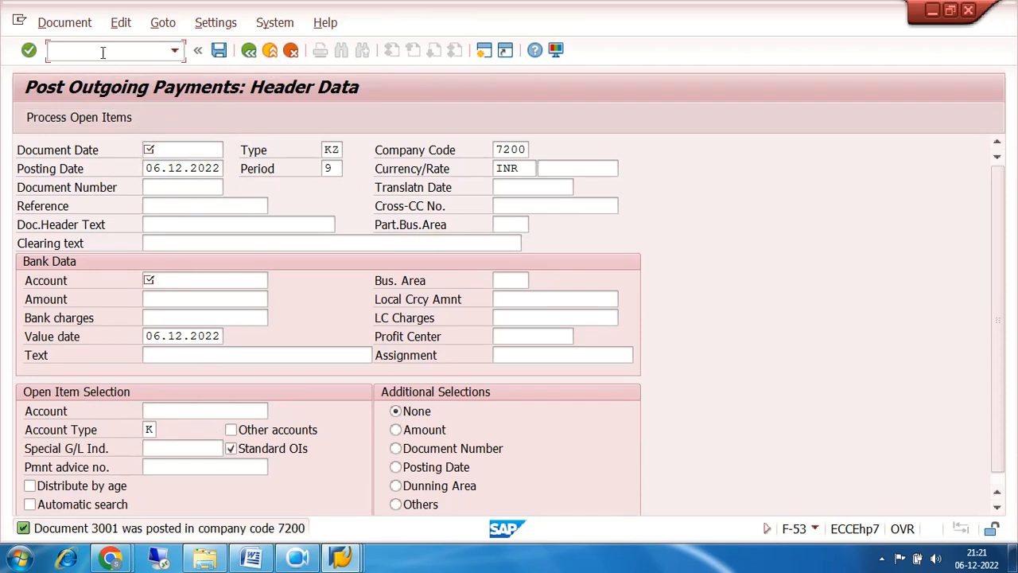
text(/NFB03)
key(Return)
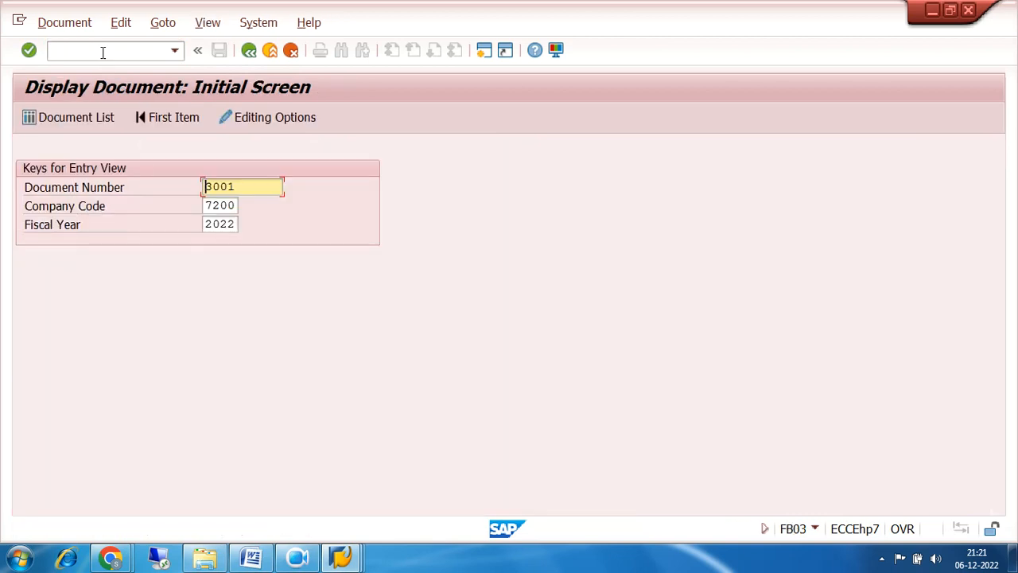
key(Return)
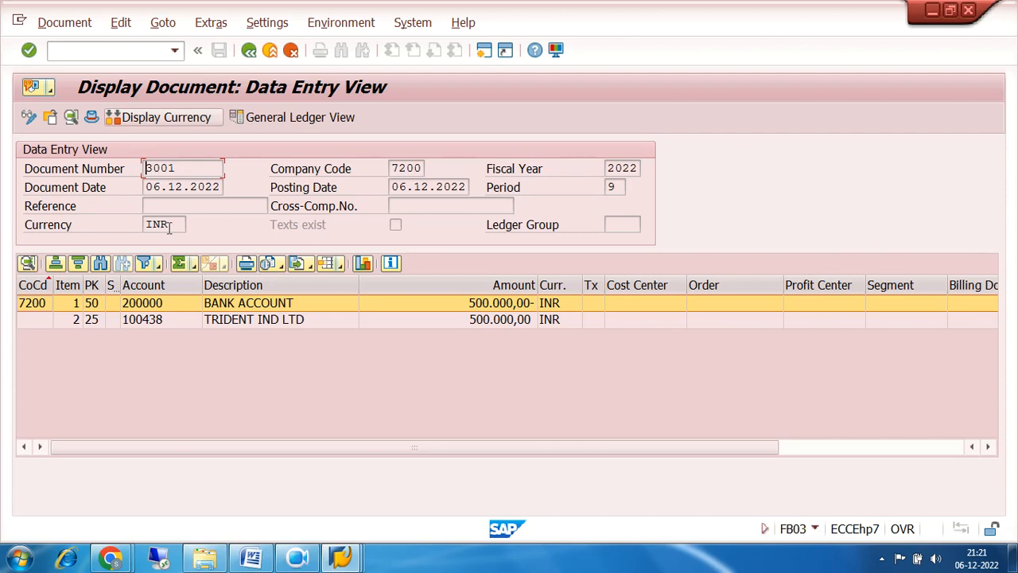
click(97, 321)
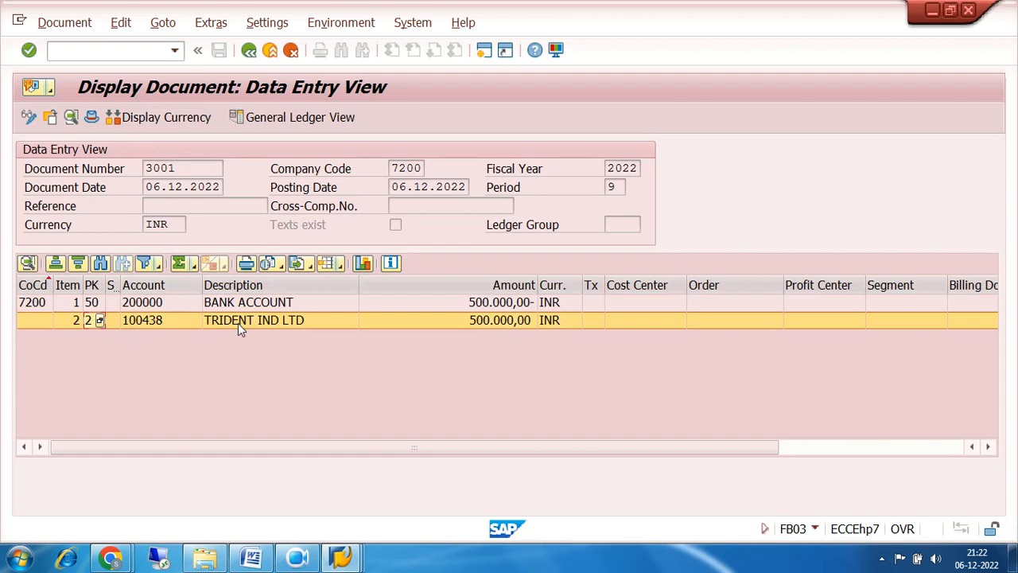
click(565, 320)
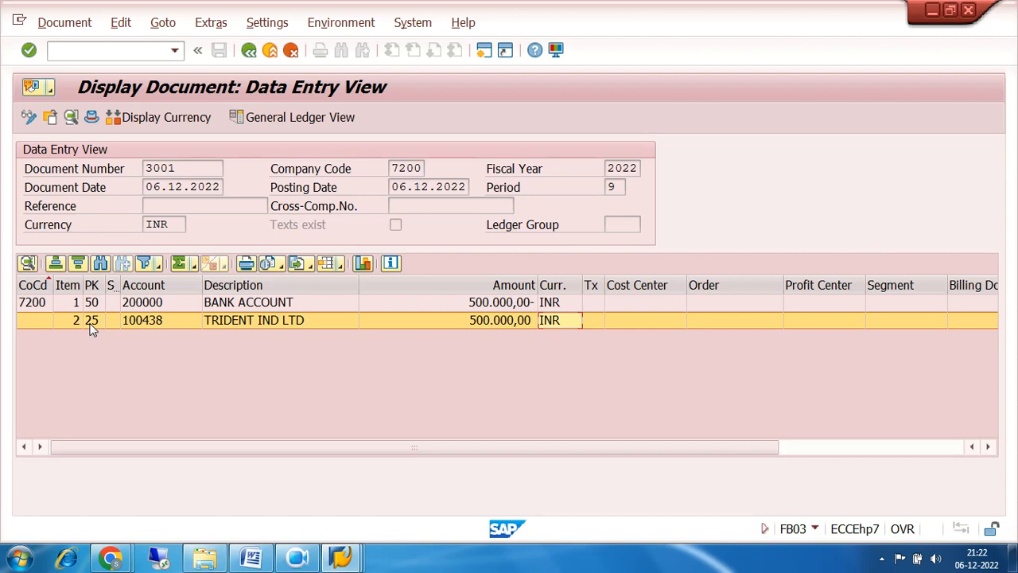
Check document 3001's bank and vendor lines, then its General Ledger View postings to 100210 and Bank Account.
click(222, 306)
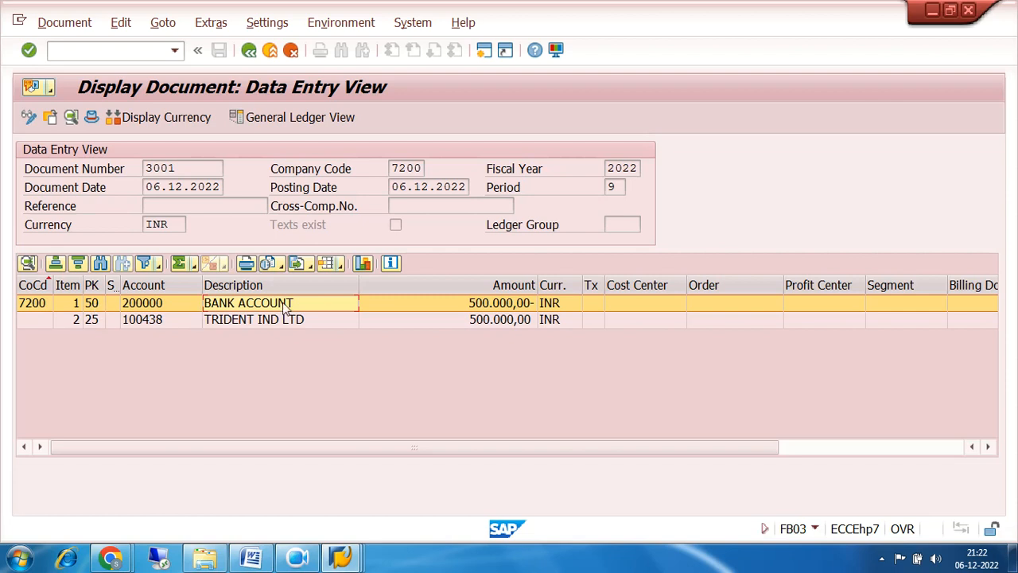
click(258, 323)
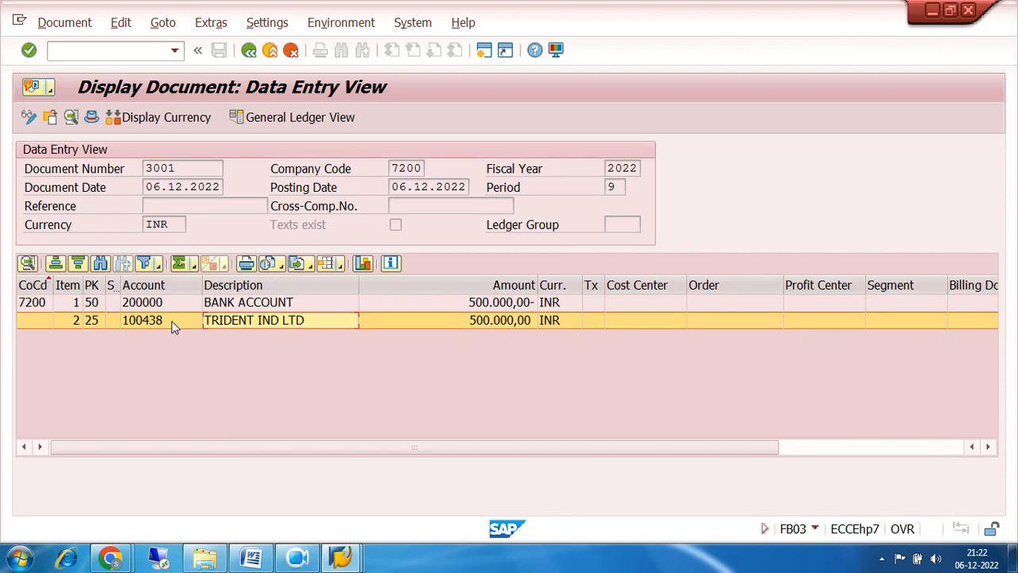
click(246, 306)
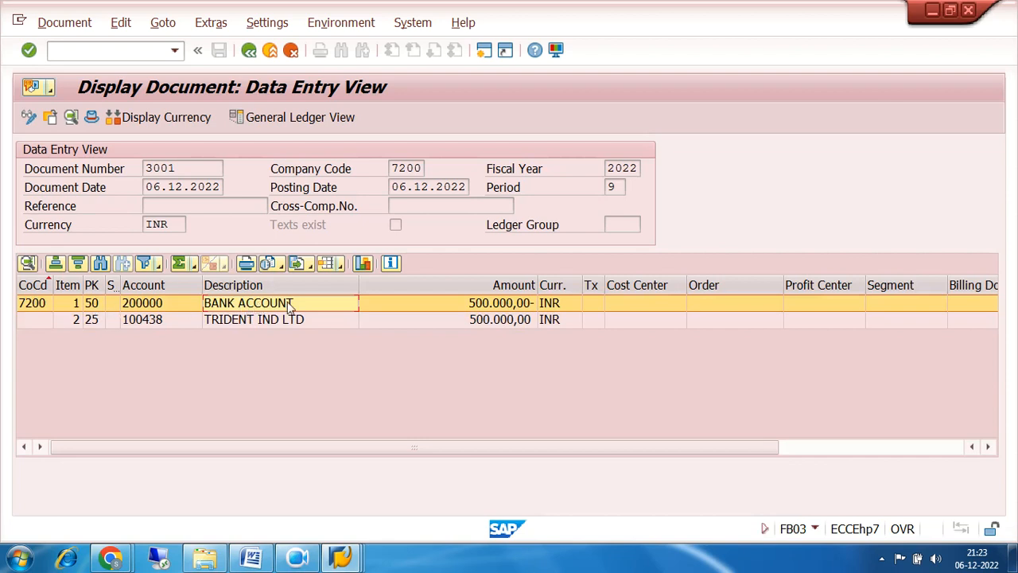
click(296, 118)
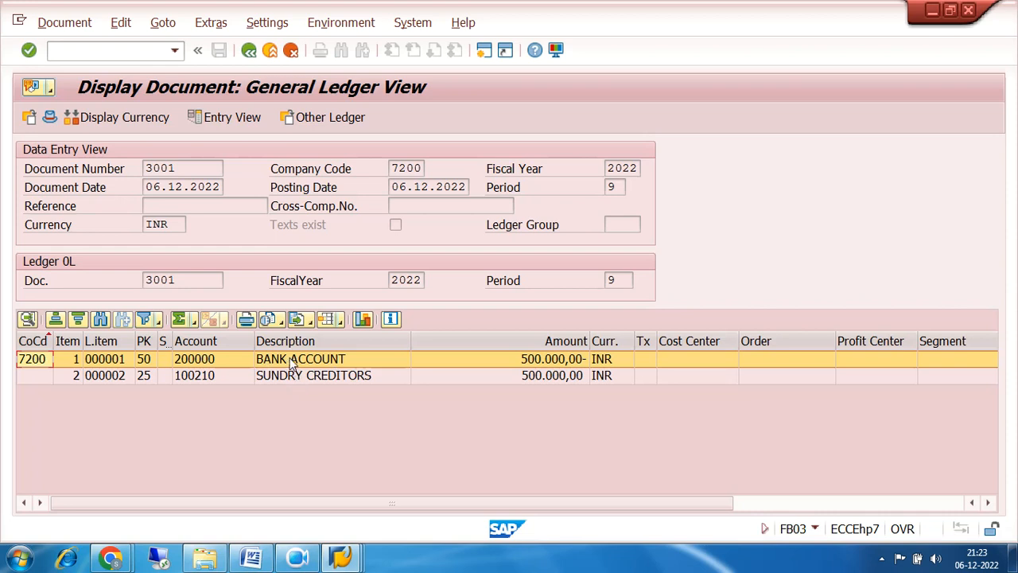
click(249, 50)
Return to Easy Access and expand Accounts Payable > Account, showing FK10N, FBL1N and F-44.
click(249, 50)
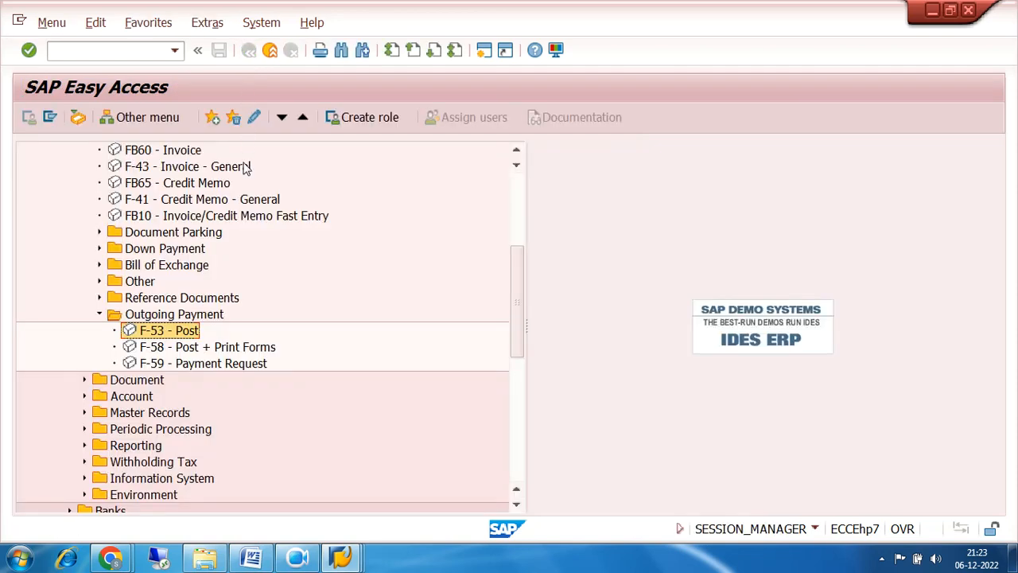
scroll(233, 315, up, 3)
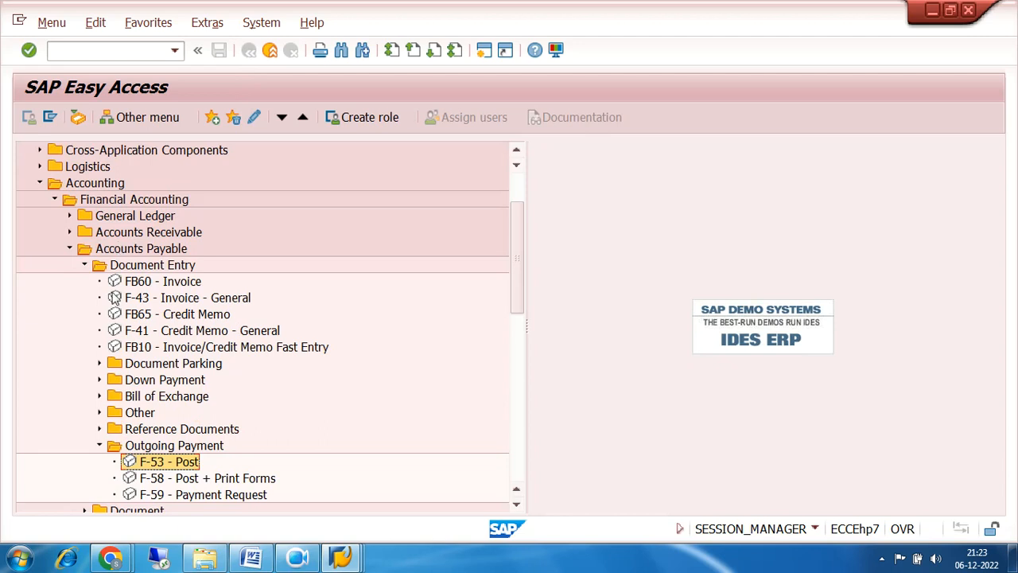
click(70, 249)
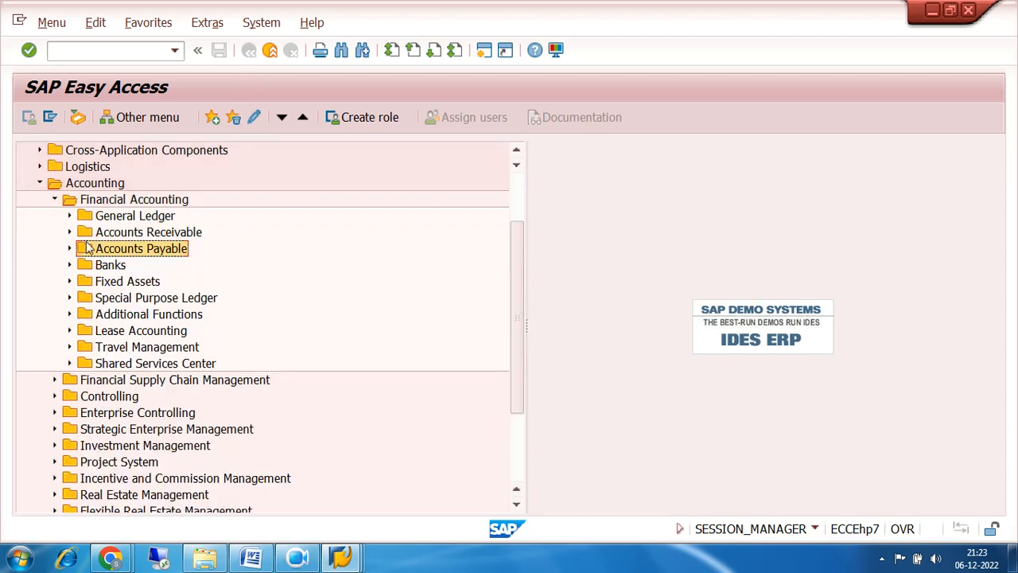
click(70, 248)
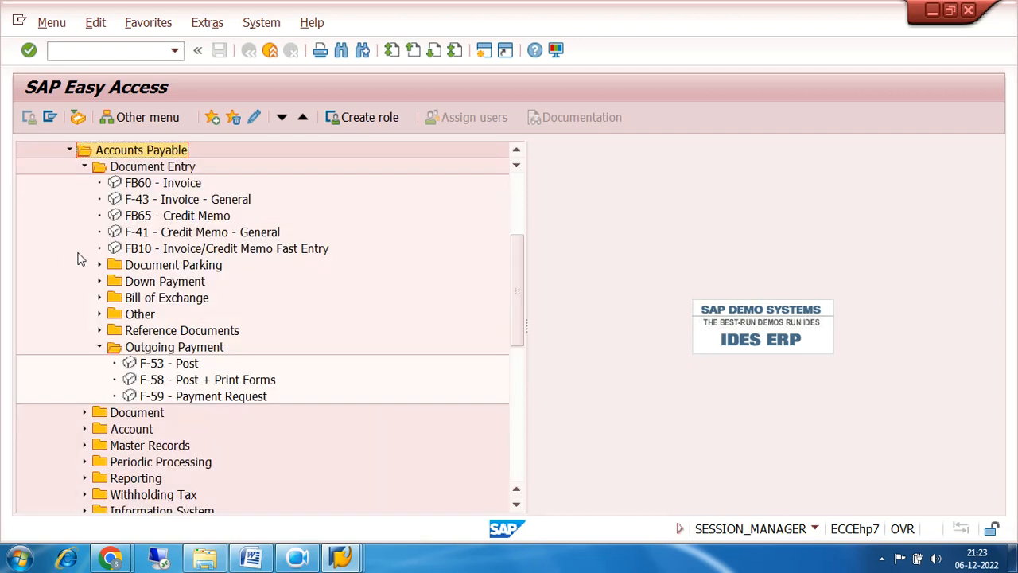
click(100, 347)
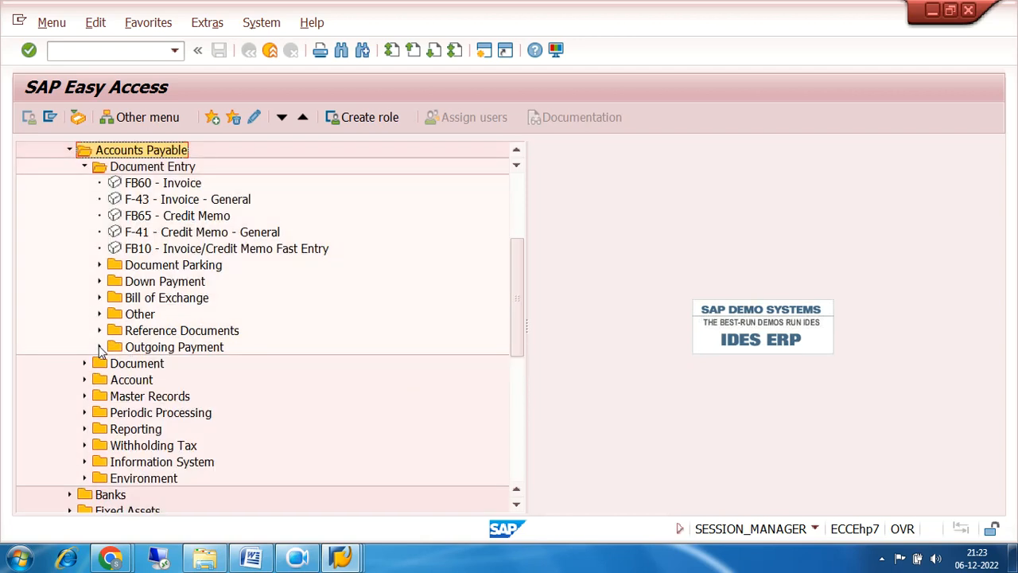
click(84, 362)
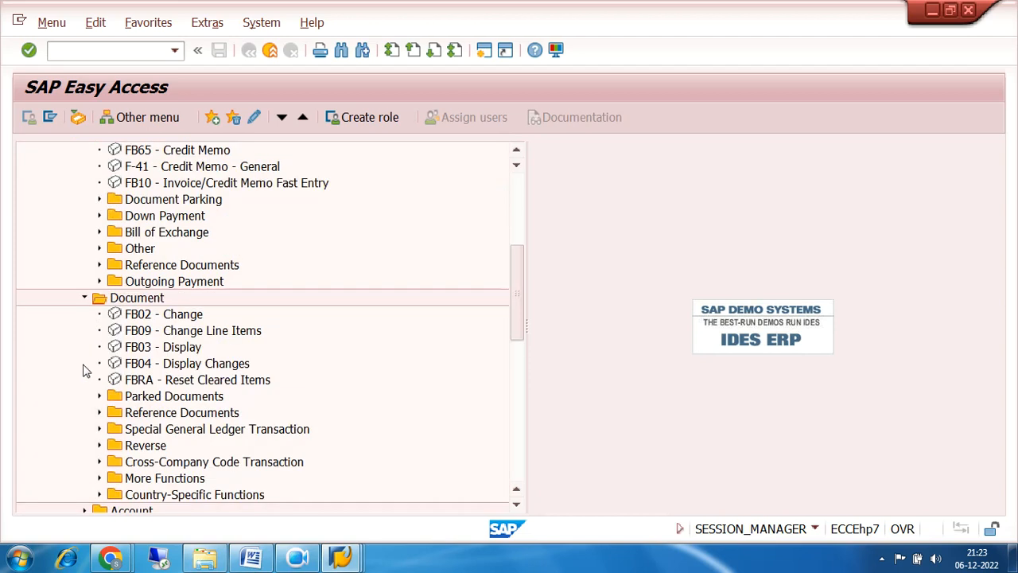
scroll(271, 297, down, 2)
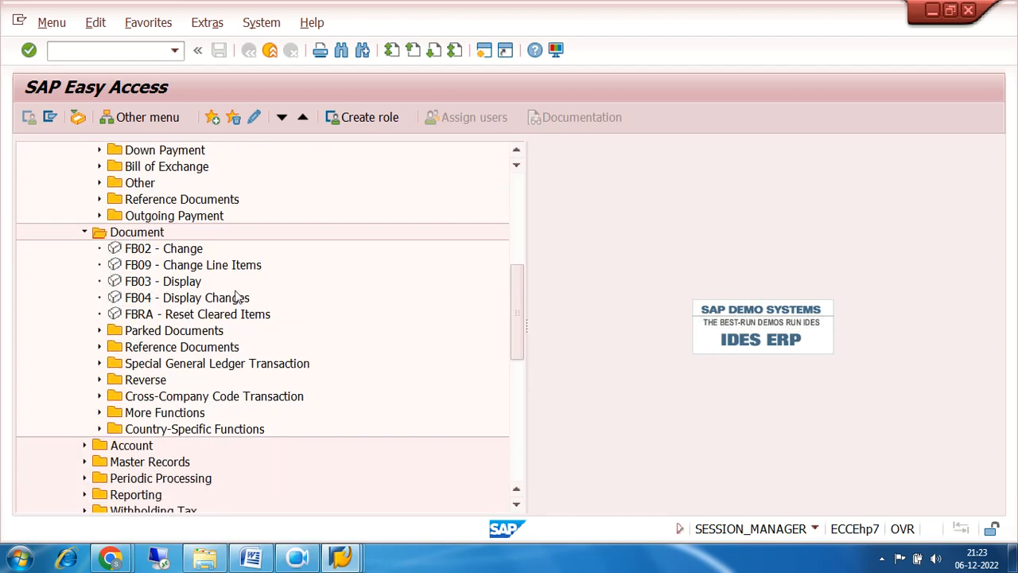
click(84, 231)
click(85, 249)
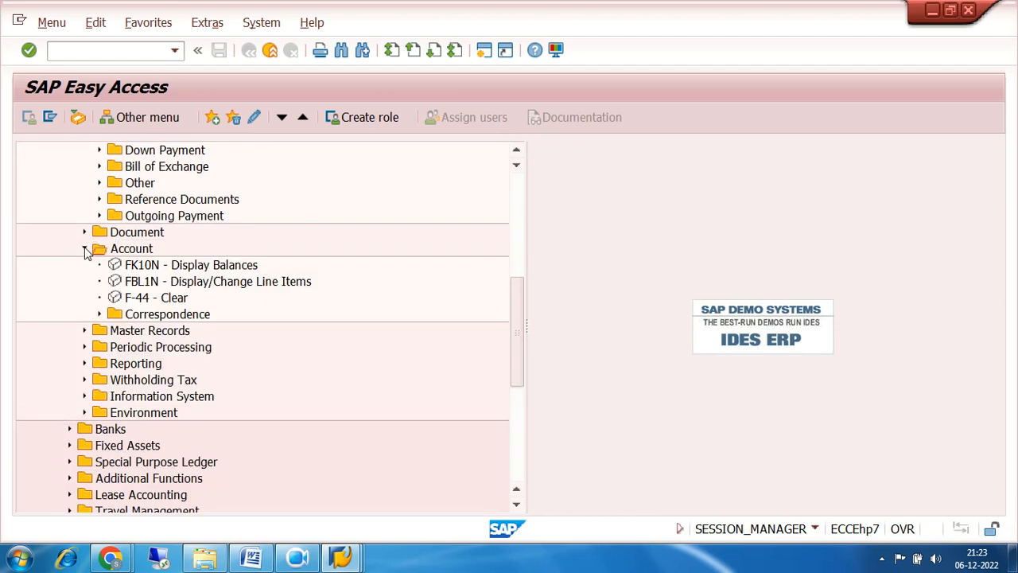
Run FBL1N with All items for vendor 100438 in company code 7200.
double_click(175, 283)
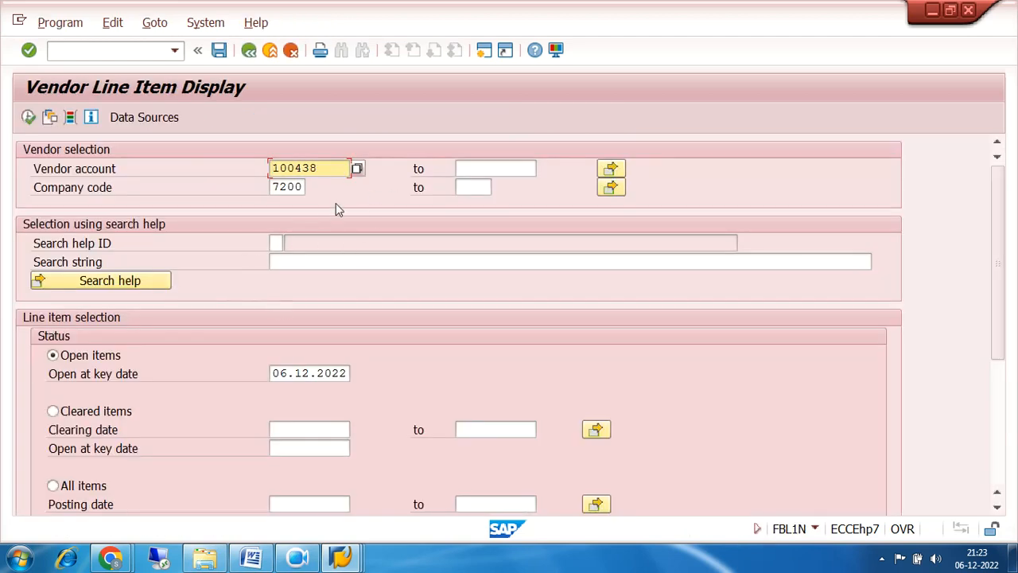
click(52, 485)
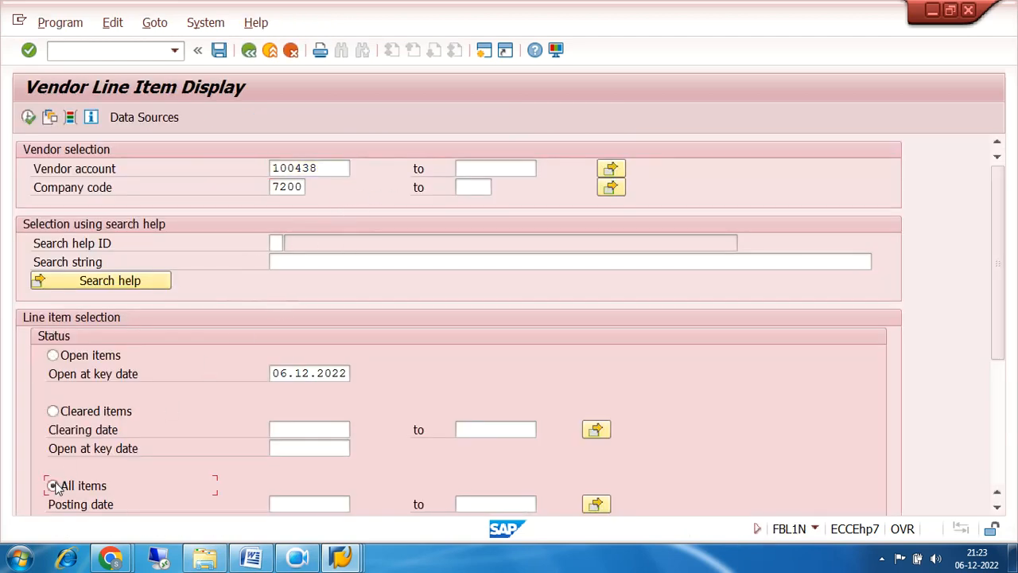
click(29, 117)
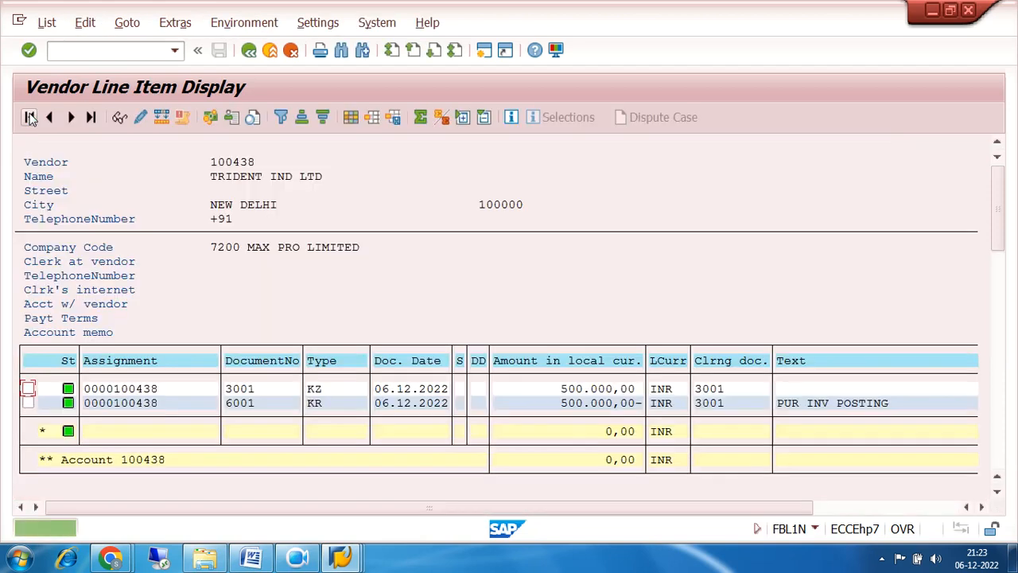
Confirm invoice 6001 (KR, 500.000,00) and payment 3001 (KZ) are both cleared by document 3001.
click(319, 405)
click(266, 389)
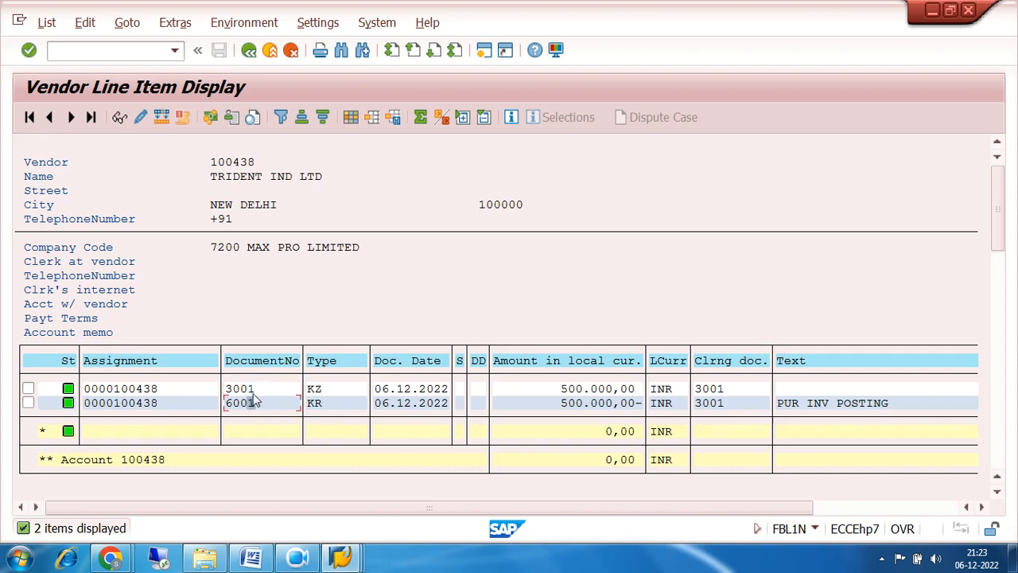
click(251, 405)
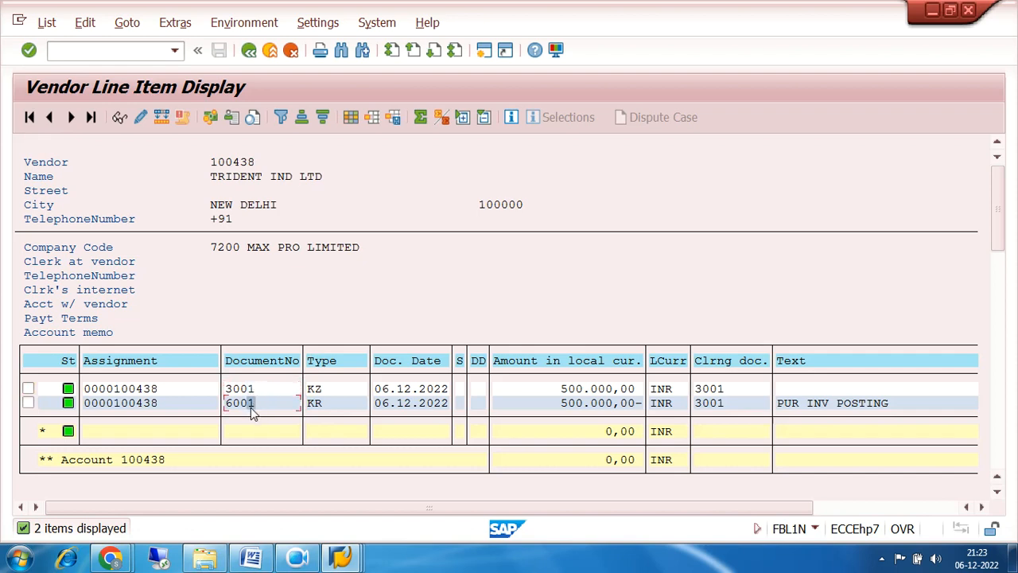
click(329, 406)
click(568, 404)
click(310, 390)
click(235, 403)
click(241, 388)
click(710, 390)
click(717, 404)
click(248, 51)
click(248, 51)
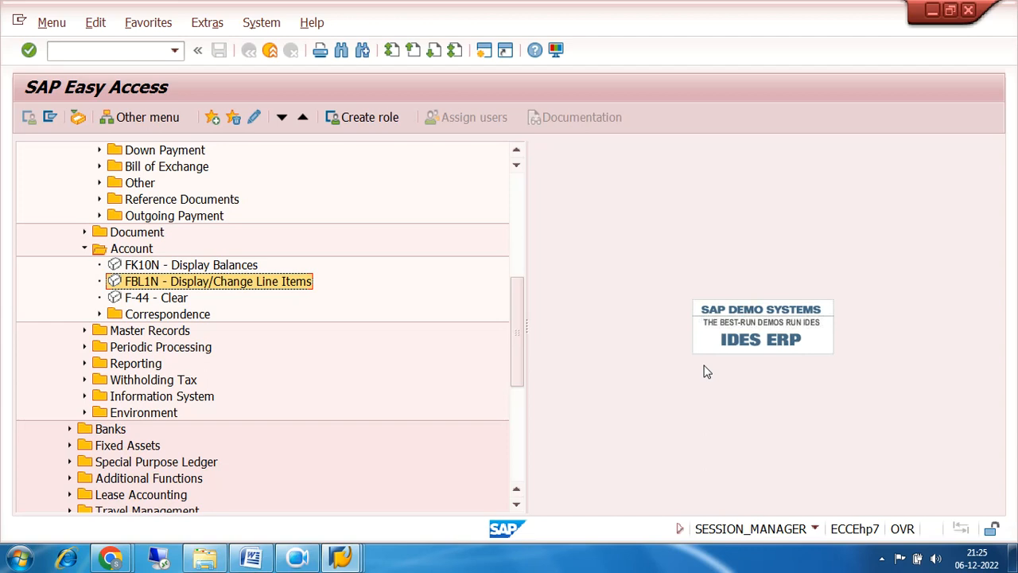
Start F-51 and enter posting date 06.12.2022 with document type KZ.
click(139, 49)
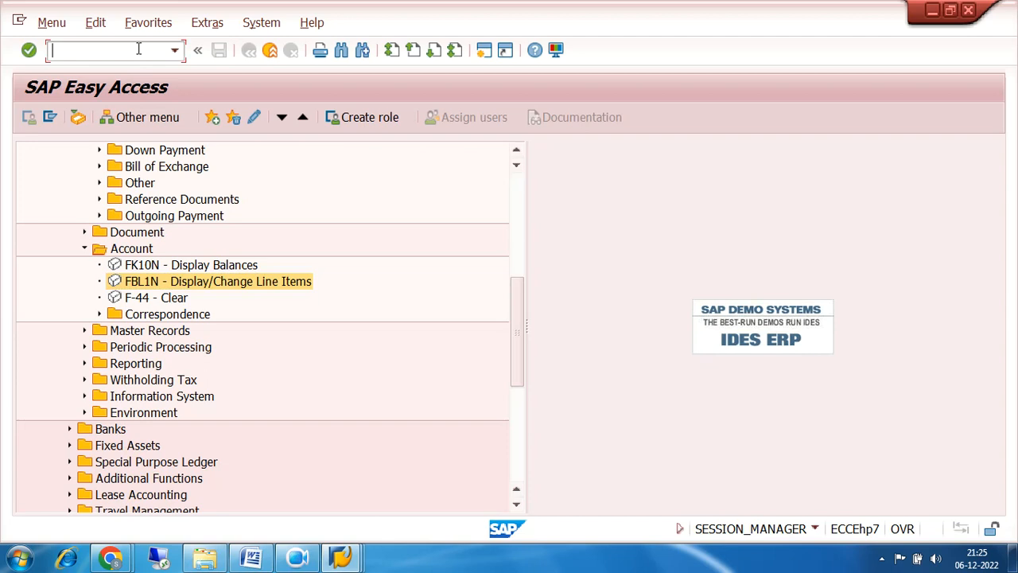
text(F-51)
key(Return)
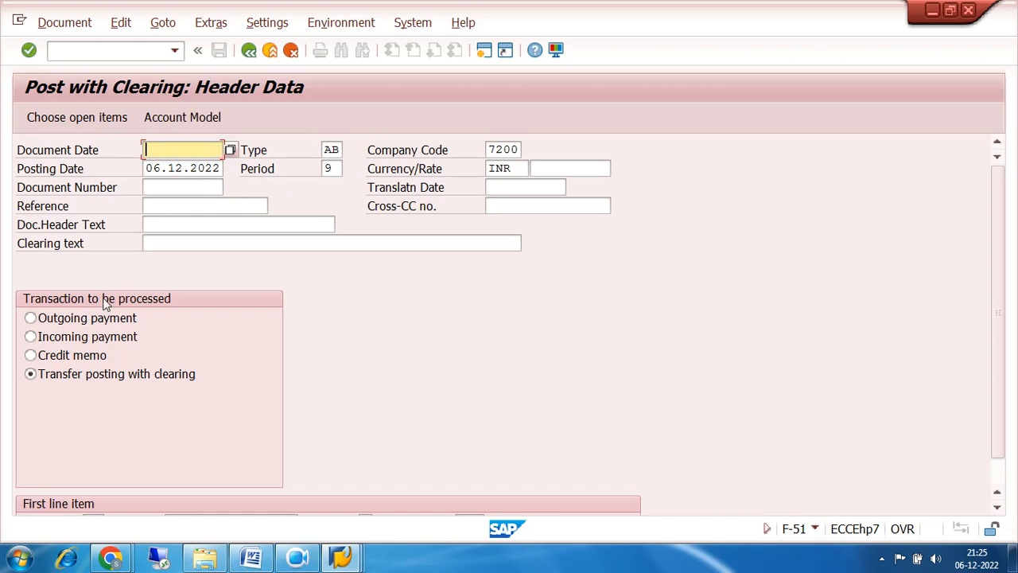
scroll(500, 327, down, 1)
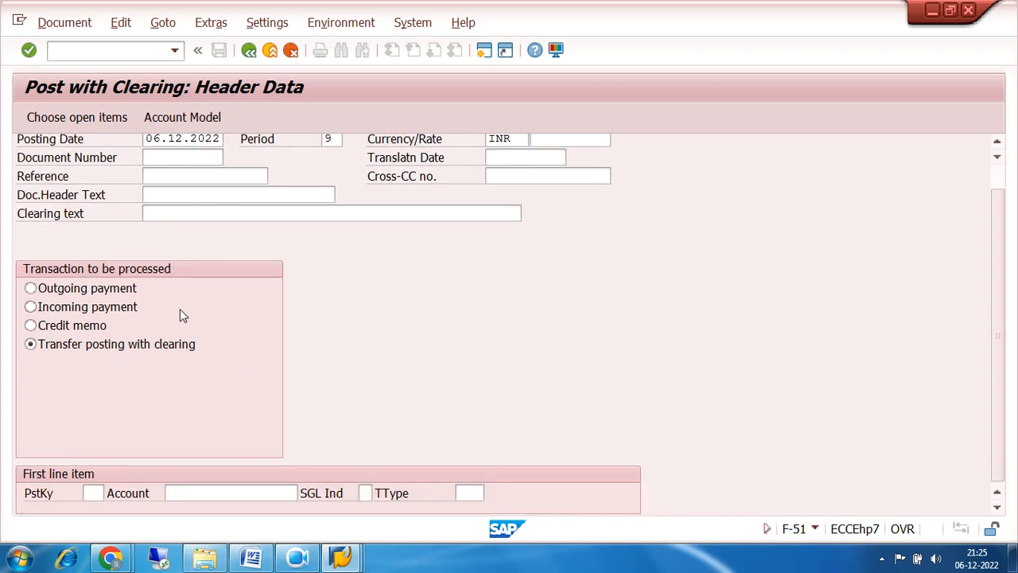
scroll(190, 312, up, 1)
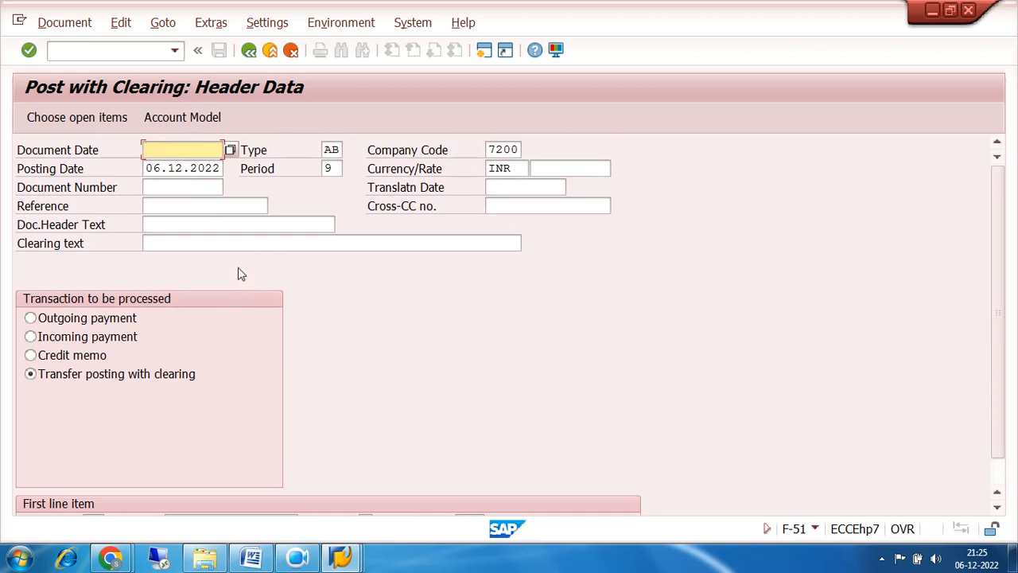
text(06.)
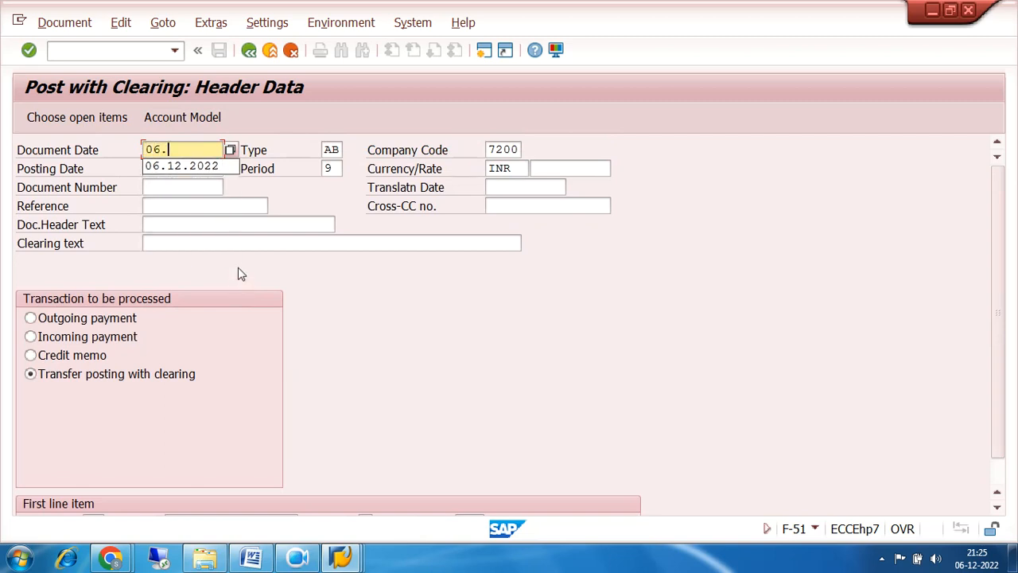
text(12.2022)
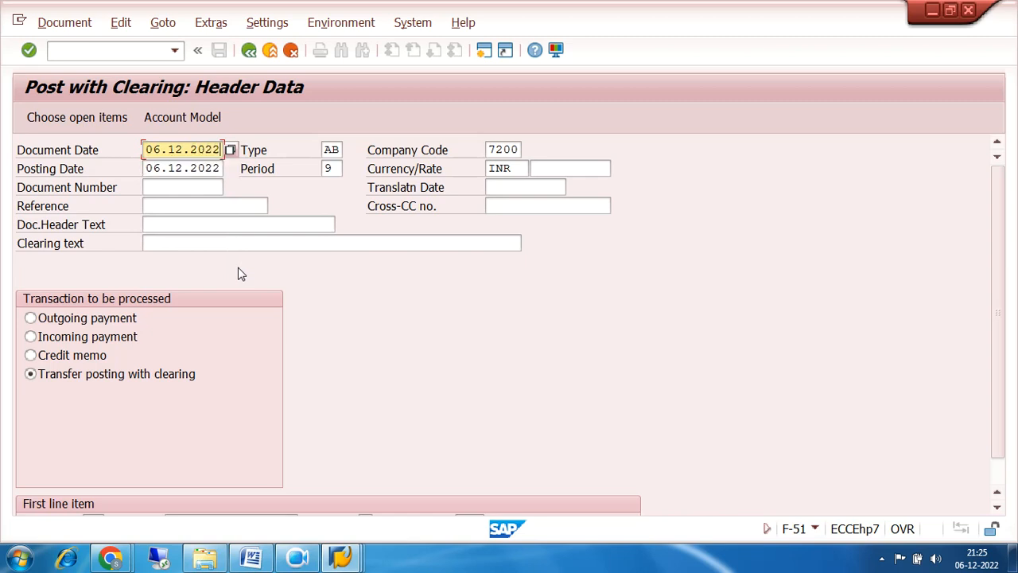
click(334, 149)
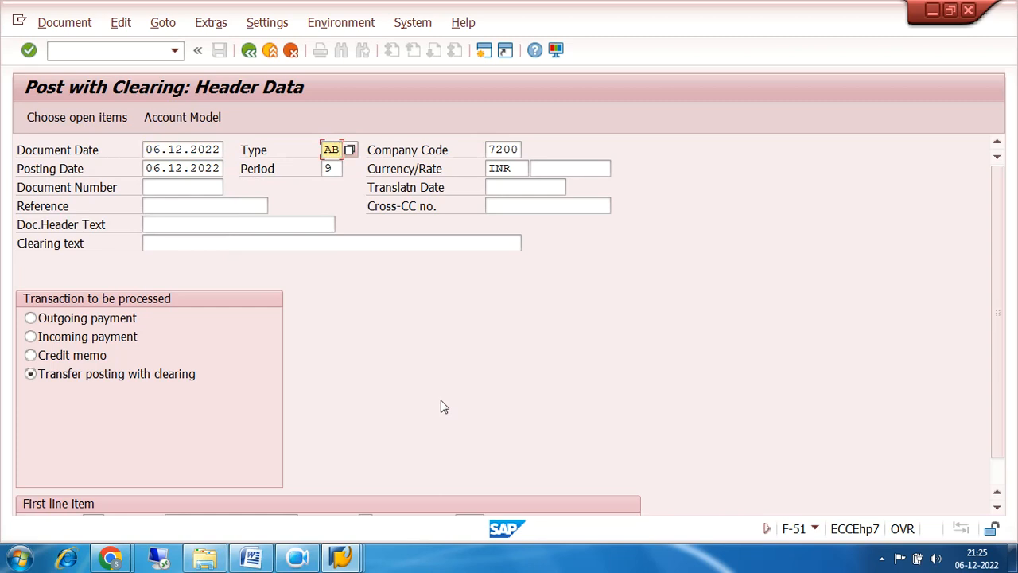
key(BackSpace)
key(BackSpace)
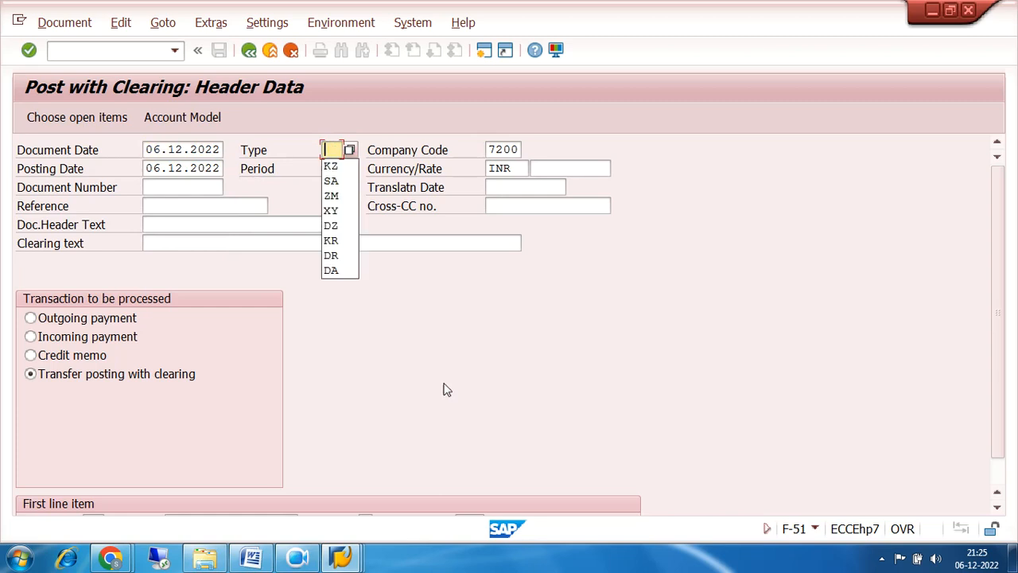
click(348, 167)
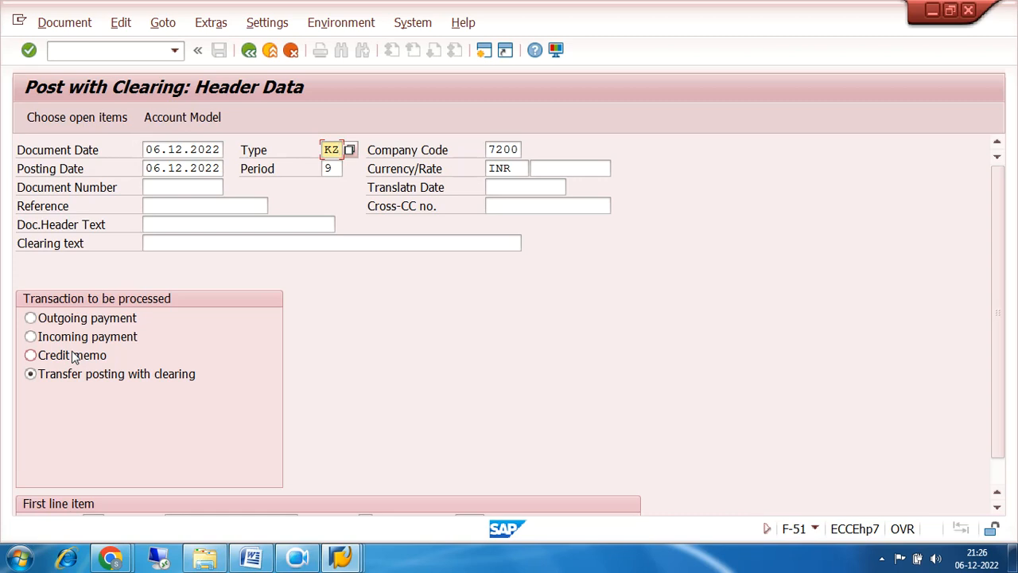
Select Outgoing payment as the transaction and proceed to choosing open items.
click(62, 318)
click(64, 339)
click(31, 318)
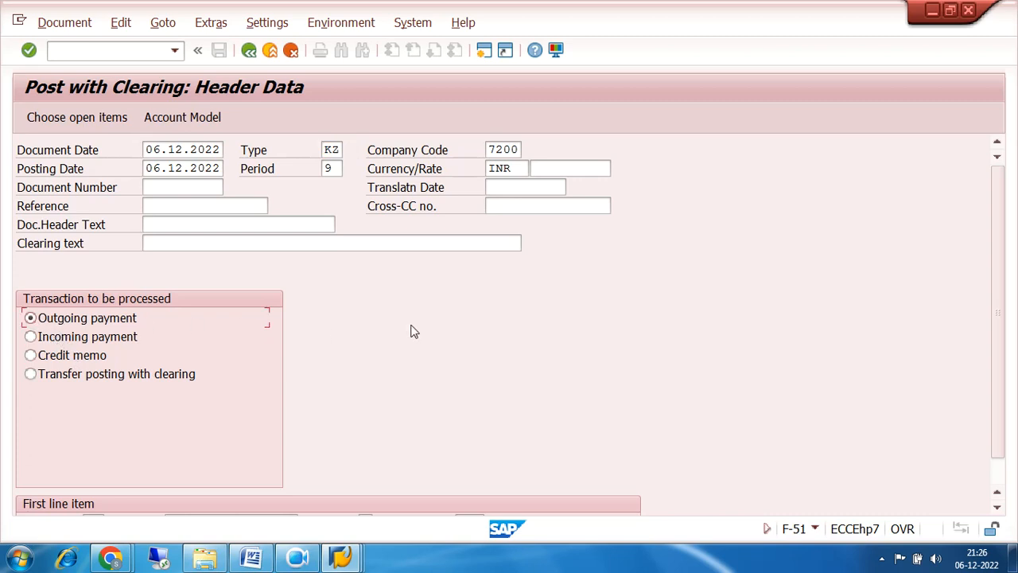
scroll(410, 332, down, 1)
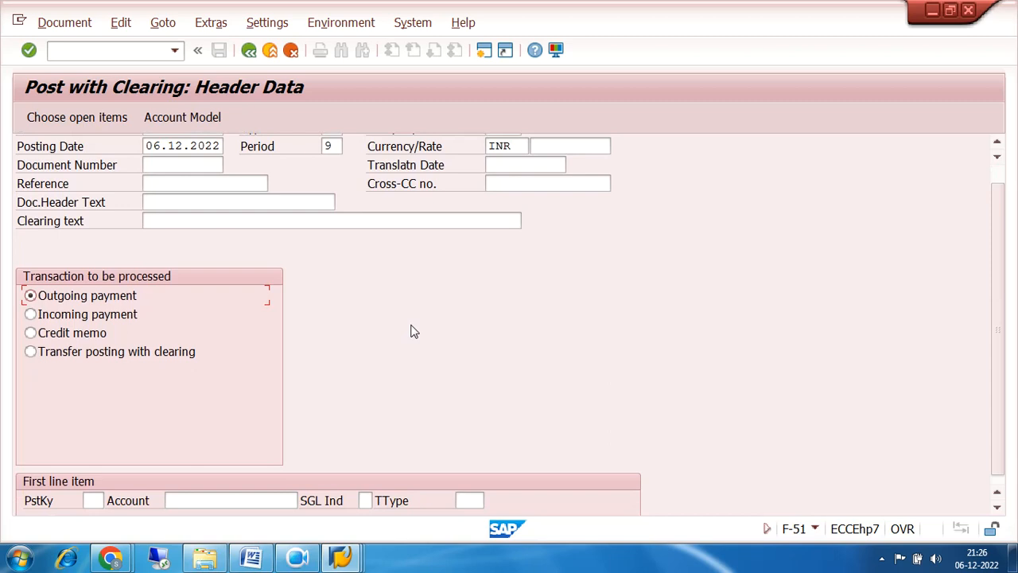
click(90, 501)
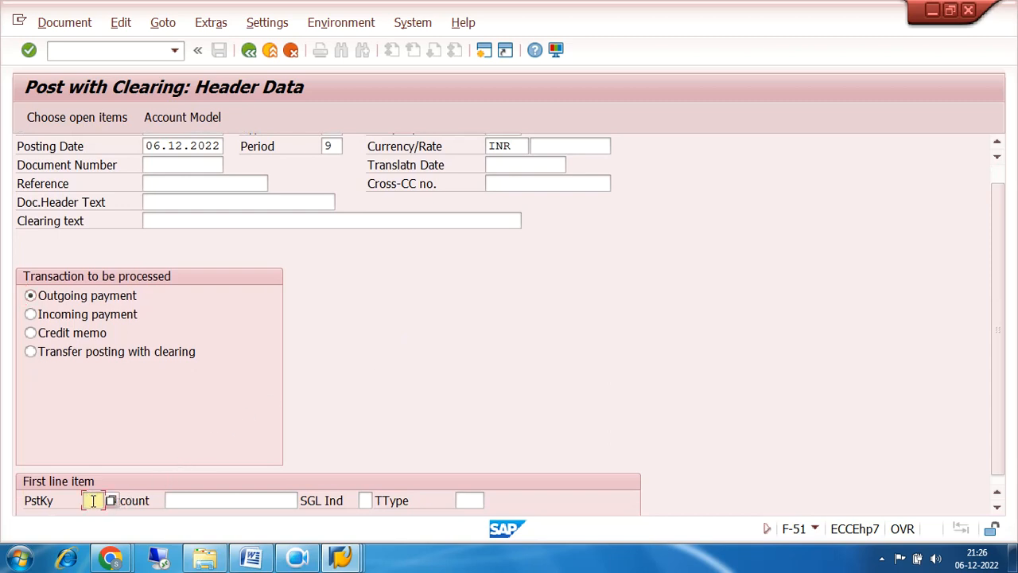
click(92, 120)
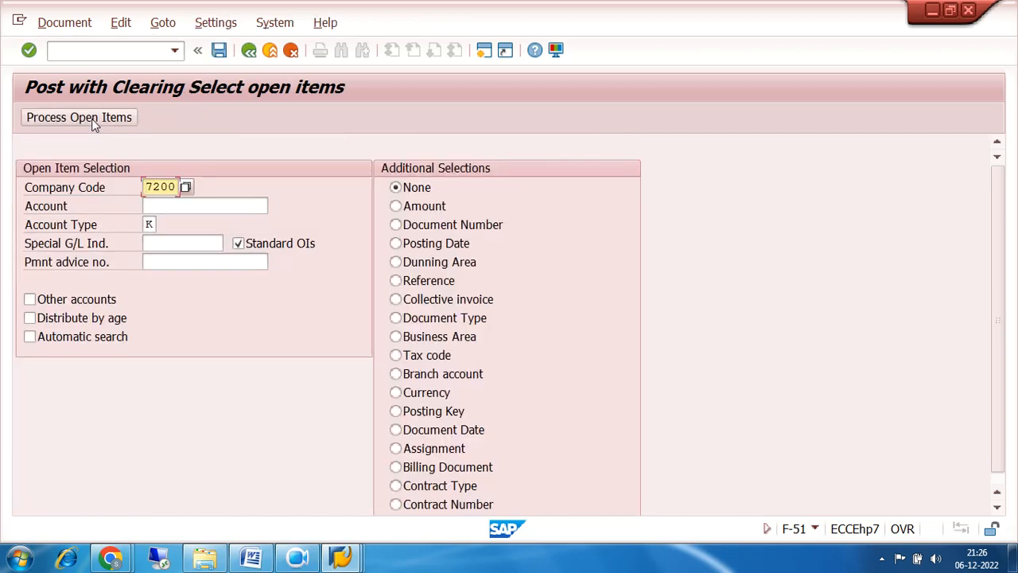
Look up vendor 100438 via a company code 7200 search and process its open items.
click(154, 207)
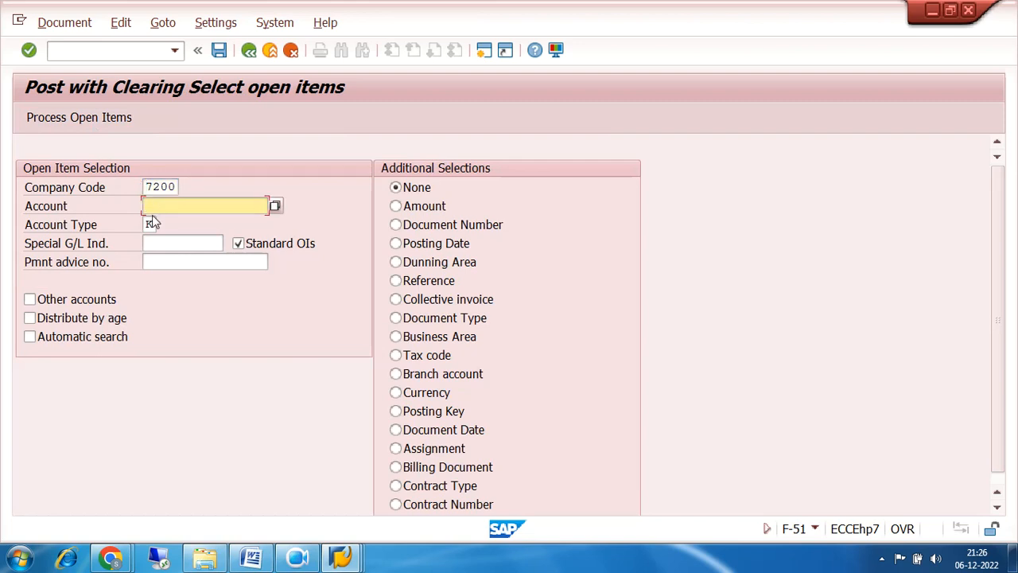
click(274, 206)
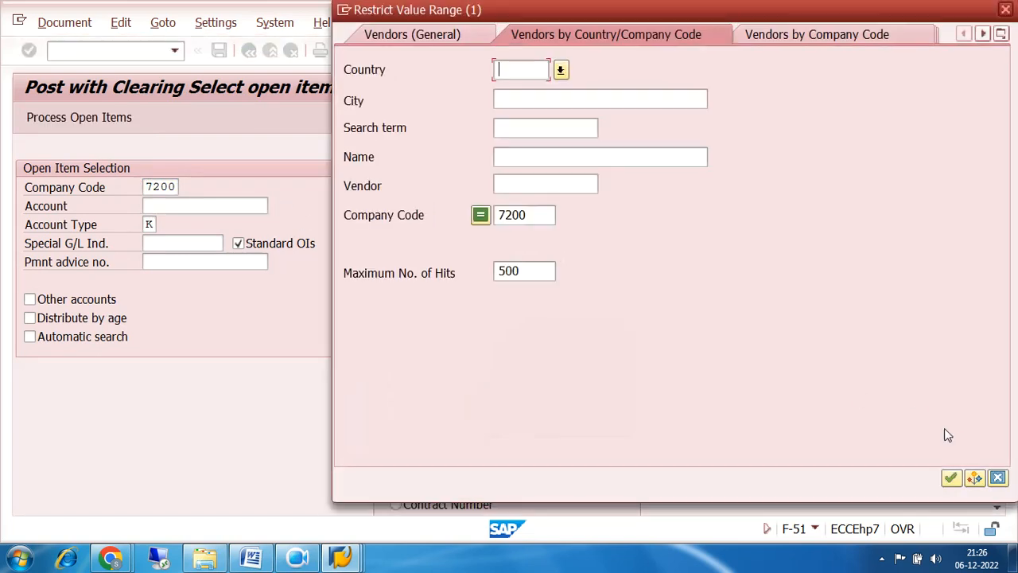
click(952, 478)
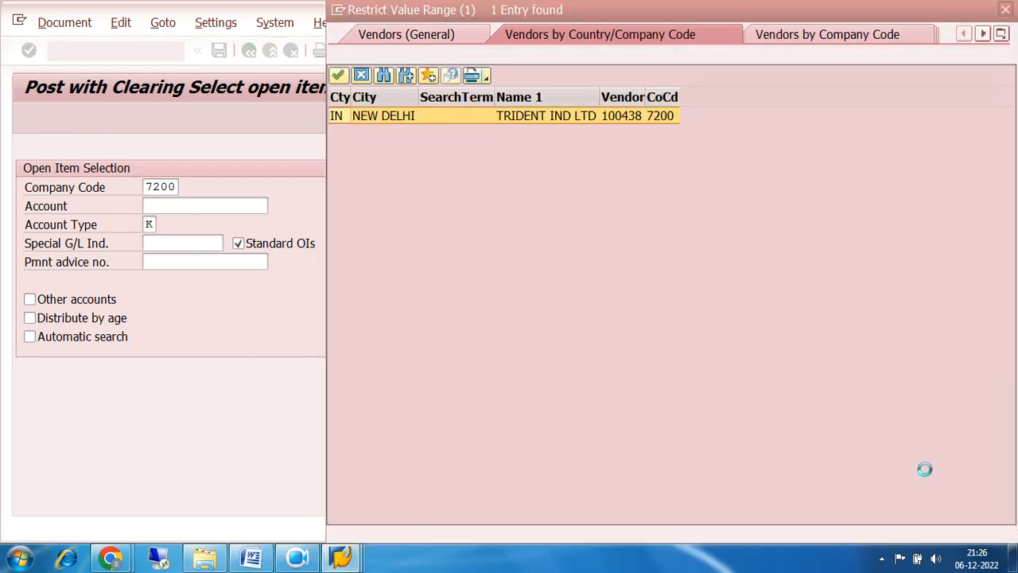
double_click(542, 116)
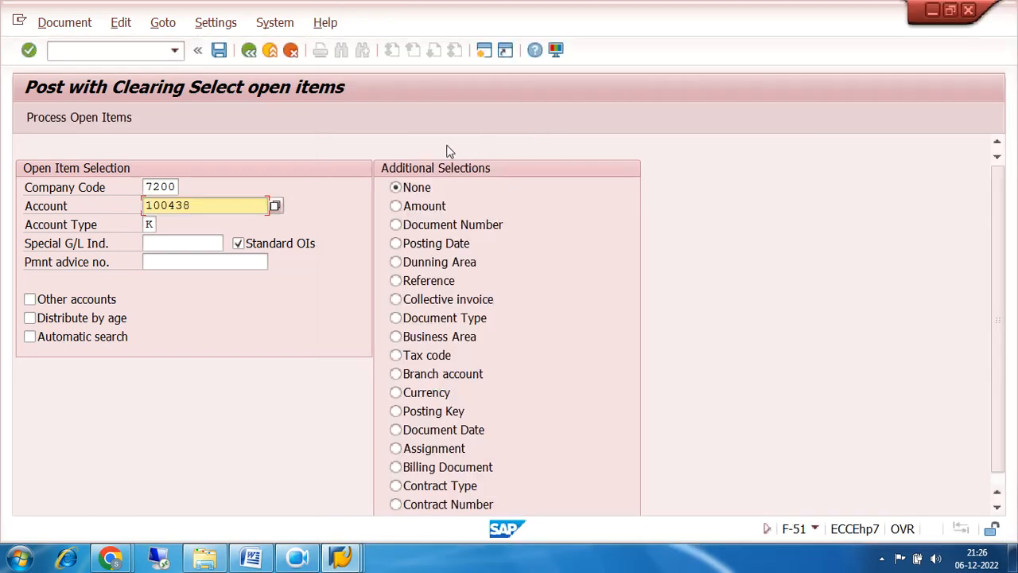
click(89, 120)
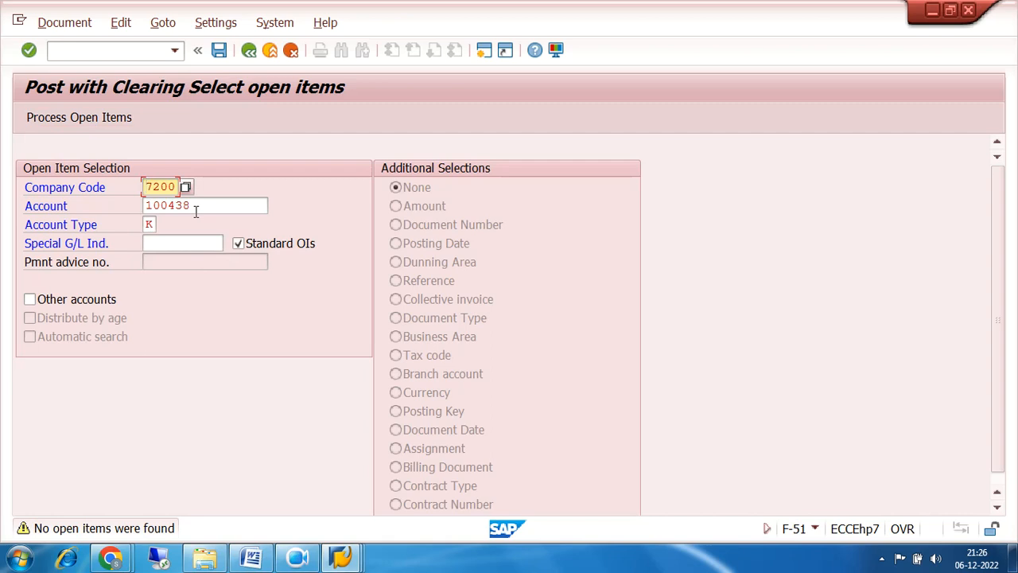
With no open items found, exit the clearing entry and confirm discarding the data.
click(249, 50)
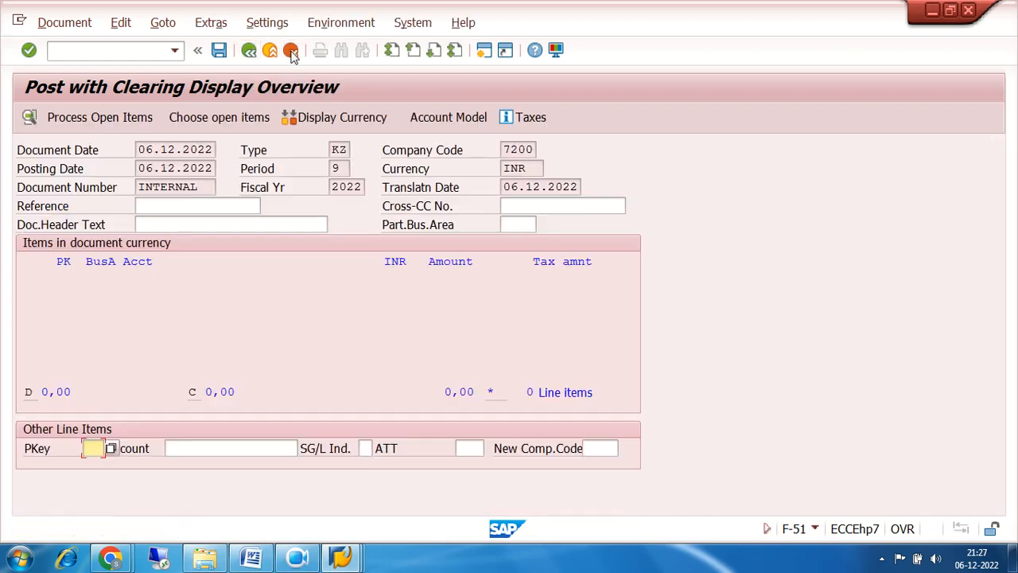
click(270, 52)
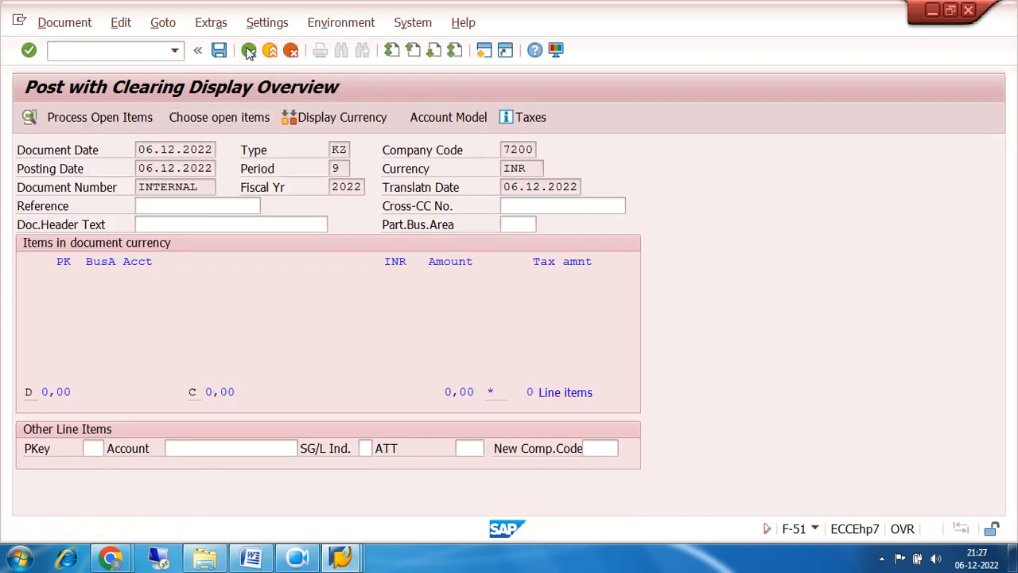
click(295, 364)
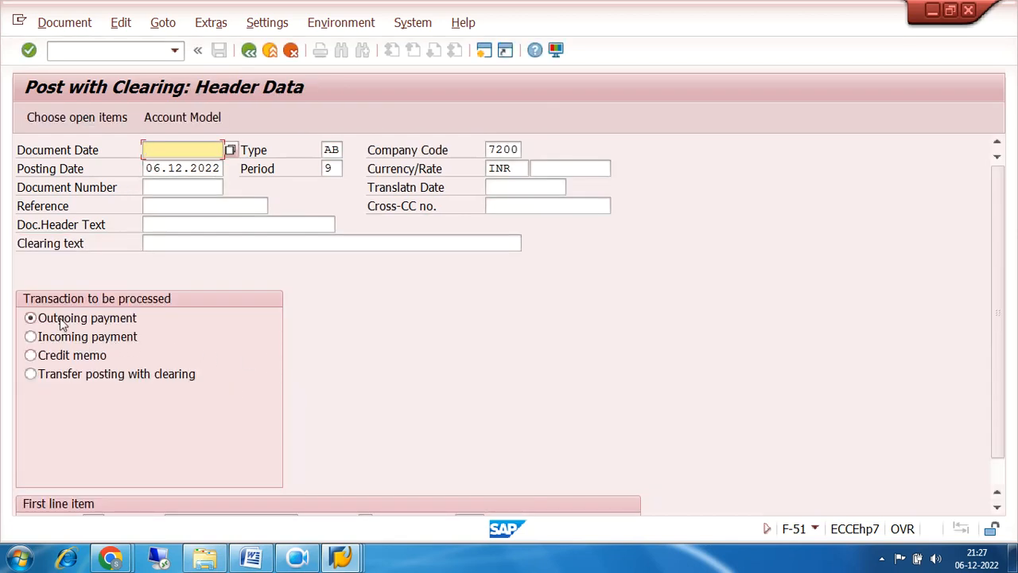
Try the Incoming payment, Credit memo and Transfer posting options in the F-51 header.
click(77, 337)
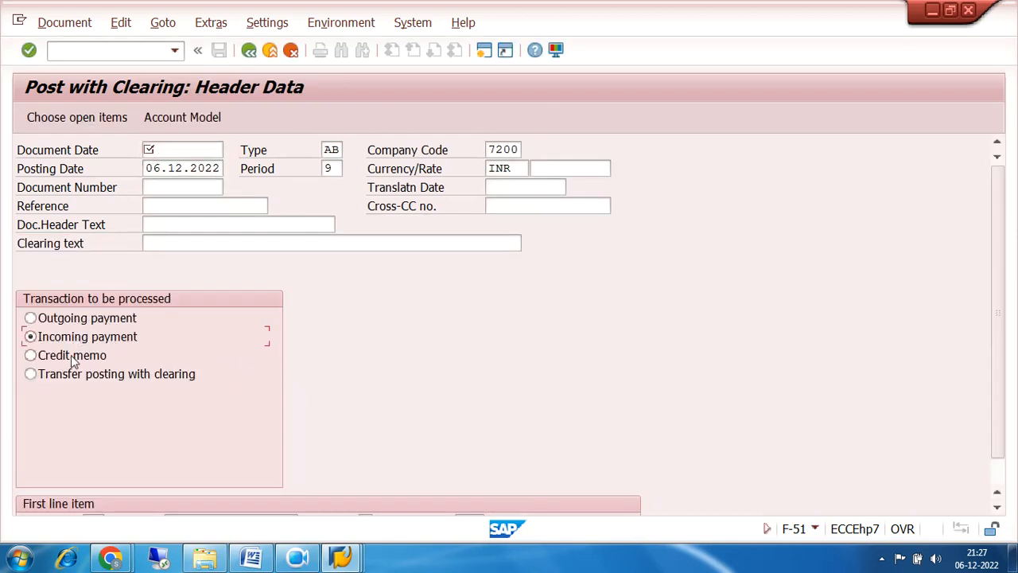
click(70, 356)
click(82, 379)
Exit F-51 without saving and return to the Easy Access menu.
click(249, 50)
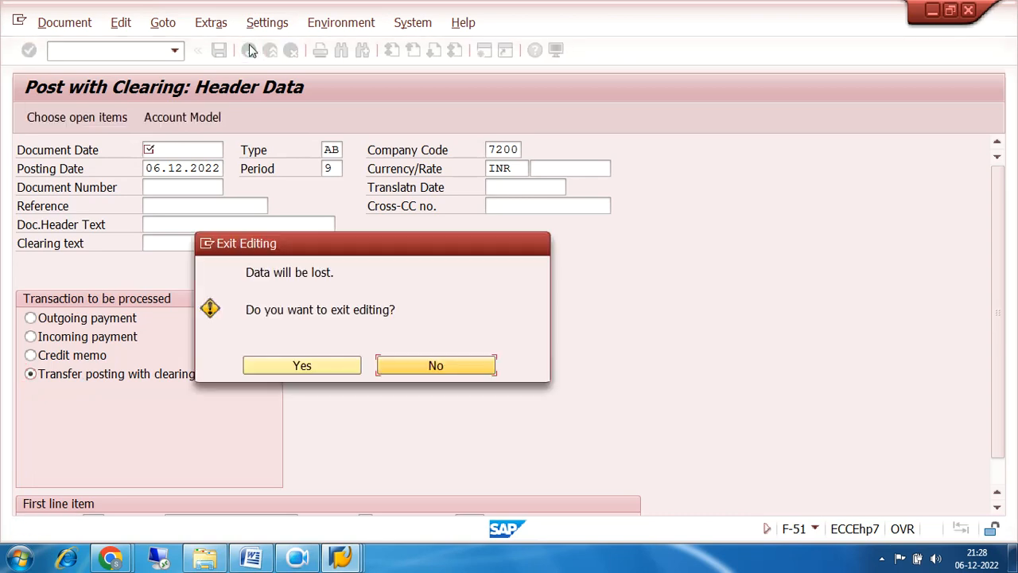
click(308, 364)
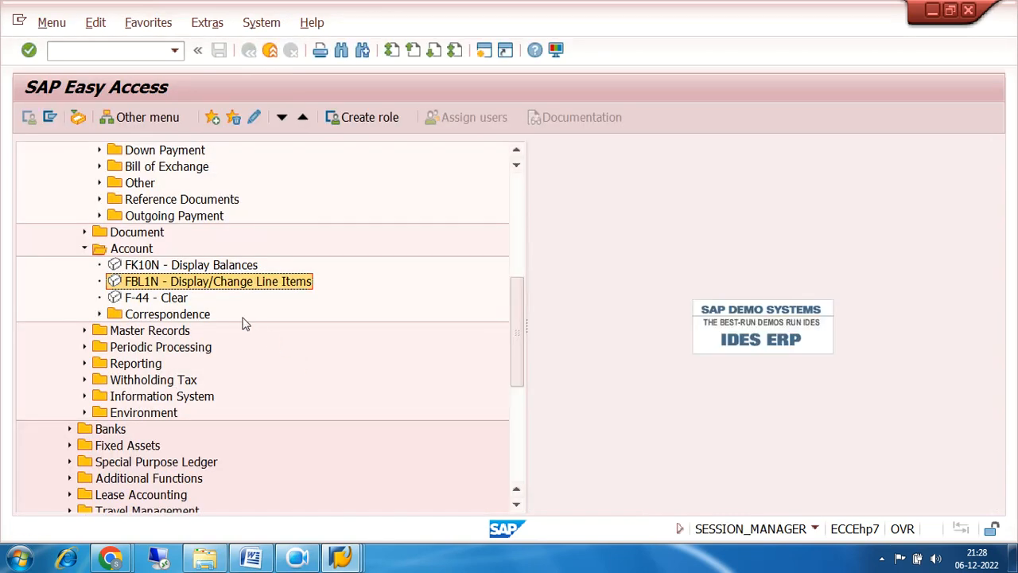
scroll(245, 323, up, 2)
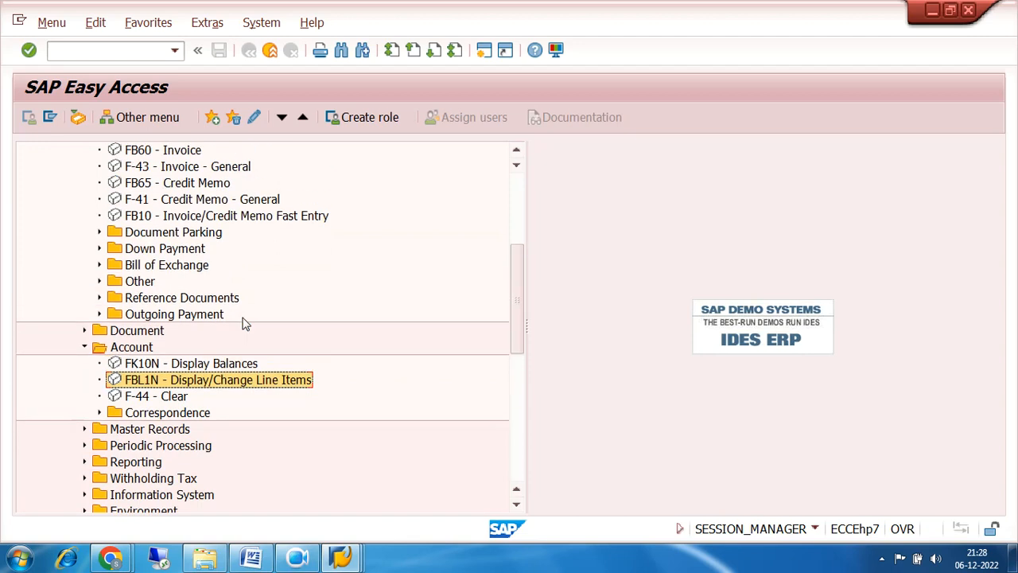
scroll(245, 323, down, 2)
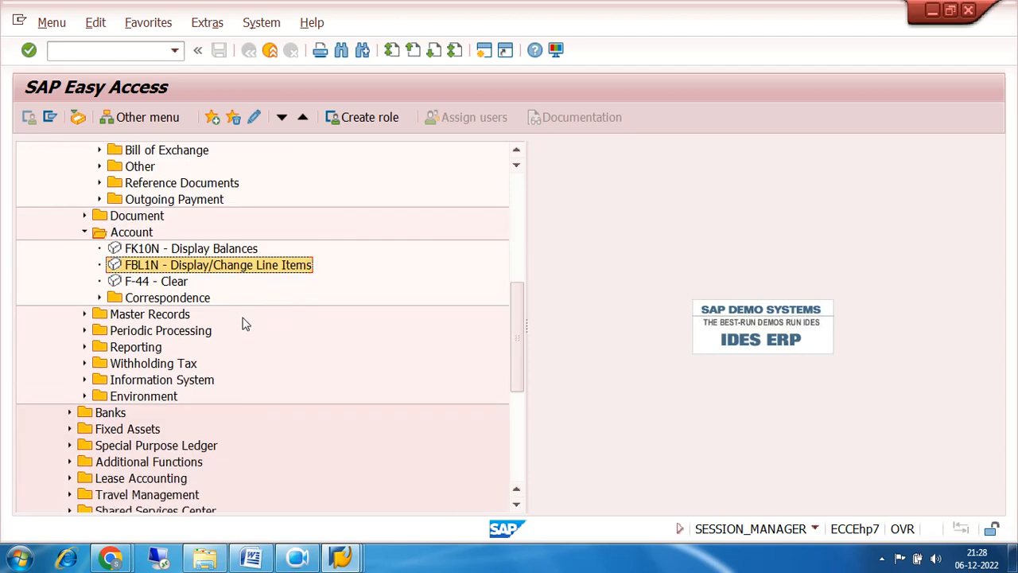
click(143, 282)
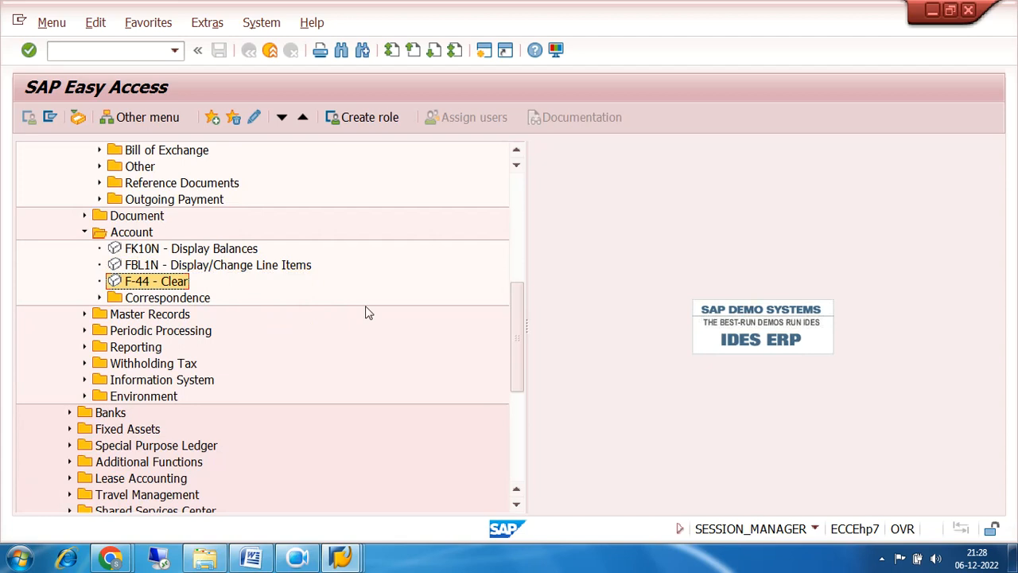
double_click(143, 282)
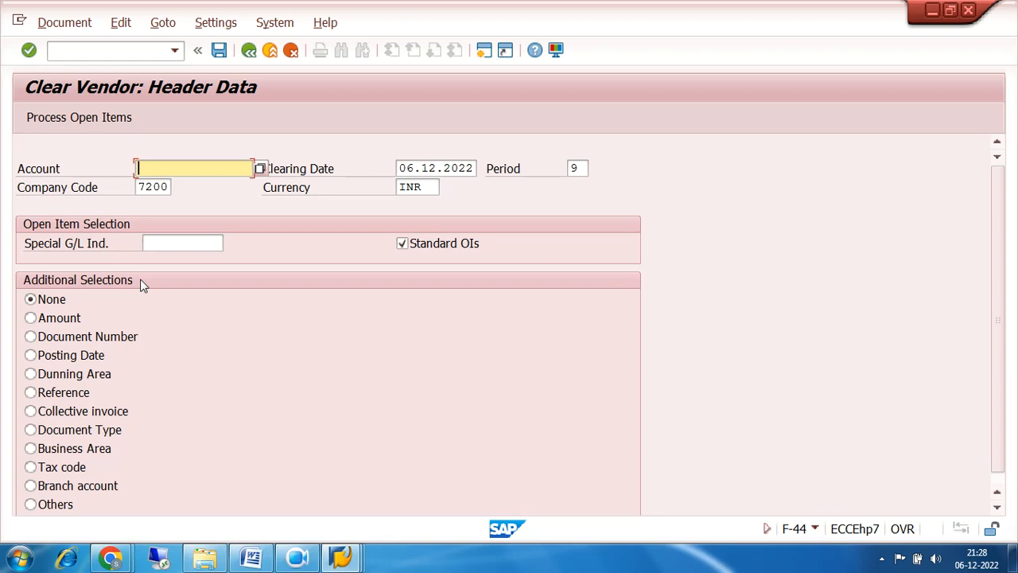
click(249, 51)
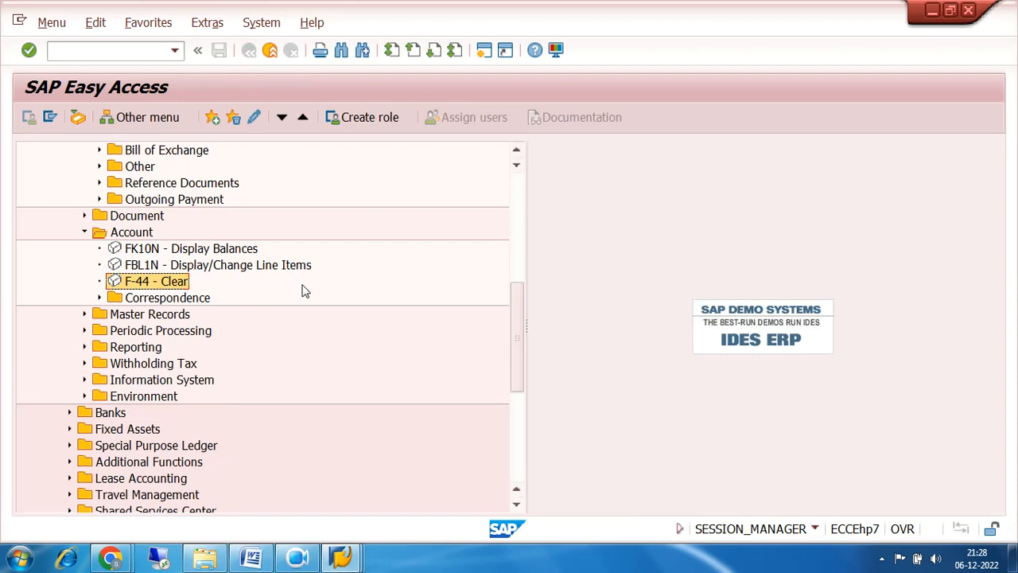
scroll(302, 291, up, 2)
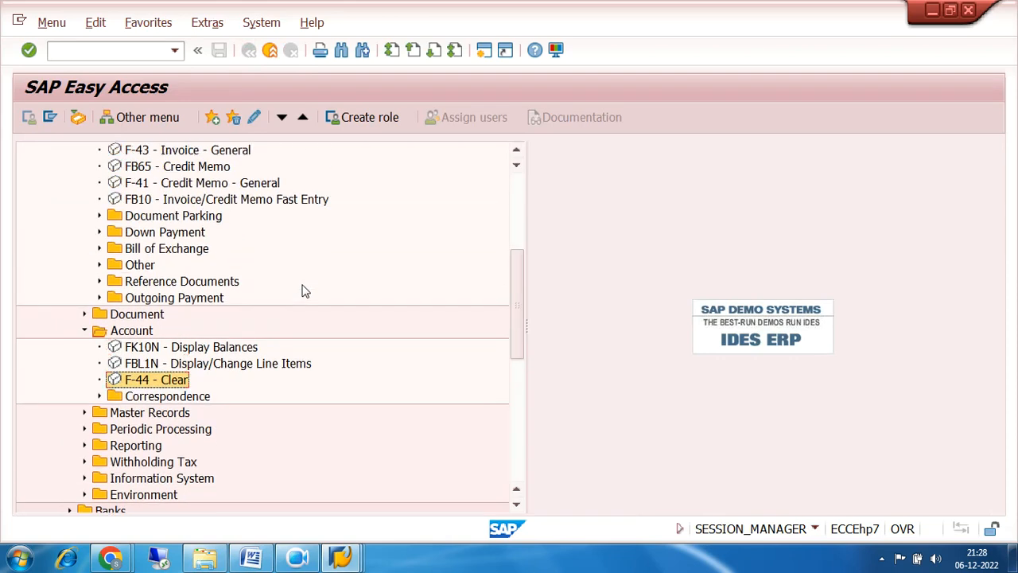
Collapse the Account folder and expand Outgoing Payment, selecting F-53.
scroll(302, 291, up, 1)
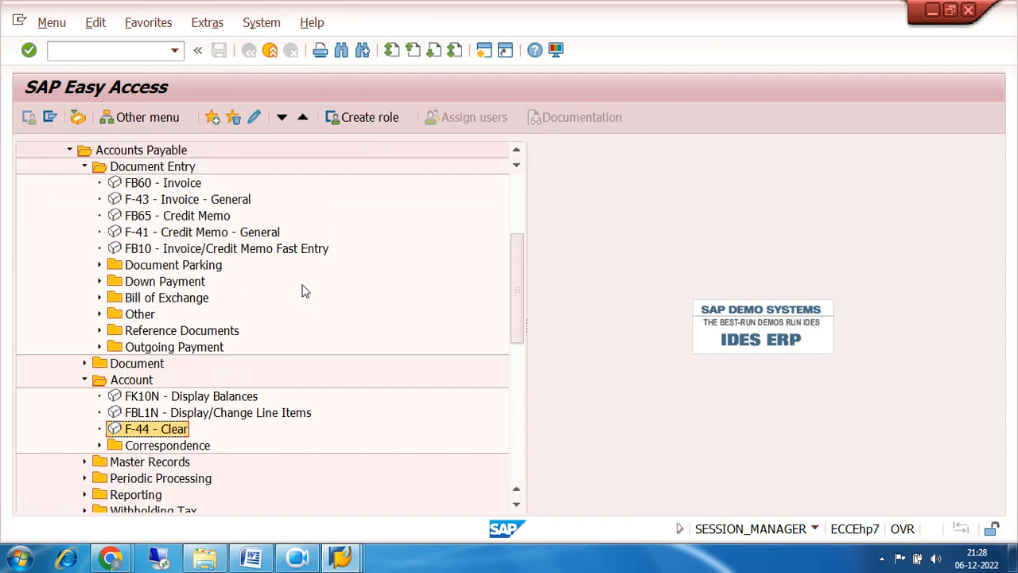
scroll(302, 291, down, 1)
scroll(303, 291, down, 1)
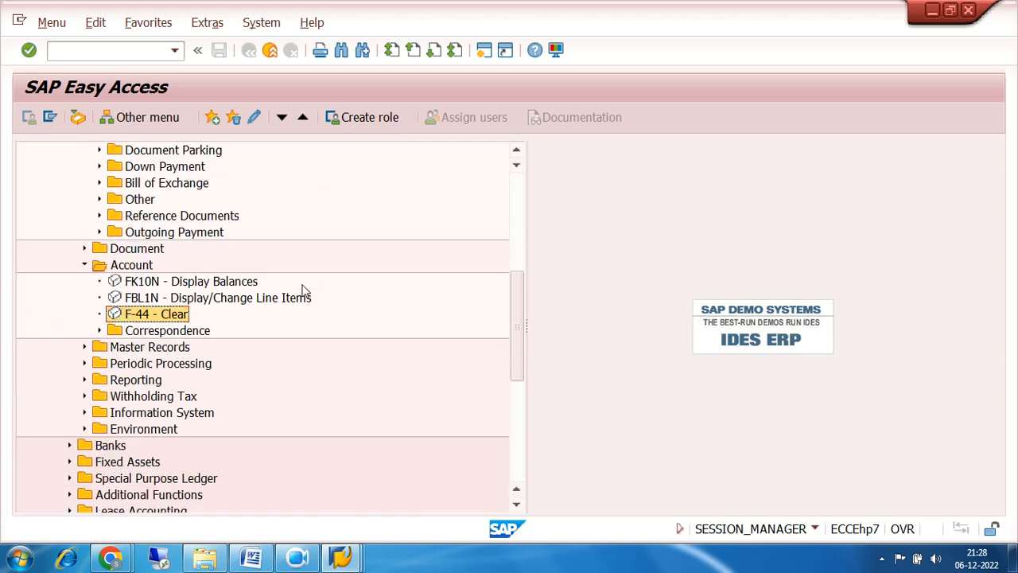
click(86, 266)
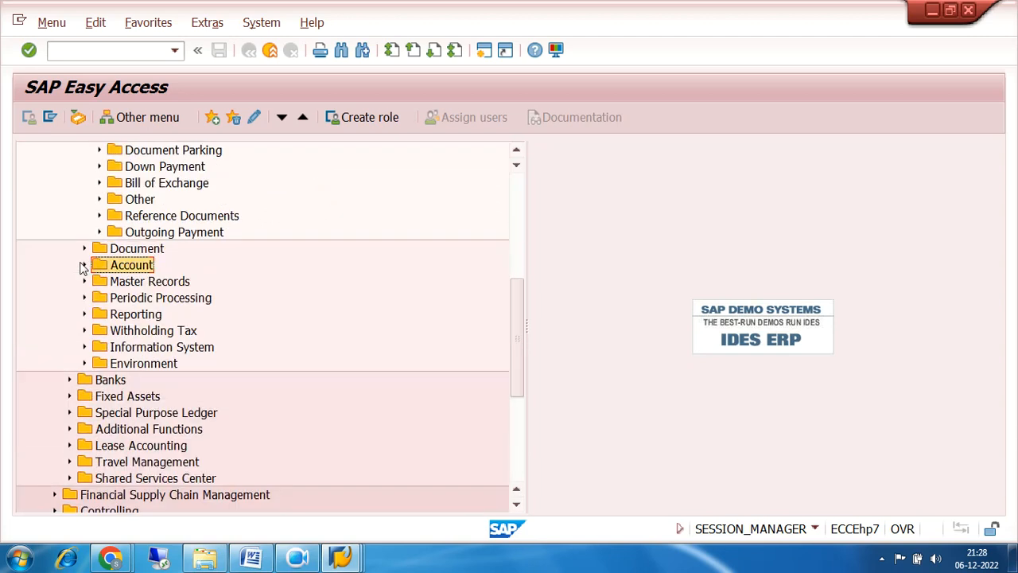
scroll(271, 285, up, 1)
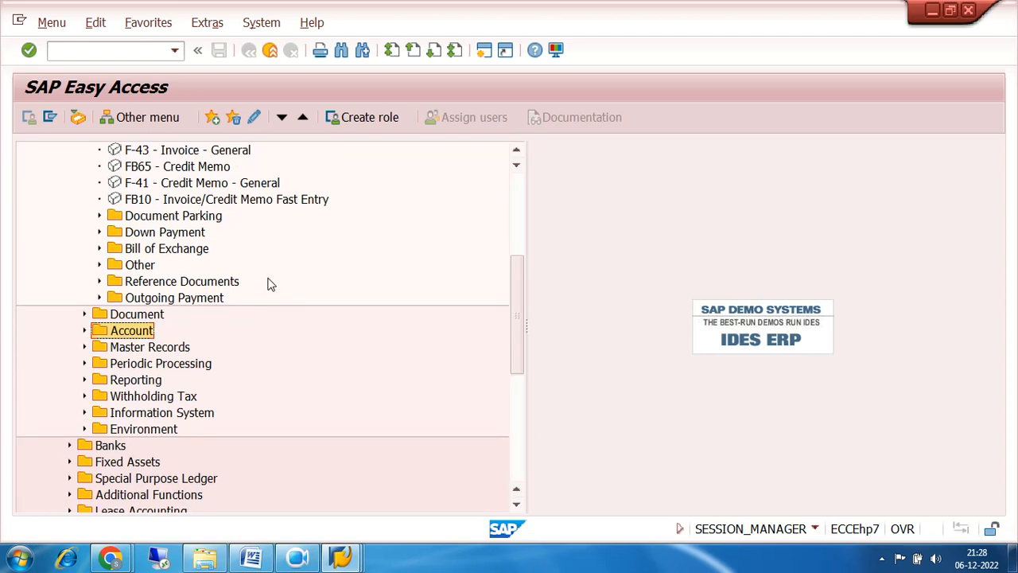
click(99, 298)
click(166, 315)
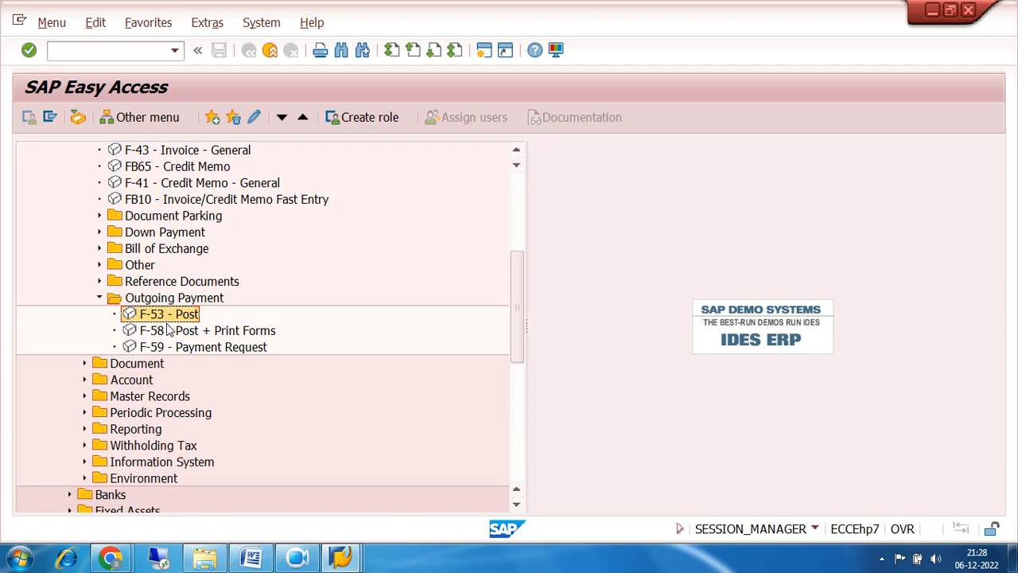
Show and dismiss the transaction code history, then collapse Outgoing Payment.
click(174, 51)
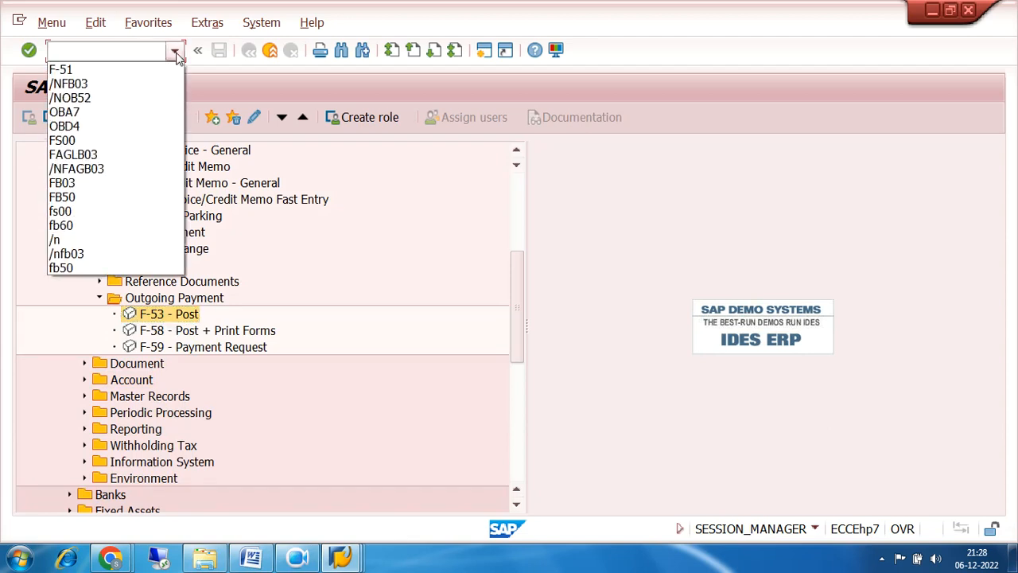
click(360, 241)
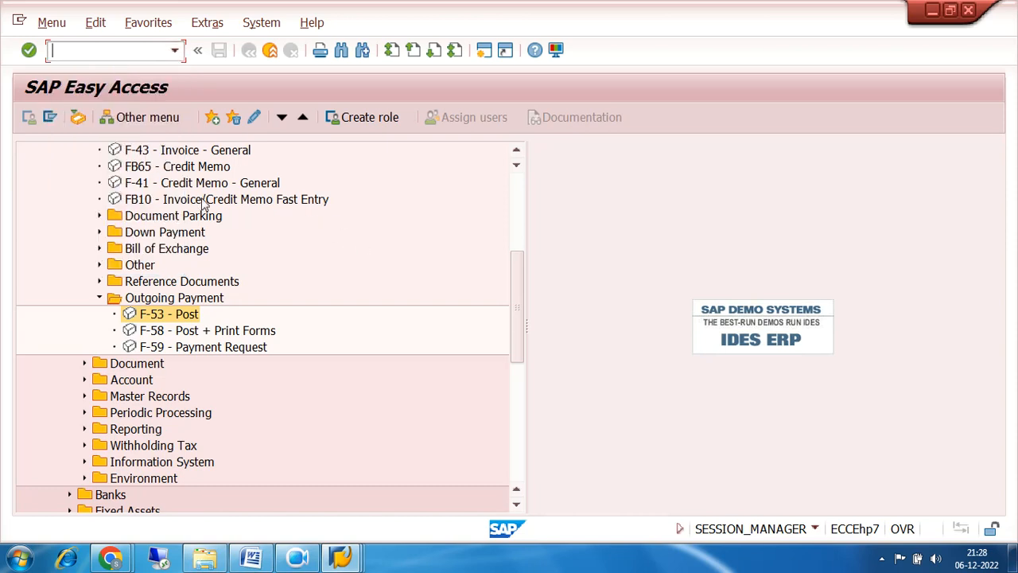
click(100, 298)
scroll(390, 299, down, 3)
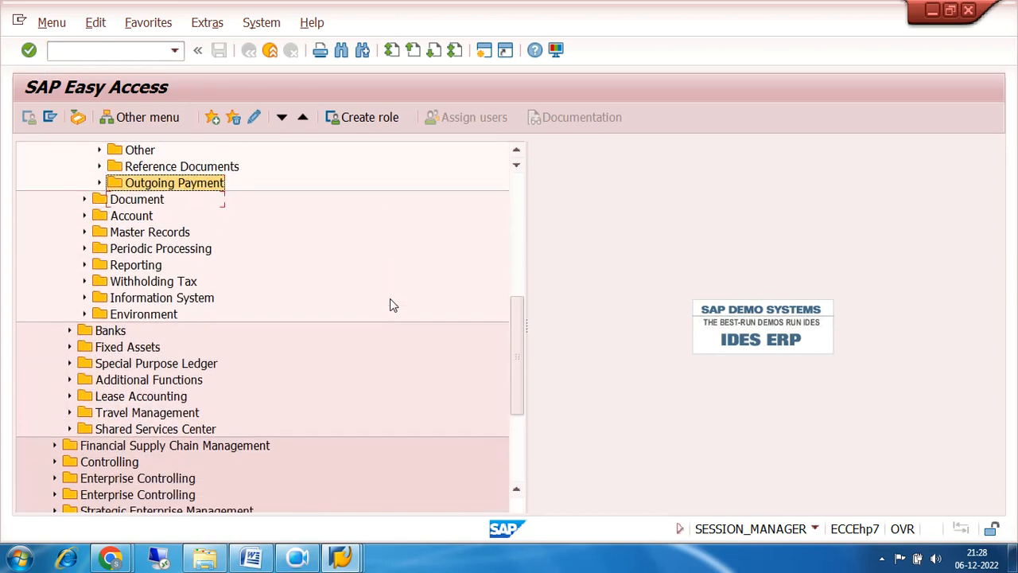
scroll(390, 305, down, 2)
scroll(389, 304, up, 6)
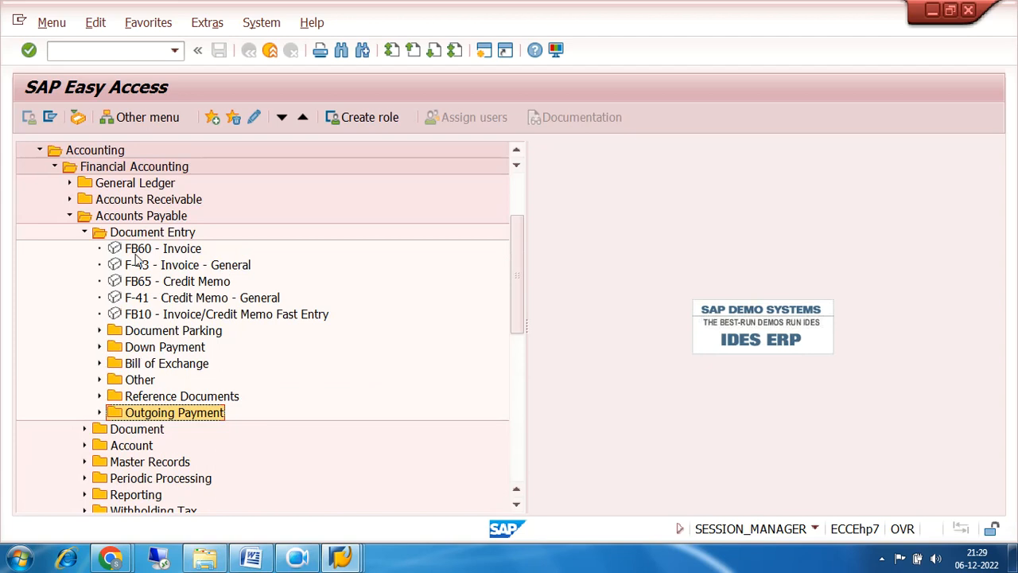
Collapse Accounts Payable and expand Accounts Receivable > Document Entry, toggling its Other folder.
click(84, 233)
click(69, 216)
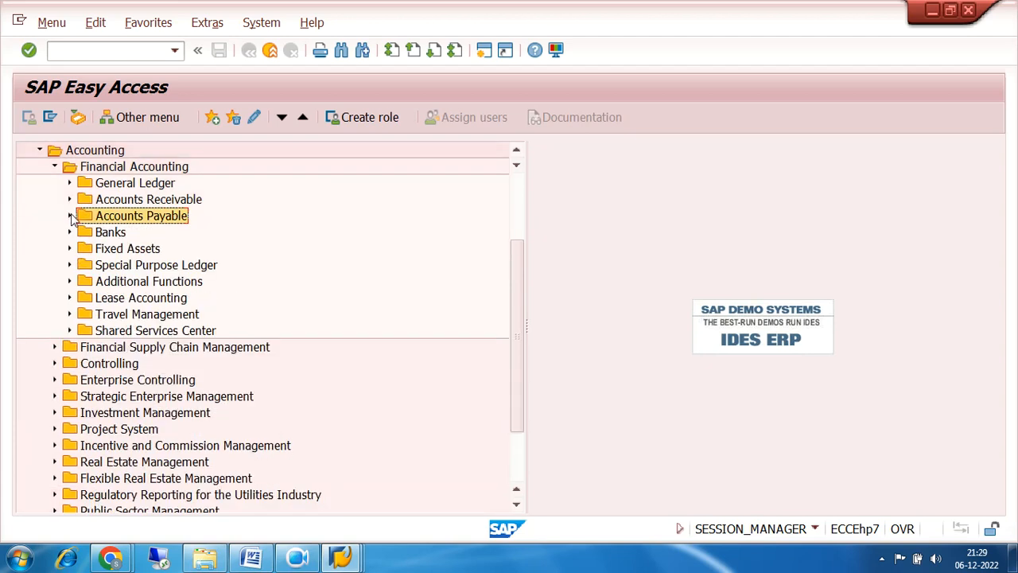
click(70, 199)
click(84, 216)
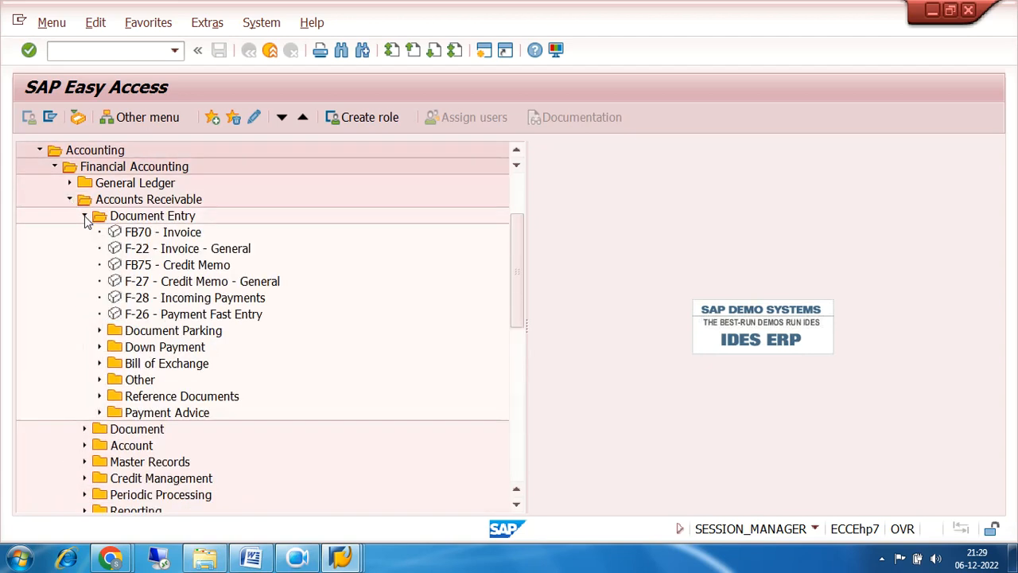
click(100, 380)
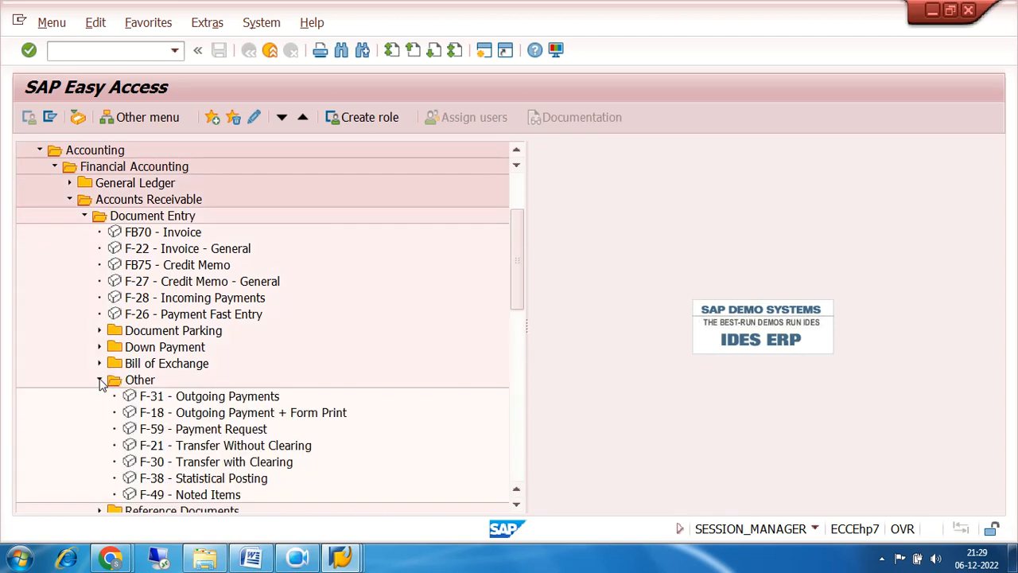
click(99, 380)
click(99, 380)
click(99, 380)
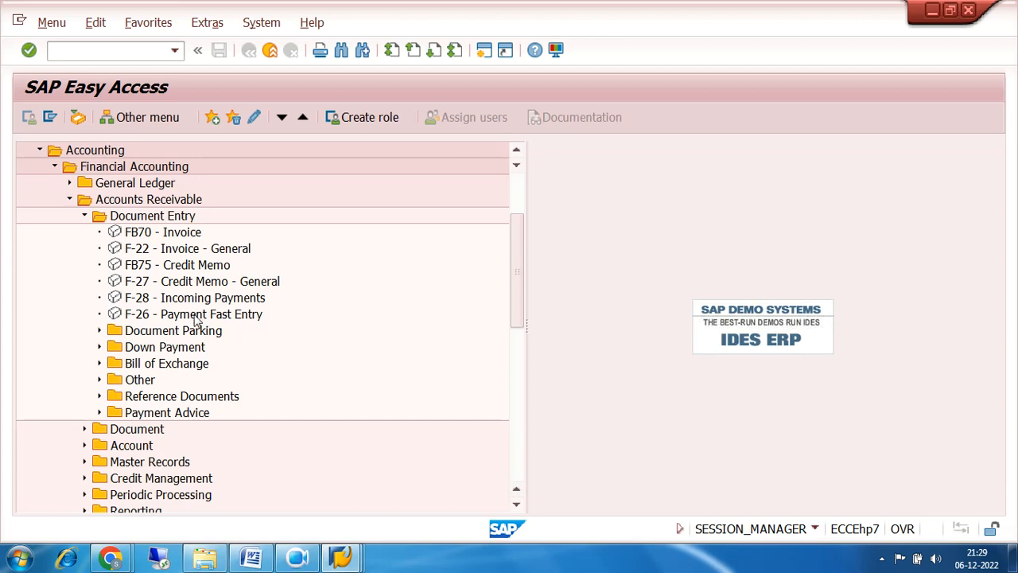
Briefly expand the receivables Document folder, then select F-28 Incoming Payments.
scroll(277, 252, down, 1)
scroll(276, 252, down, 1)
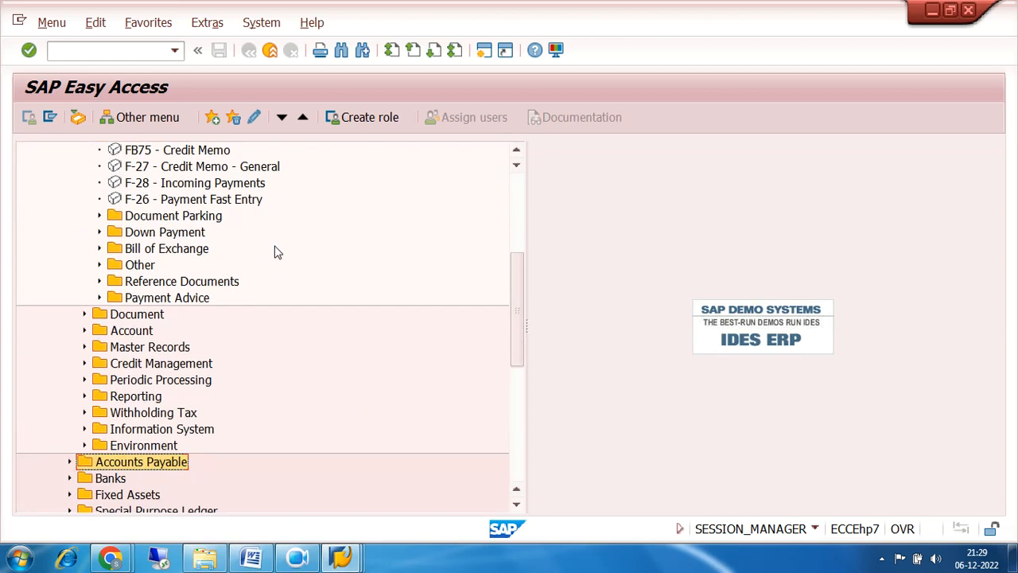
click(84, 314)
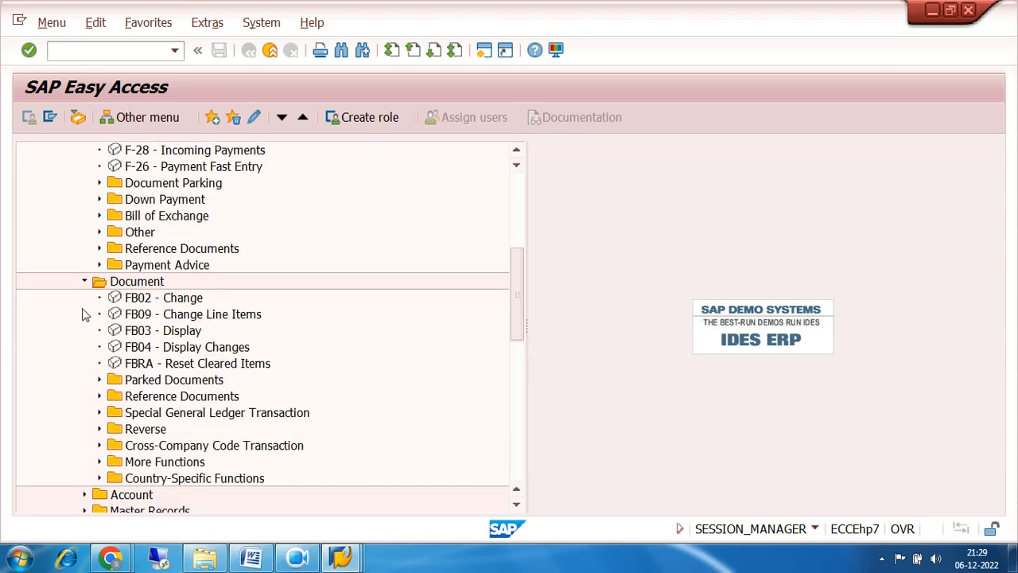
click(84, 282)
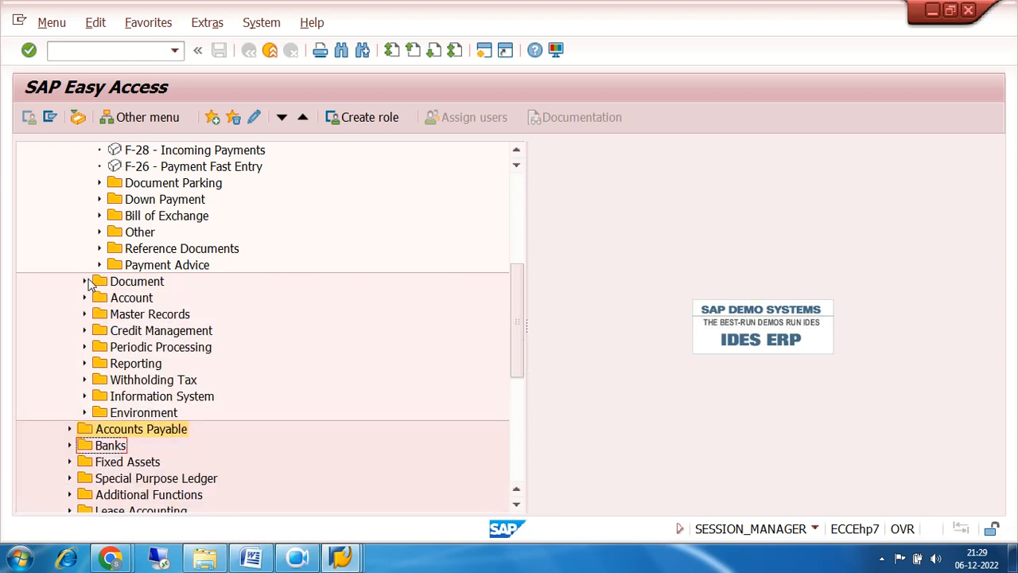
scroll(236, 277, up, 2)
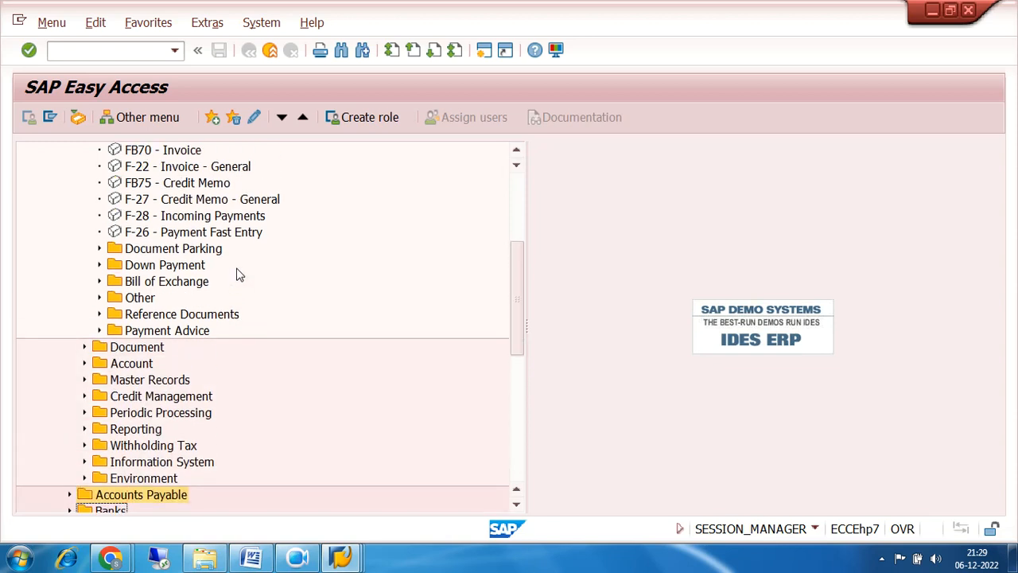
click(213, 217)
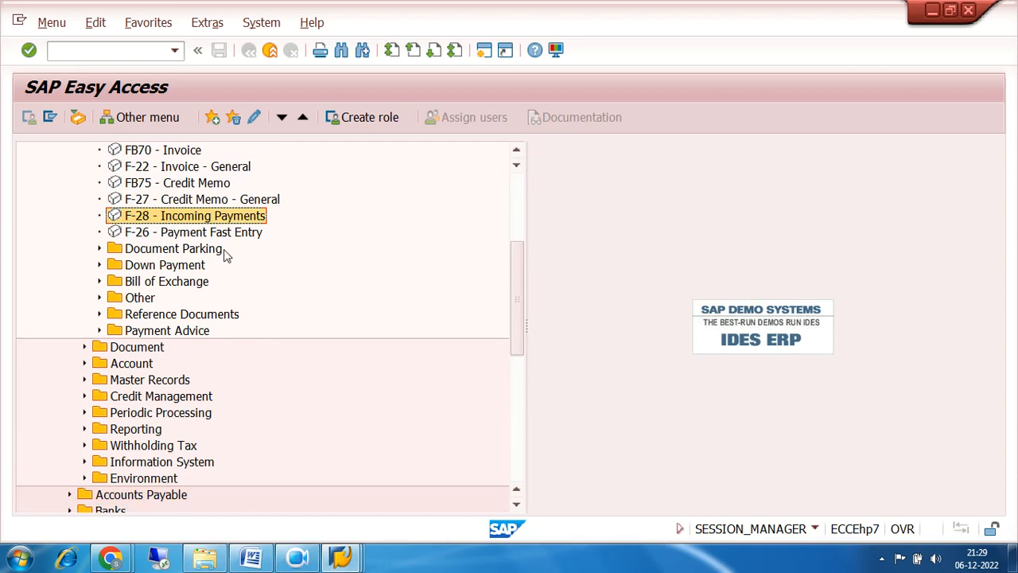
scroll(315, 293, up, 2)
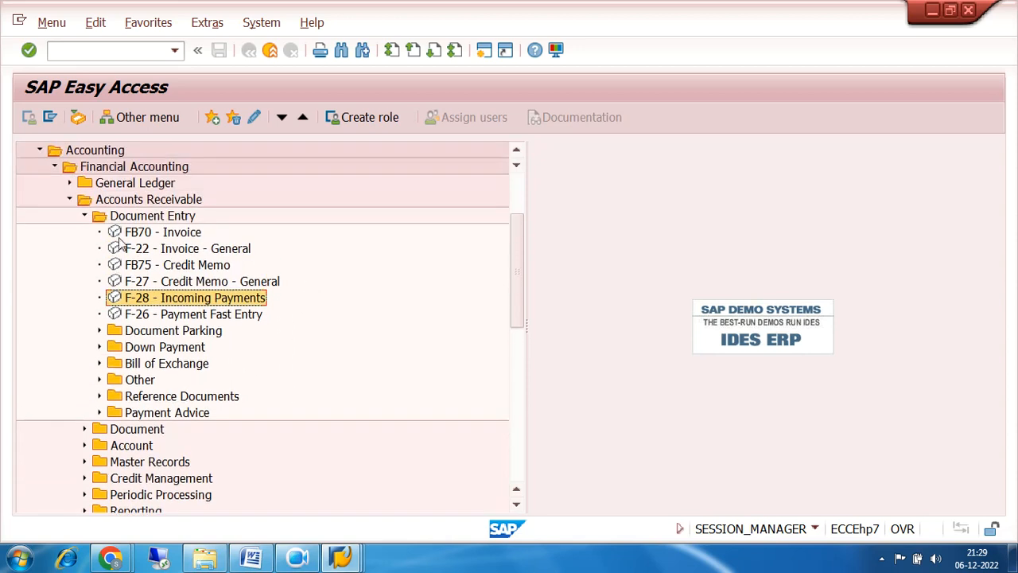
Collapse Accounts Receivable, browse General Ledger Document Entry and Document, then collapse General Ledger.
click(69, 199)
click(69, 183)
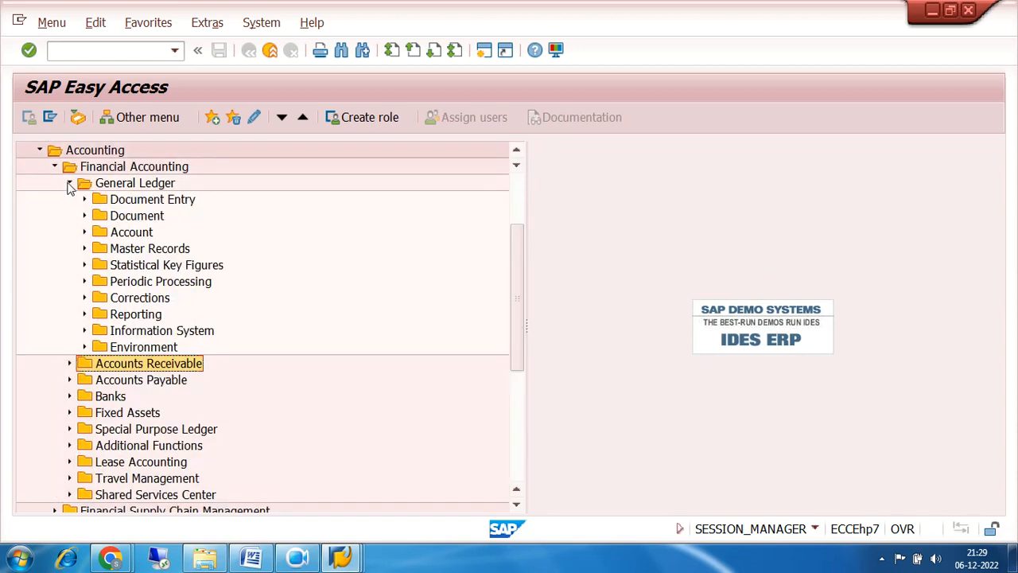
click(84, 200)
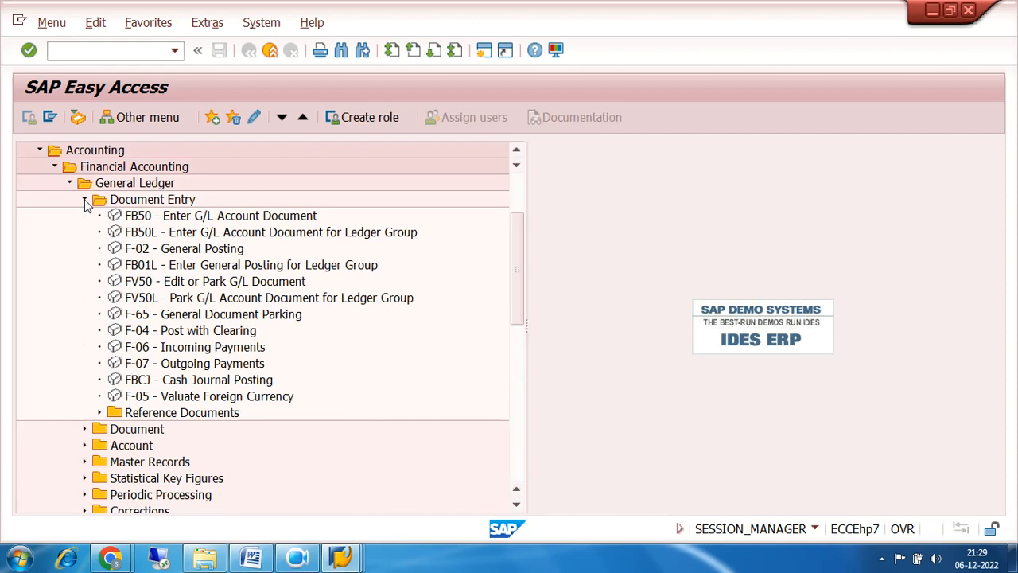
scroll(86, 204, down, 3)
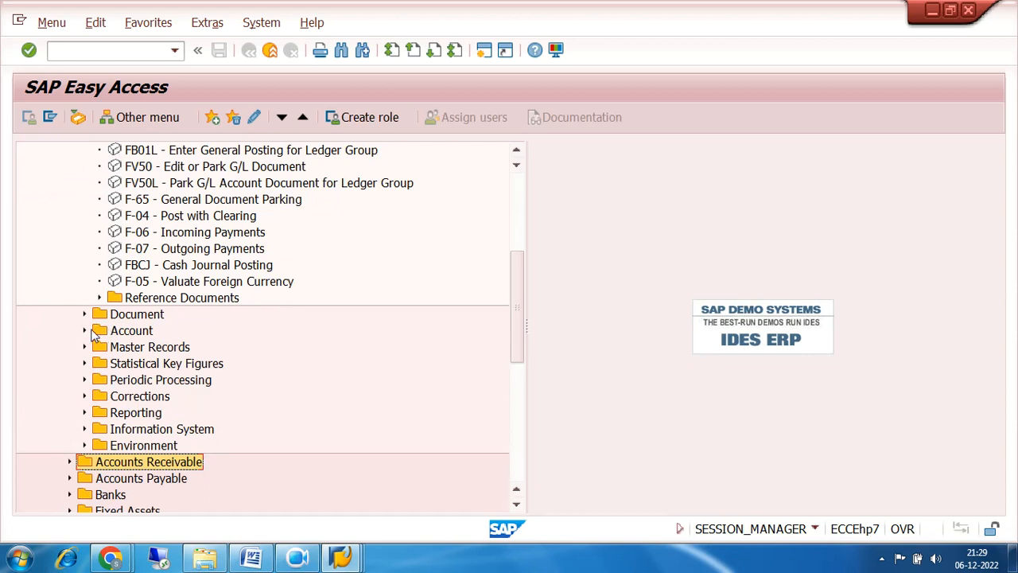
click(84, 314)
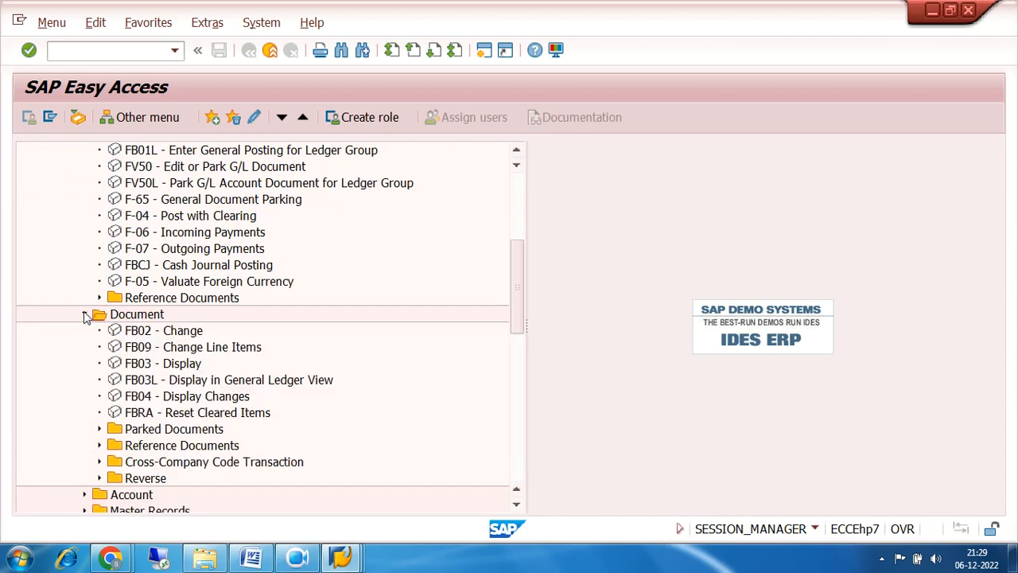
click(85, 315)
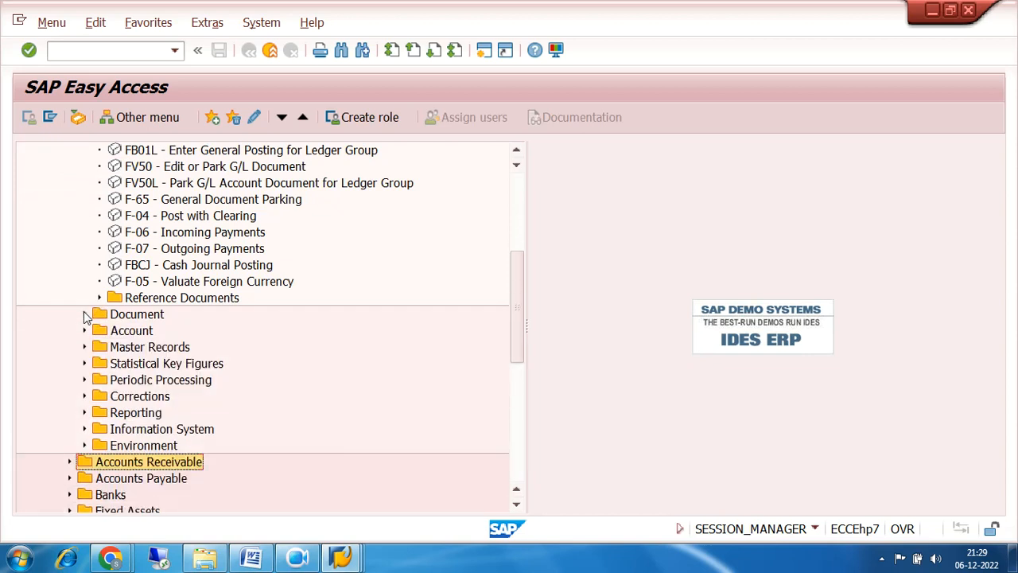
scroll(88, 318, up, 4)
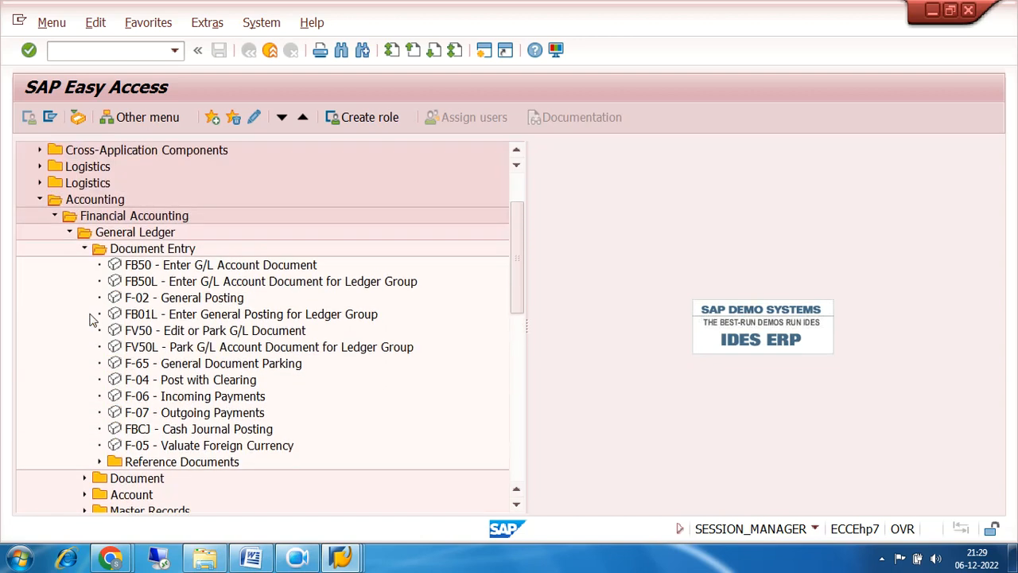
click(85, 265)
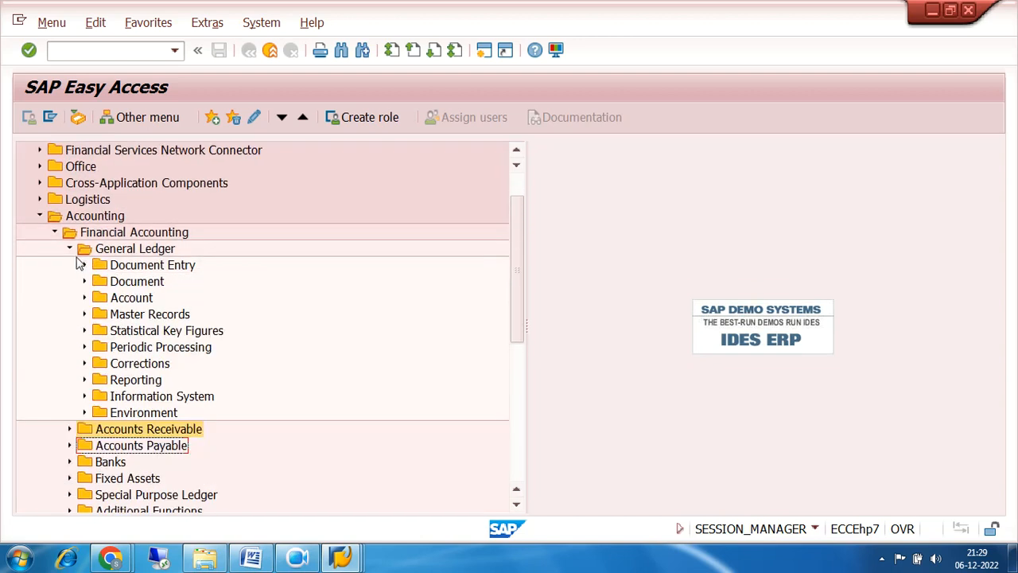
click(70, 249)
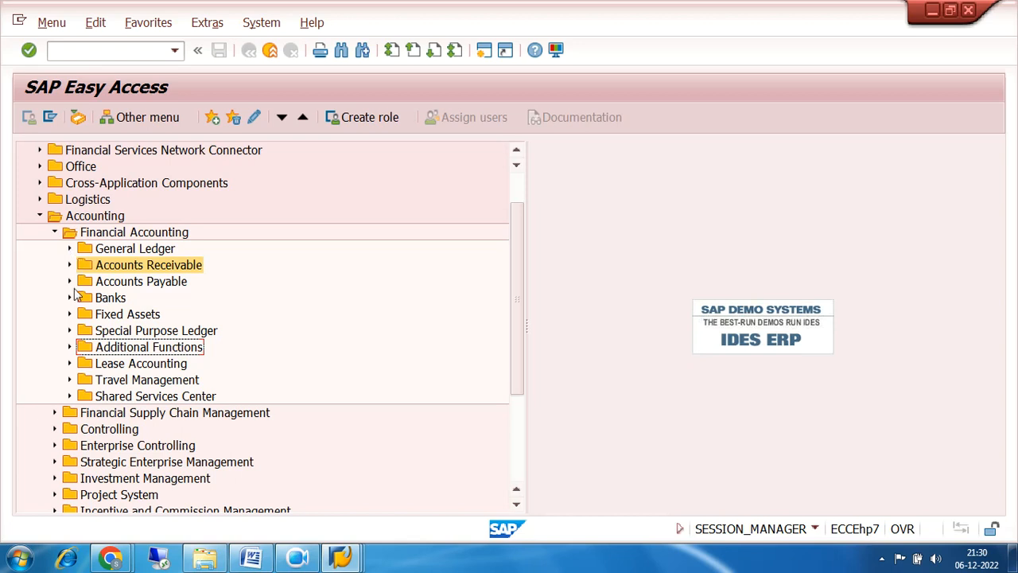
click(70, 282)
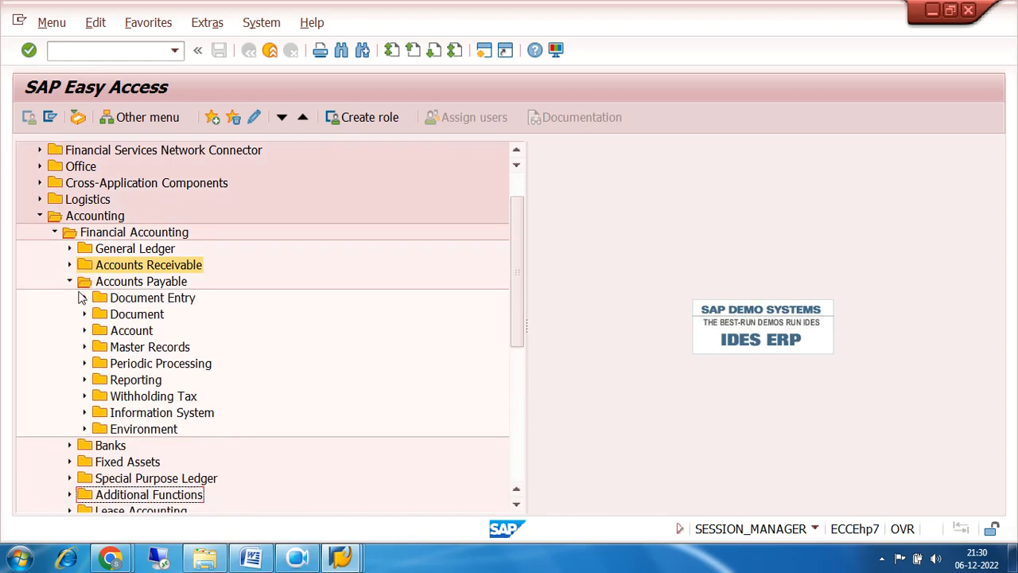
click(85, 299)
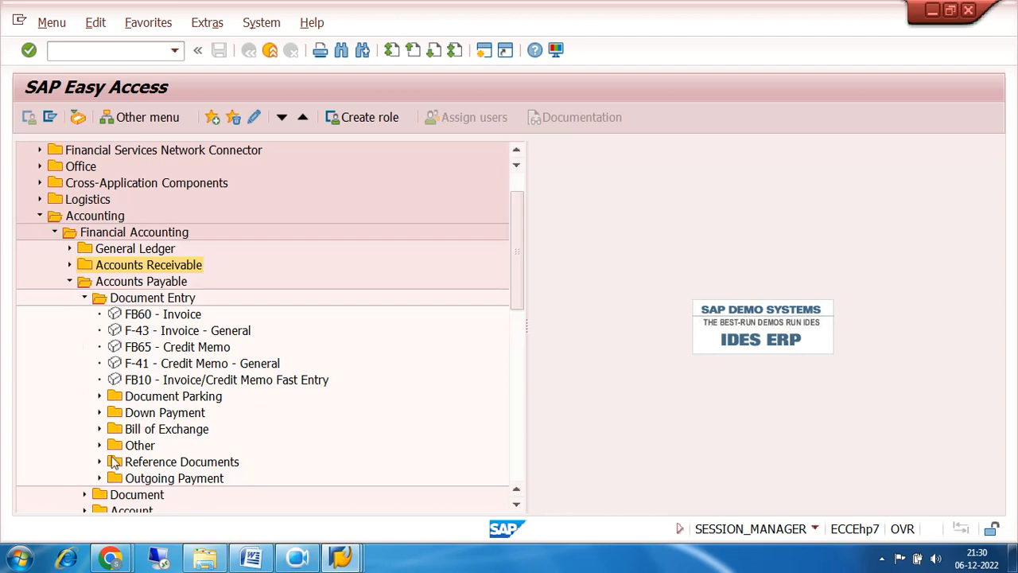
click(147, 481)
click(100, 478)
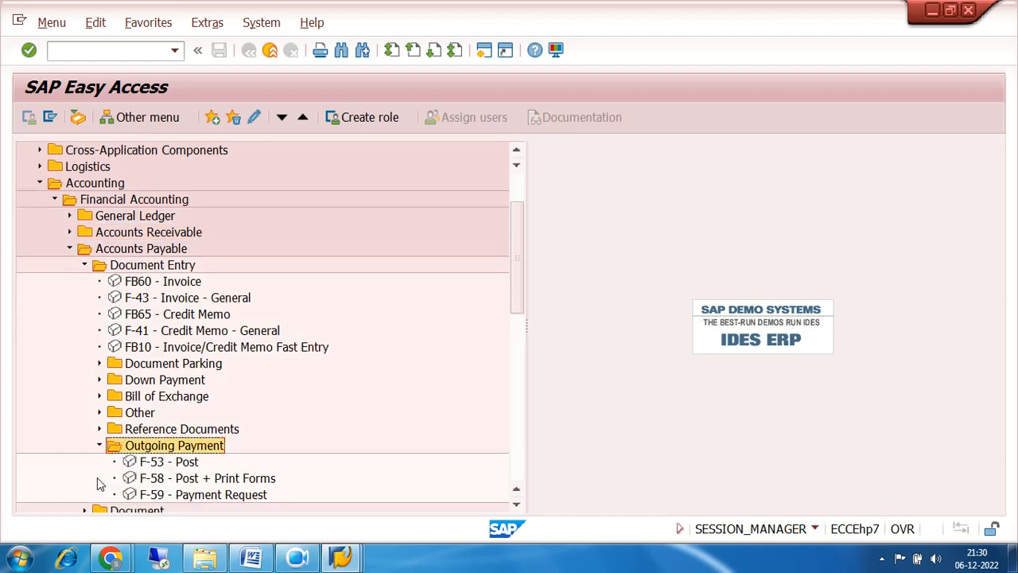
scroll(374, 341, down, 2)
click(161, 412)
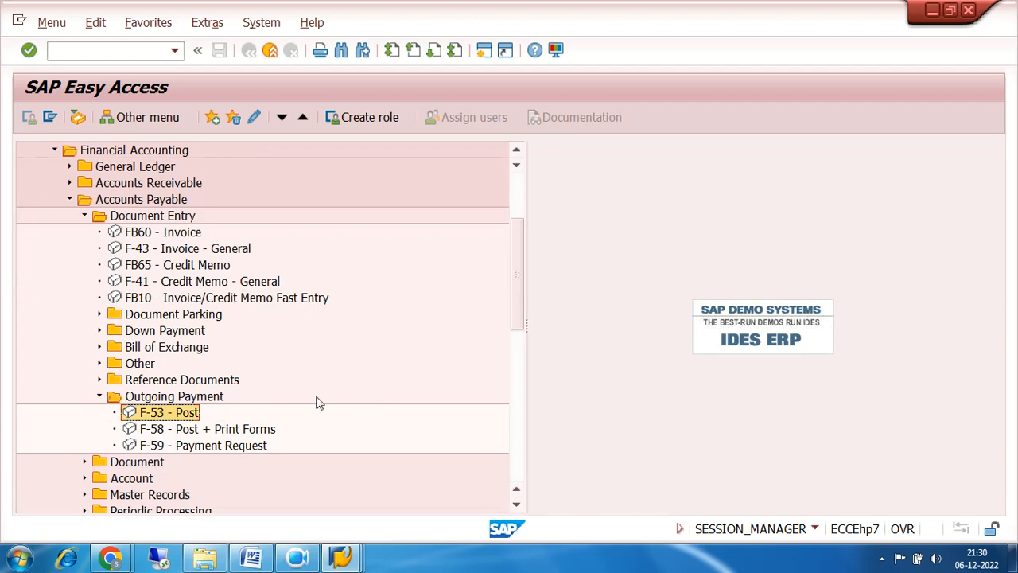
click(100, 396)
scroll(416, 326, up, 2)
click(84, 298)
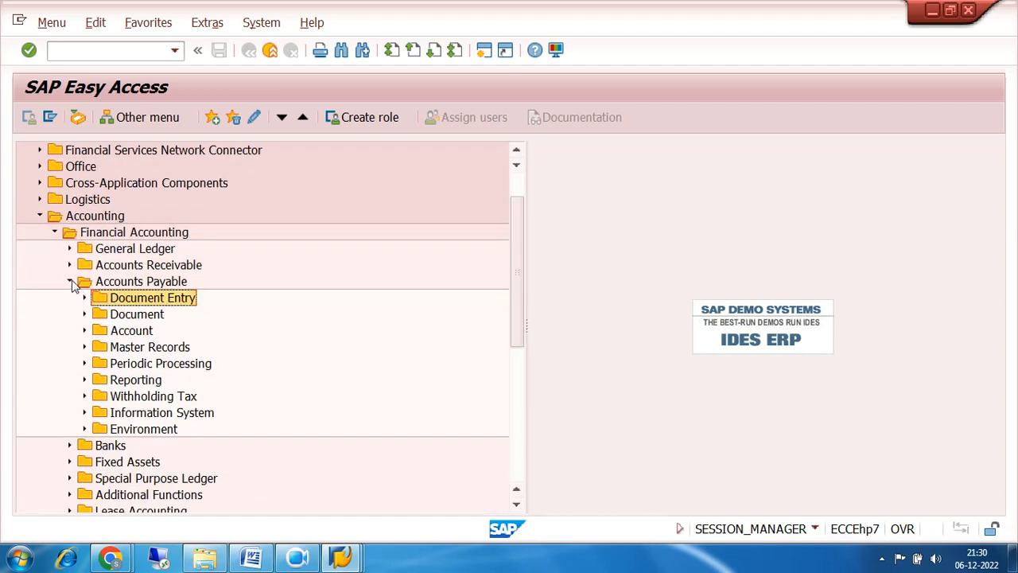
click(71, 283)
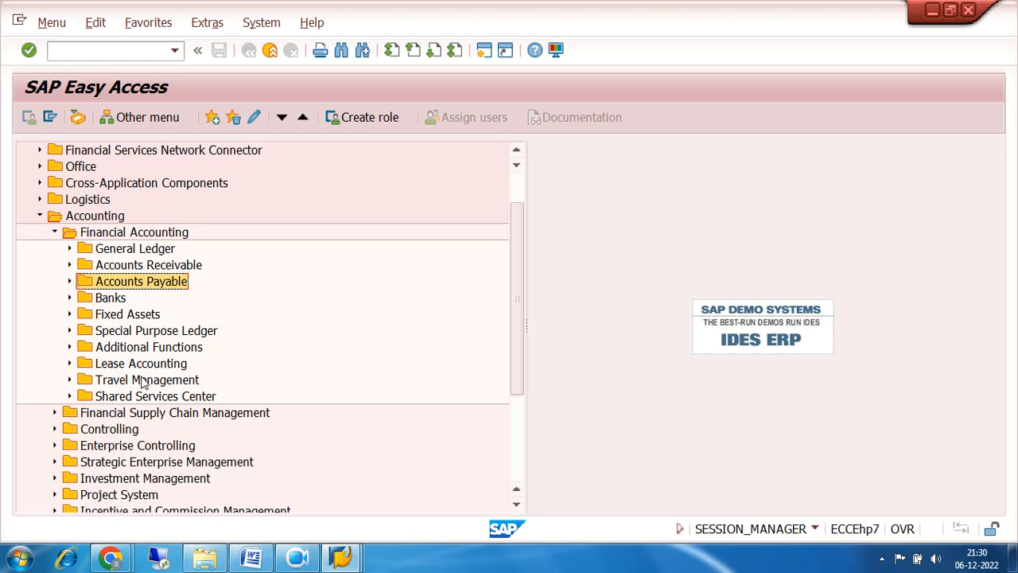
mouse_move(110, 556)
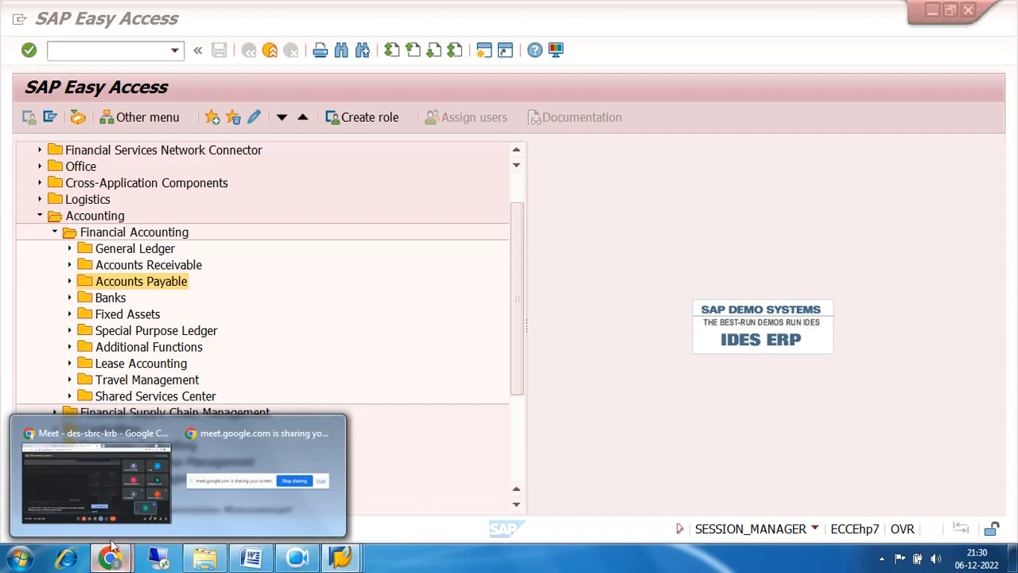
Switch to the Google Meet call and leave the meeting.
click(114, 492)
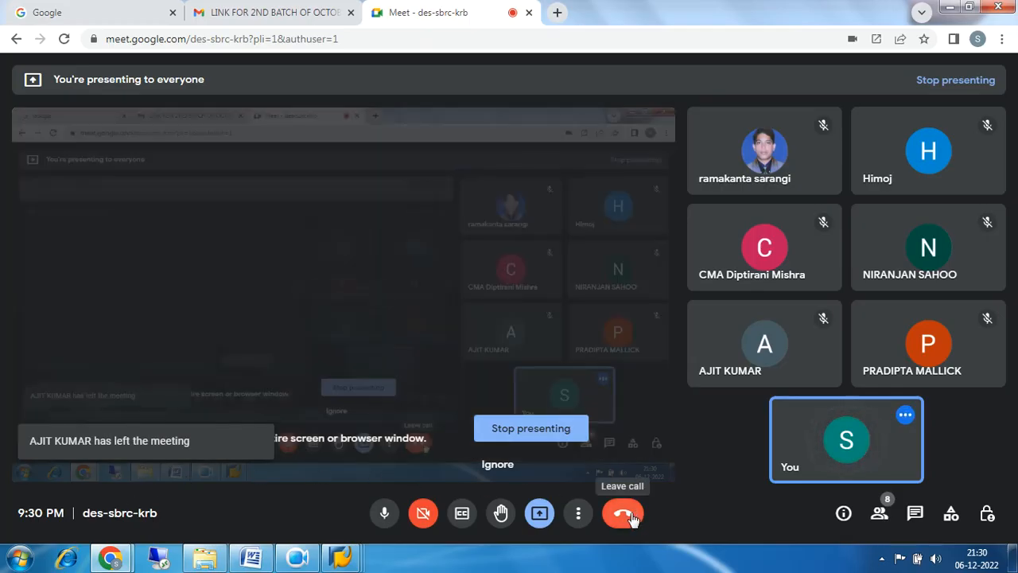
click(629, 516)
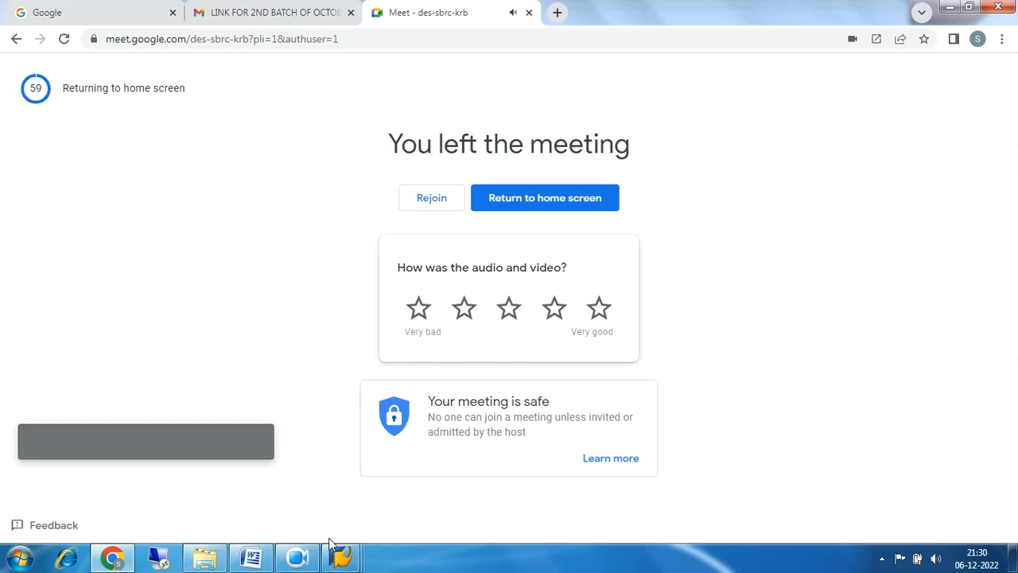
click(298, 559)
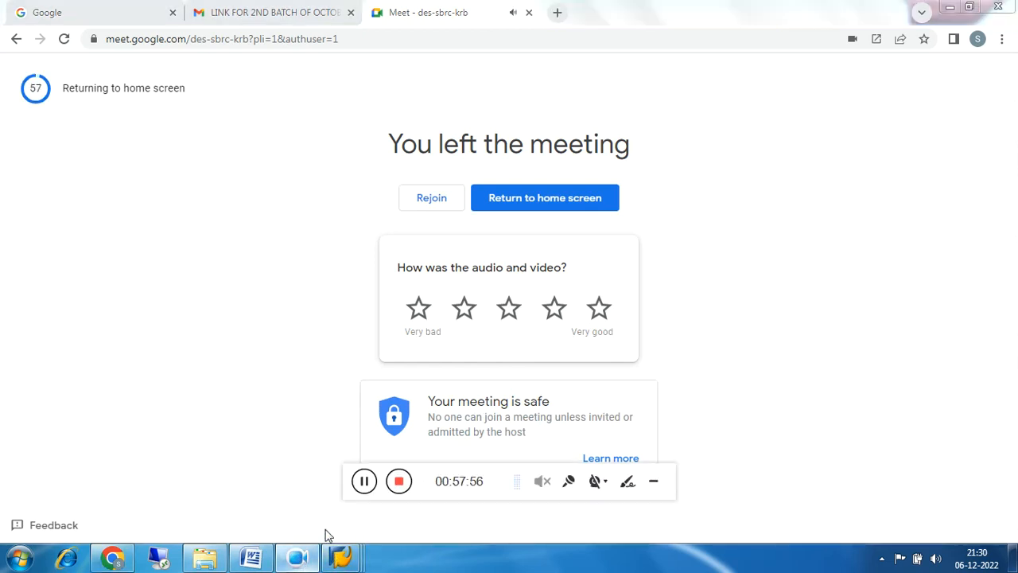